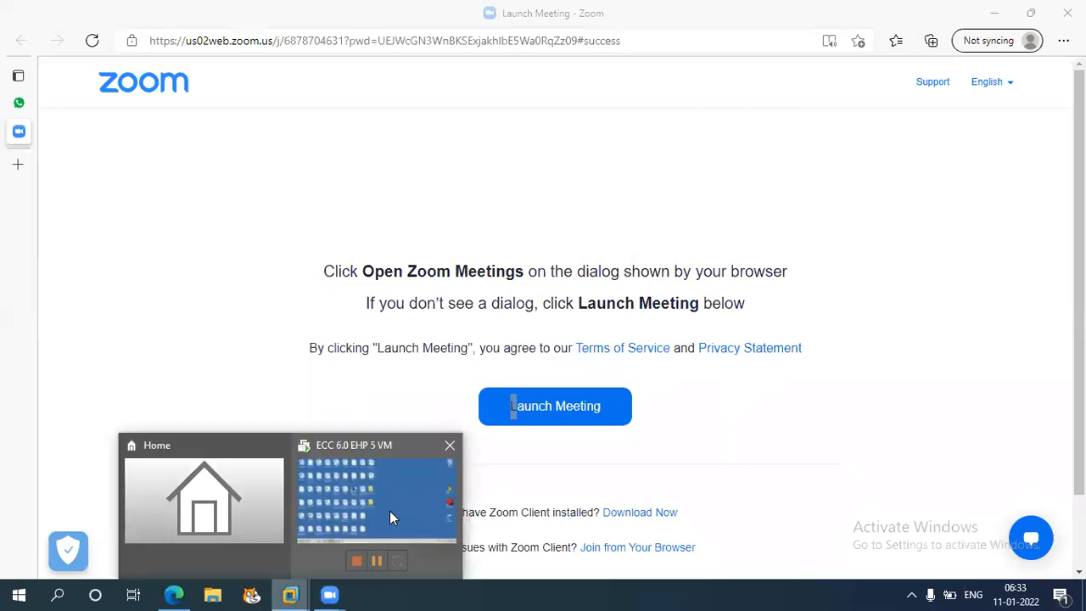
Switch to the ECC 6.0 EHP 5 VM and review the MM consultant job list in the Word document through item 14
left_click(267, 594)
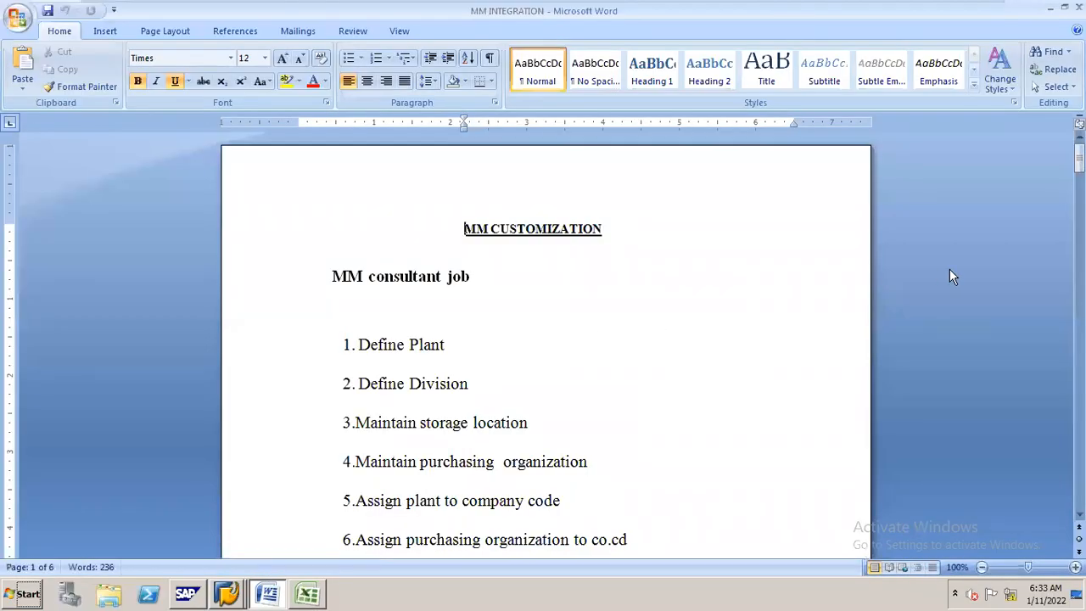
left_click_drag(1080, 157, 1080, 184)
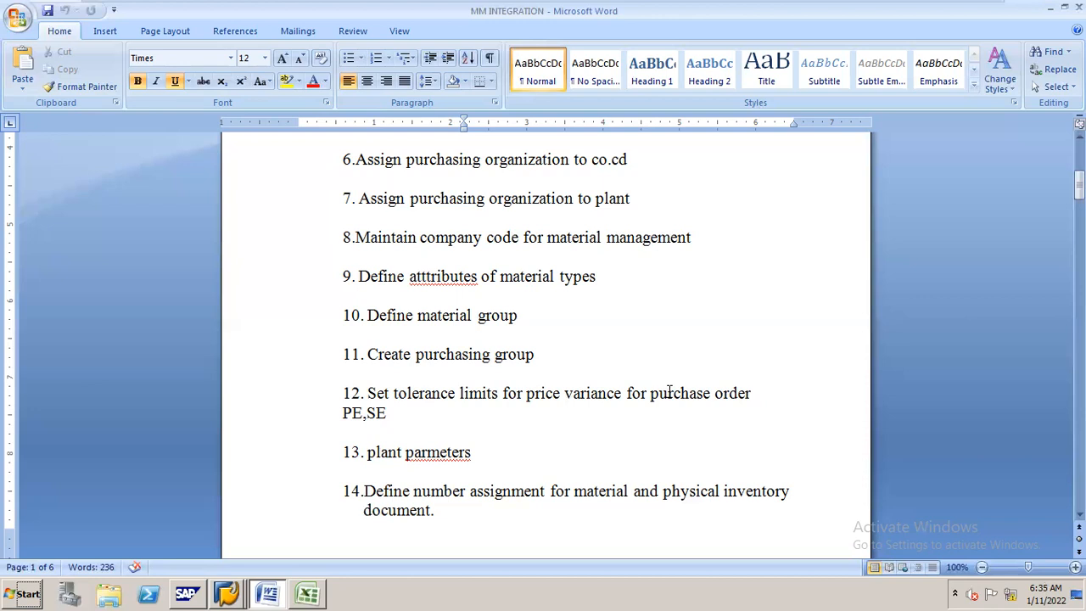
Switch to the SAP customizing session and display the SAP Reference IMG
key("alt+Tab")
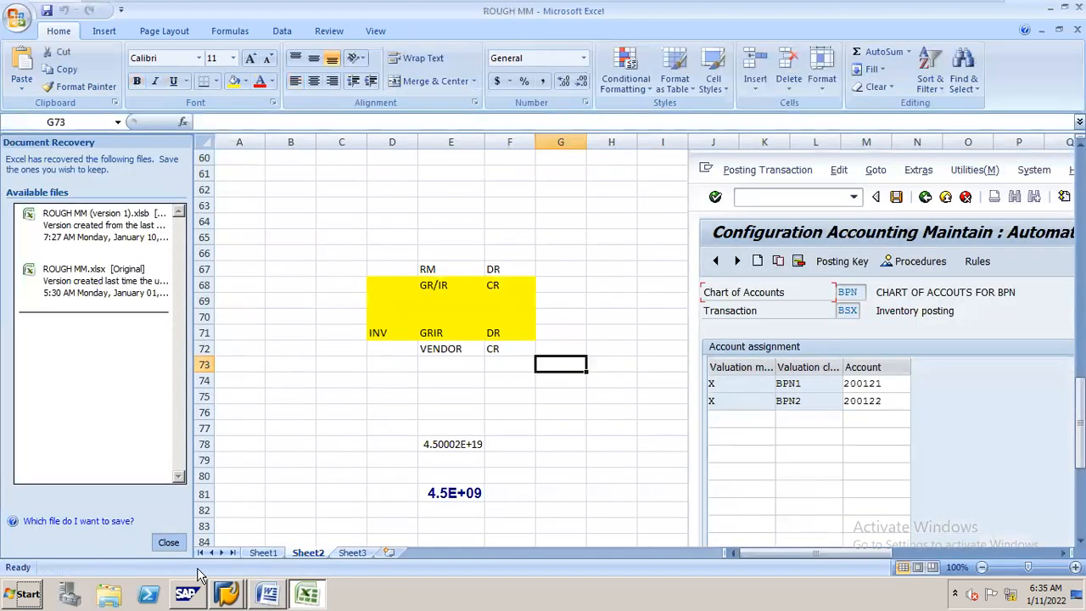
left_click(226, 594)
left_click(251, 558)
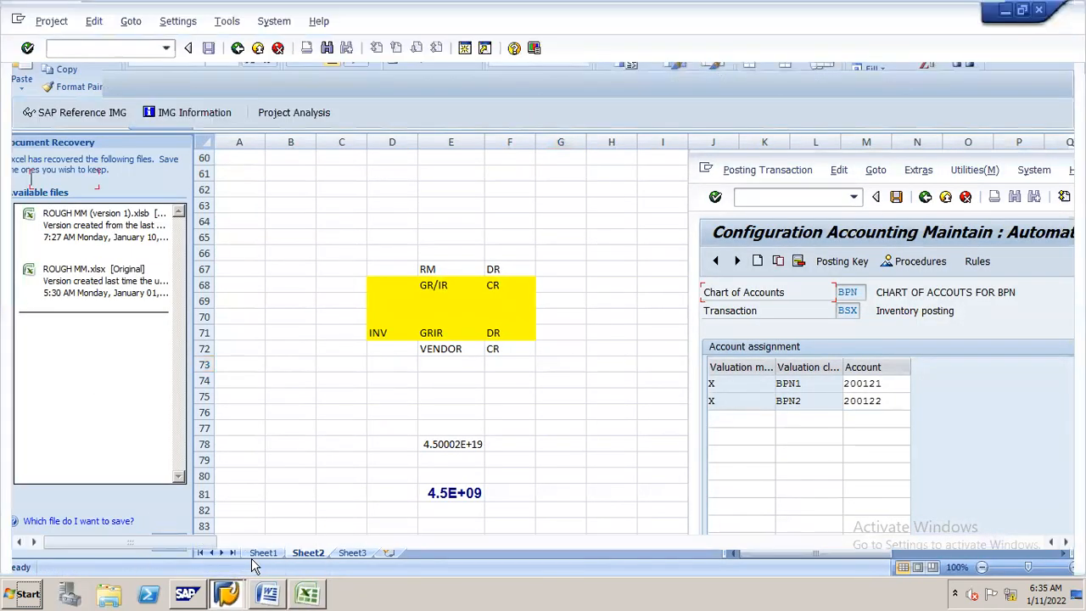
left_click(123, 107)
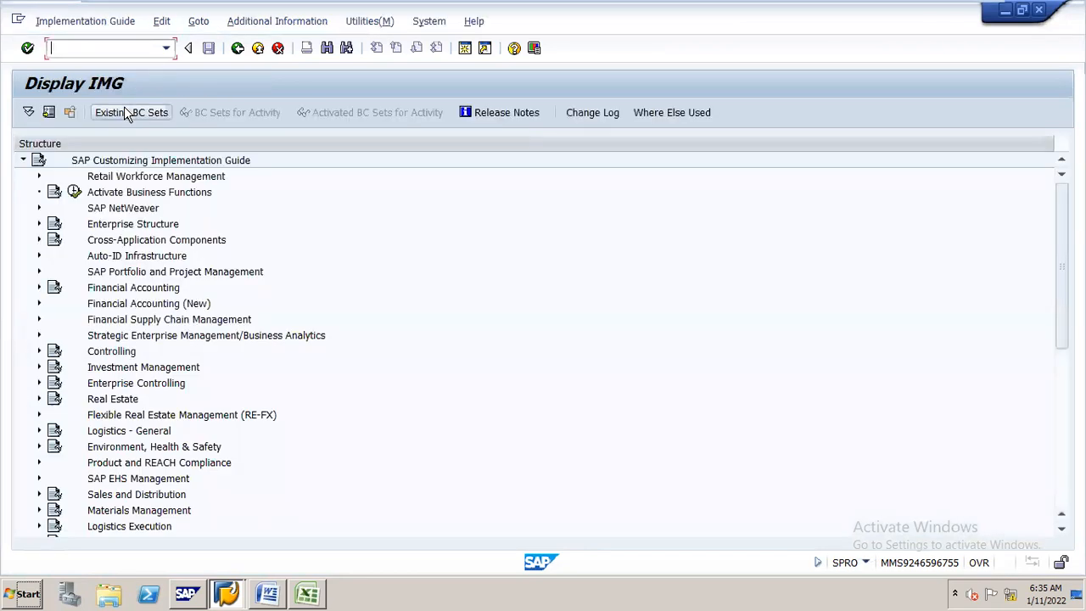
Expand Materials Management and its Purchasing node in the implementation guide
left_click(114, 513)
double_click(113, 515)
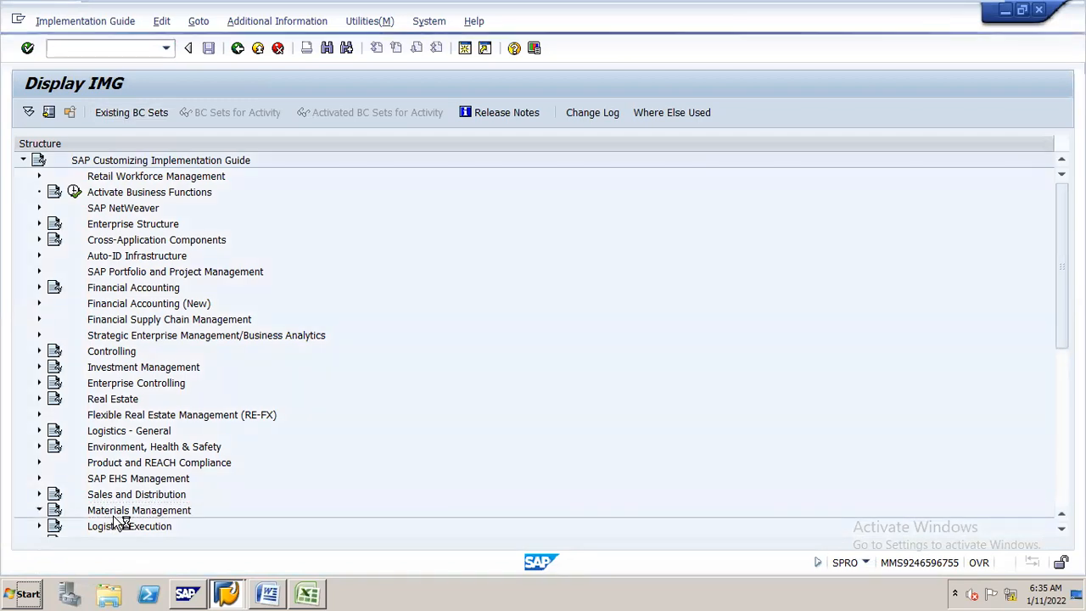
key("Down")
key("Down")
key("Down")
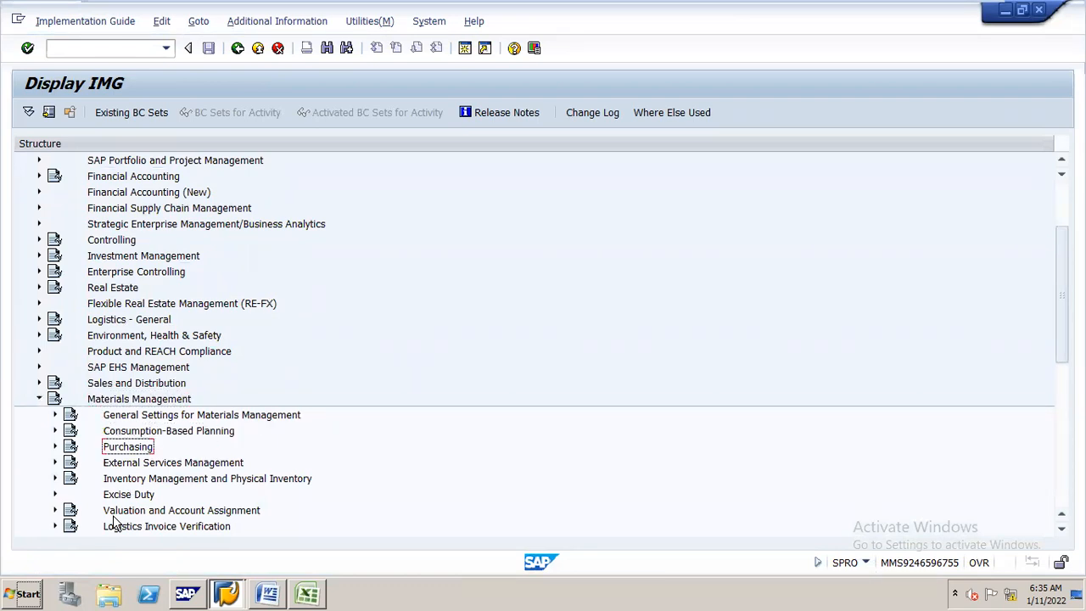
key("Down")
key("Down")
key("Down")
key("Down")
key("Down")
key("Up")
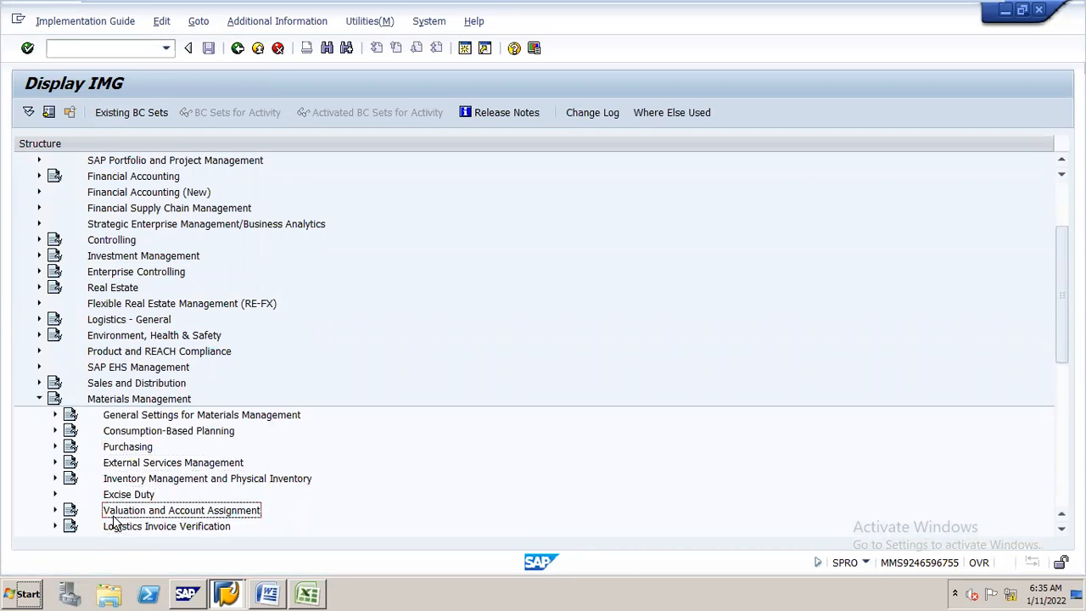
key("Up")
key("Up")
key("Up")
key("Up")
key("Right")
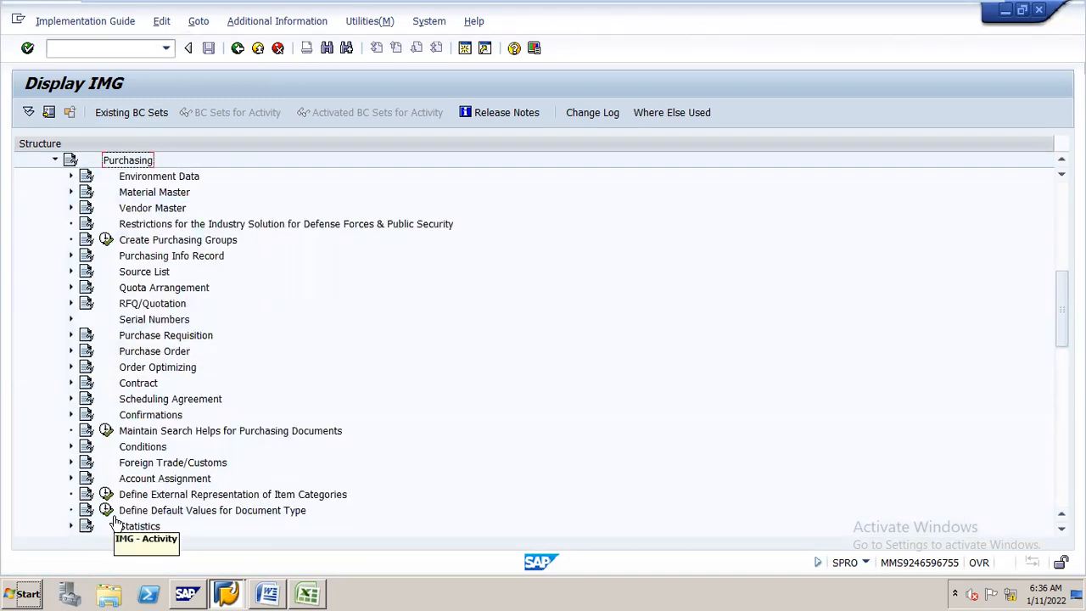
Expand Purchase Order under Purchasing and run the Set Tolerance Limits for Price Variance activity
key("Down")
key("Down")
key("Down")
key("Down")
key("Down")
key("Down")
key("Down")
key("Down")
key("Down")
key("Down")
key("Down")
key("Down")
key("Up")
key("Right")
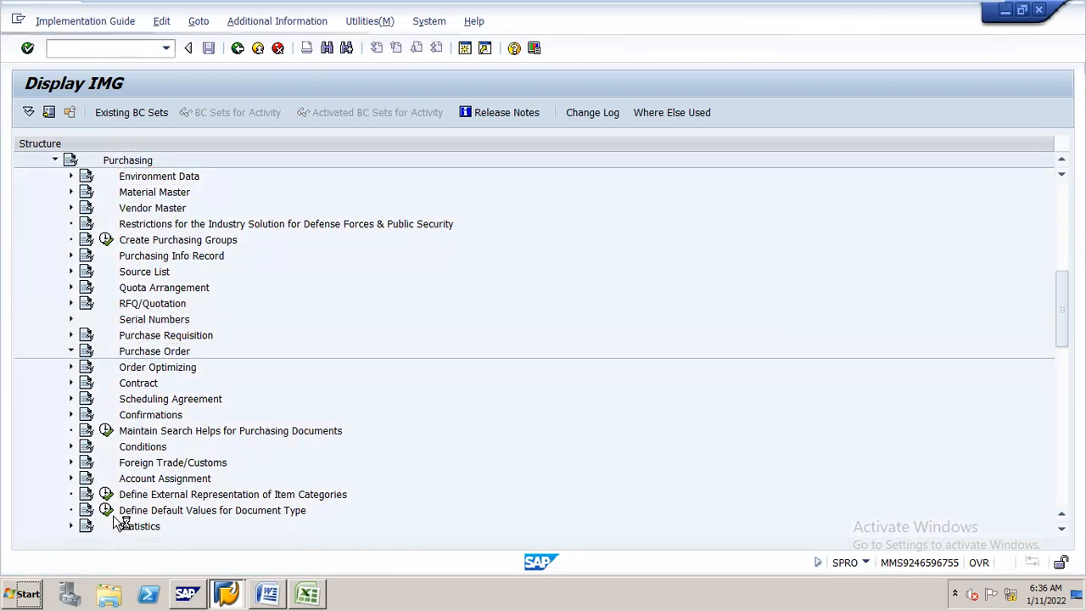
key("Down")
key("Down")
key("Down")
key("Left")
key("Return")
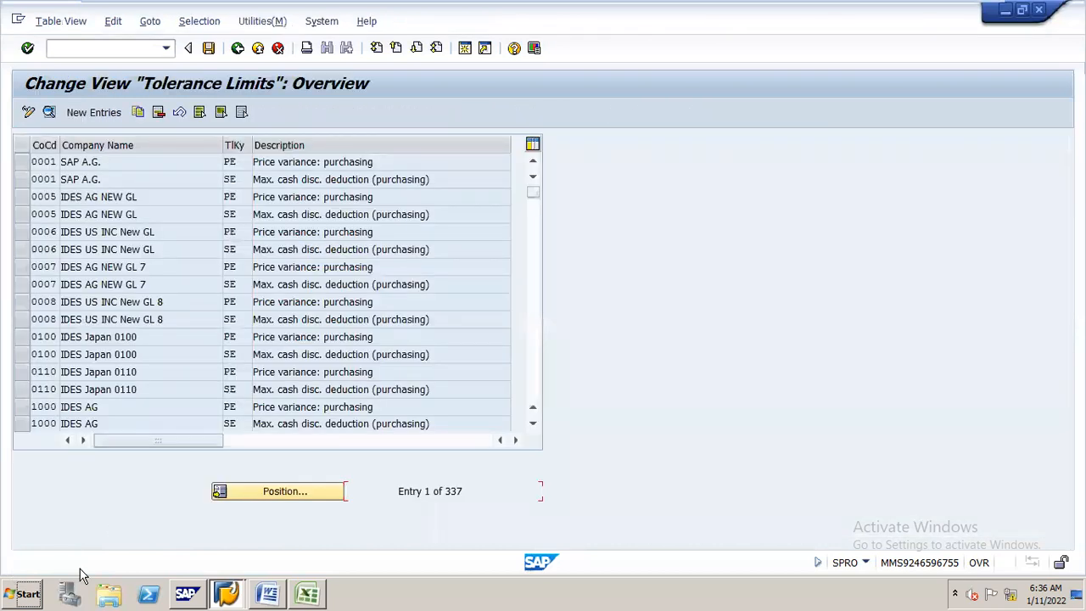
Position the tolerance limits list at company code 1000
left_click(326, 495)
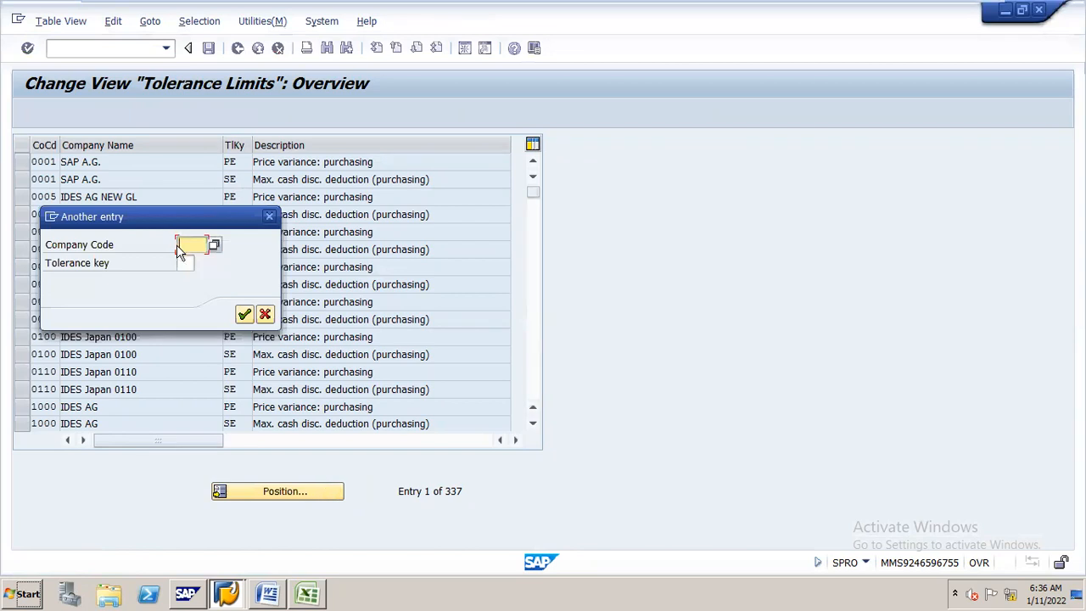
left_click_drag(192, 211, 350, 215)
key("BackSpace")
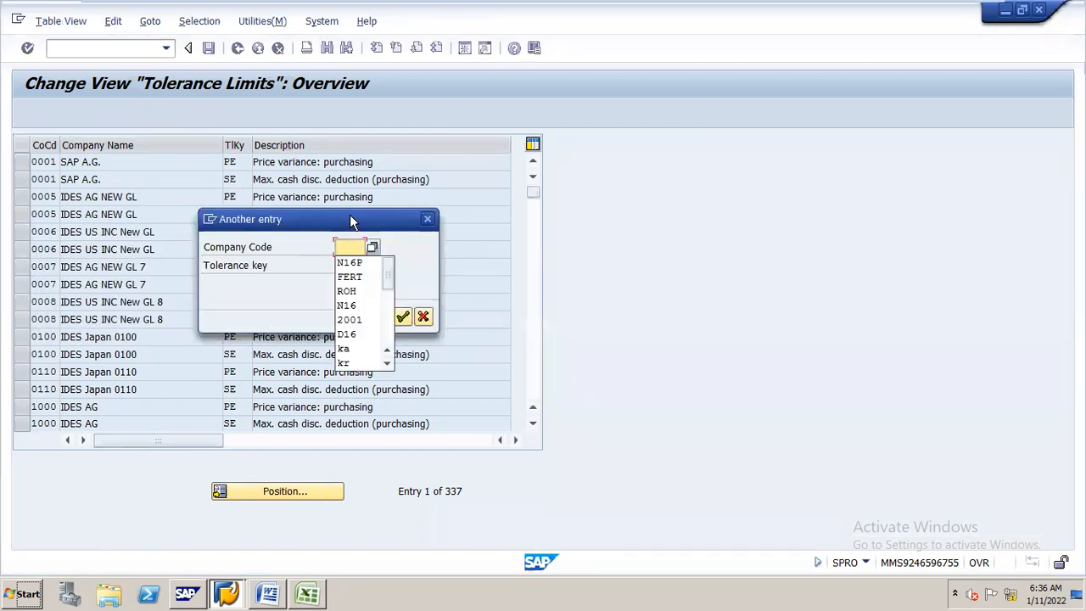
type("1000")
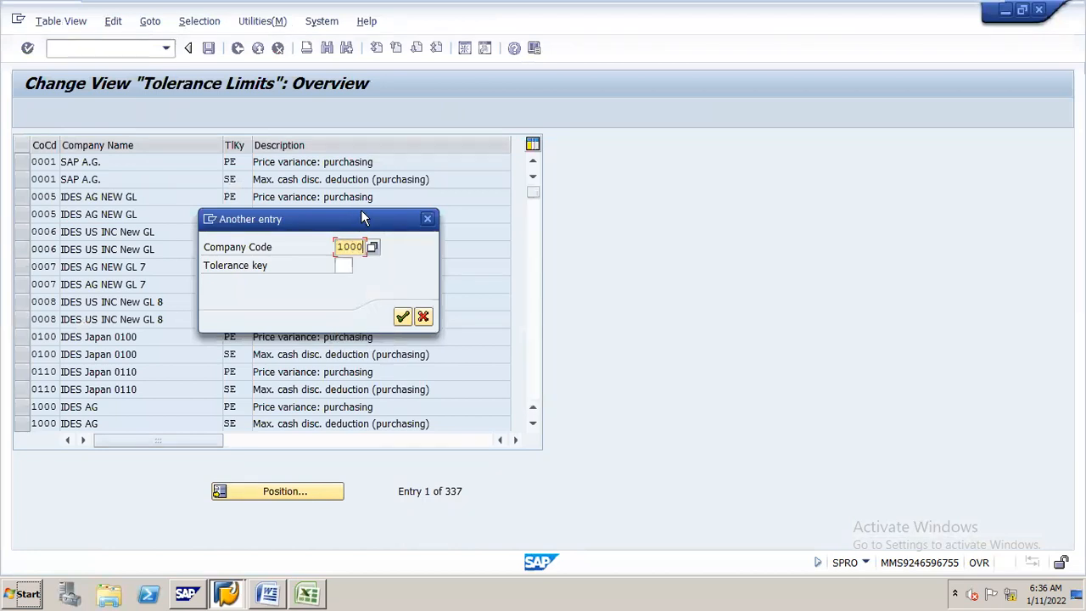
key("Return")
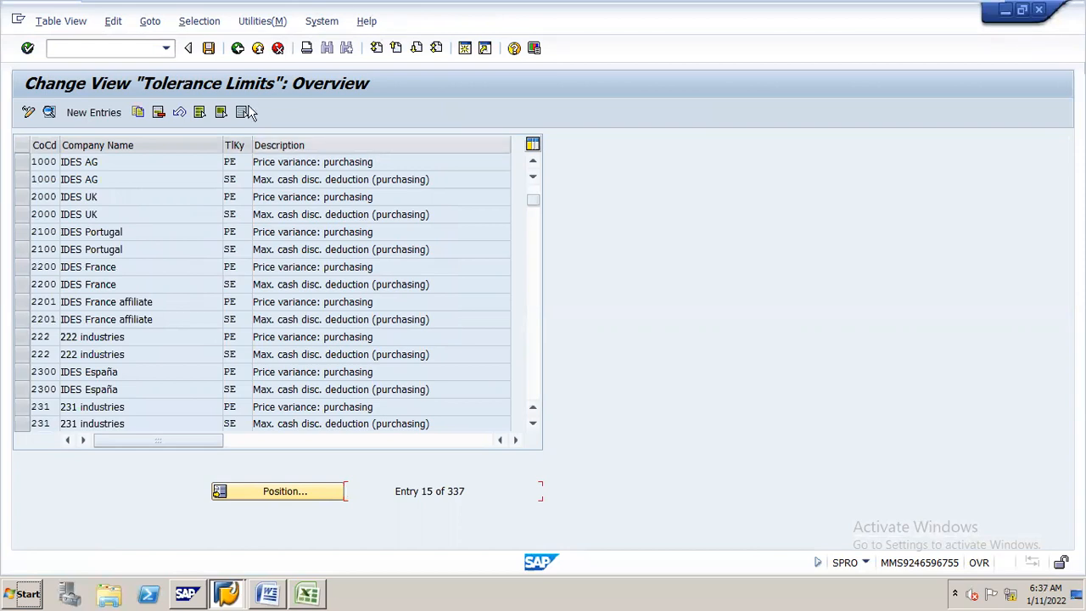
Select the PE and SE entries of company code 1000 and inspect the limit details of each
left_click(23, 163)
left_click(26, 182)
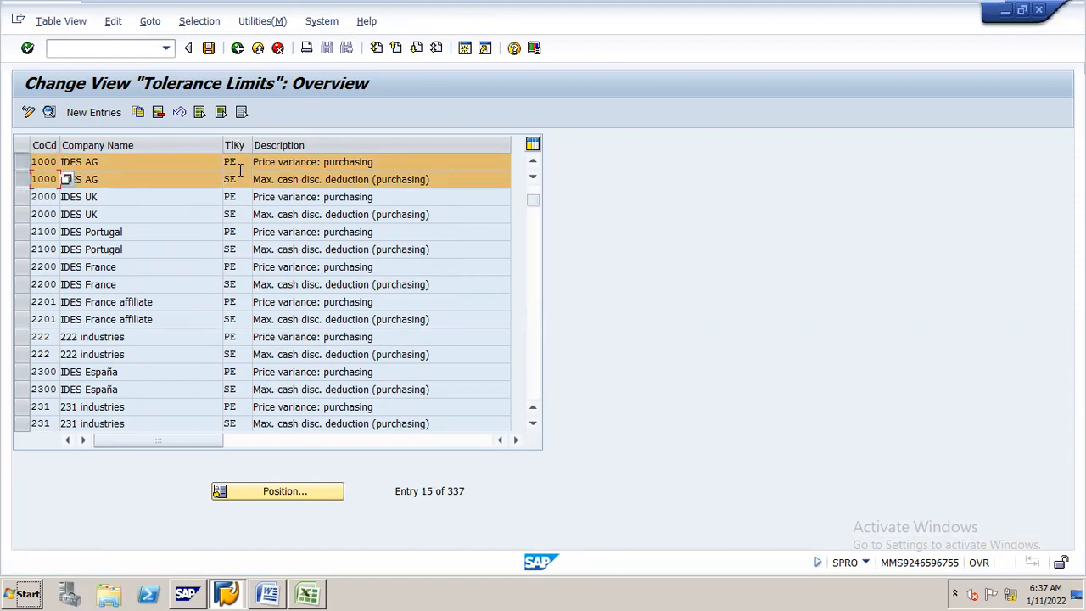
double_click(307, 162)
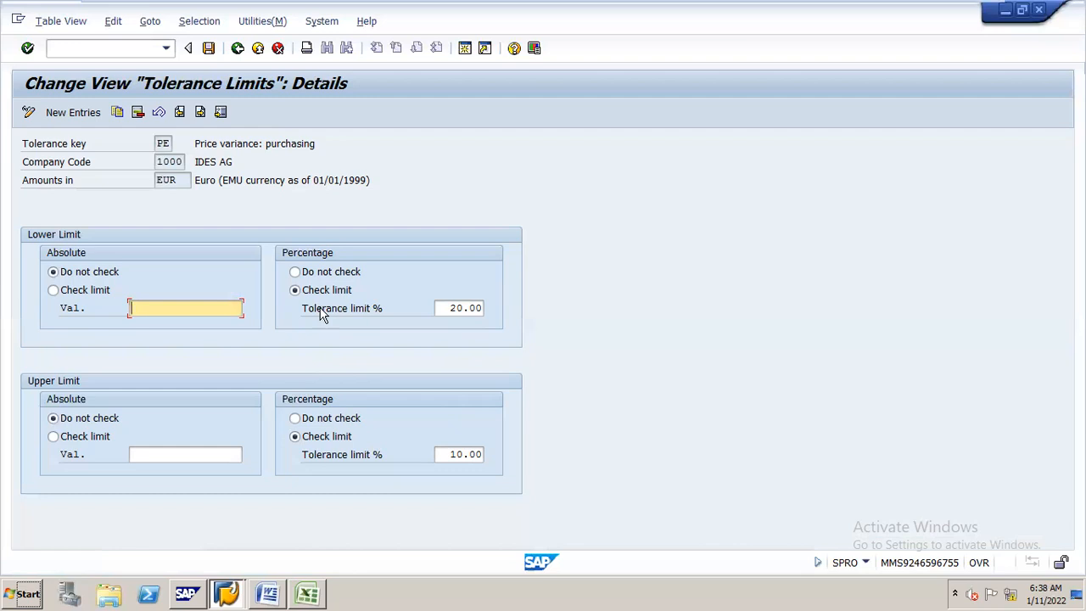
left_click(237, 50)
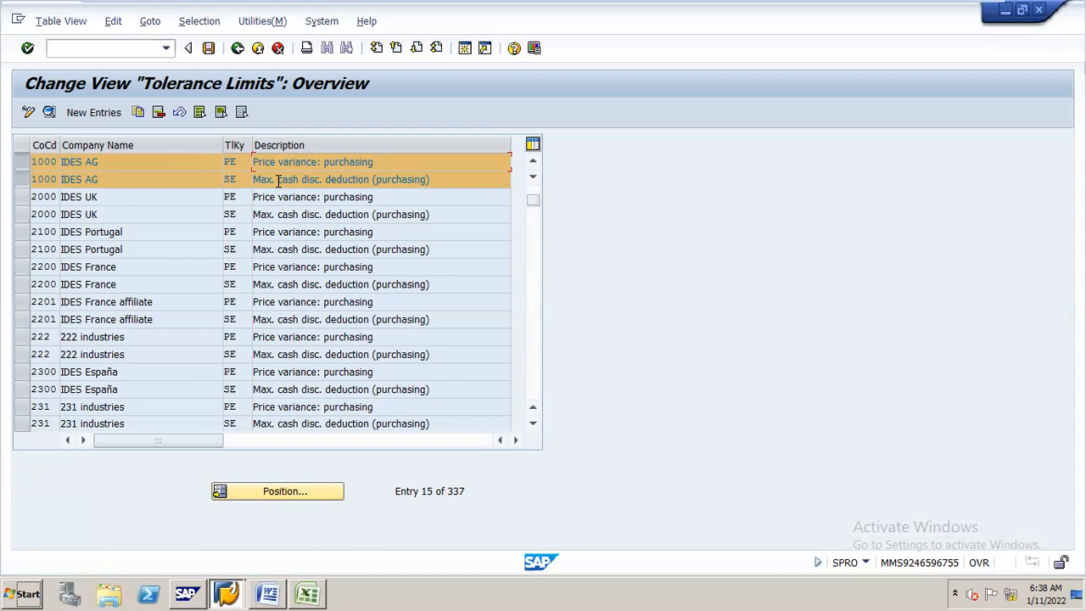
double_click(276, 179)
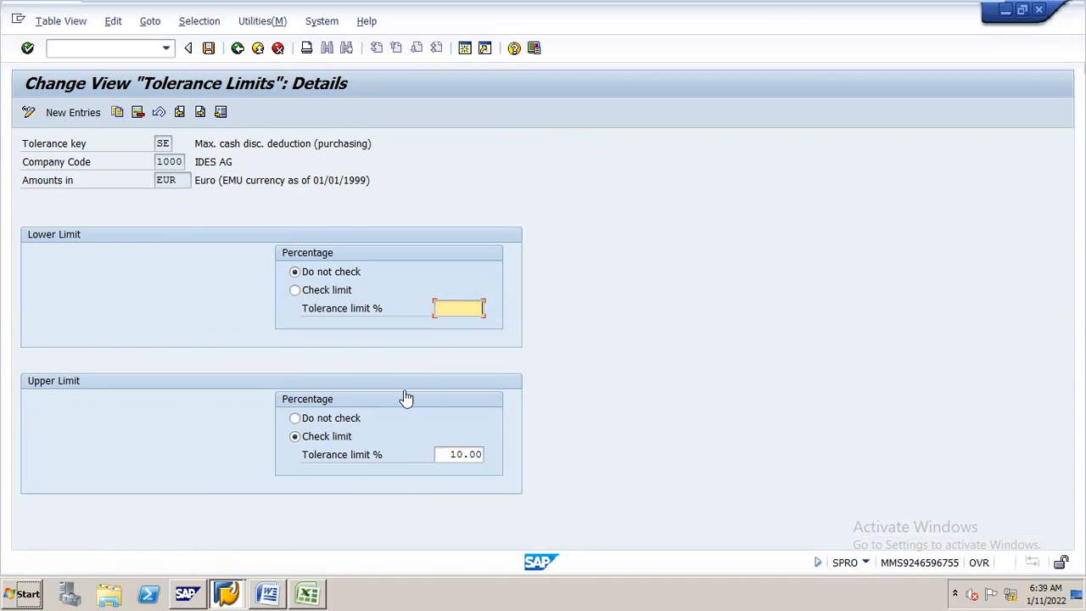
left_click(238, 49)
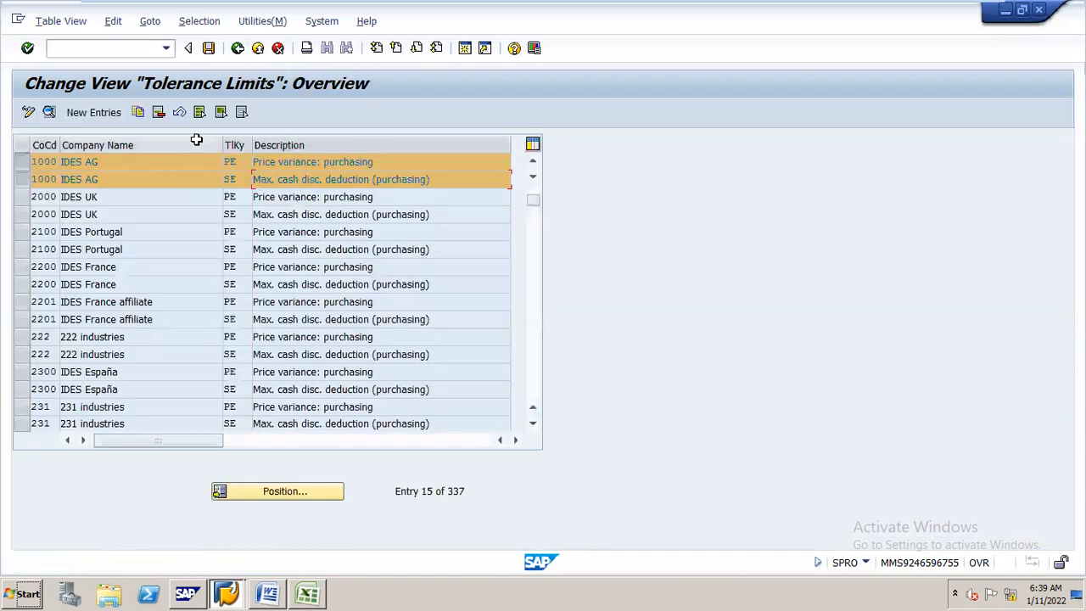
Copy the two selected tolerance entries and set the company code of the PE copy to n16
left_click(138, 111)
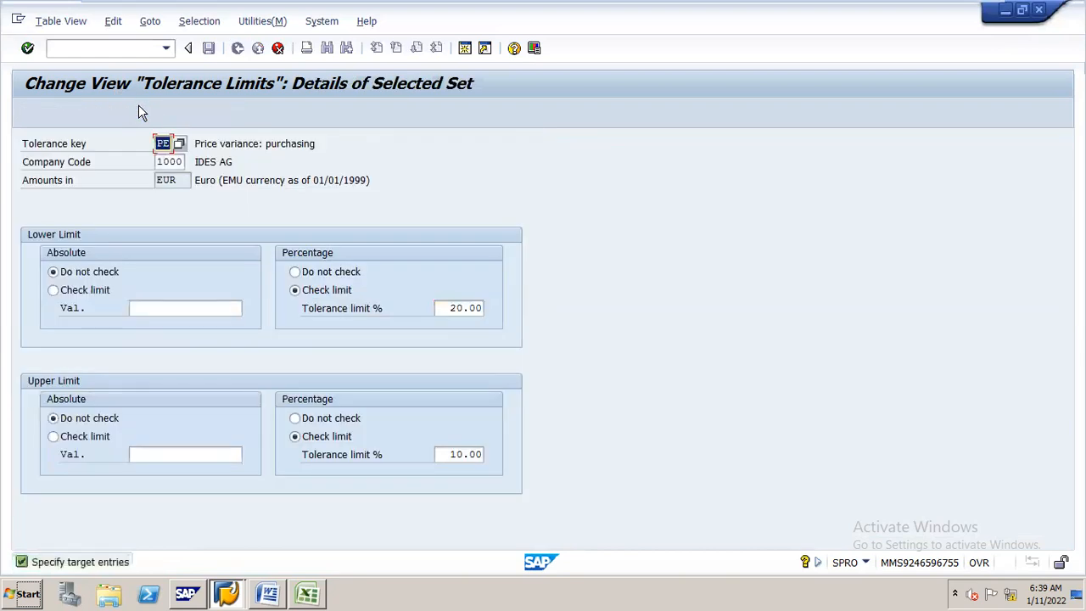
key("Tab")
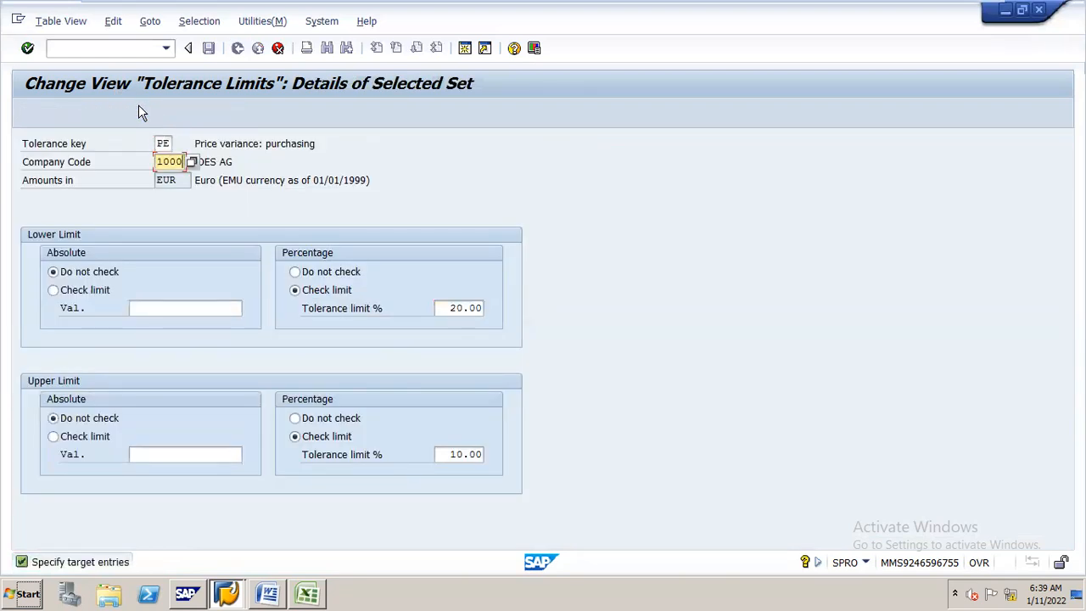
key("BackSpace")
key("BackSpace")
key("BackSpace")
key("BackSpace")
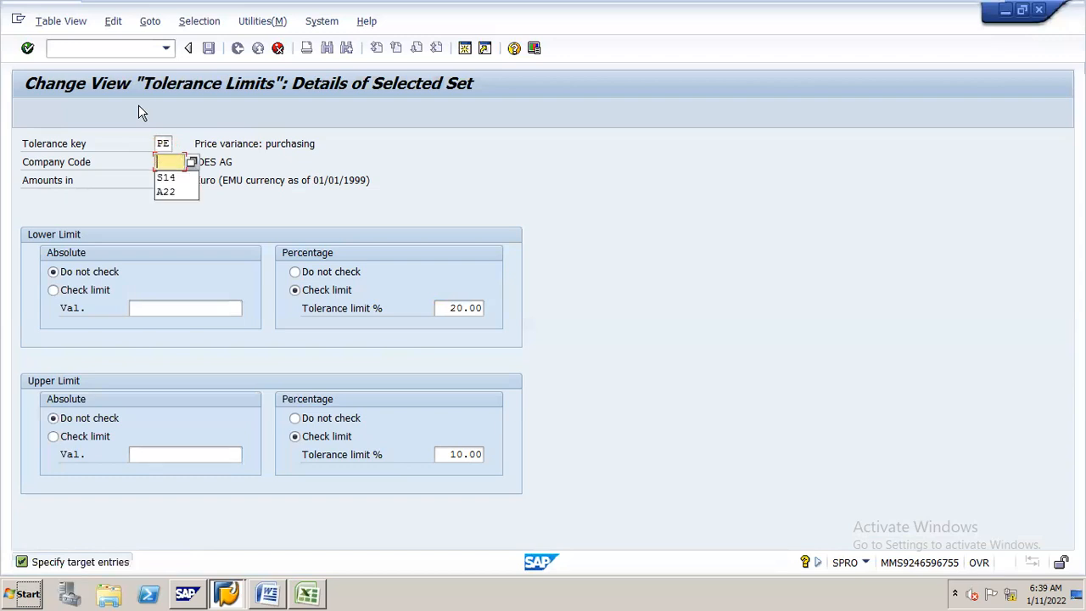
type("414")
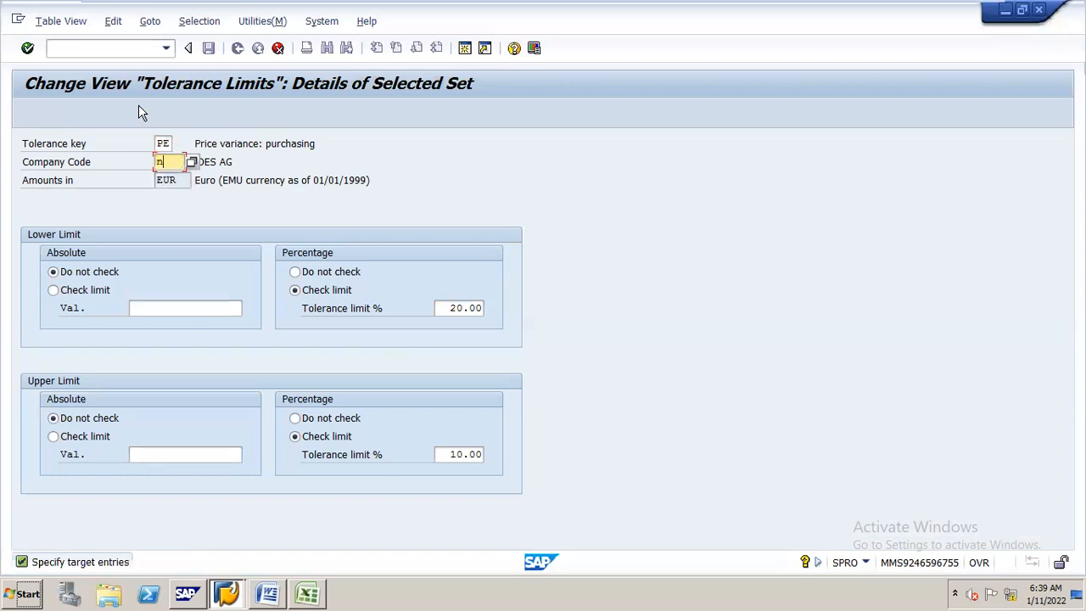
key("Return")
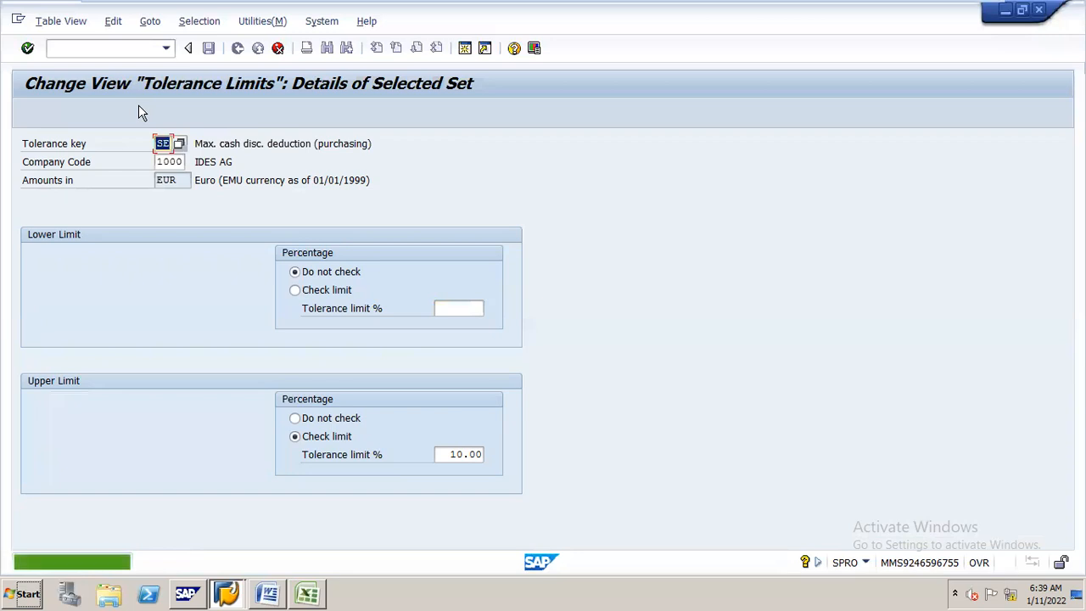
Set the company code of the SE copy to n16 and save the entries in the N16 CONFIGURATION customizing request
key("Tab")
key("BackSpace")
key("BackSpace")
key("BackSpace")
key("BackSpace")
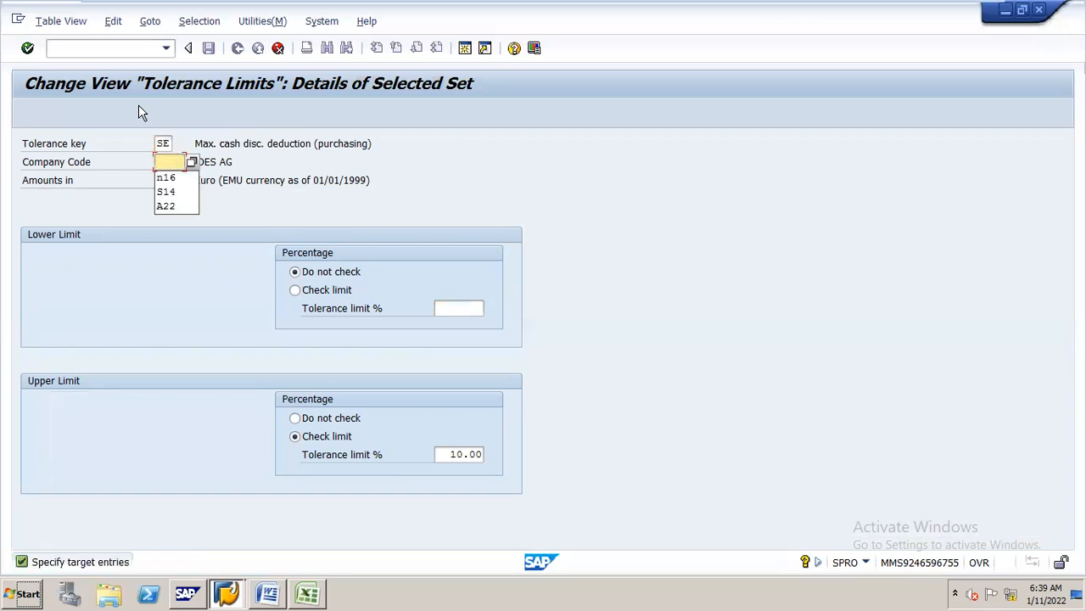
type("n16")
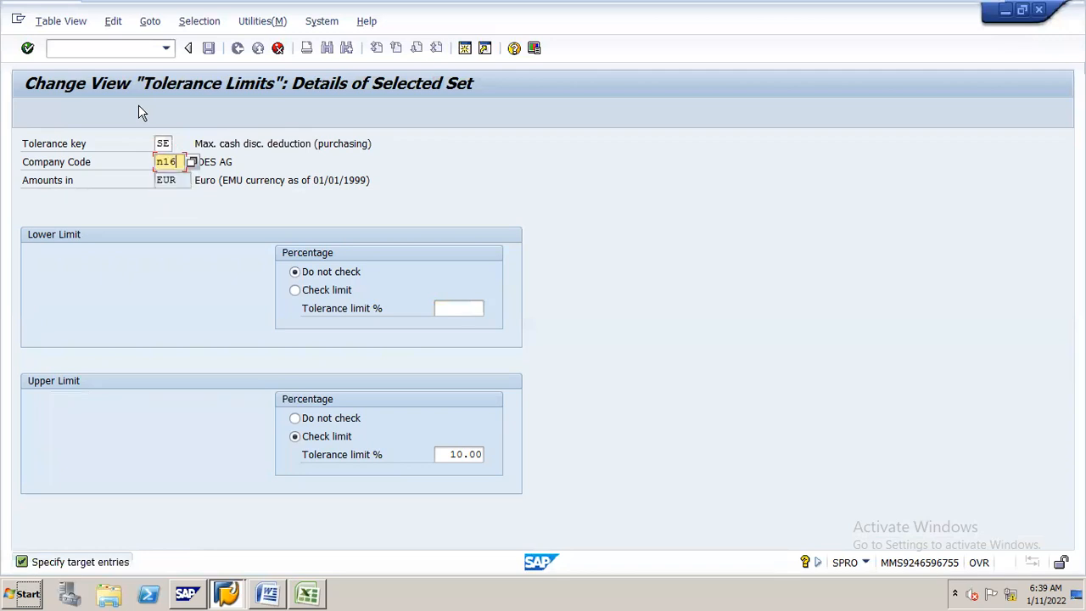
key("Return")
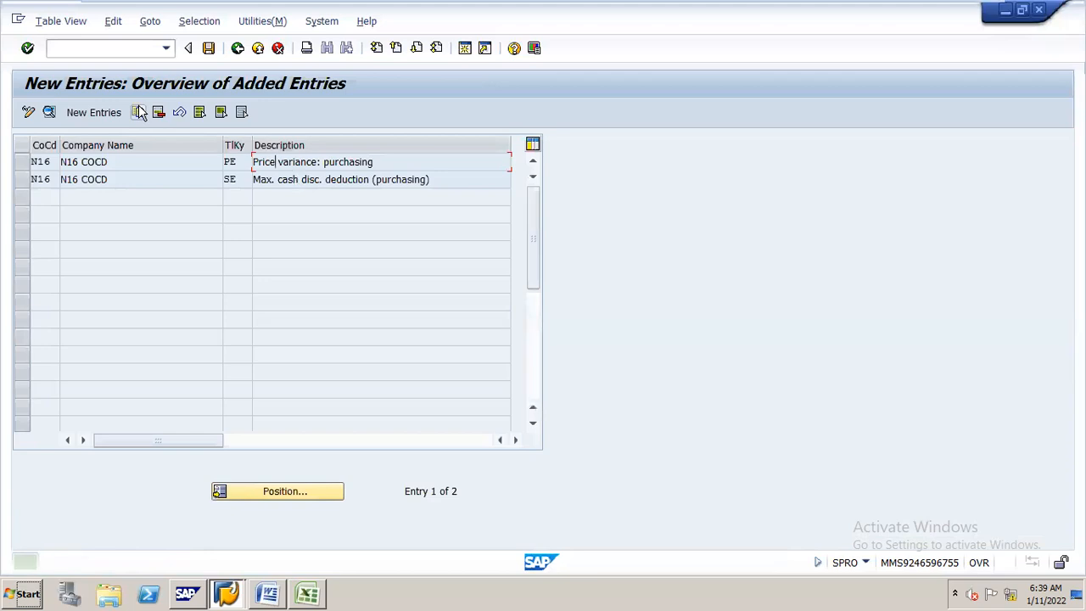
key("ctrl+s")
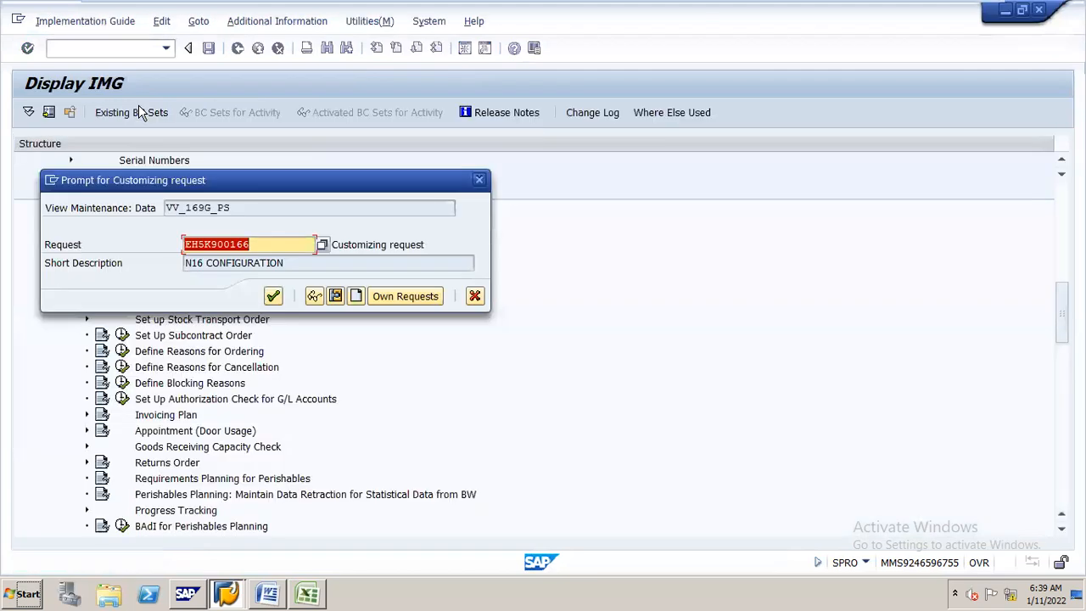
key("Return")
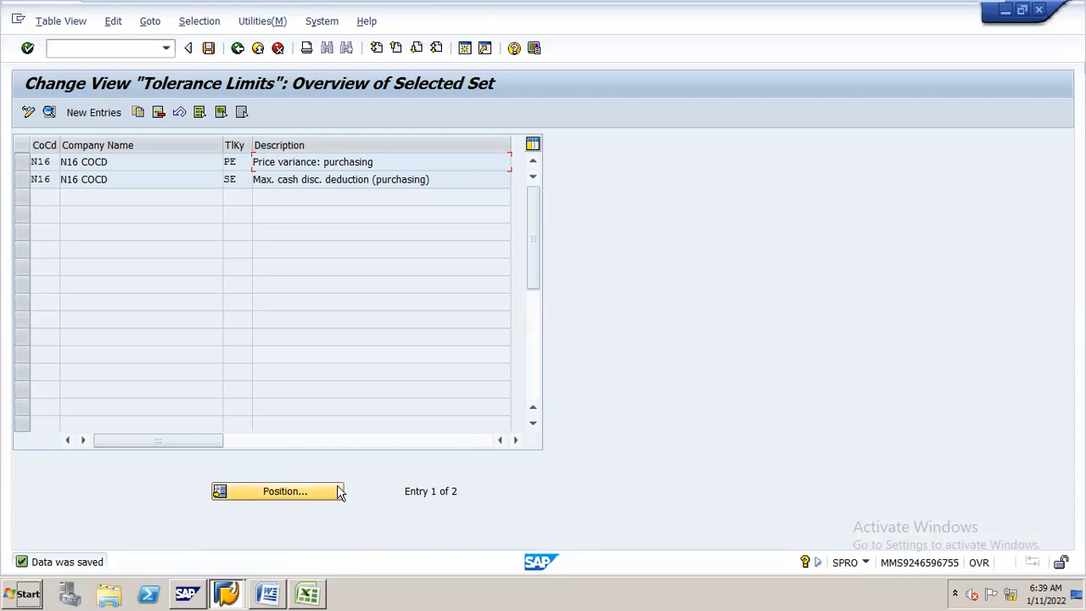
Check item 13, plant parameters, in the Word task list and return to the SAP session
left_click(268, 594)
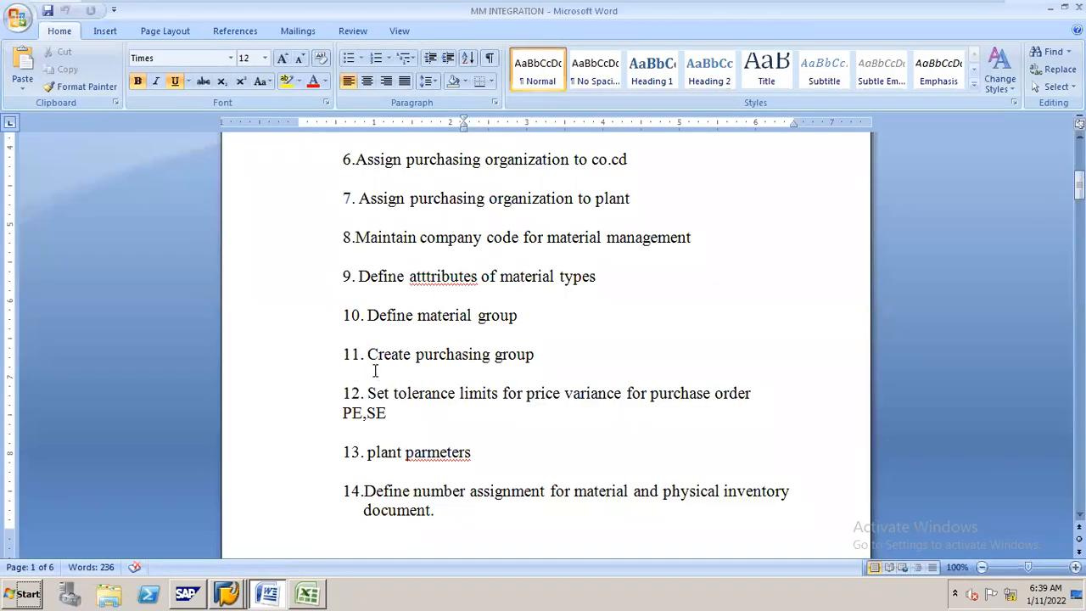
left_click_drag(365, 445, 454, 444)
key("alt+Tab")
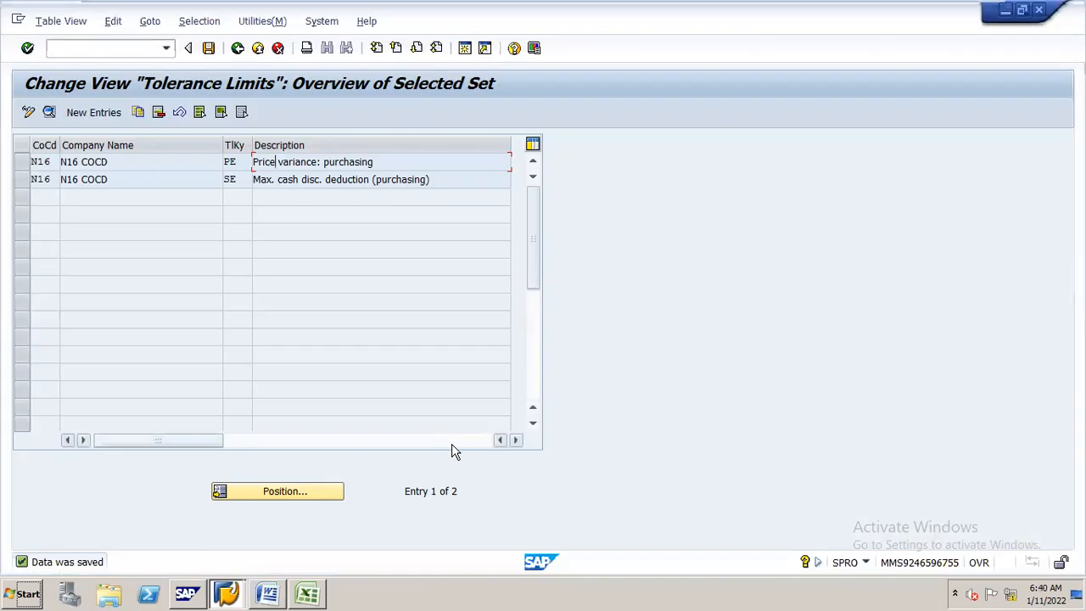
Leave the tolerance limits activity and collapse the Purchase Order node in the implementation guide
left_click(237, 48)
left_click(238, 49)
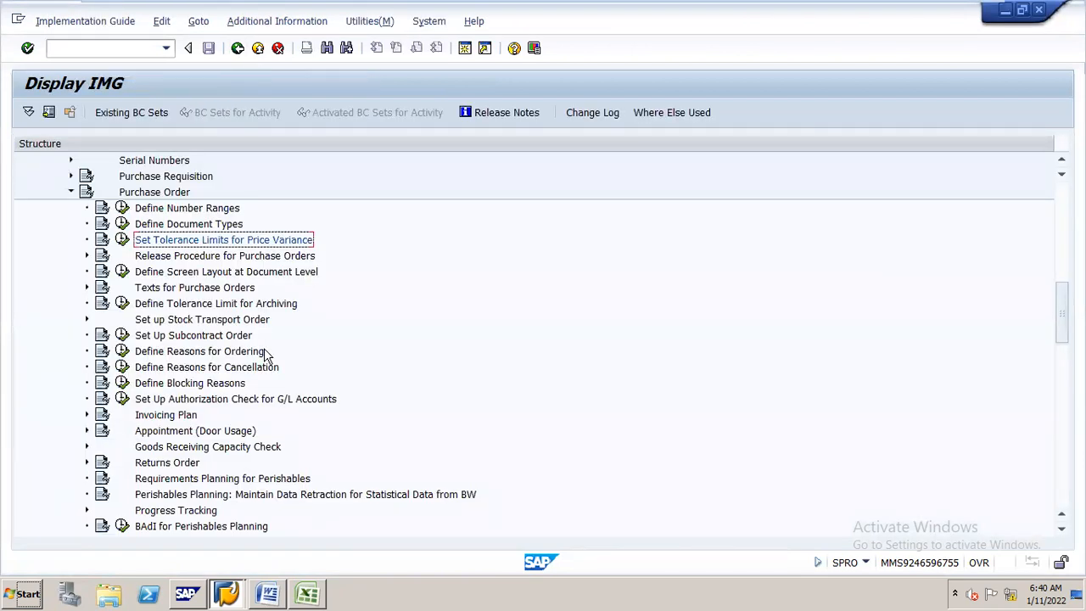
left_click(174, 193)
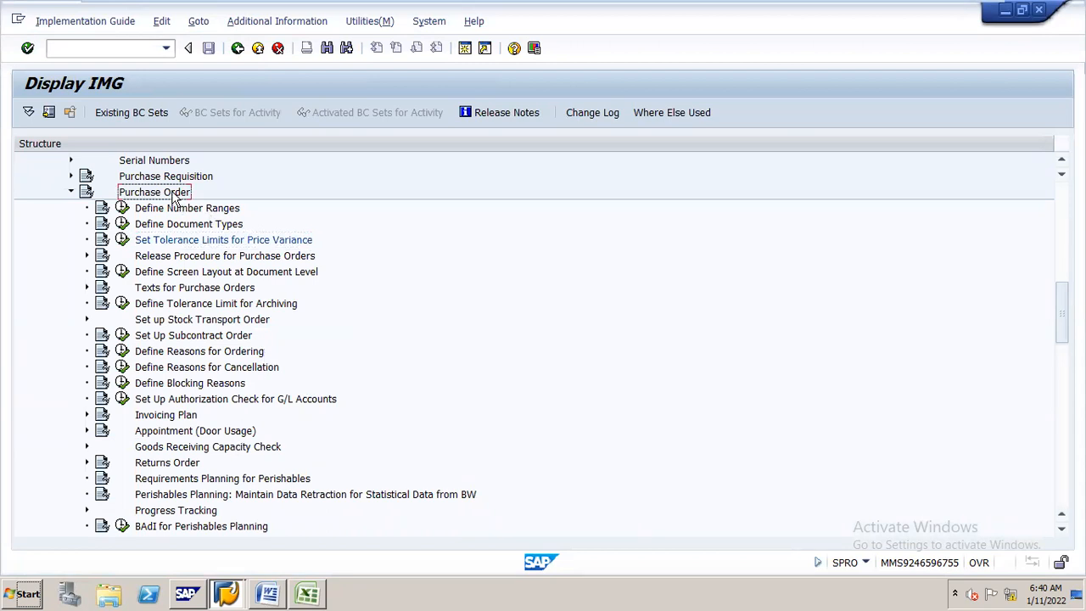
double_click(174, 193)
Collapse the Purchasing node under Materials Management in the implementation guide
key("Up")
key("Up")
key("Up")
key("Up")
key("Up")
key("Up")
key("Up")
key("Up")
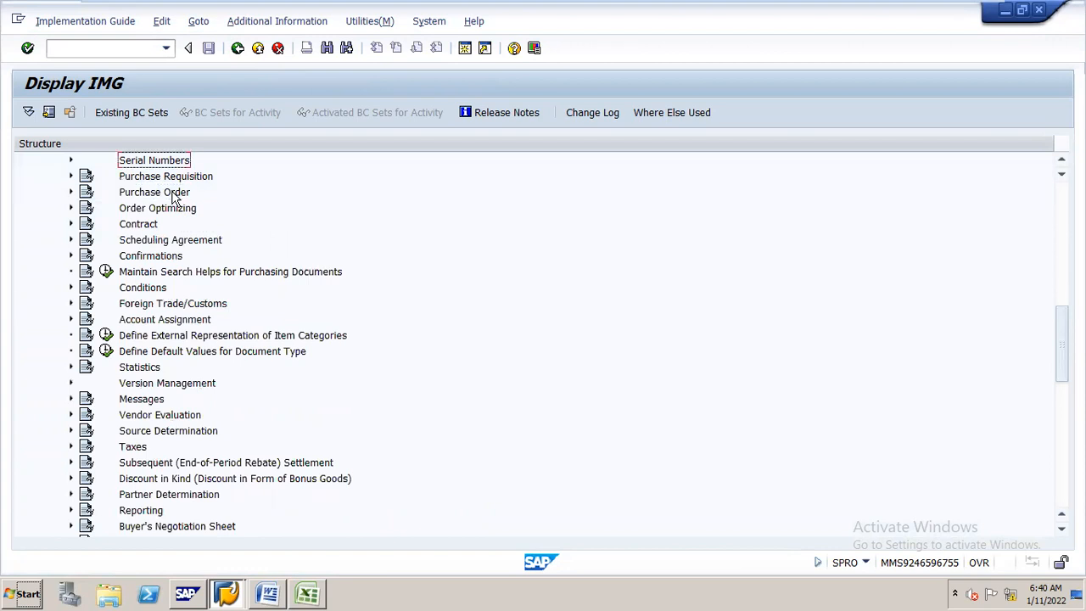
key("Up")
key("Up")
key("Up")
key("Up")
key("Up")
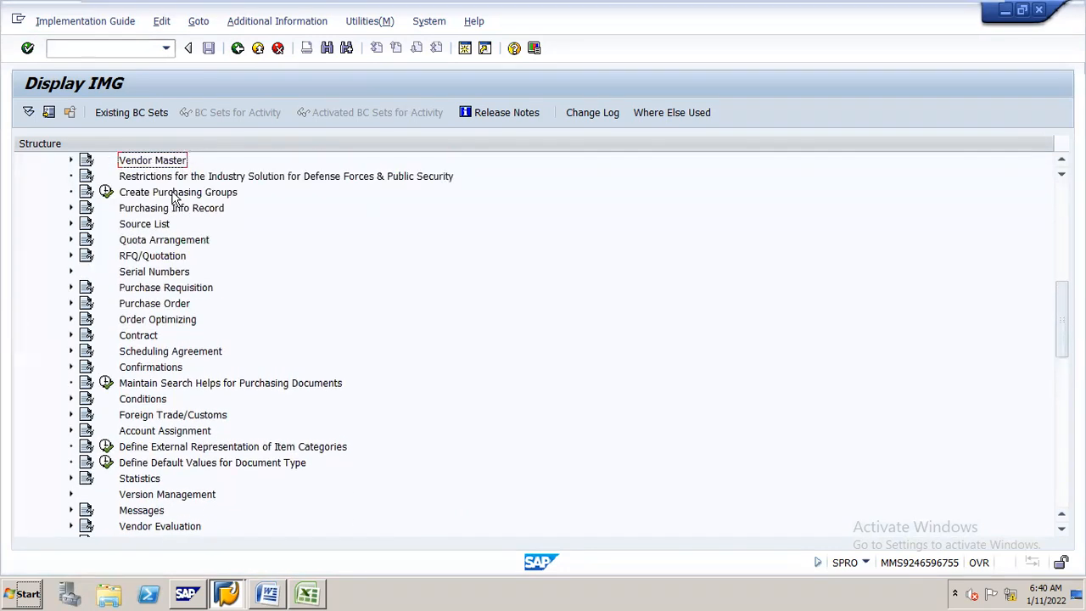
key("Down")
key("Left")
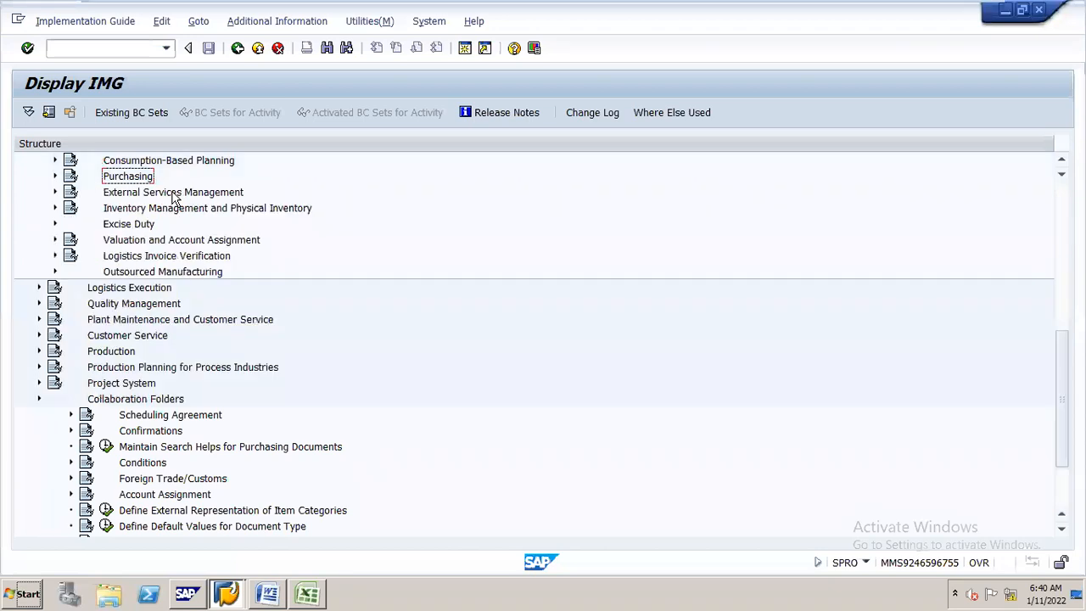
Expand the Inventory Management and Physical Inventory node under Materials Management
key("Up")
key("Up")
key("Up")
key("Up")
key("Up")
key("Up")
key("Up")
key("Up")
key("Up")
key("Up")
key("Up")
key("Up")
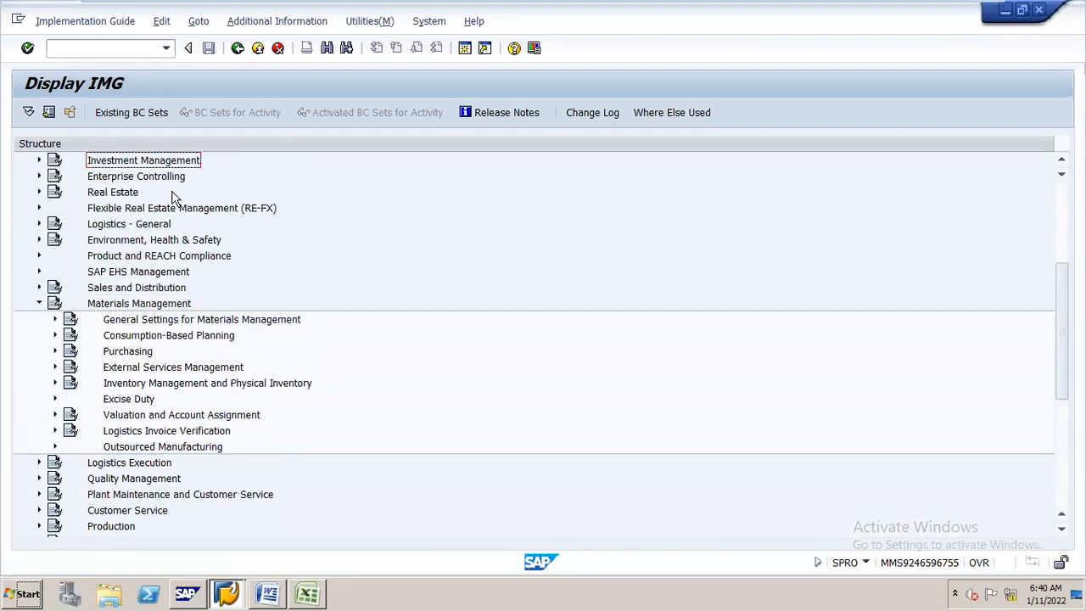
key("Down")
key("Down")
key("Down")
key("Down")
key("Down")
key("Down")
key("Down")
key("Down")
key("Down")
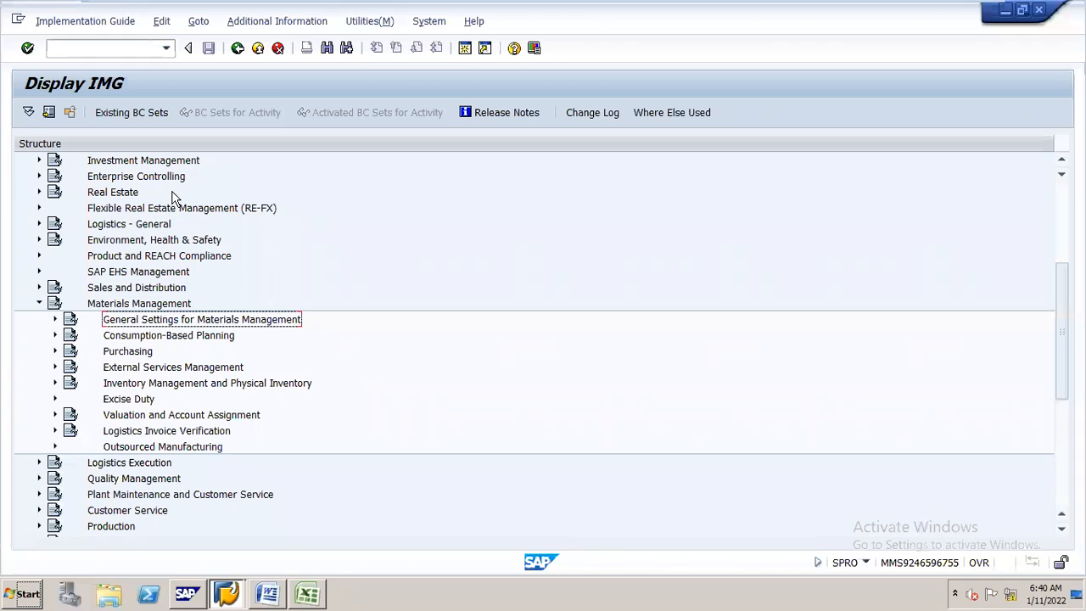
key("Down")
key("Down")
key("Down")
key("Down")
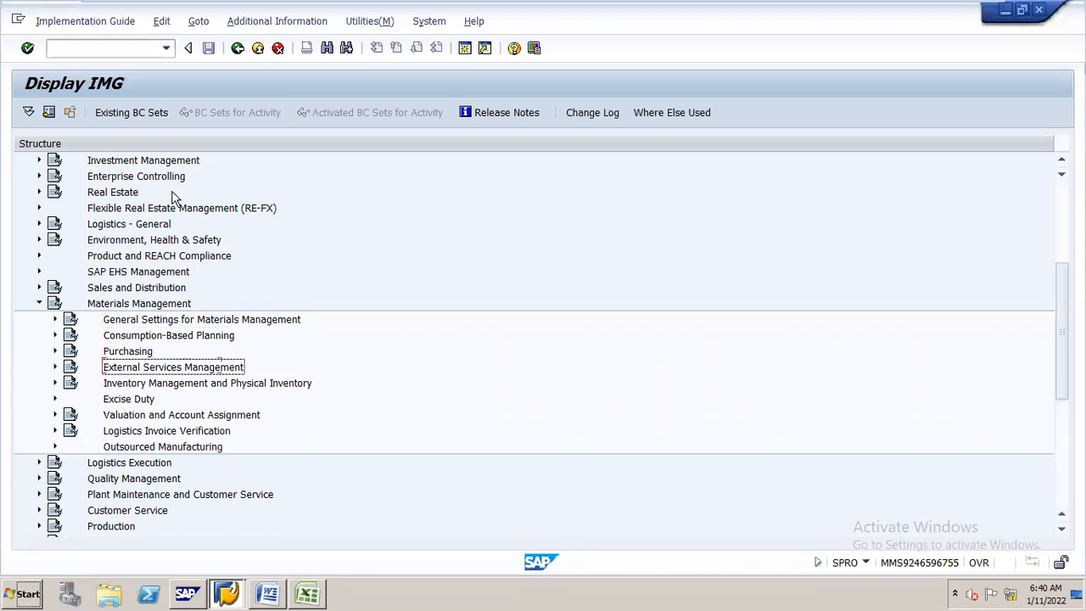
key("Right")
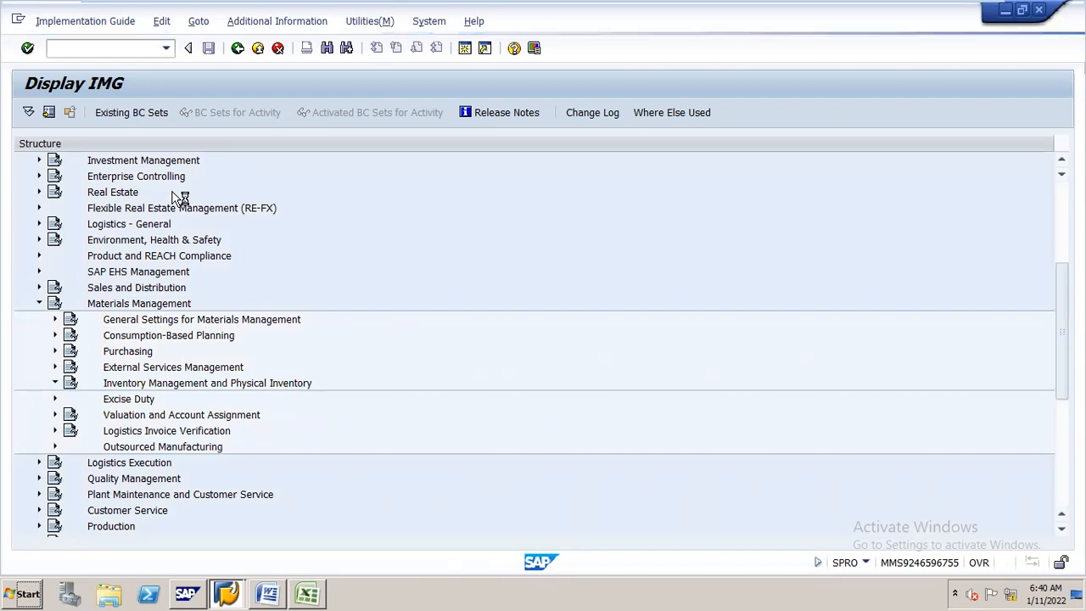
Open the Plant Parameters activity, position the list at plant 1000 and open that plant's detail settings
key("Down")
key("Left")
key("Return")
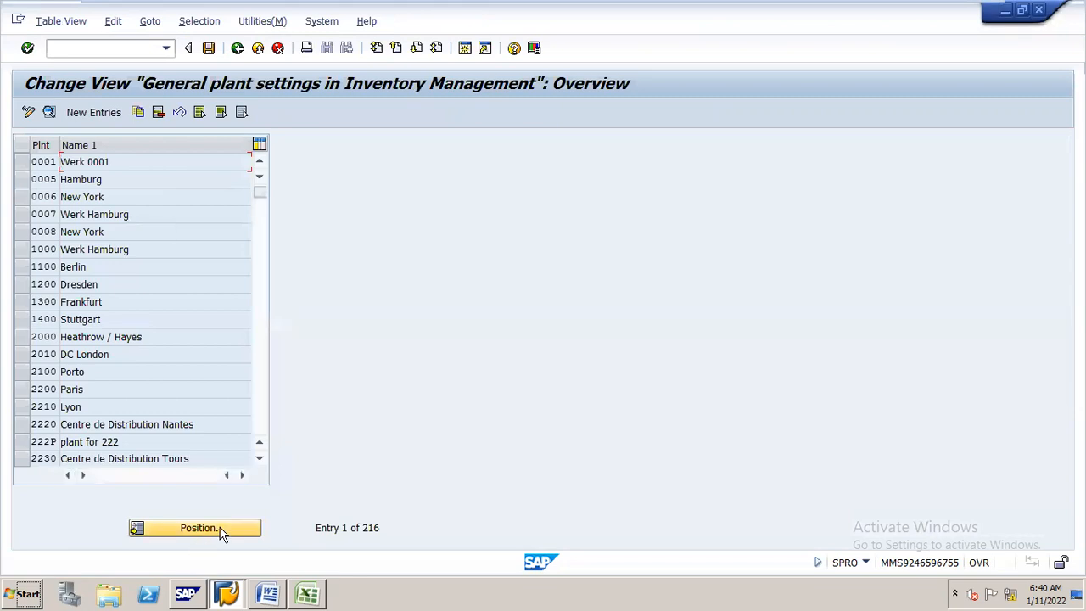
left_click(219, 528)
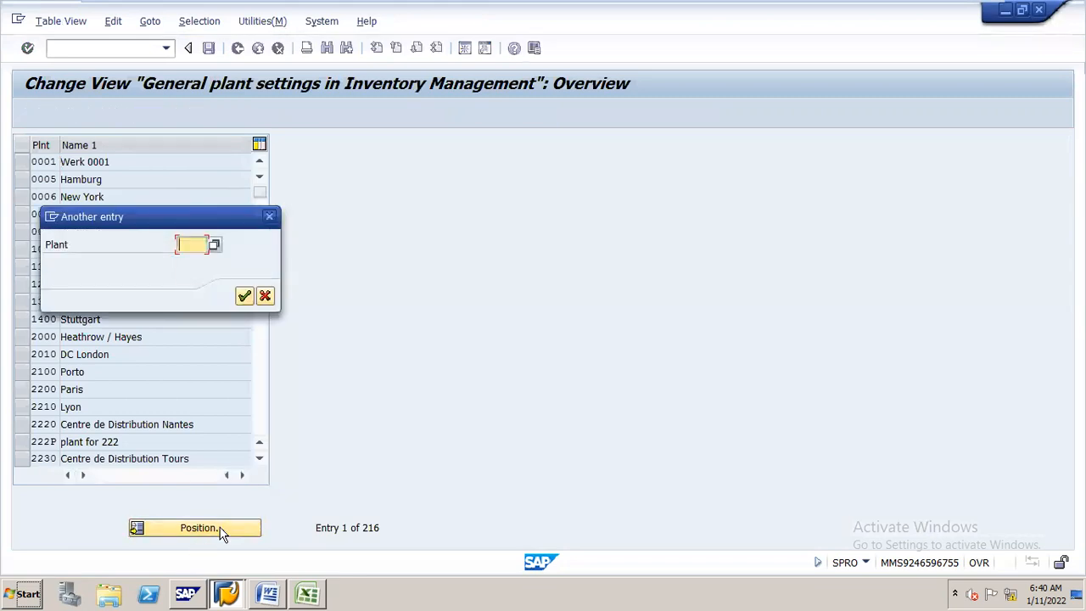
type("1000")
key("Return")
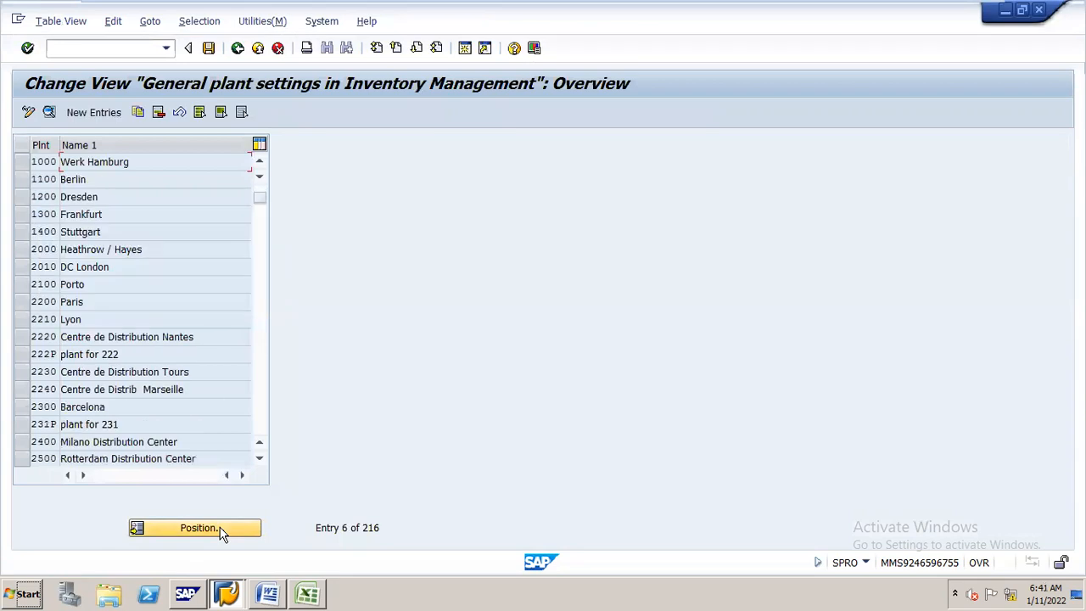
double_click(78, 162)
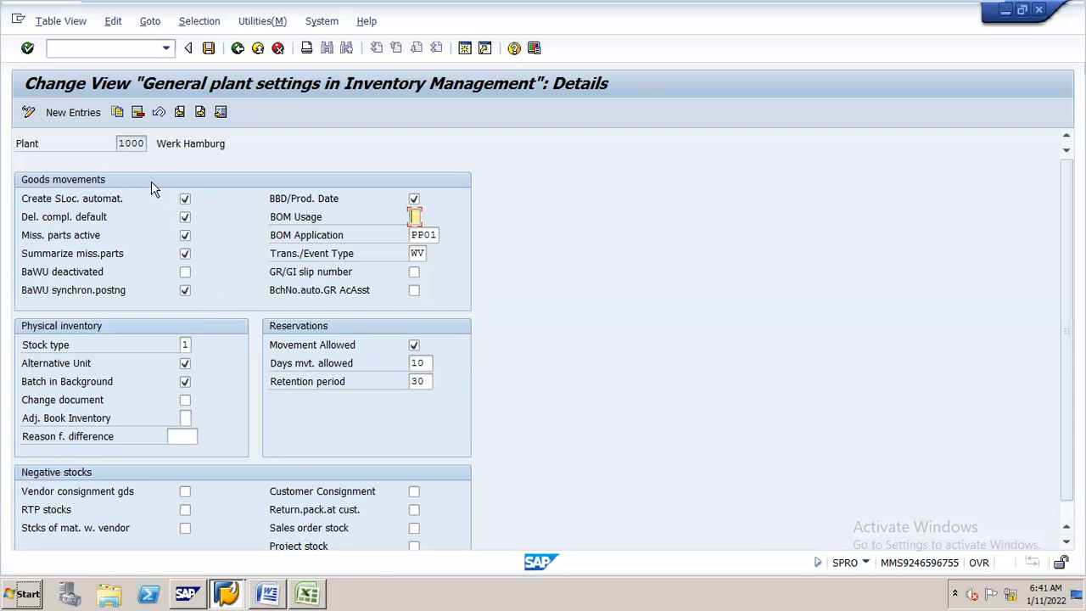
Copy plant 1000's inventory management settings to plant n16p and save the new entry
left_click(118, 112)
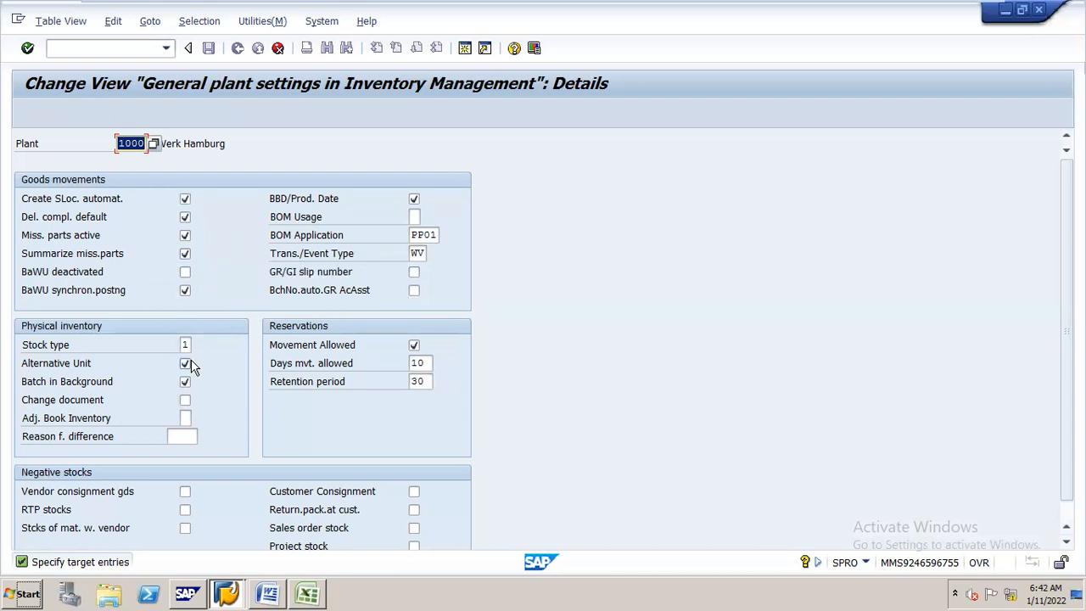
type("n16p")
key("Return")
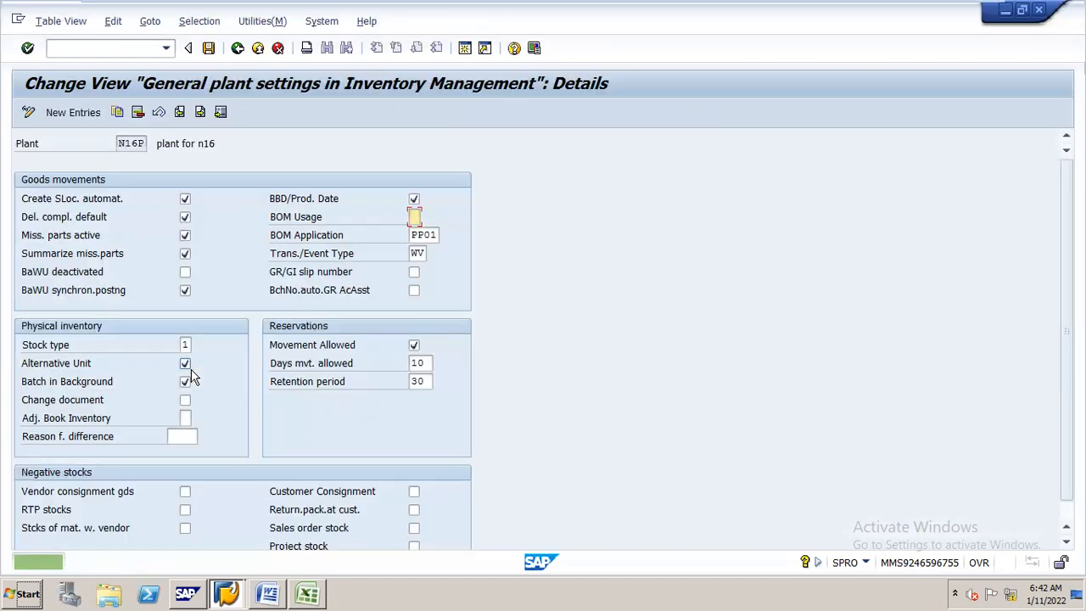
key("ctrl+s")
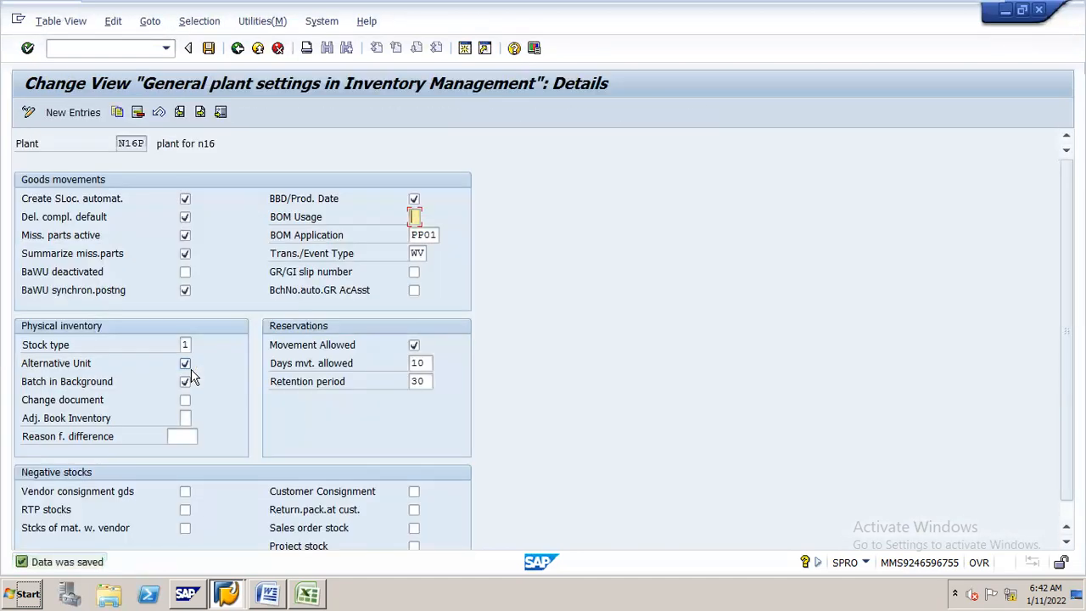
Check item 14, number assignment for material and physical inventory documents, in the Word task list and return to the SAP session
key("alt+Tab")
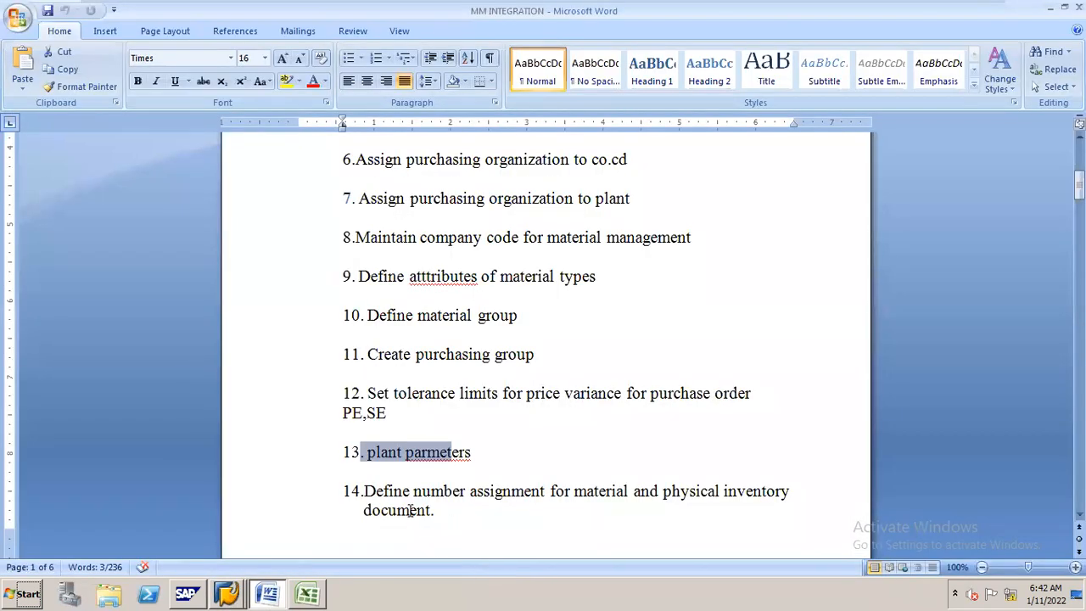
left_click_drag(387, 493, 471, 500)
left_click_drag(561, 505, 565, 509)
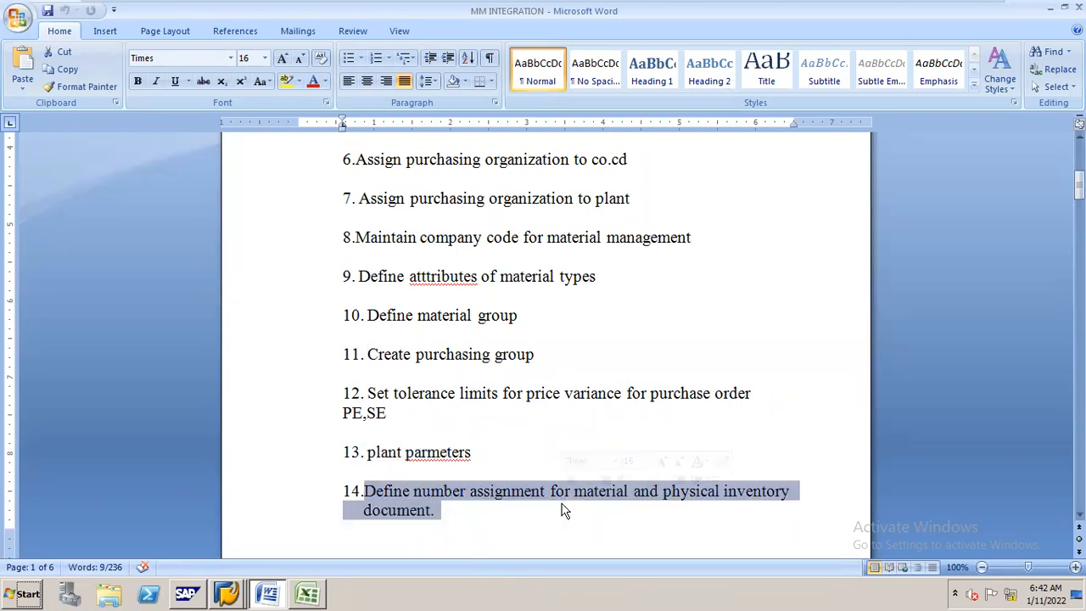
key("alt+Tab")
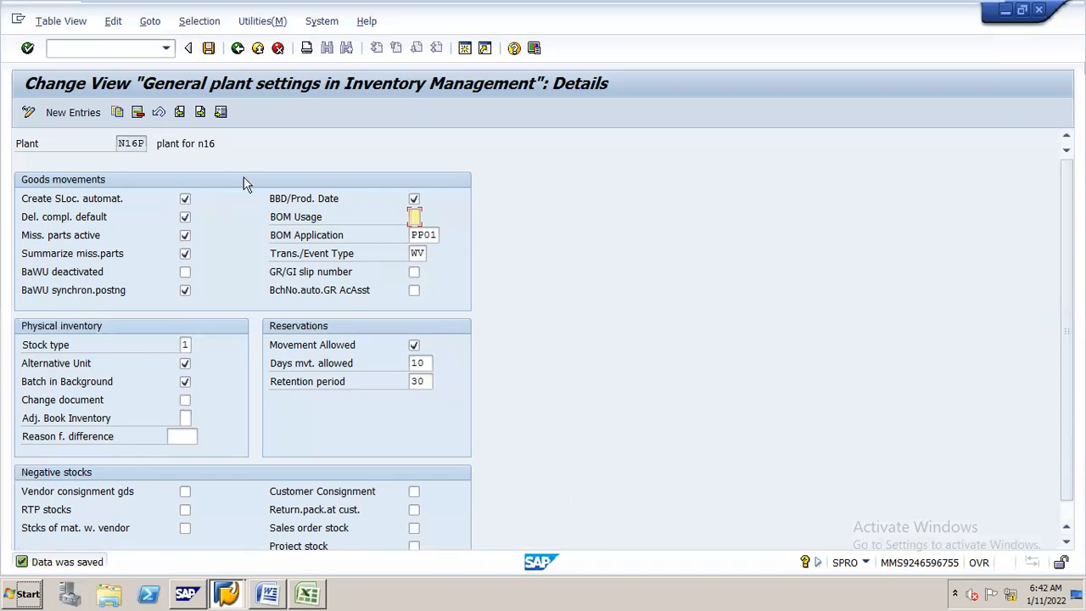
Leave the plant parameters and open Define Number Assignment for Material and Phys. Inv. Docs under Number Assignment
left_click(237, 48)
left_click(238, 48)
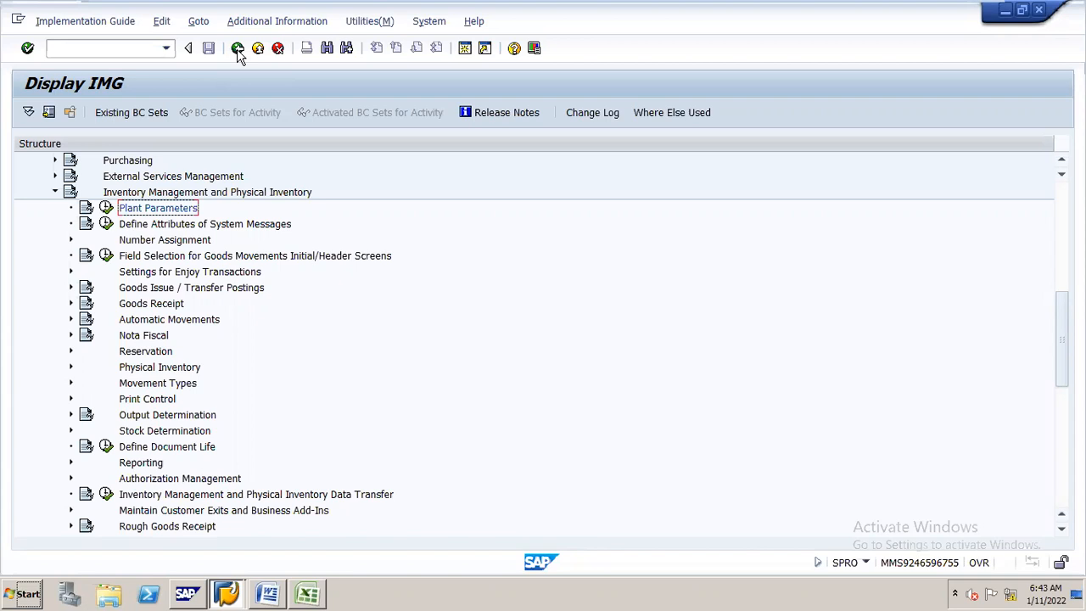
left_click(170, 240)
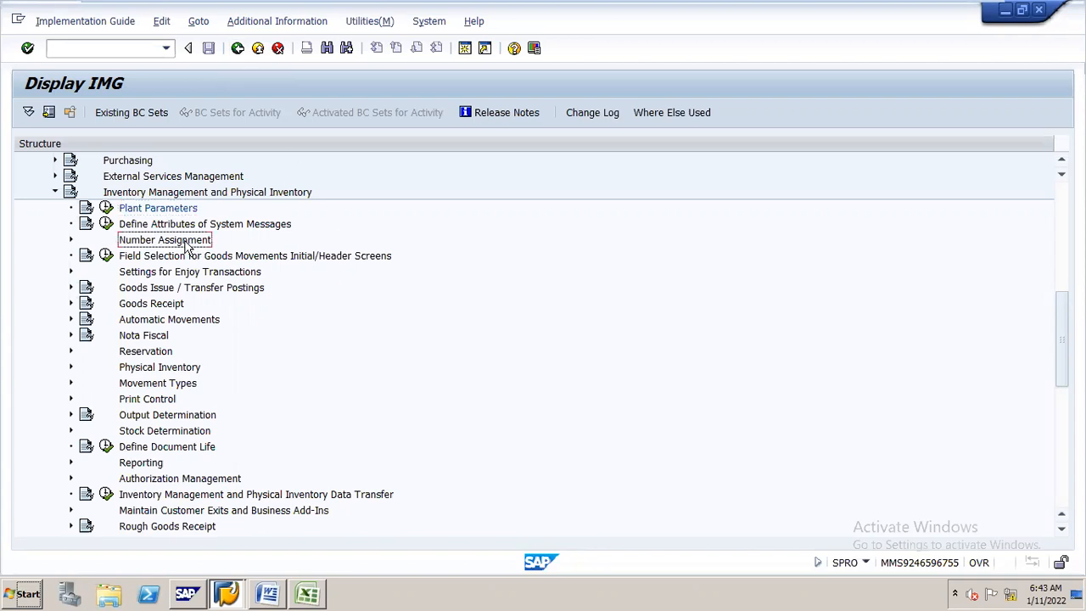
double_click(186, 242)
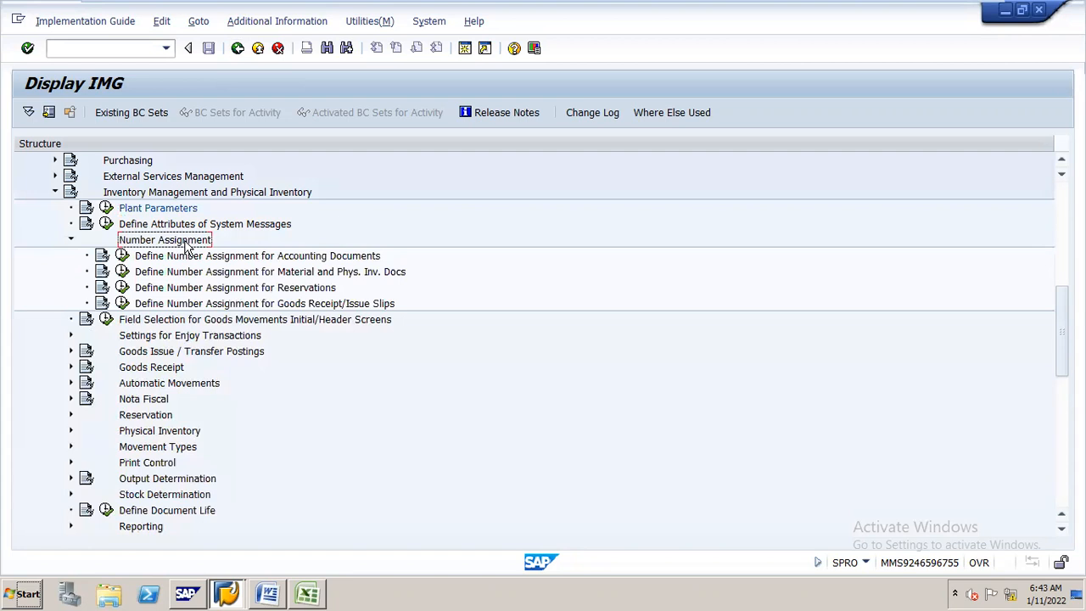
left_click(123, 271)
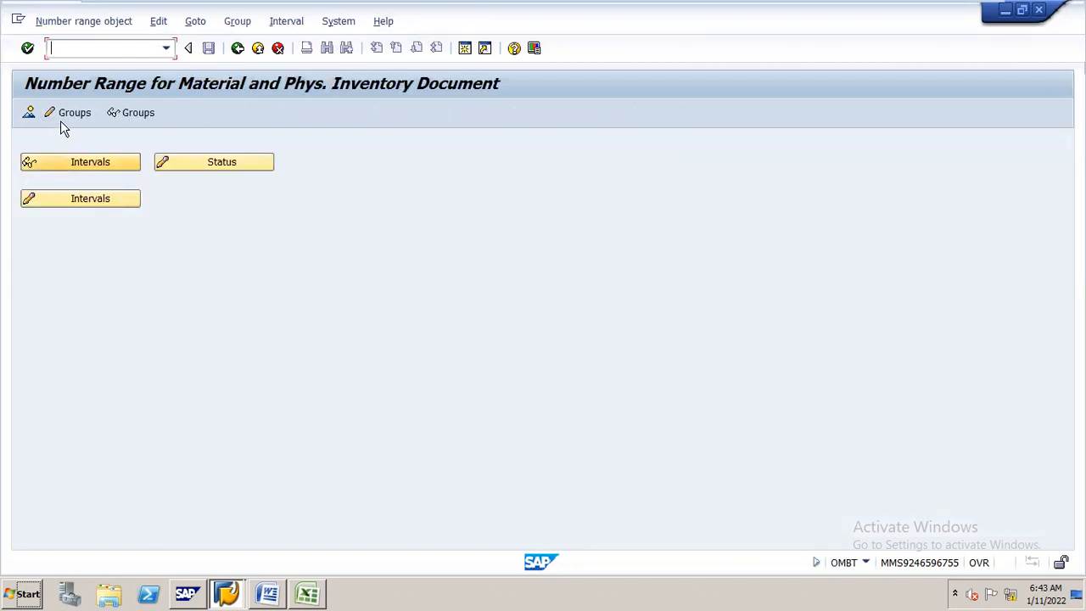
Open interval maintenance for the number range group of material documents for goods movements and inventory differences
left_click(69, 115)
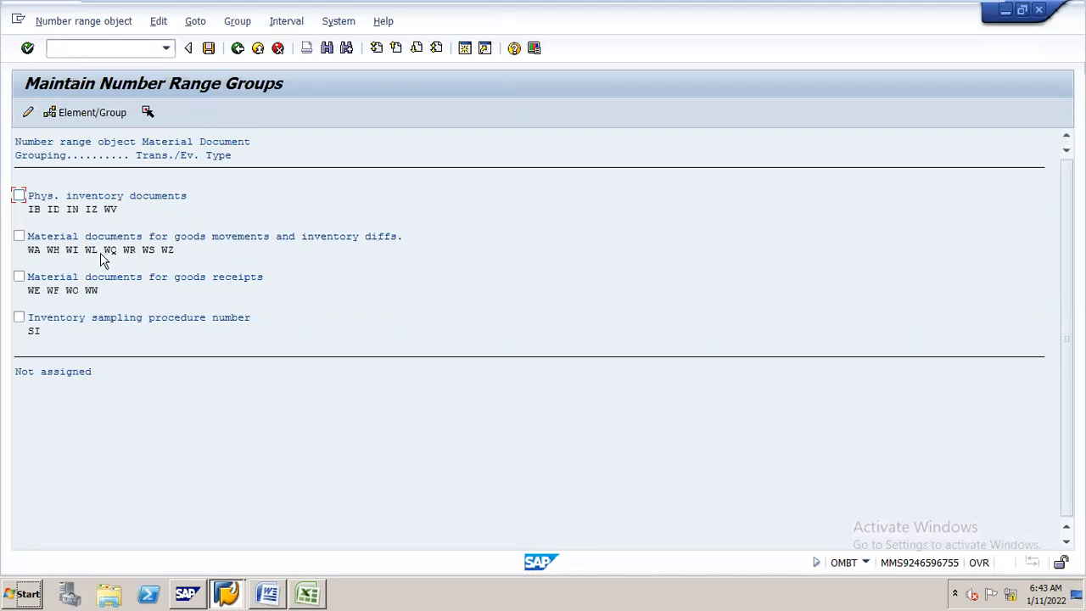
left_click(19, 236)
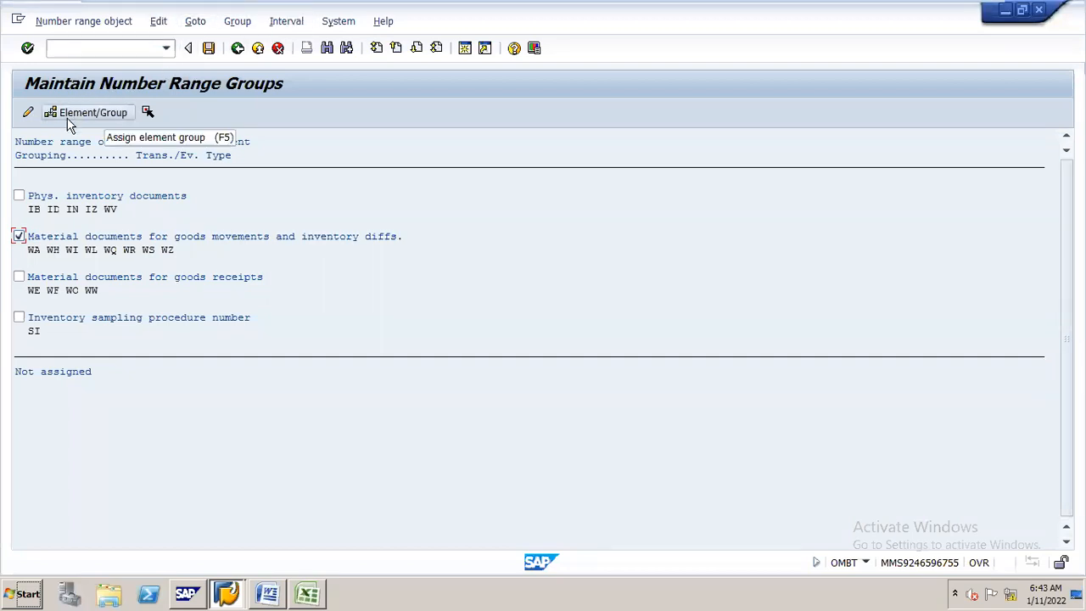
left_click(290, 21)
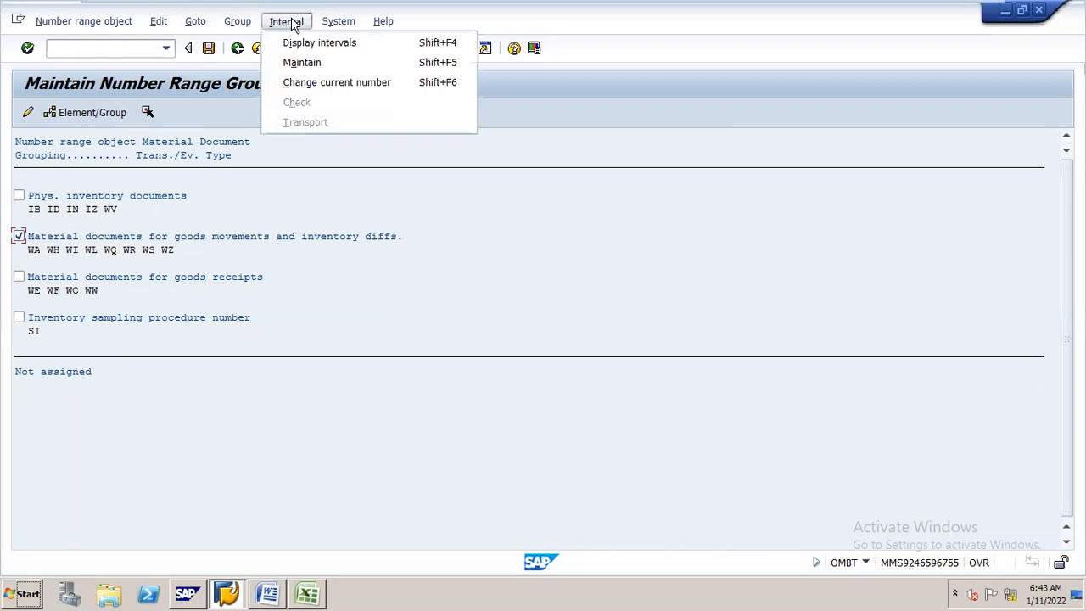
left_click(297, 64)
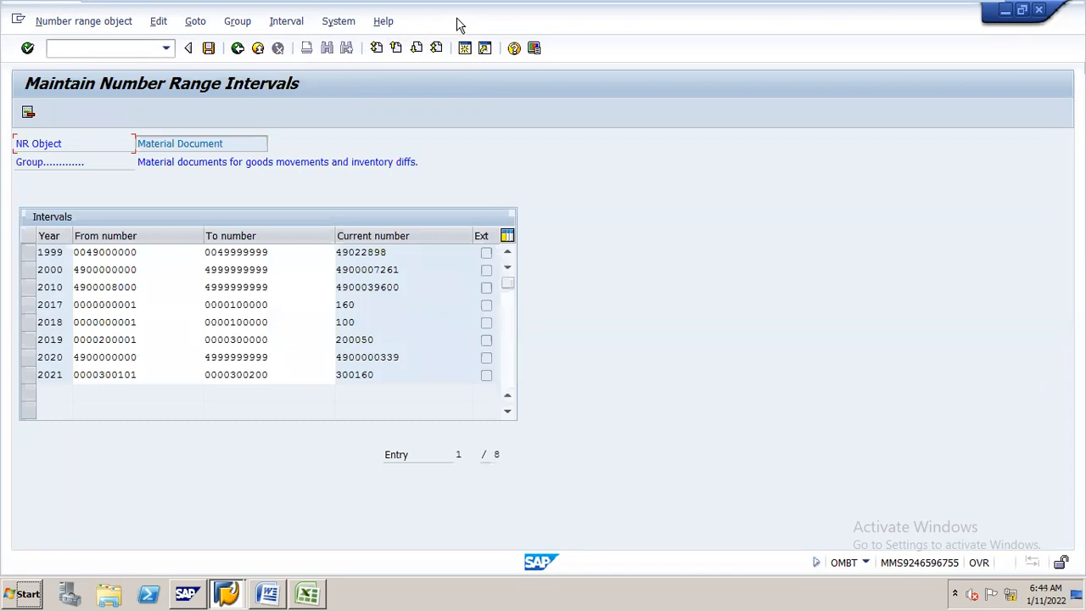
Review the yearly number range intervals through 2021 in a reduced SAP window that leaves the Word task list visible
double_click(458, 24)
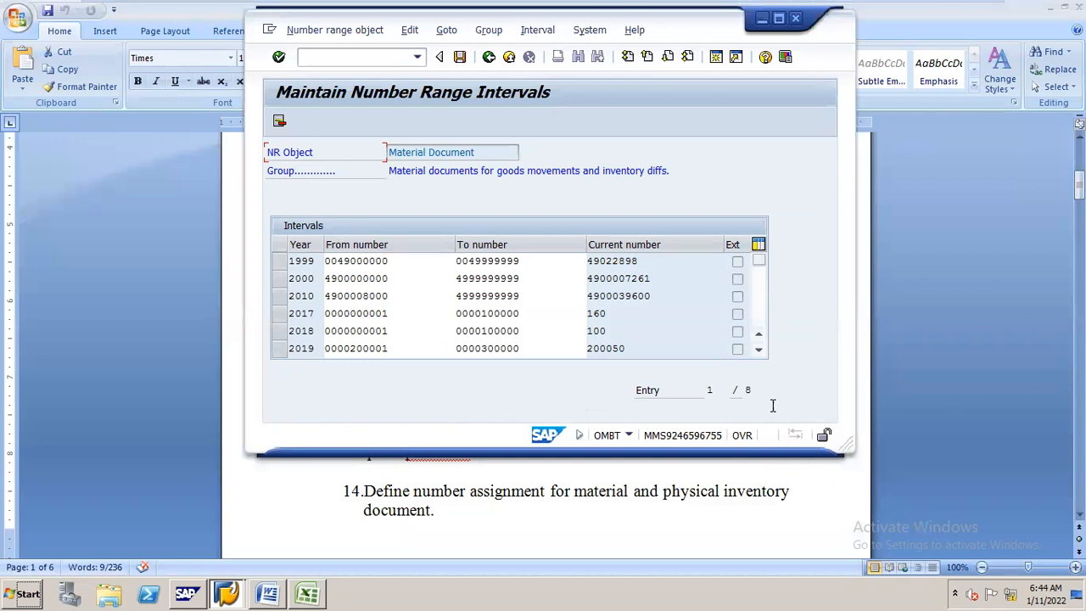
left_click(759, 351)
left_click(759, 350)
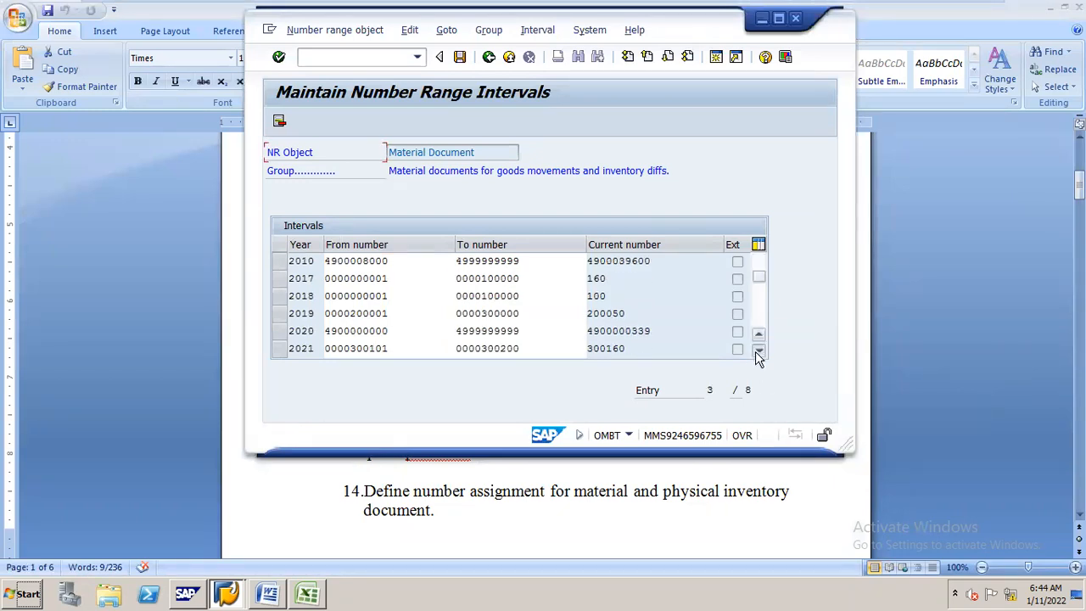
left_click(758, 352)
left_click(758, 352)
left_click(758, 351)
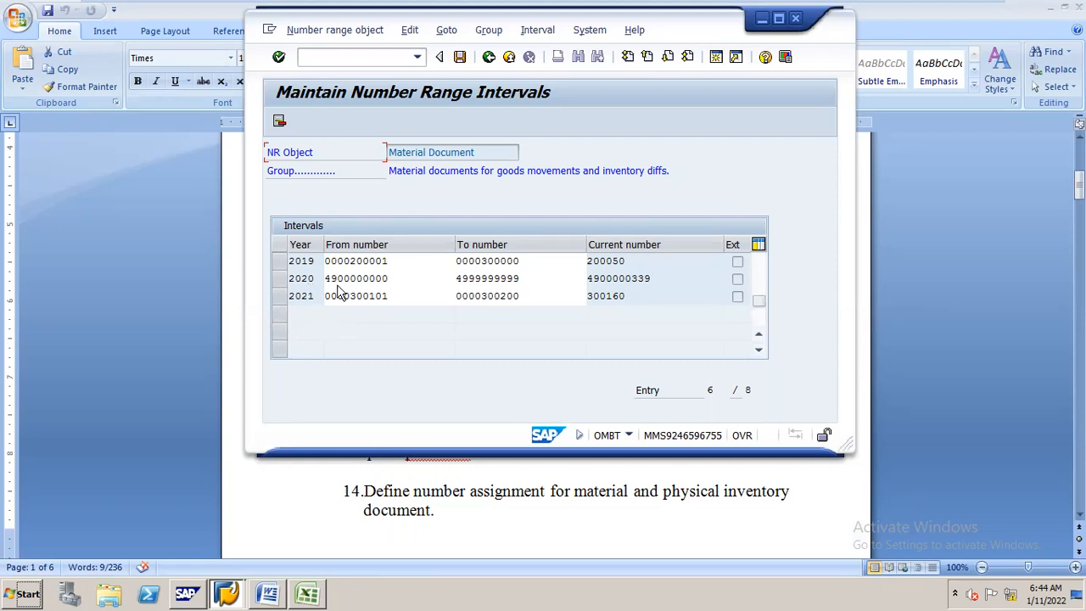
left_click(779, 19)
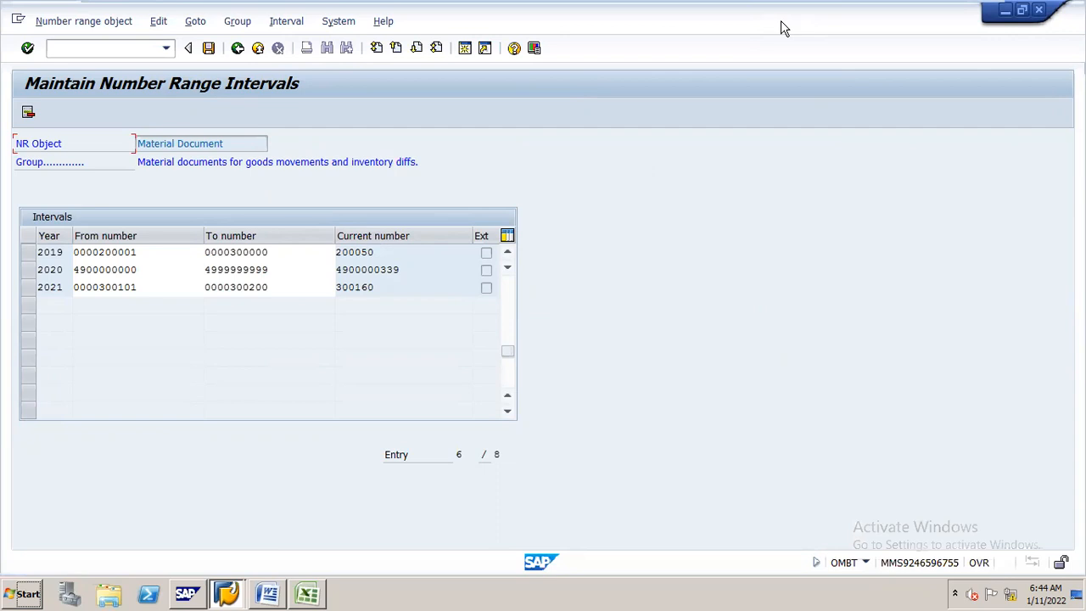
mouse_move(457, 7)
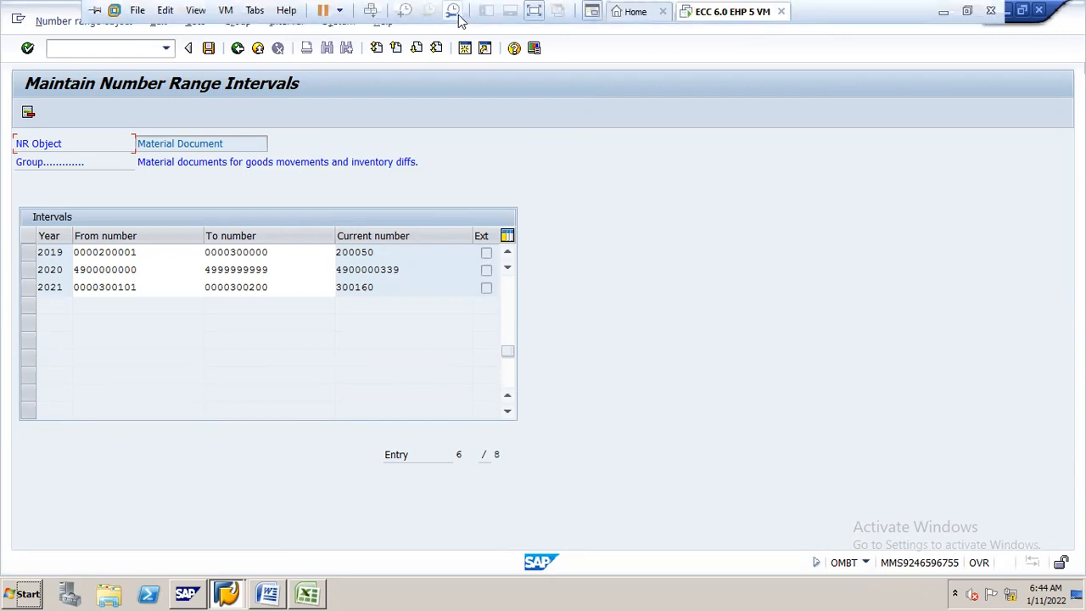
double_click(477, 32)
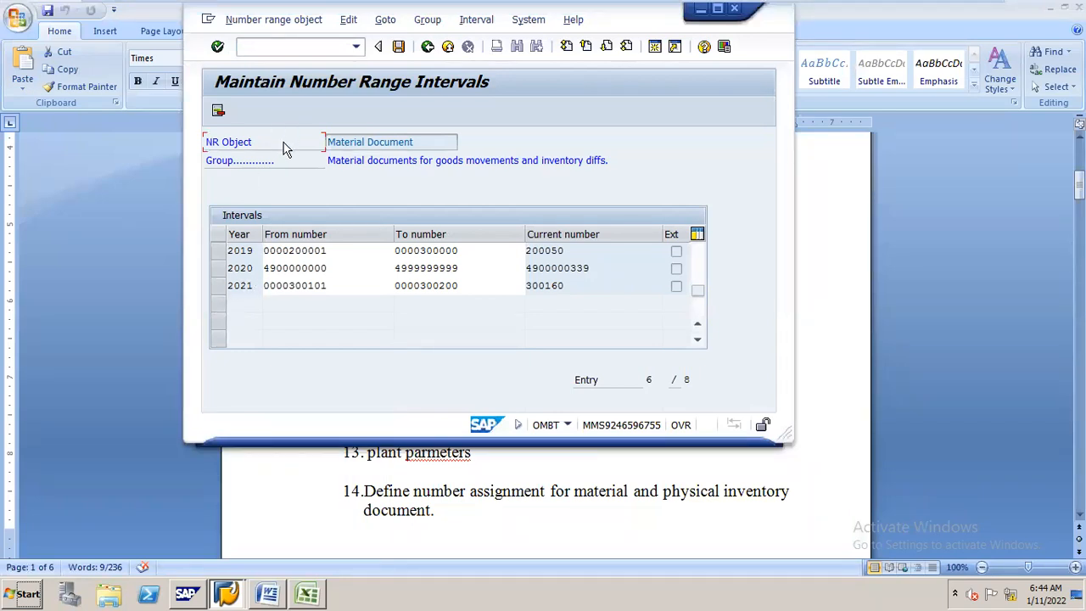
Return to the implementation guide and reopen the number assignment activity for material and physical inventory documents
left_click(428, 47)
left_click(428, 47)
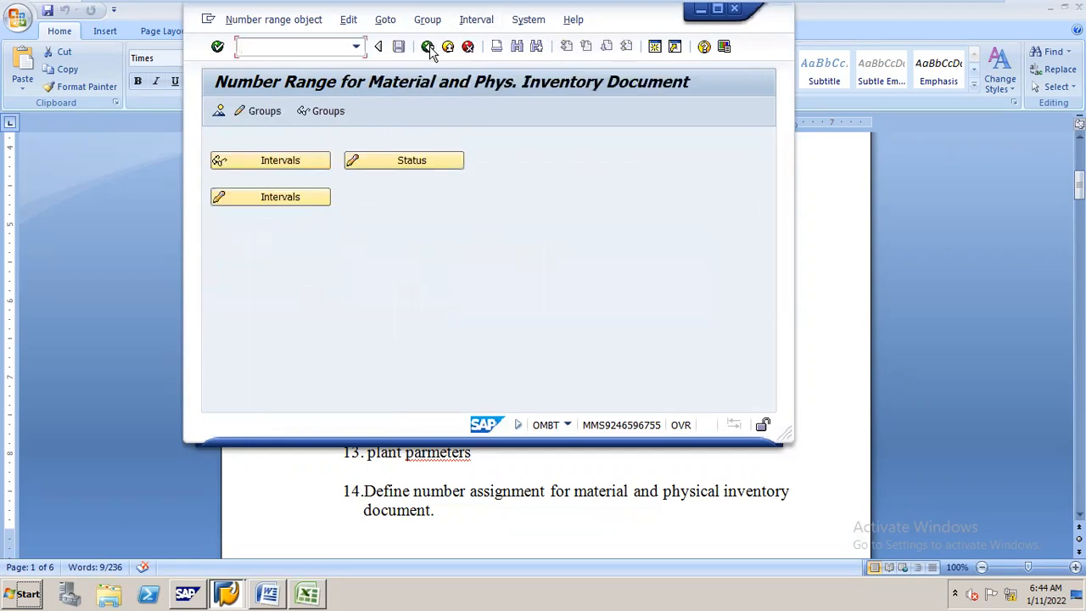
left_click(428, 46)
left_click(313, 270)
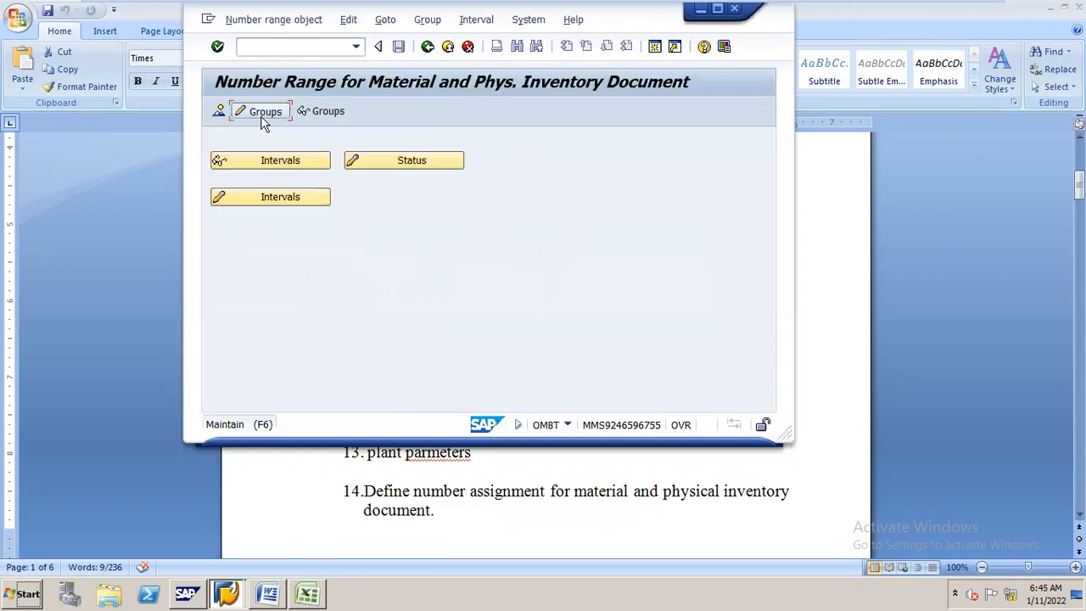
Select the goods movements and inventory differences group for maintenance and bring up its intervals for editing again
left_click(263, 118)
left_click(209, 235)
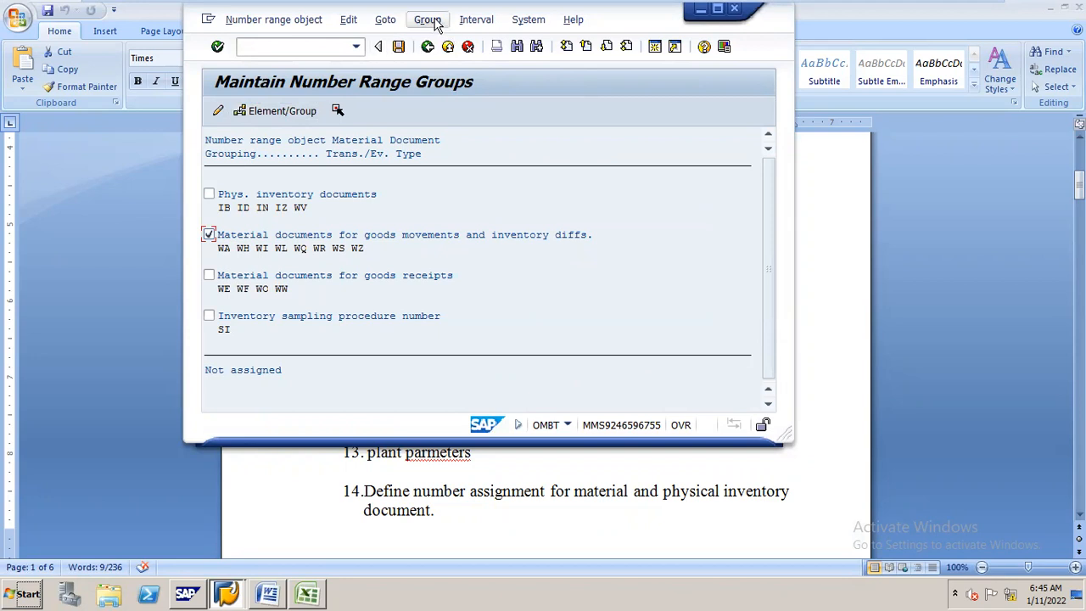
left_click(476, 19)
left_click(486, 59)
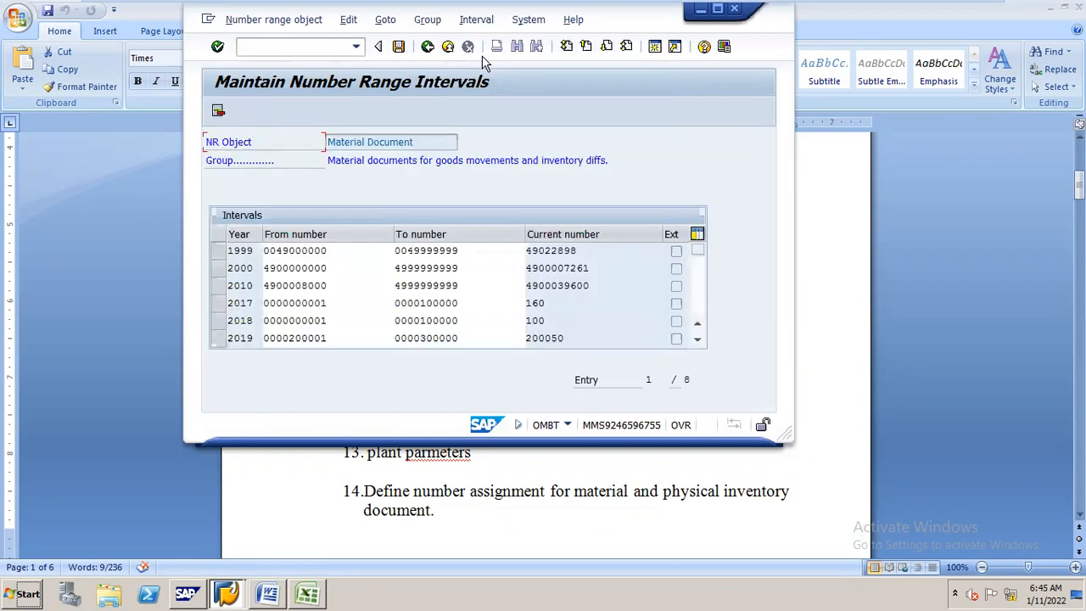
Save the number range intervals for goods movements and inventory differences in the maximized SAP window and return to the initial number range screen
left_click(718, 10)
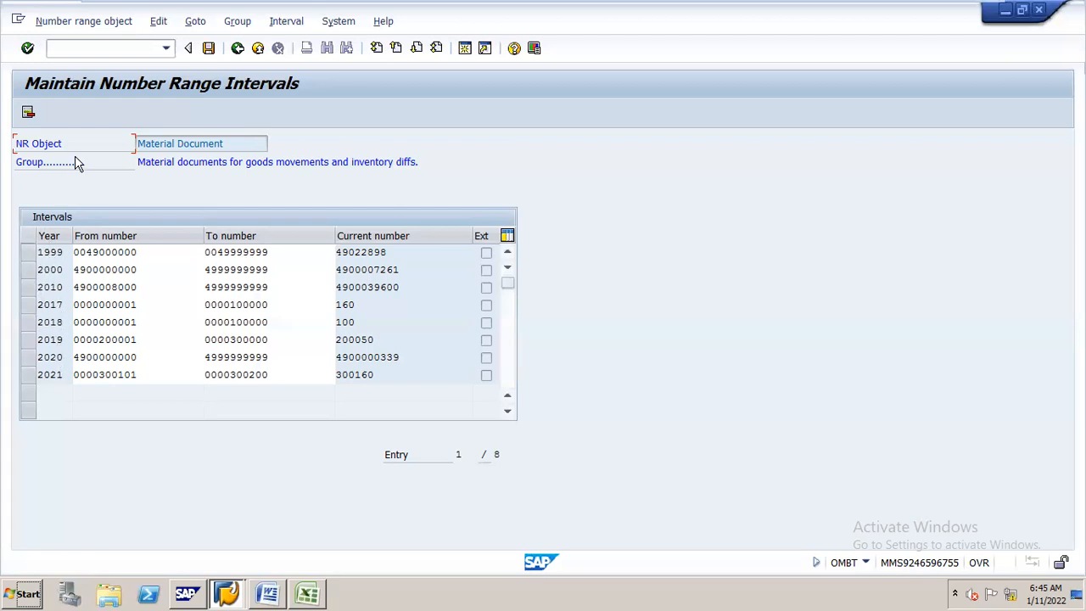
left_click(209, 51)
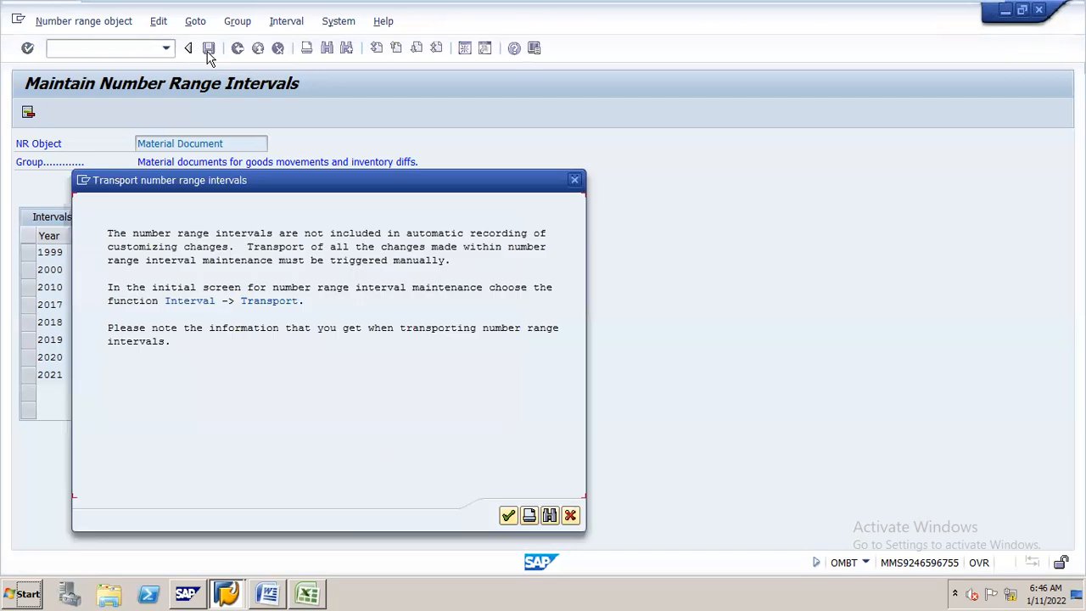
key("Return")
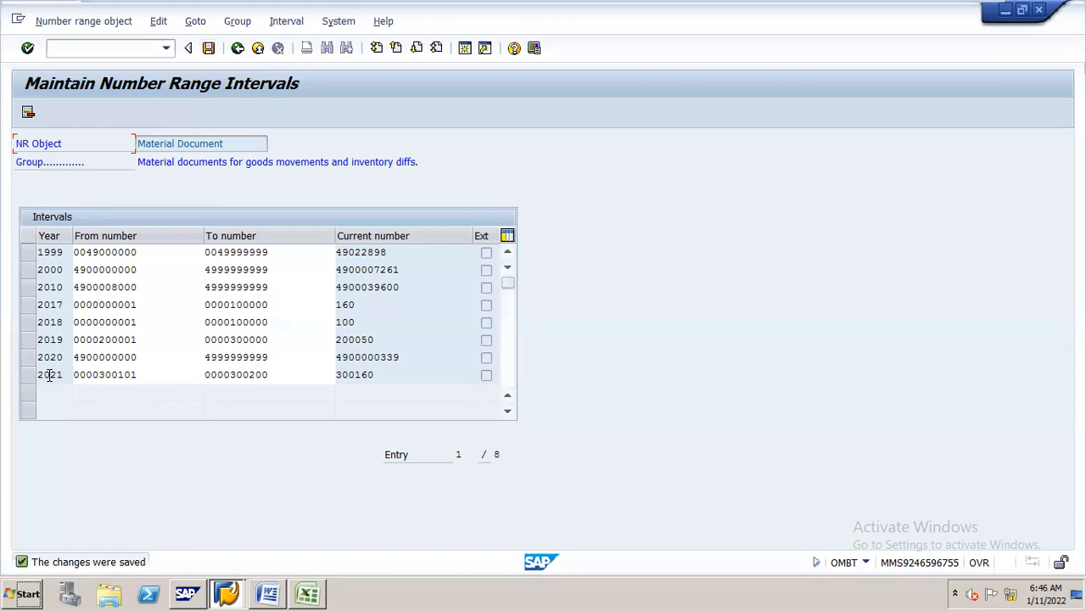
left_click(239, 49)
left_click(238, 49)
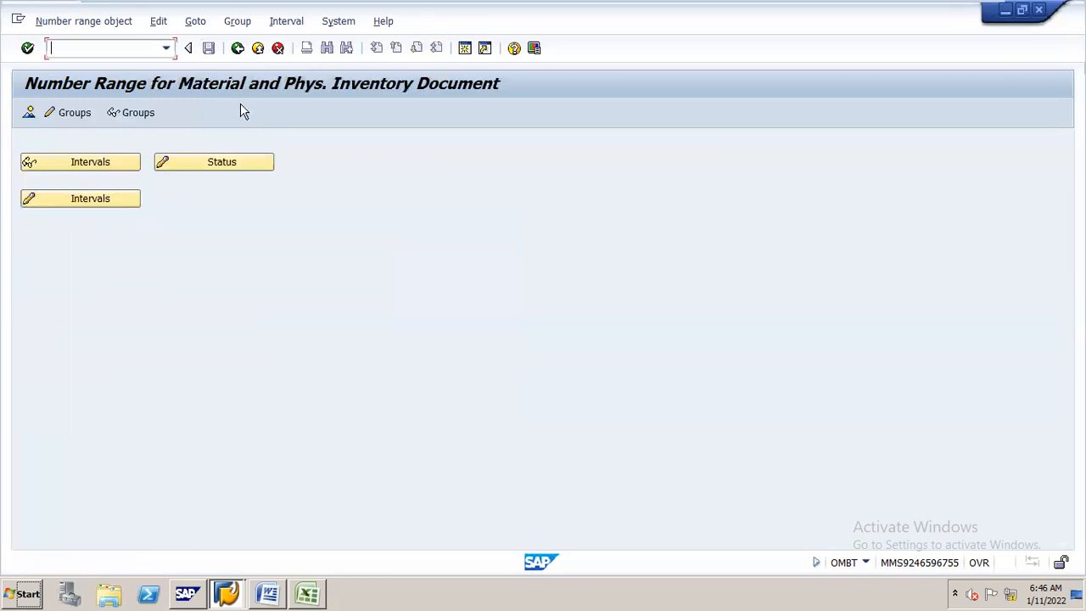
Switch to the Word task list and read the tasks from item 15 onward, including the goods receipt tolerance keys
left_click(269, 591)
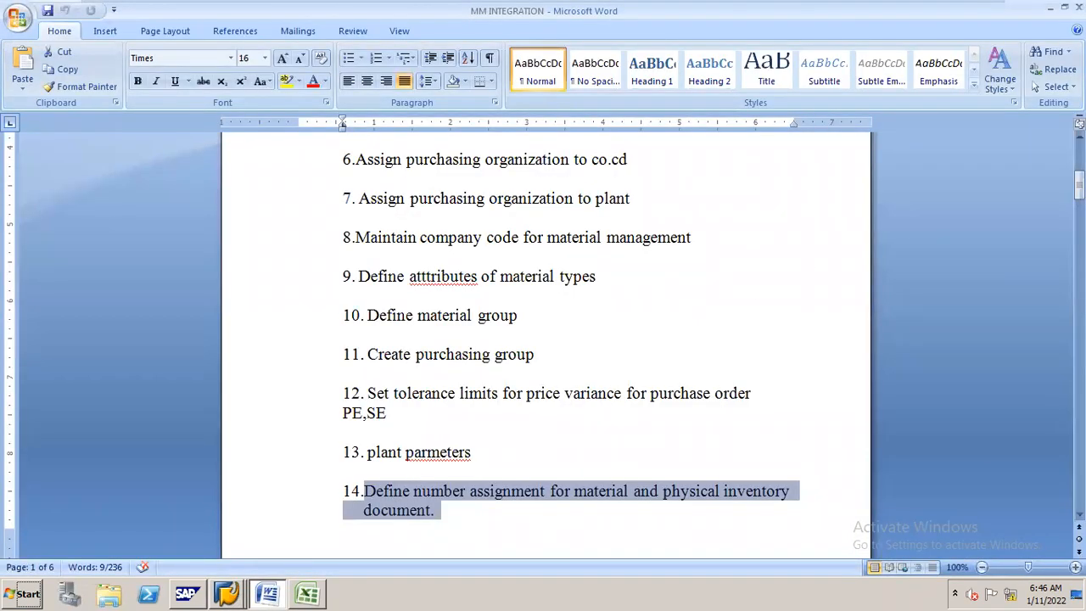
left_click_drag(1079, 184, 1079, 227)
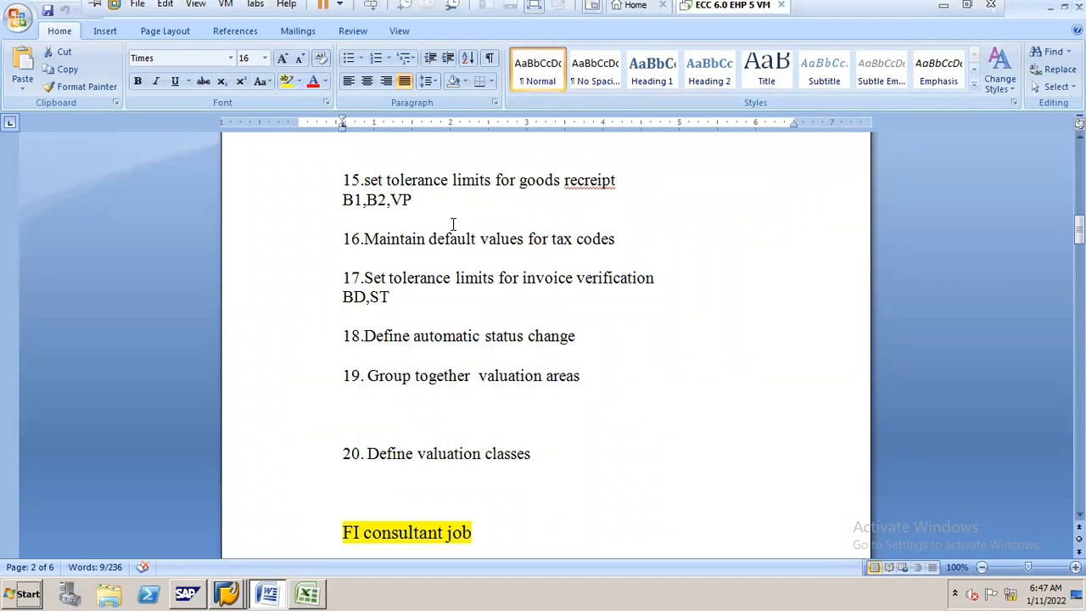
left_click(226, 592)
left_click(226, 561)
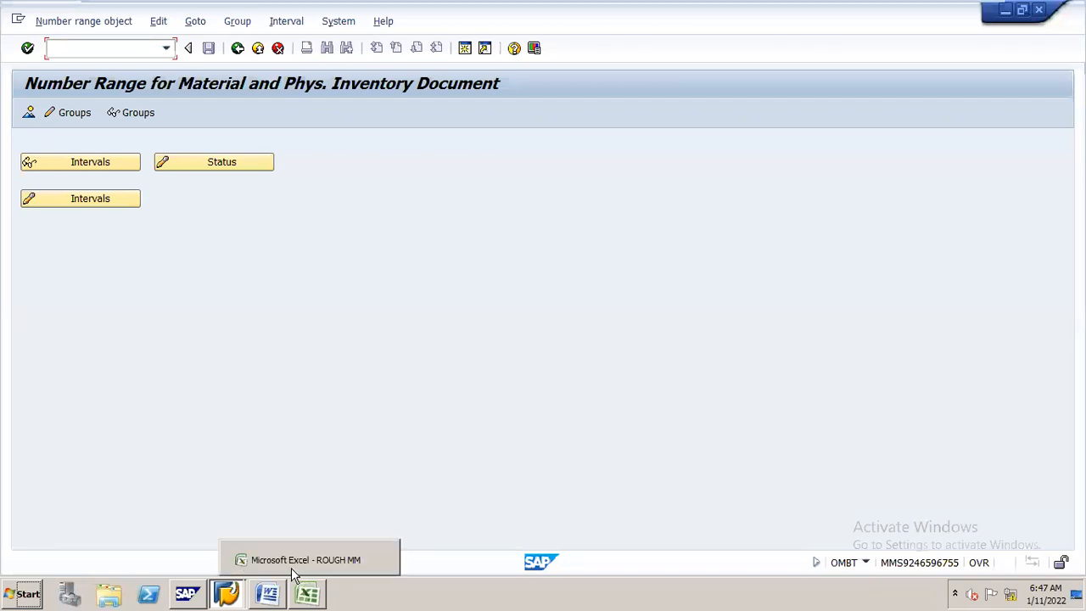
left_click(276, 568)
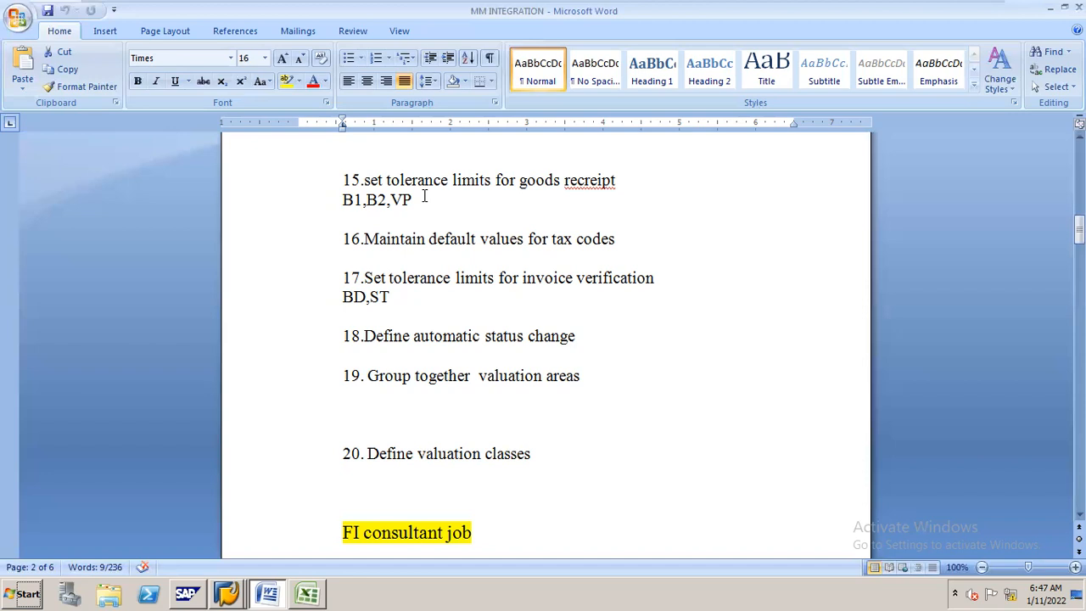
key("alt+Tab")
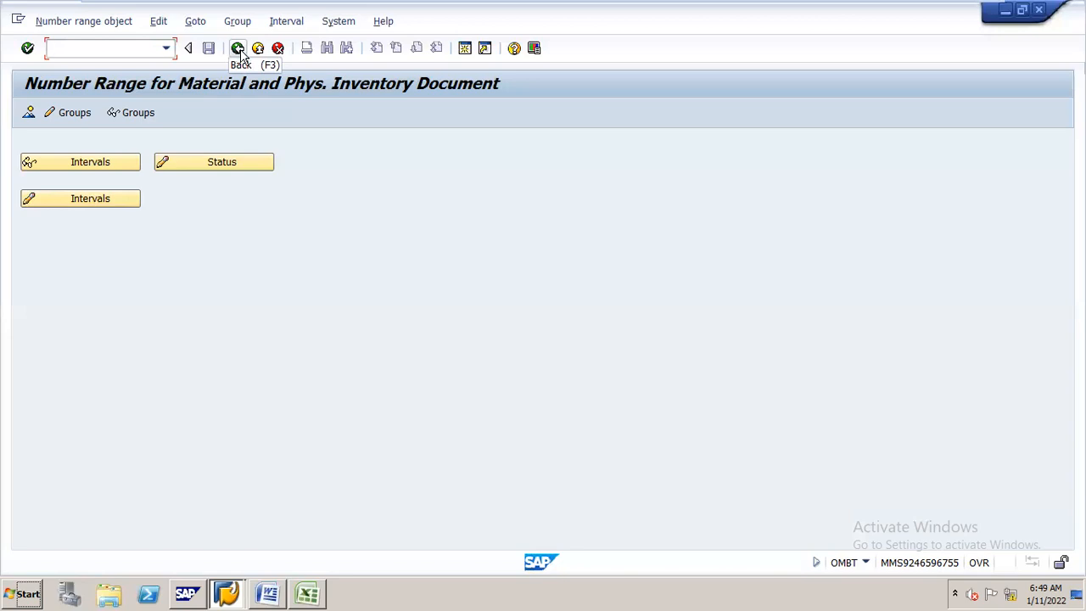
Return to the implementation guide and open the tolerance limits activity under Goods Receipt in Inventory Management and Physical Inventory
left_click(238, 48)
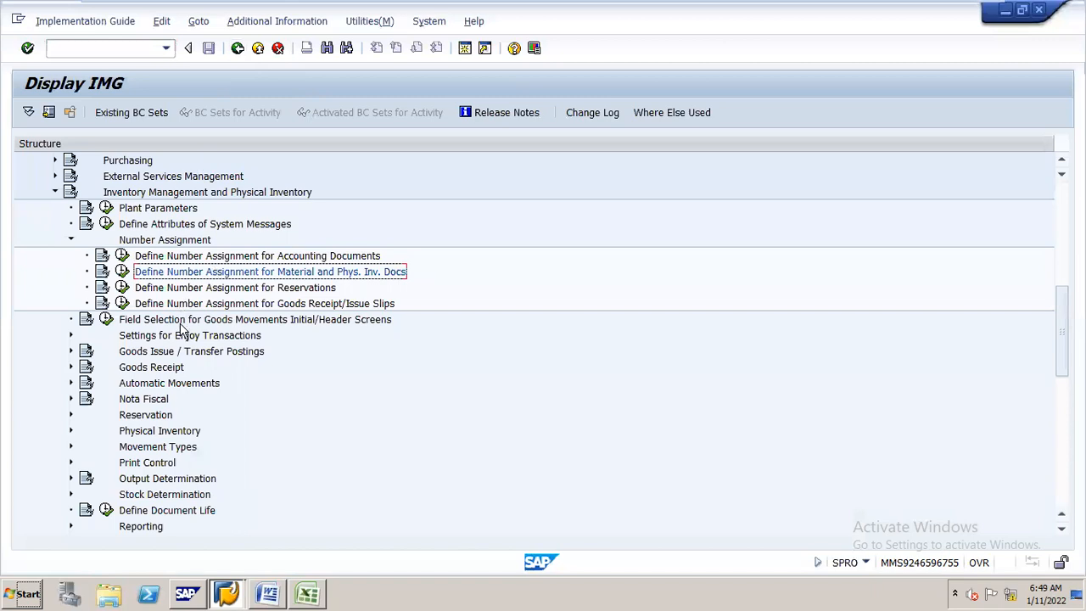
left_click(166, 371)
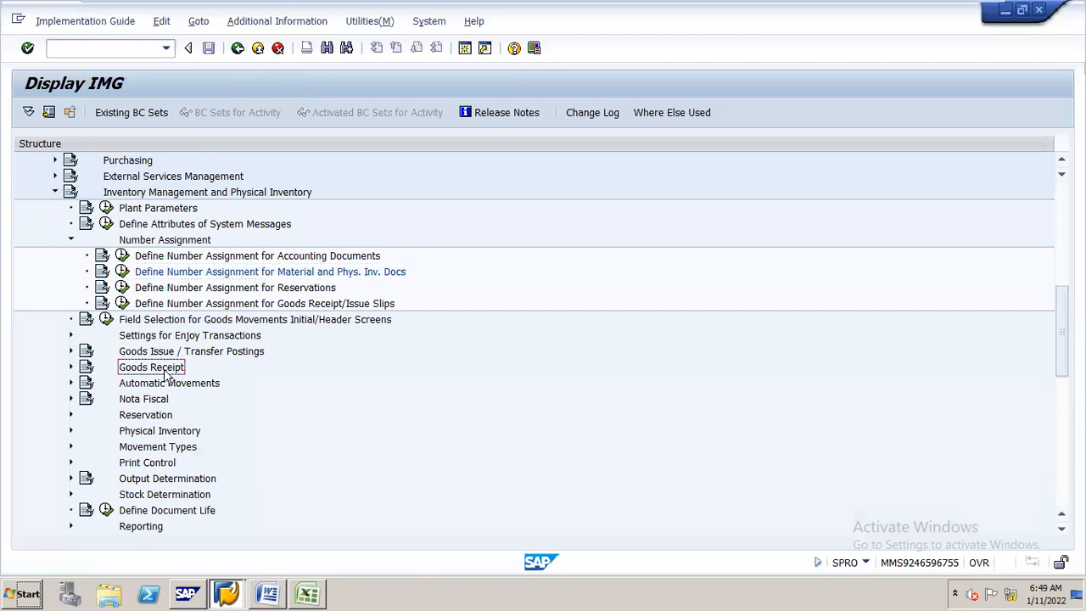
double_click(166, 370)
key("Down")
key("Left")
key("Return")
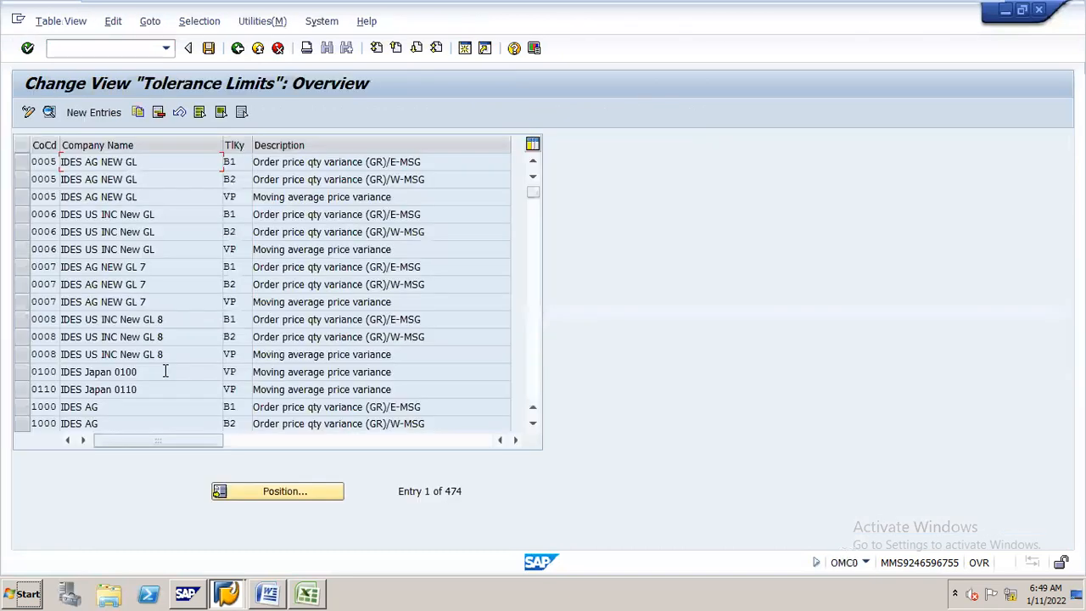
Position the tolerance limits list at company code 1000 and select its B1 and B2 entries
left_click(309, 496)
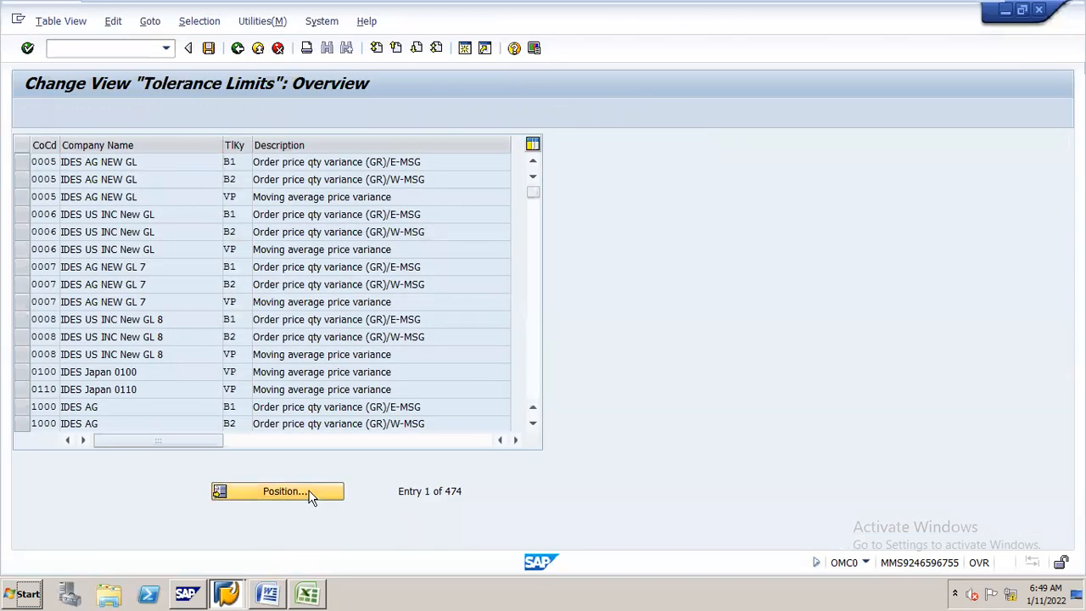
type("1000")
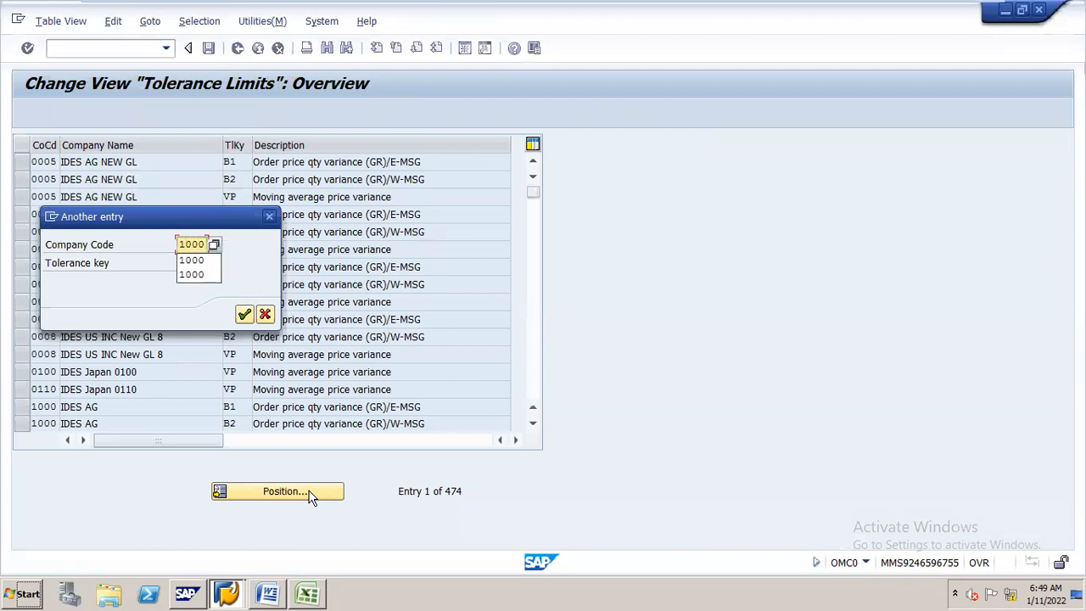
key("Return")
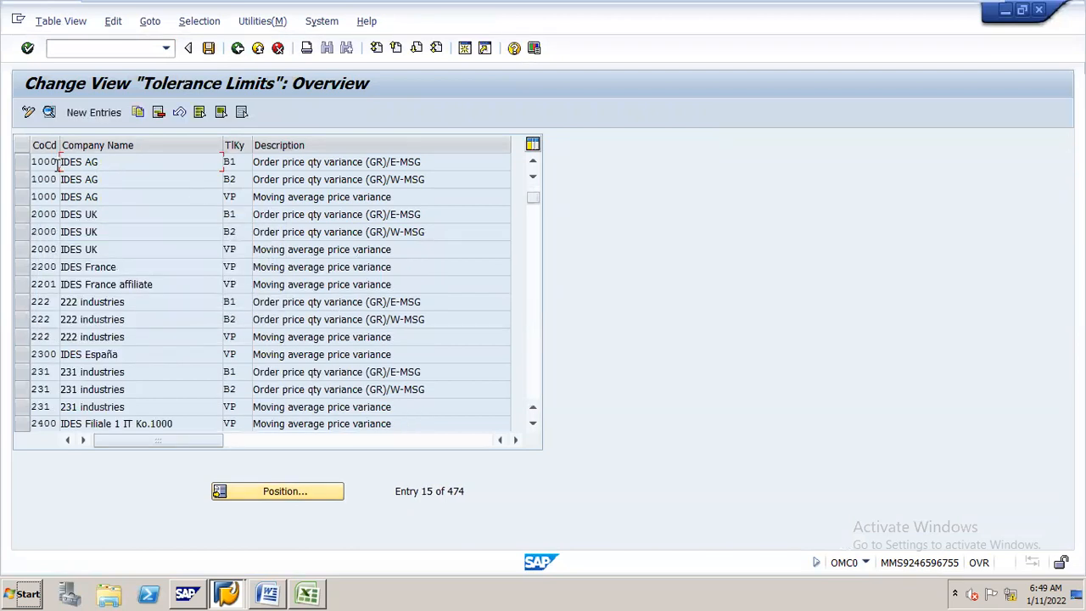
left_click(21, 162)
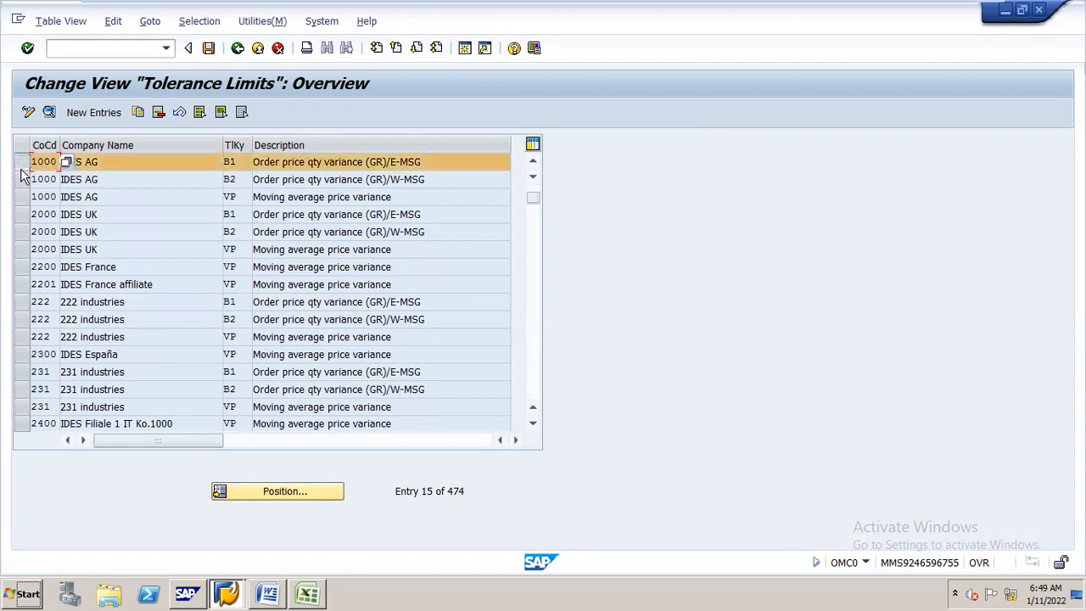
left_click(22, 179)
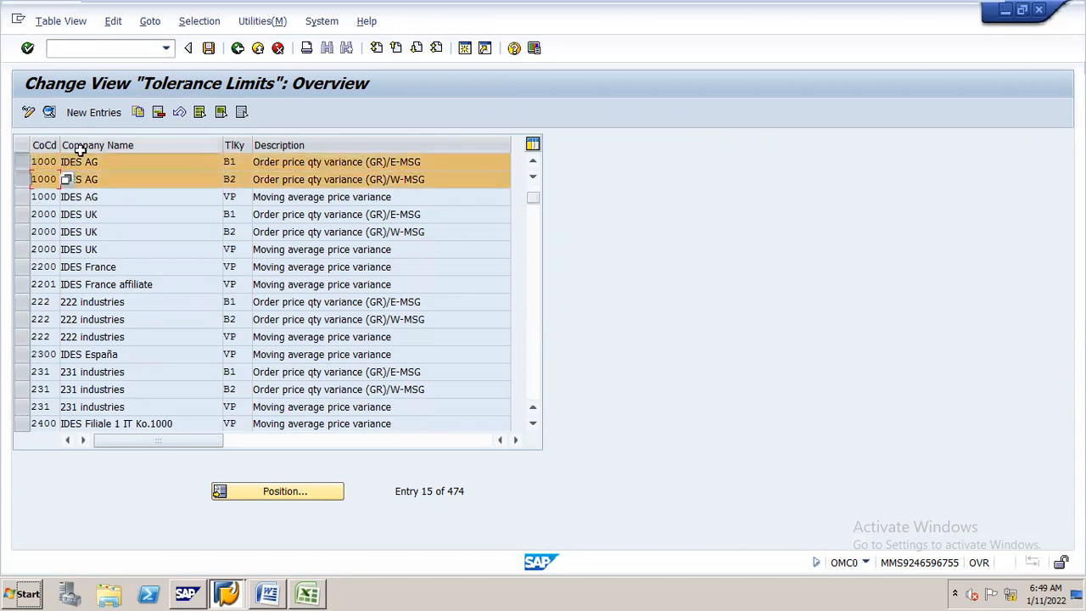
left_click(138, 114)
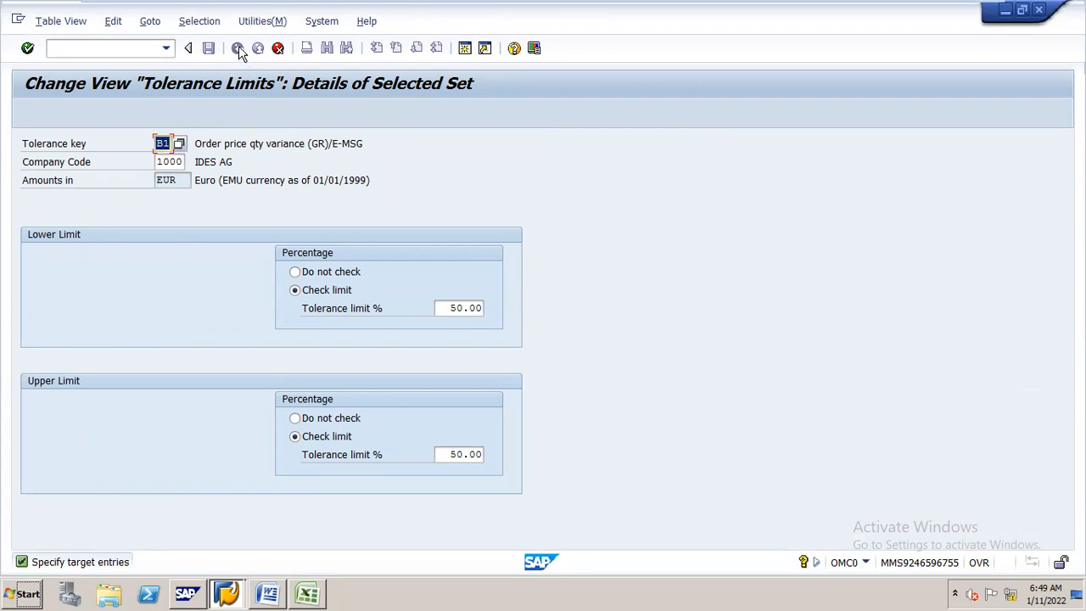
left_click(278, 48)
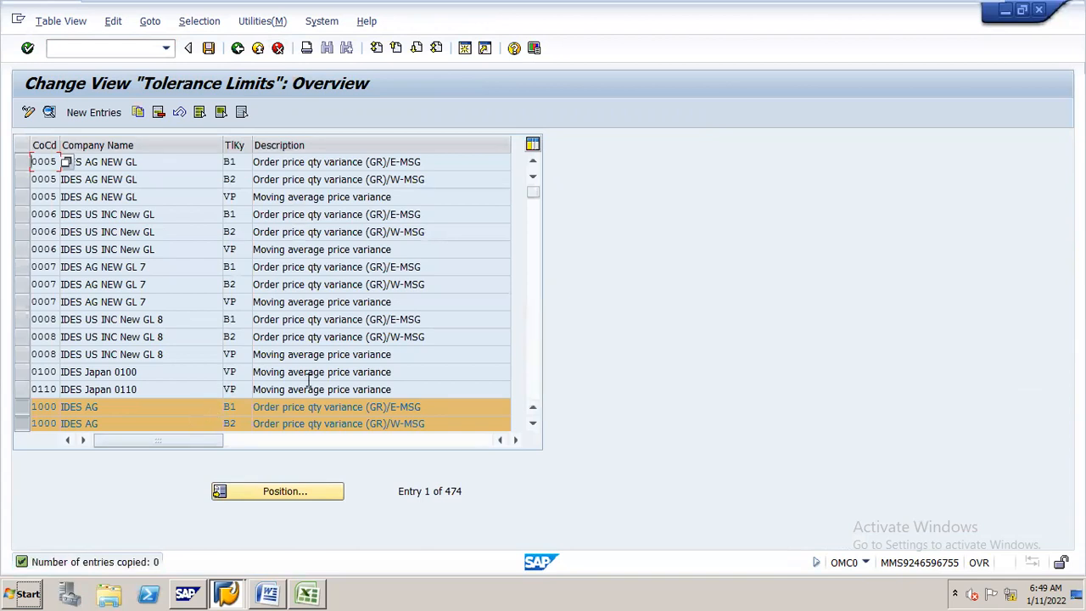
left_click(533, 423)
left_click(533, 423)
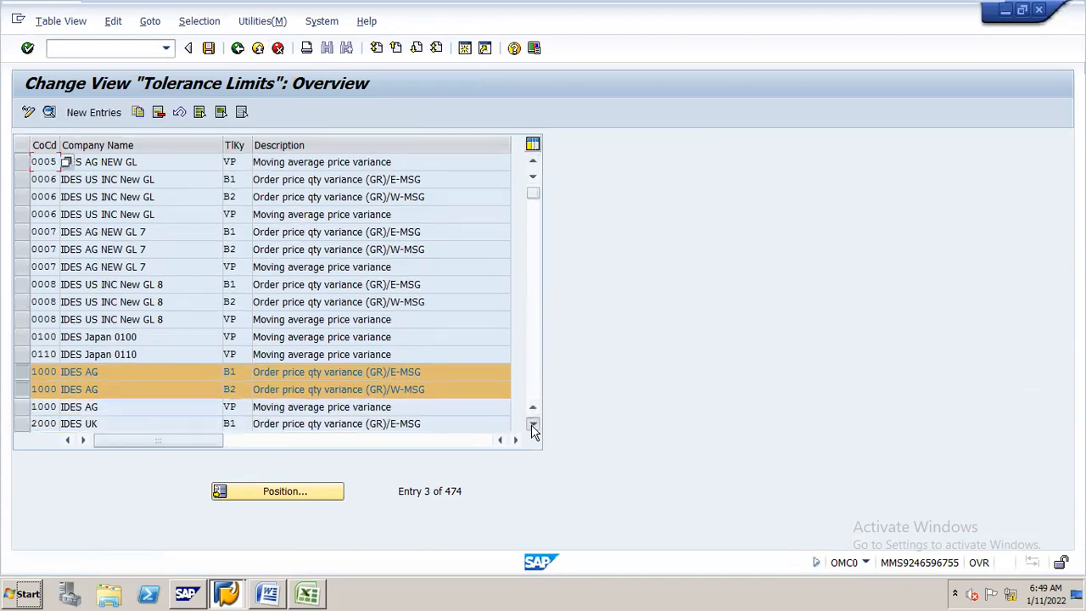
left_click(533, 424)
left_click(533, 423)
left_click(533, 423)
left_click(533, 423)
left_click(533, 423)
left_click(533, 424)
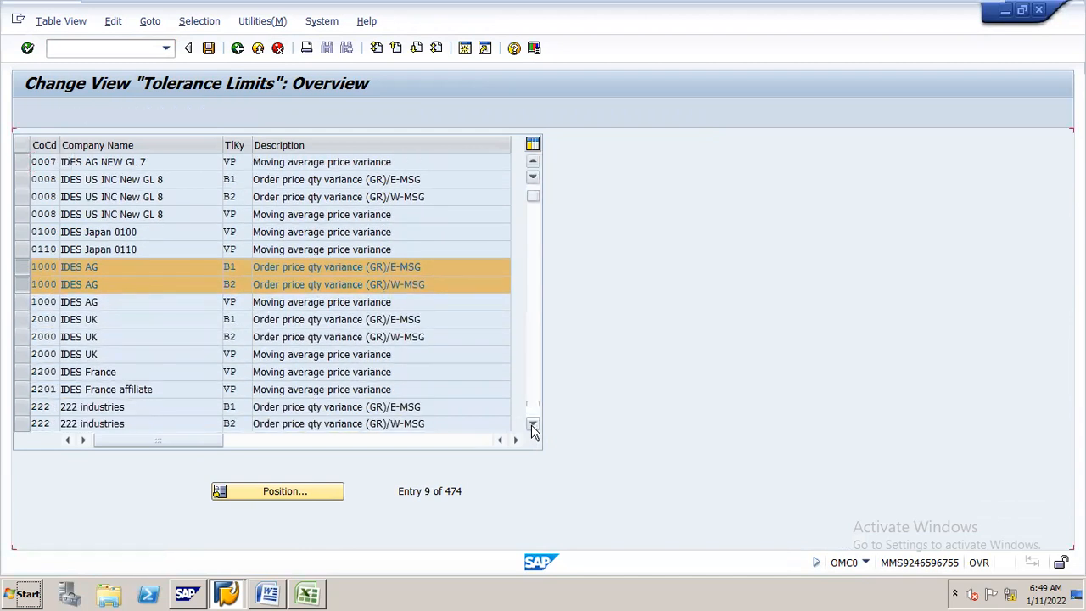
left_click(533, 423)
left_click(533, 424)
left_click(533, 423)
left_click(533, 424)
left_click(533, 423)
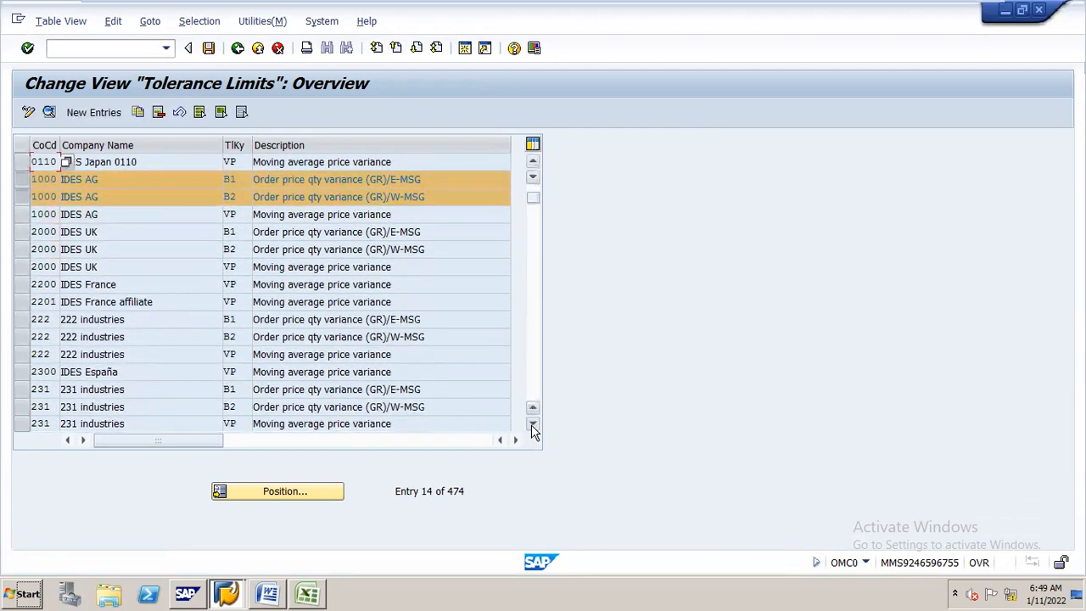
left_click(533, 424)
left_click(533, 424)
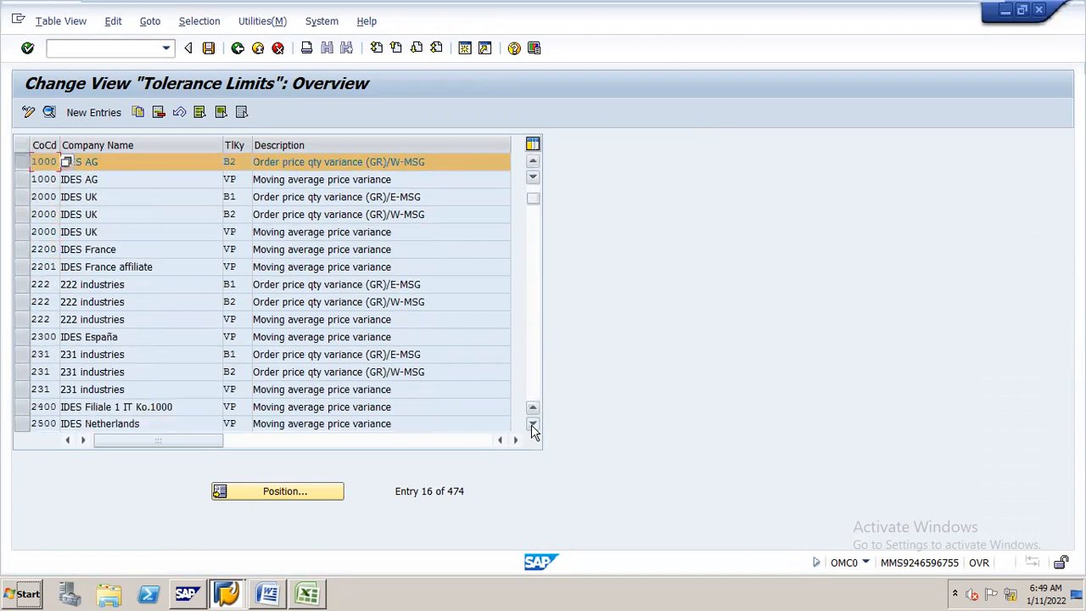
left_click(533, 177)
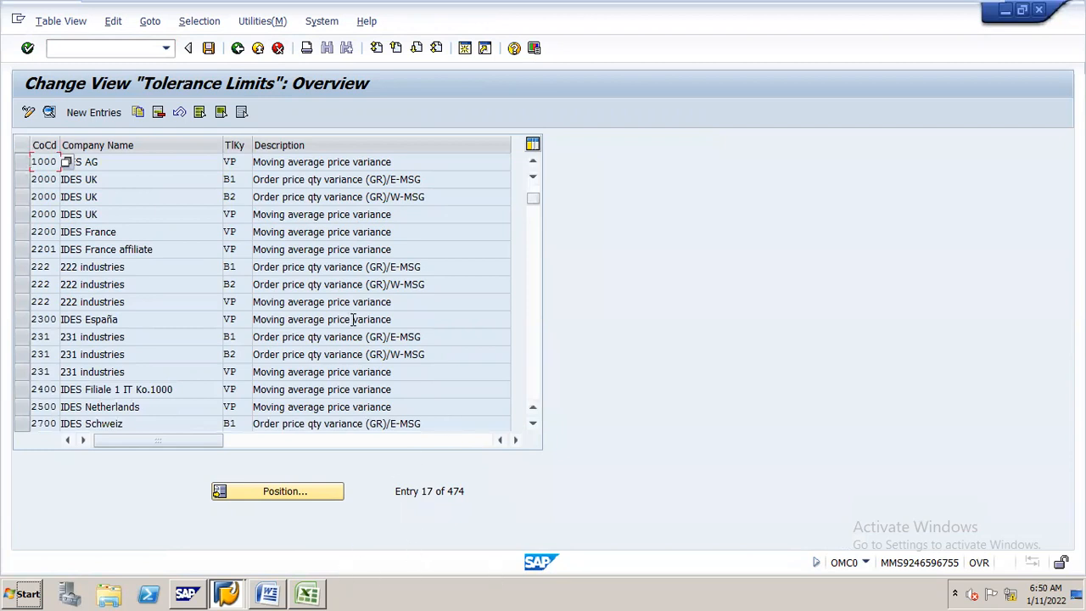
Reposition the tolerance limits list at company code 1000 and check the required tolerance keys in the Word task list
left_click(331, 491)
type("1000")
key("Return")
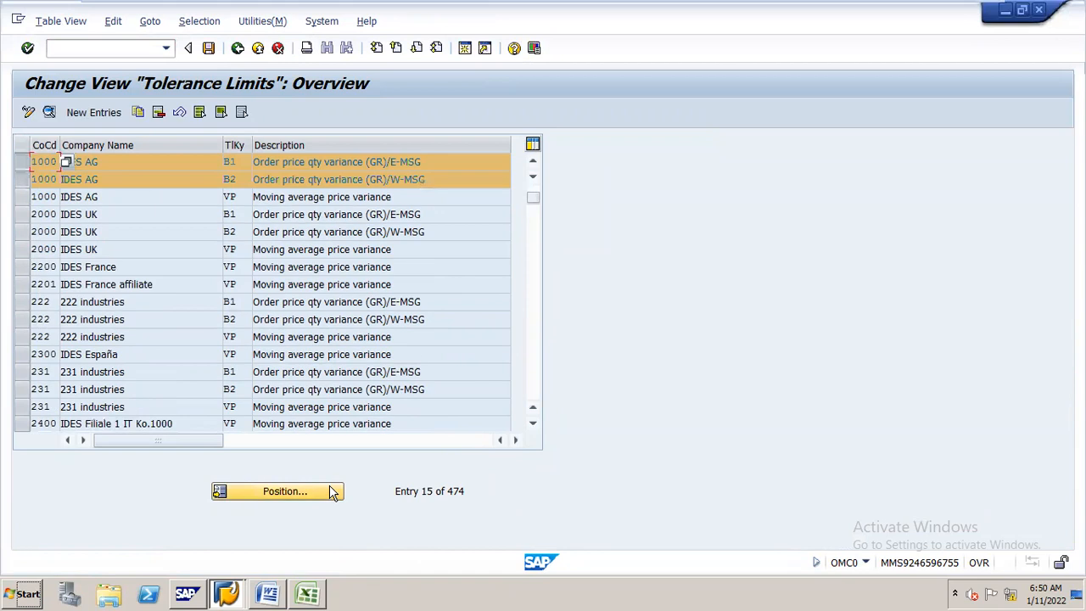
mouse_move(299, 572)
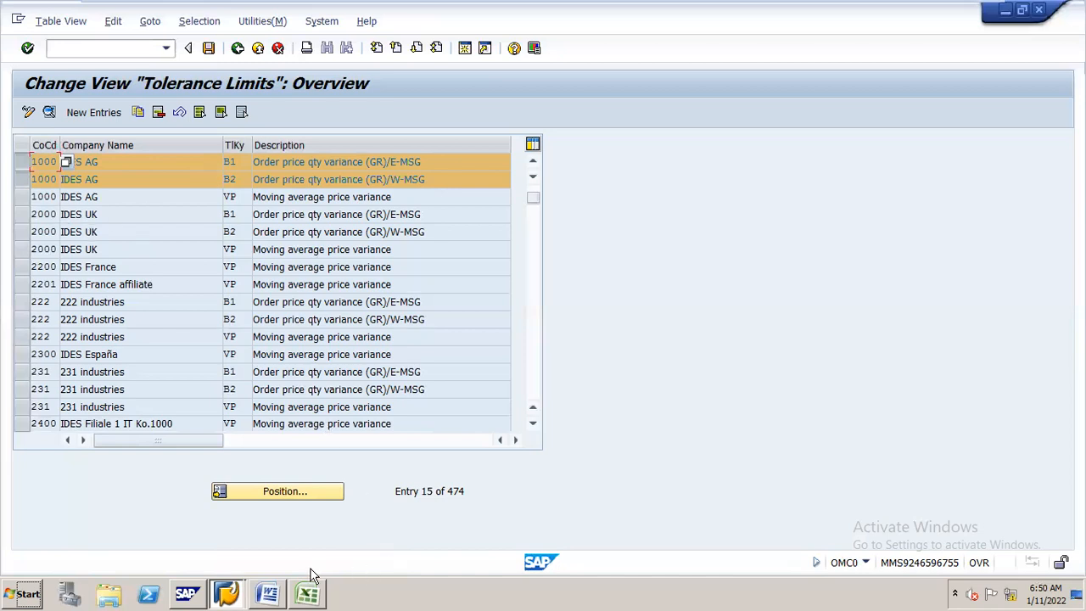
left_click(277, 582)
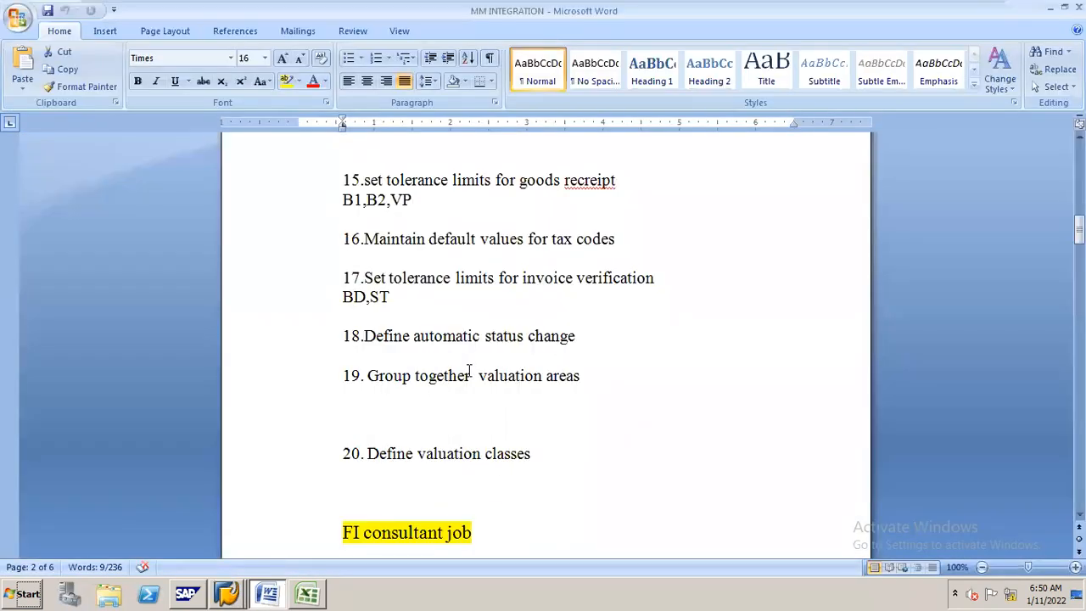
key("alt+Tab")
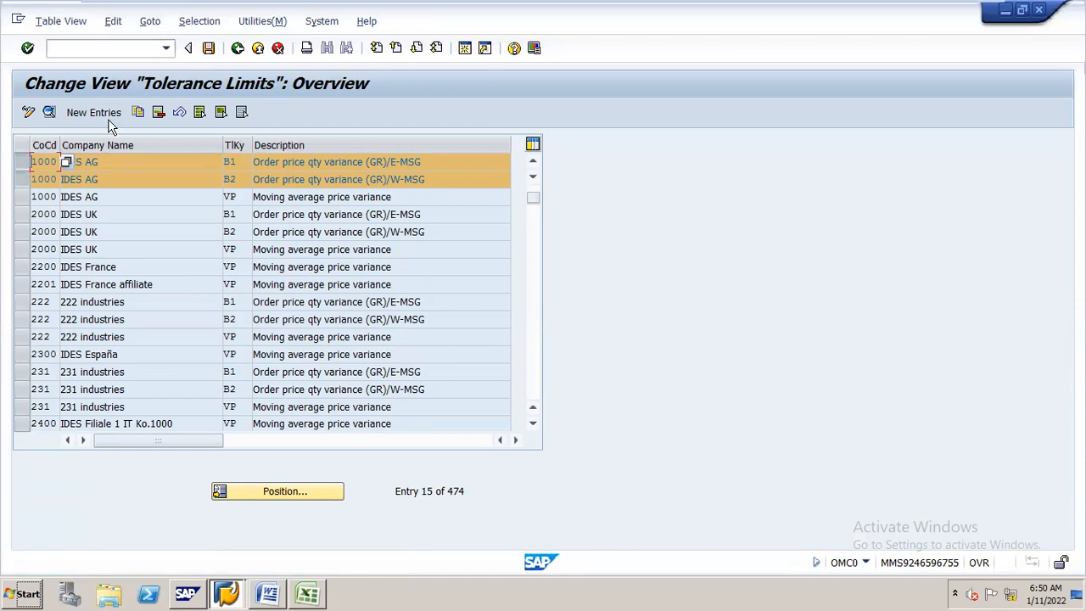
Add company code 1000's VP entry to the selection and review the lower and upper limits of its B1 entry
left_click(22, 197)
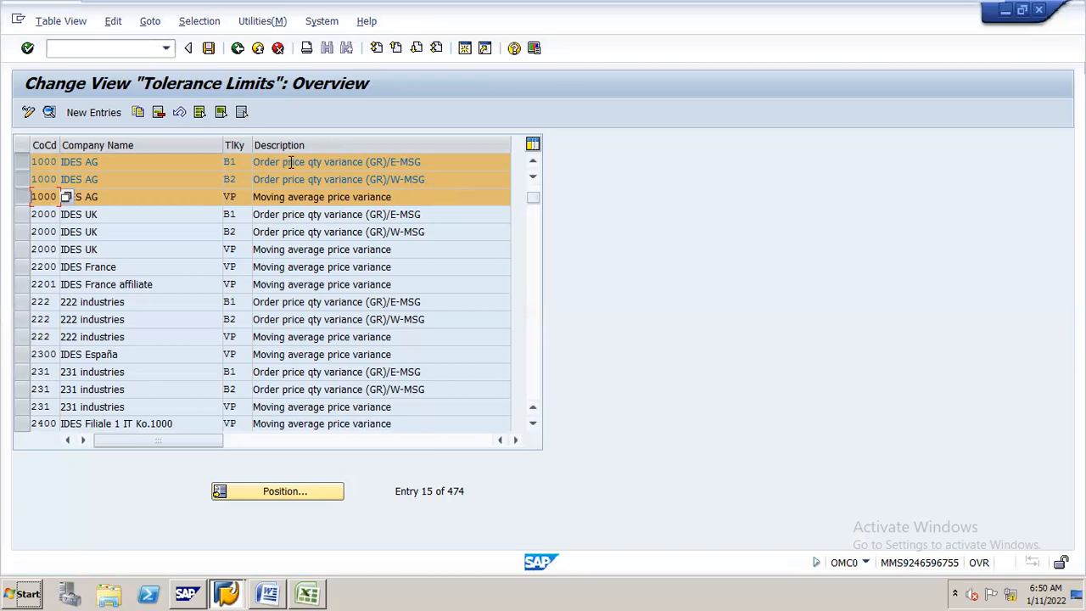
double_click(291, 161)
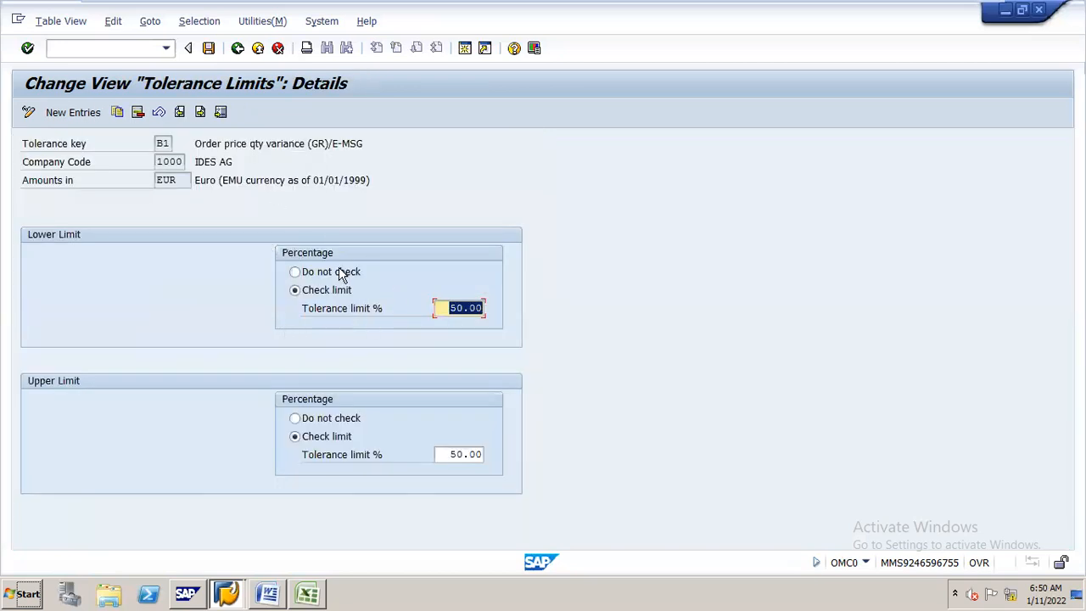
left_click(237, 48)
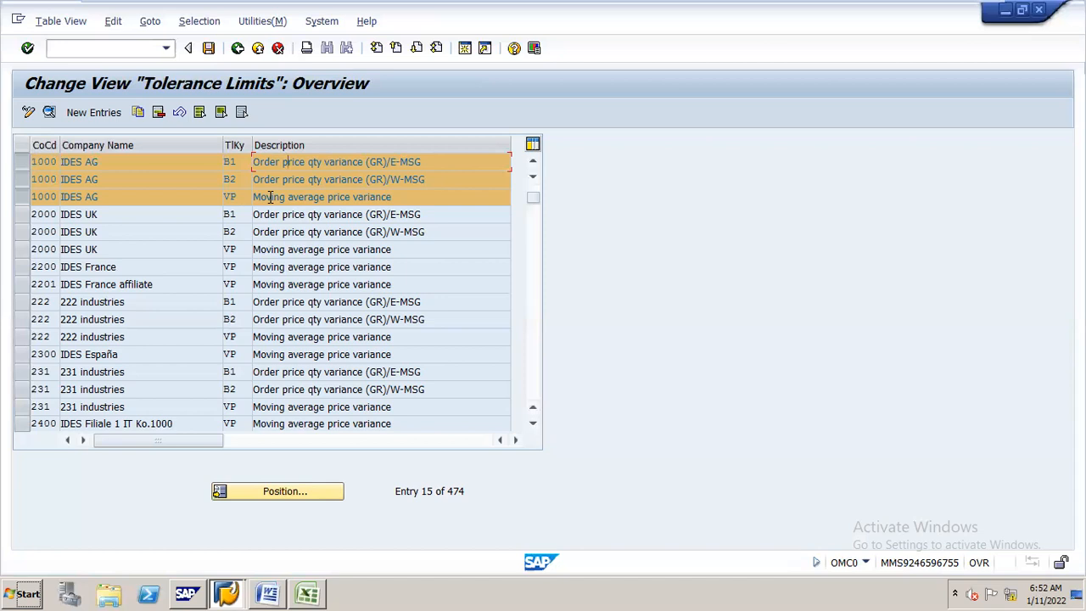
Copy the selected company code 1000 tolerance entries and assign the copied B1 entry to company code N16
left_click(138, 112)
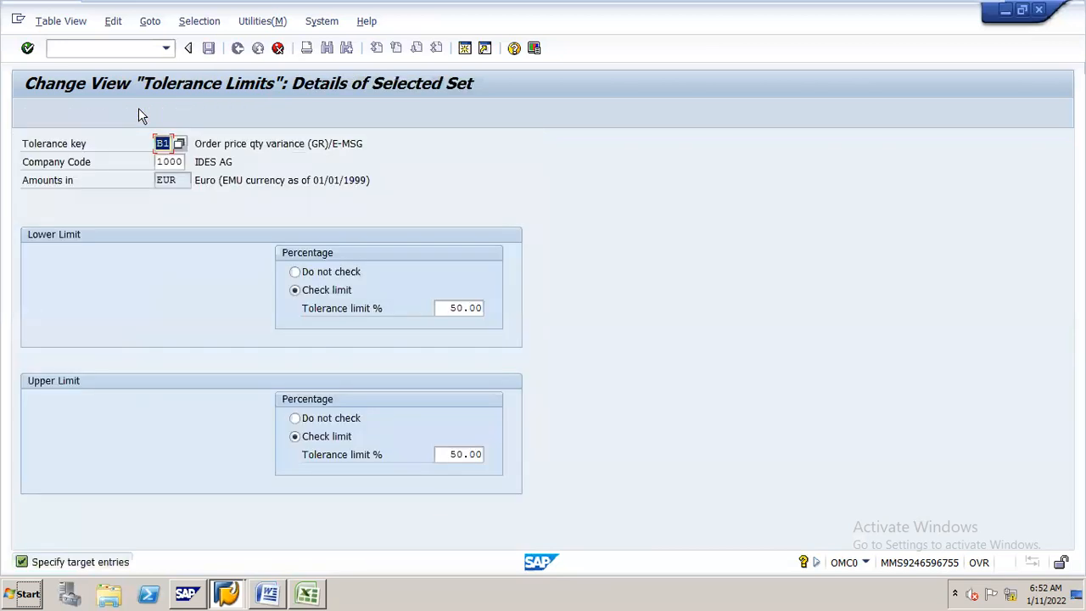
key("Tab")
key("BackSpace")
key("BackSpace")
key("BackSpace")
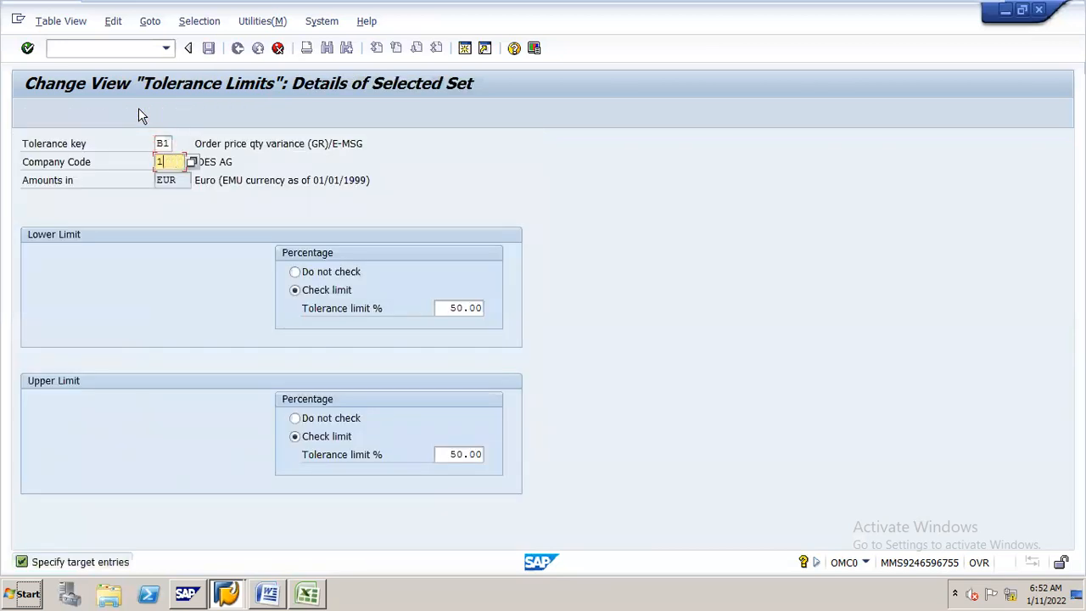
key("BackSpace")
type("n16")
key("Return")
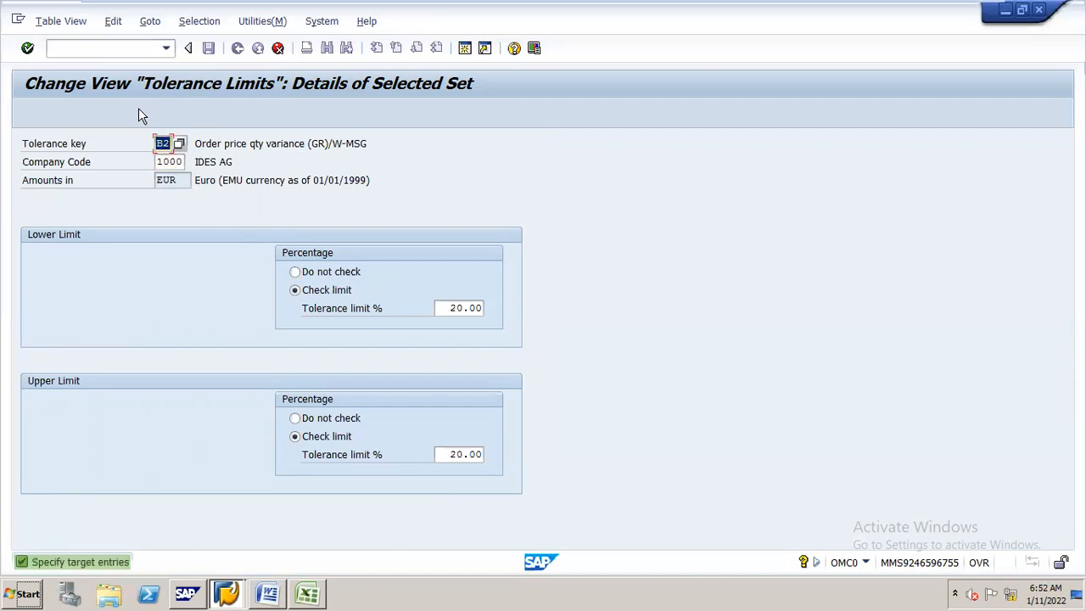
Assign the copied B2 tolerance entry to company code N16
key("Tab")
key("BackSpace")
key("BackSpace")
key("BackSpace")
key("BackSpace")
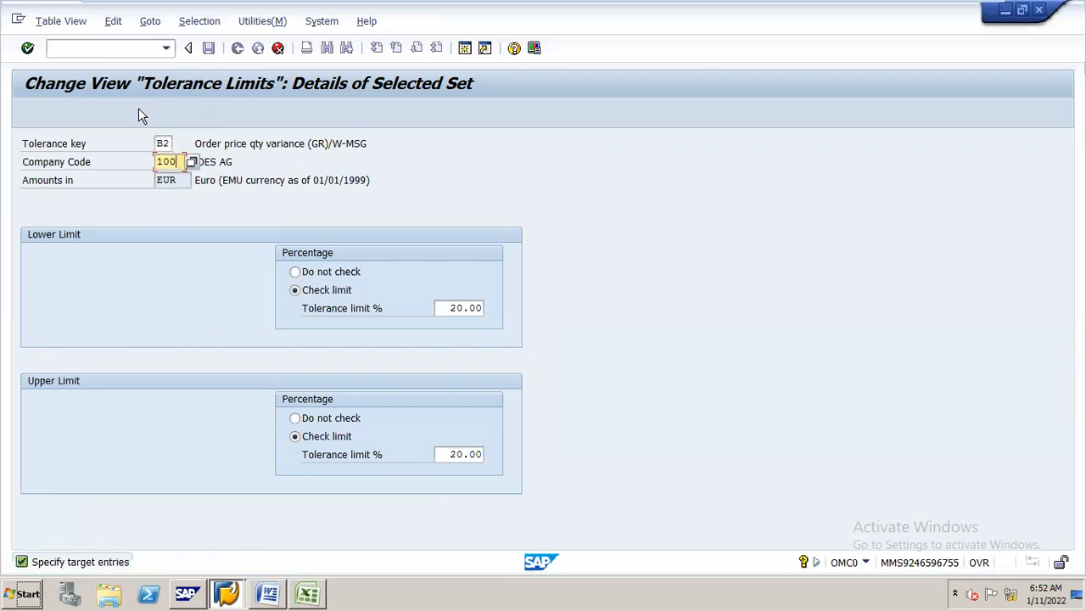
type("b16")
key("Return")
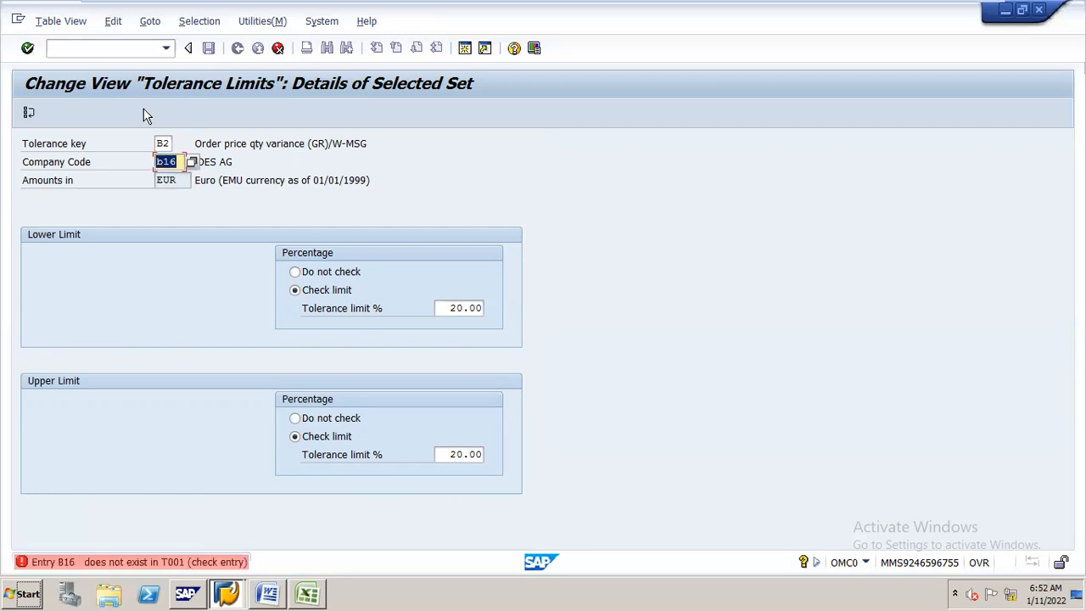
type("n16")
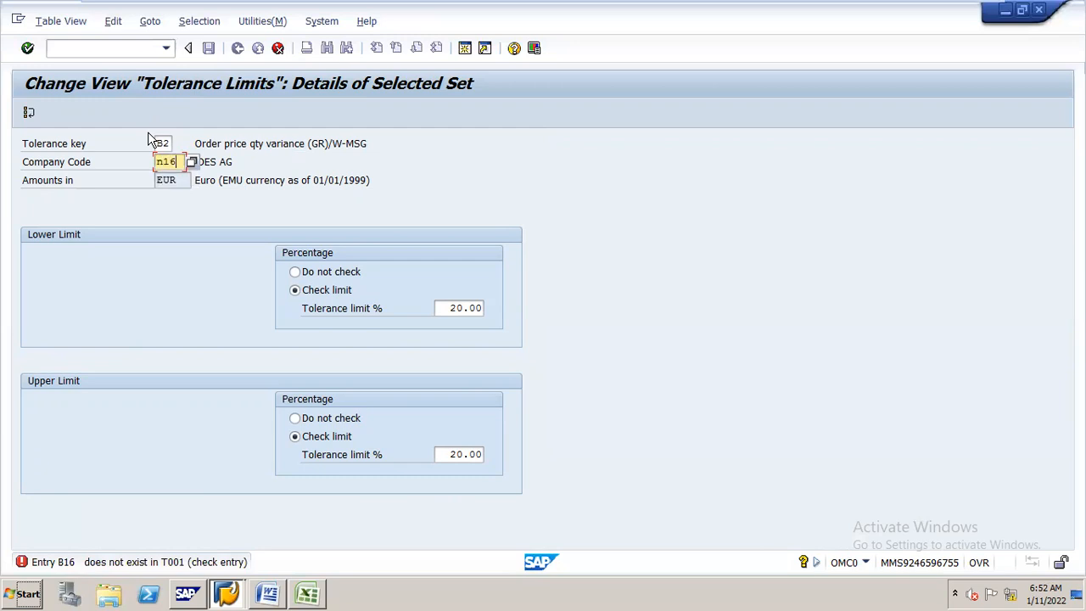
key("Return")
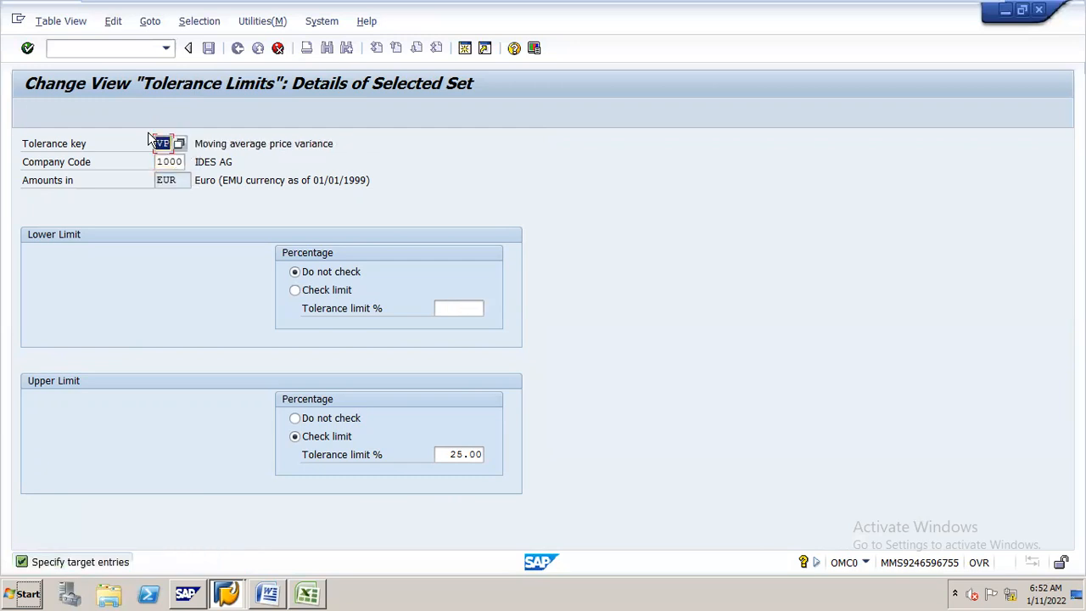
Assign the copied VP tolerance entry to company code N16 and save the entries under the N16 CONFIGURATION customizing request
key("Tab")
key("BackSpace")
key("BackSpace")
key("BackSpace")
key("BackSpace")
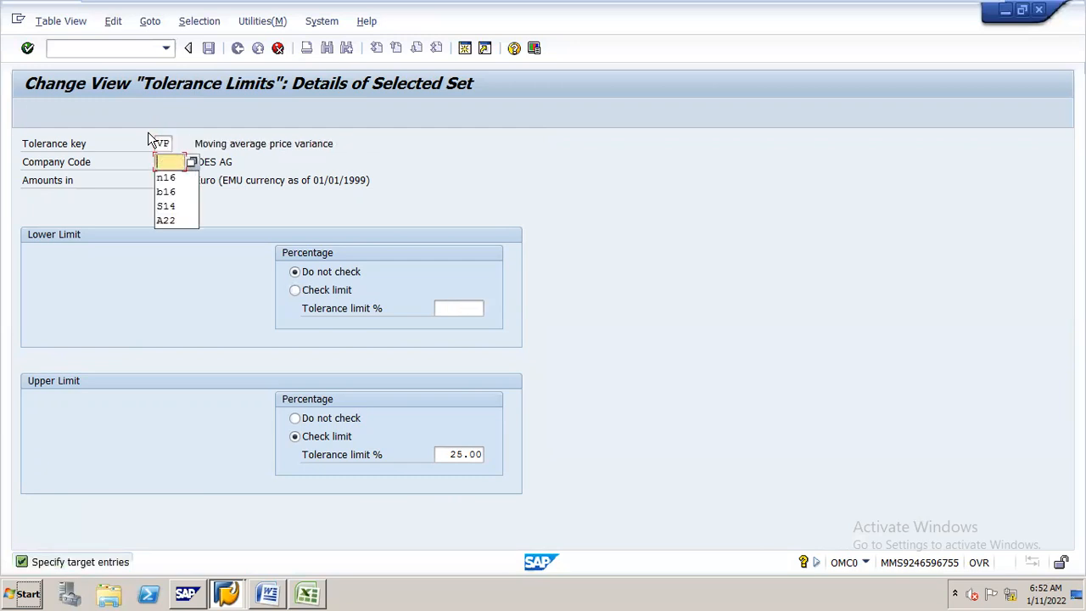
type("n16")
key("Return")
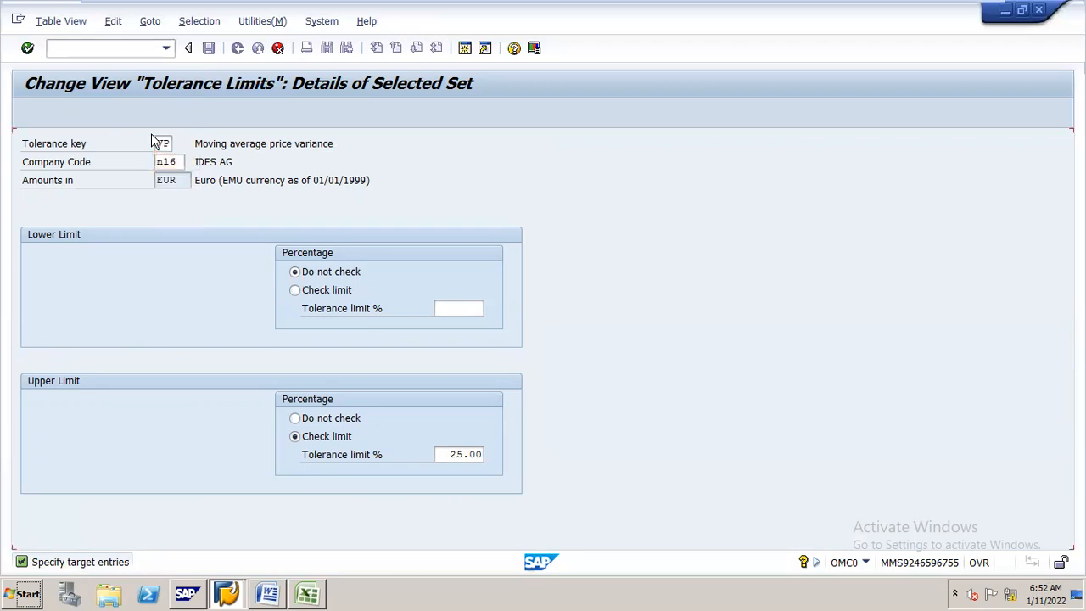
key("ctrl+s")
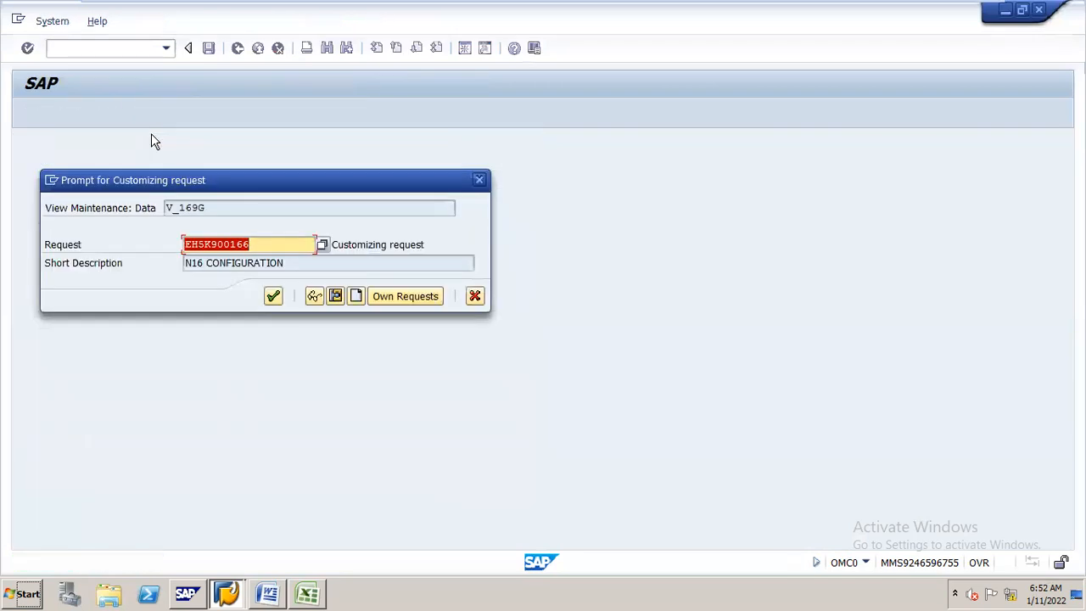
key("Return")
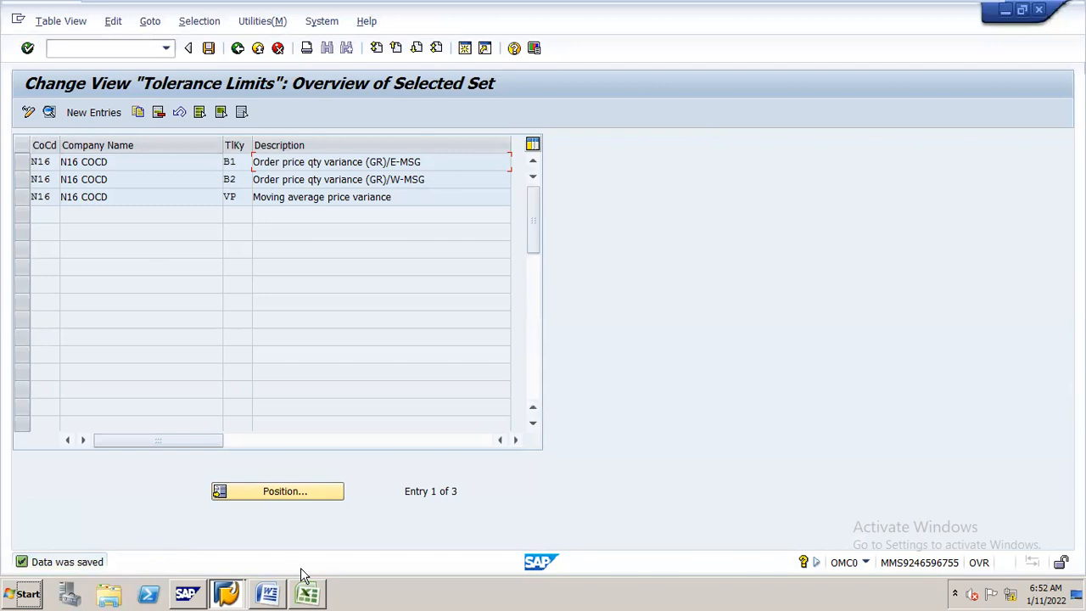
Check the next customizing task in the Word task list and return to the SAP tolerance limits overview
left_click(309, 574)
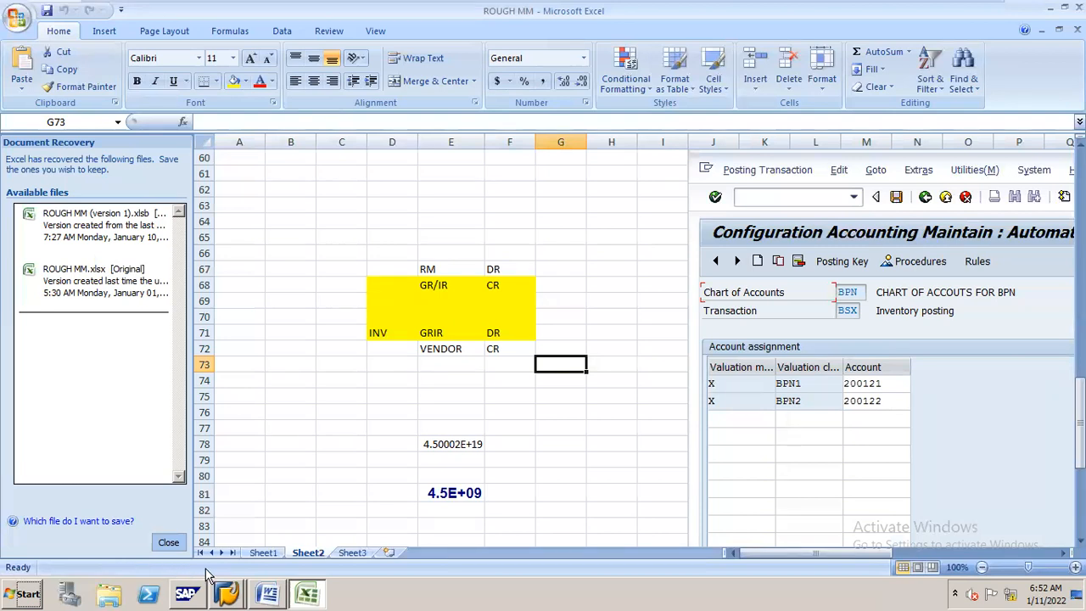
left_click(263, 574)
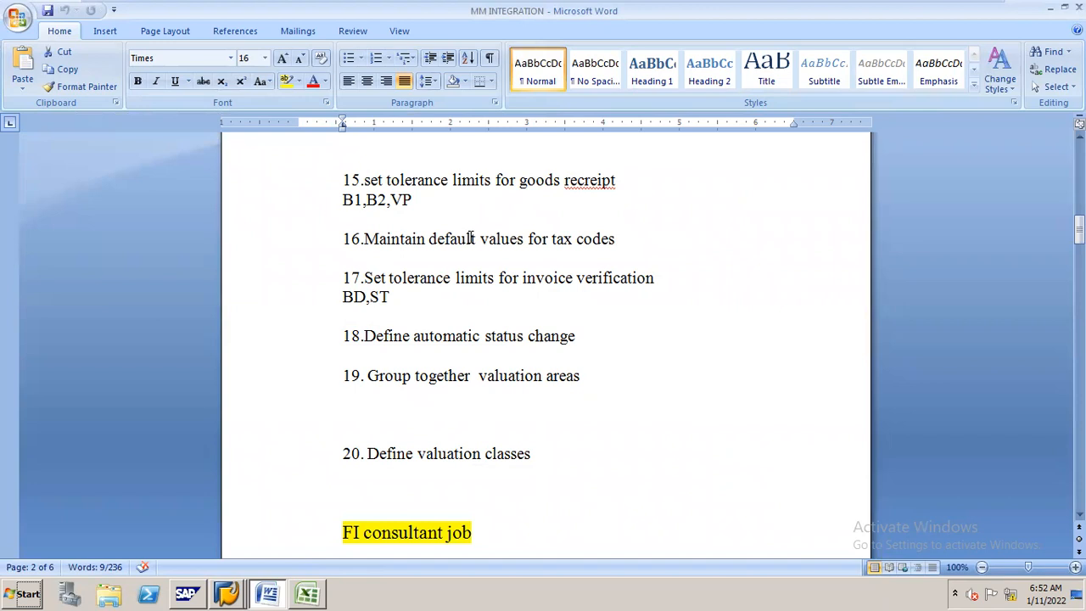
key("alt+Tab")
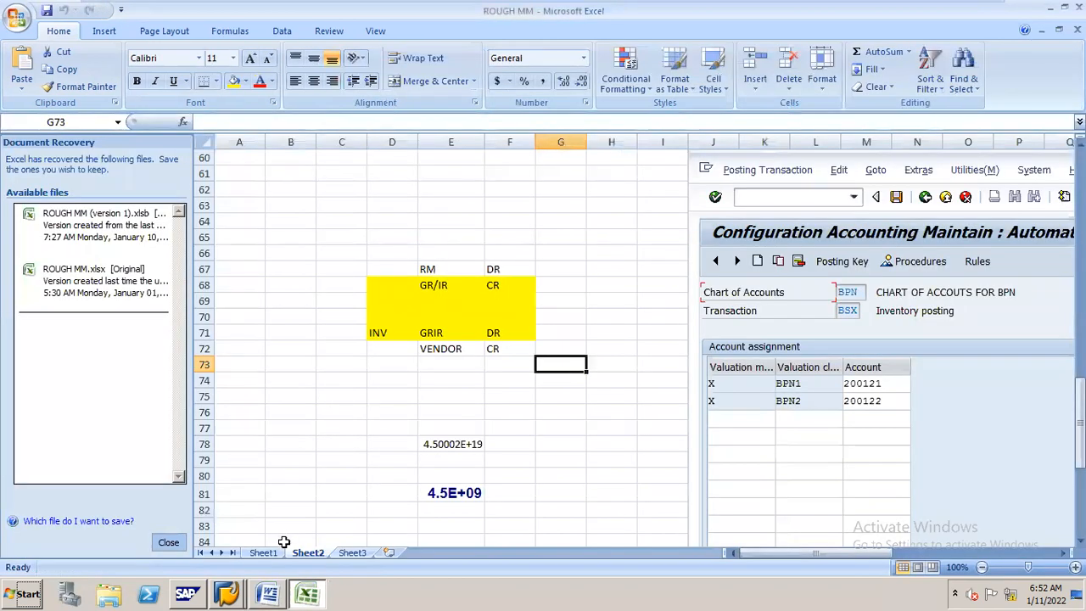
mouse_move(227, 594)
left_click(246, 565)
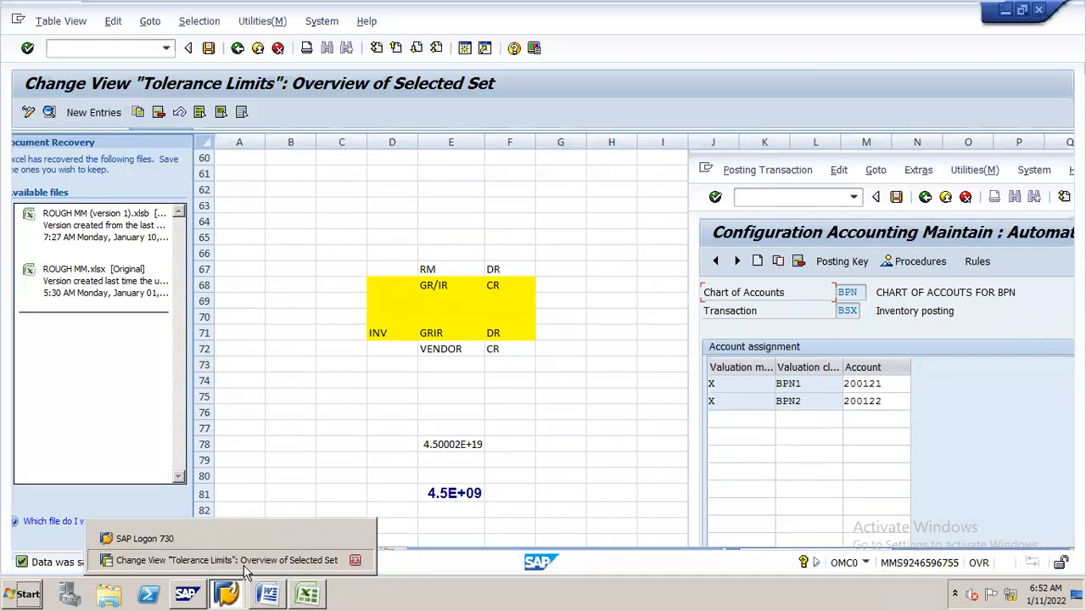
left_click(246, 563)
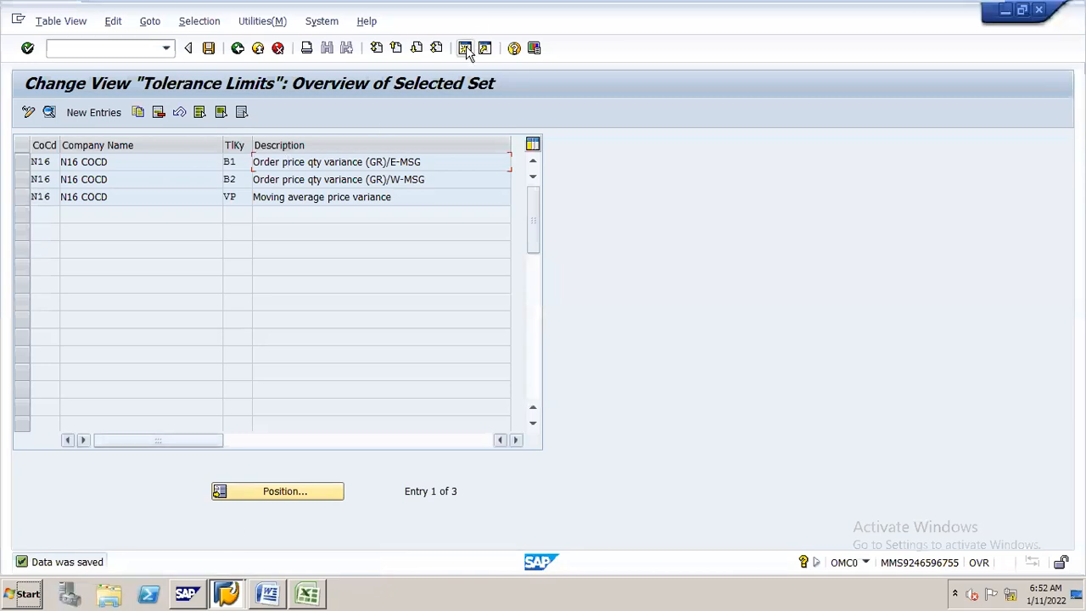
Open the country-to-calculation-procedure assignment (OBBG) in a new session and position the list at country IN
left_click(465, 48)
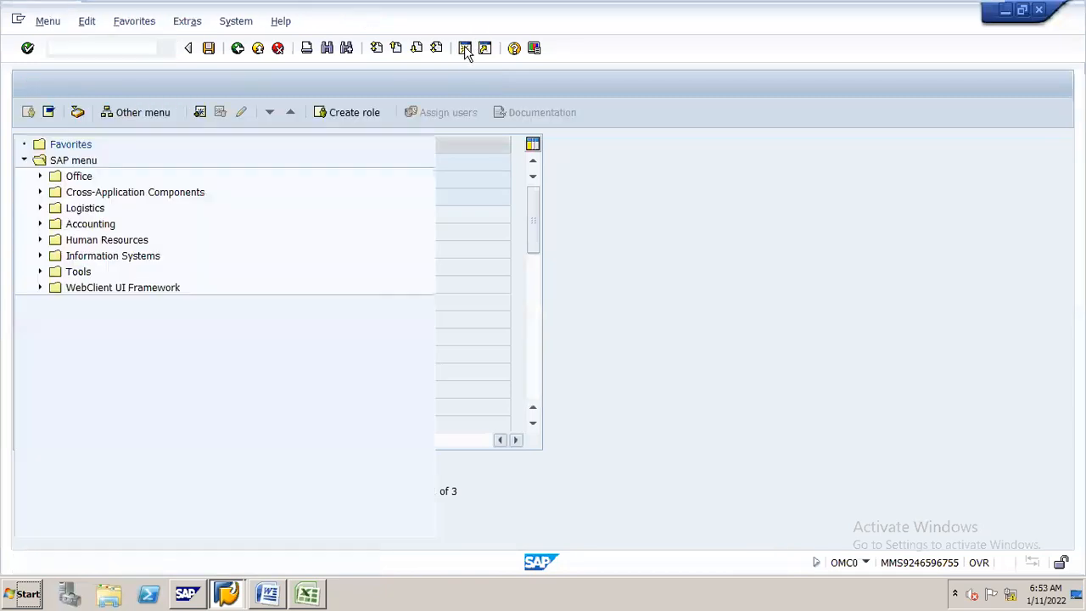
type("/nob08")
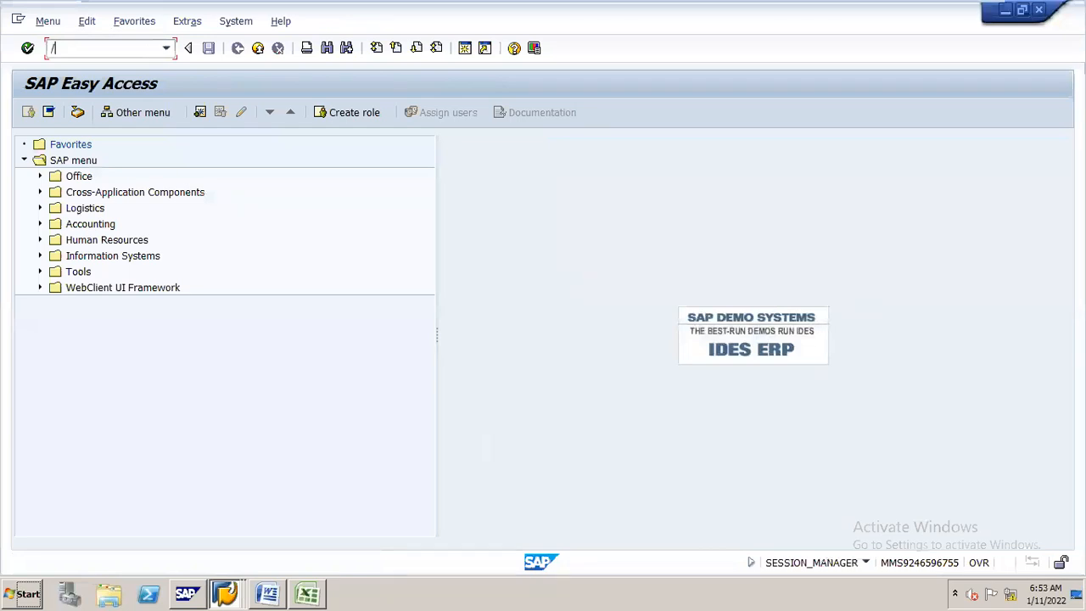
key("Return")
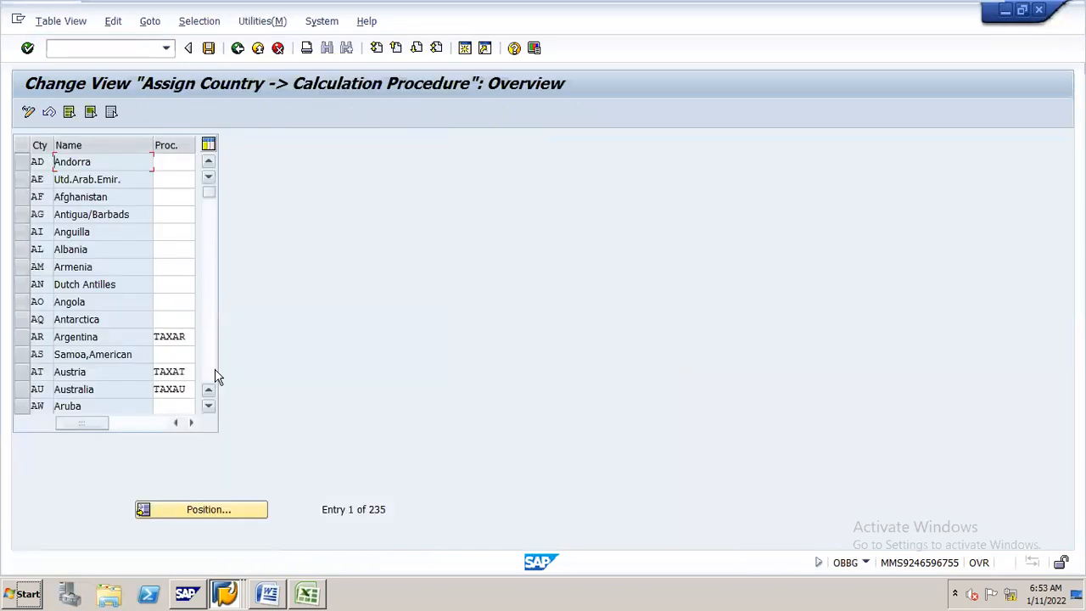
left_click(253, 515)
type("IN")
key("Return")
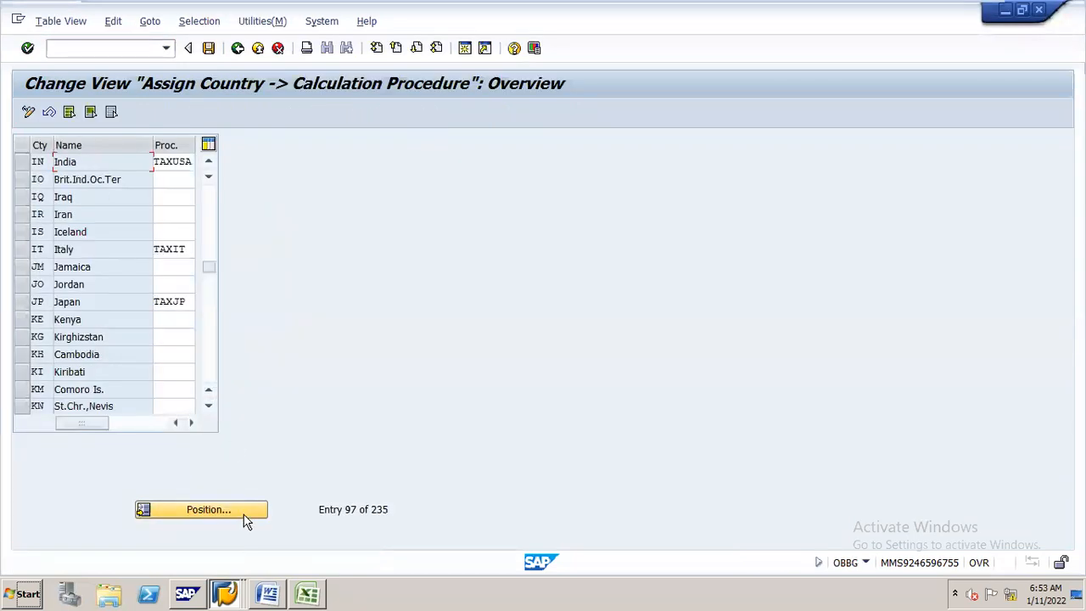
Set India's calculation procedure to N16 and save it under the N16 CONFIGURATION customizing request
left_click(155, 162)
key("shift+End")
type("n16")
key("ctrl+s")
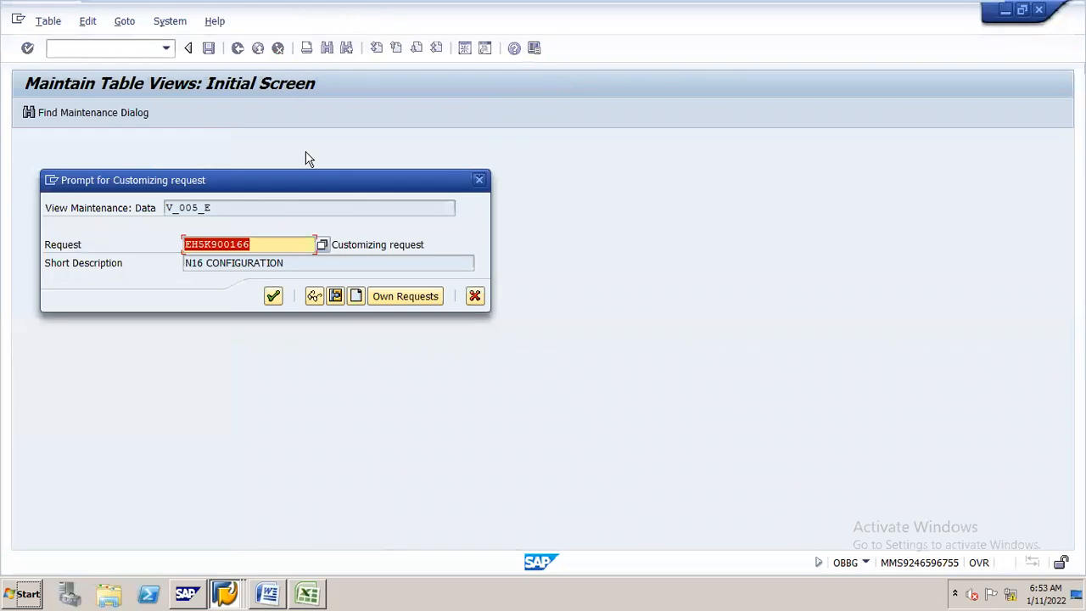
key("Return")
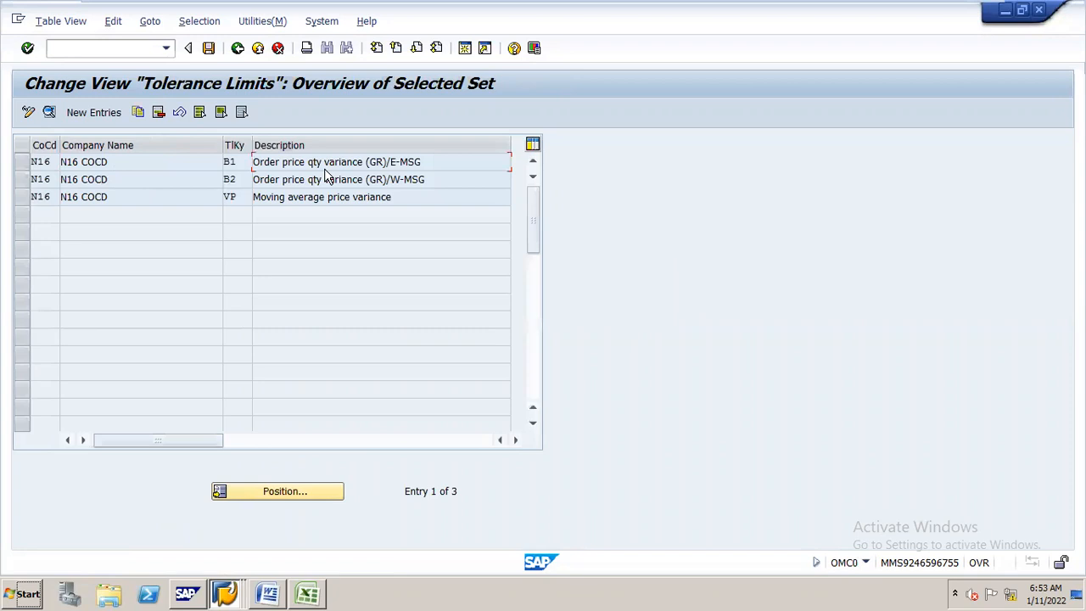
Leave the tolerance limits maintenance and collapse the Goods Receipt node in the implementation guide
left_click(238, 49)
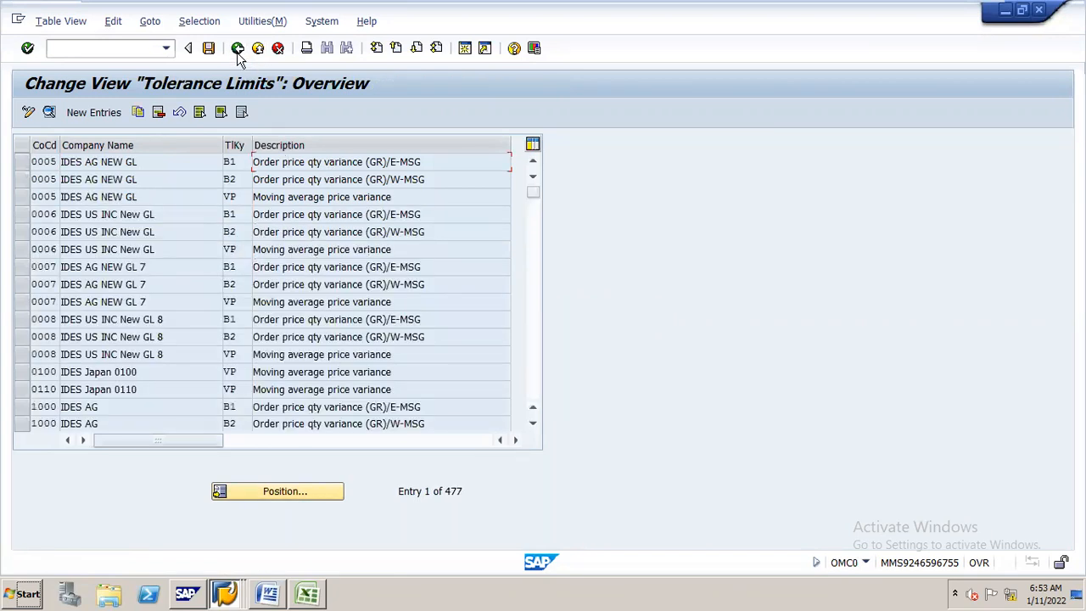
left_click(238, 48)
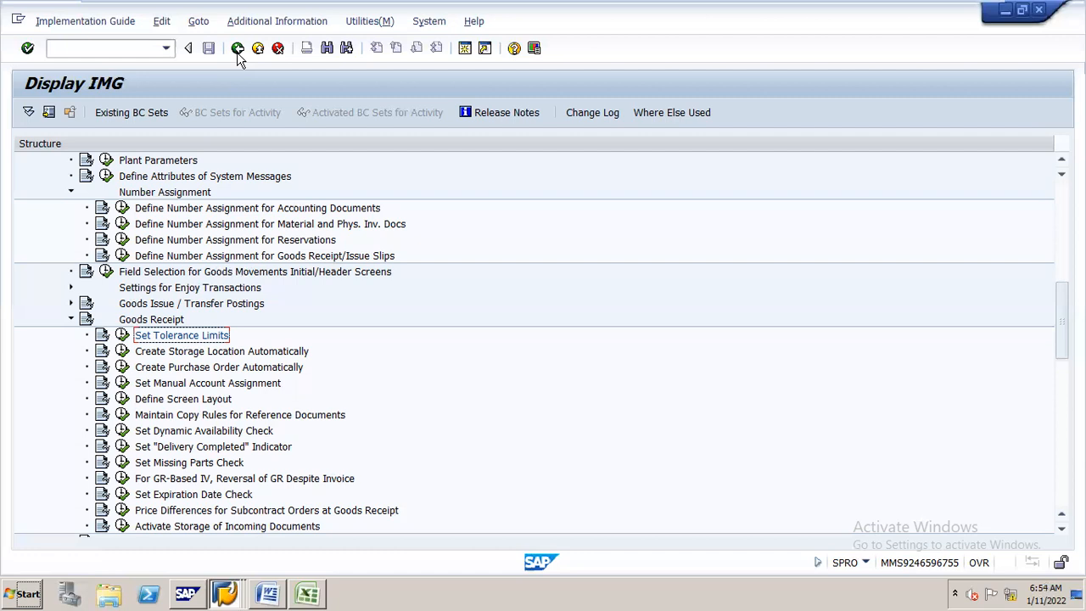
left_click(166, 193)
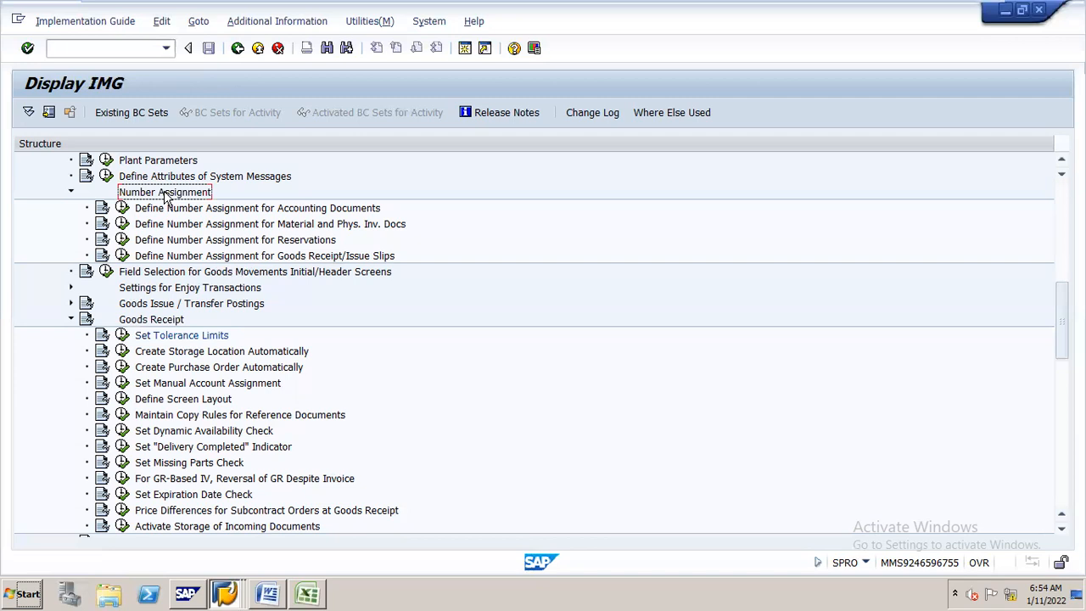
key("Down")
key("Down")
key("Down")
key("Down")
key("Down")
key("Down")
key("Down")
key("Down")
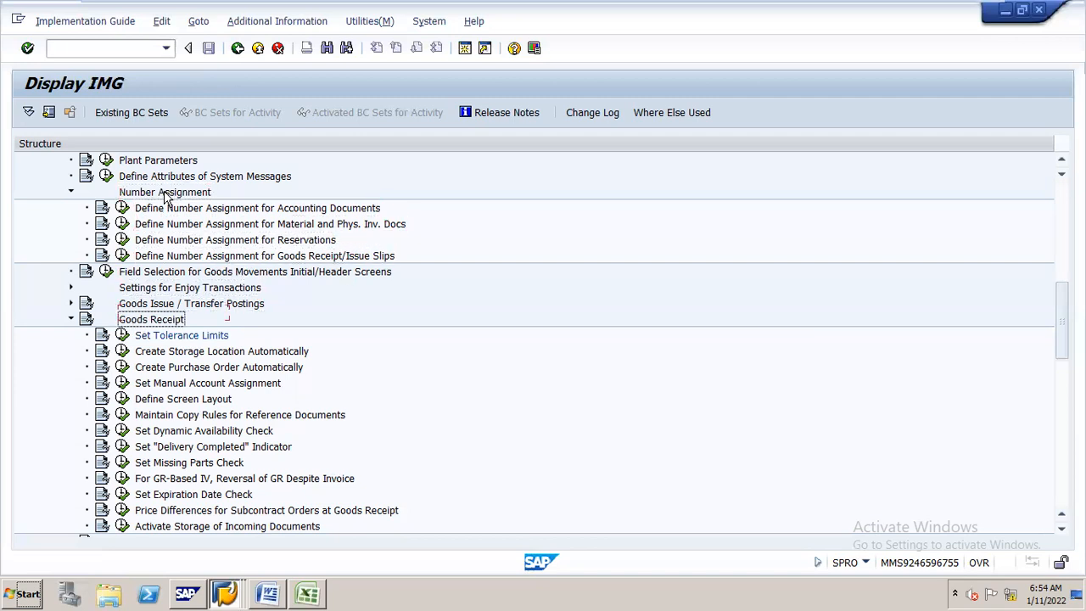
key("Left")
Collapse the Number Assignment node under Inventory Management and Physical Inventory
key("Down")
key("Down")
key("Down")
key("Down")
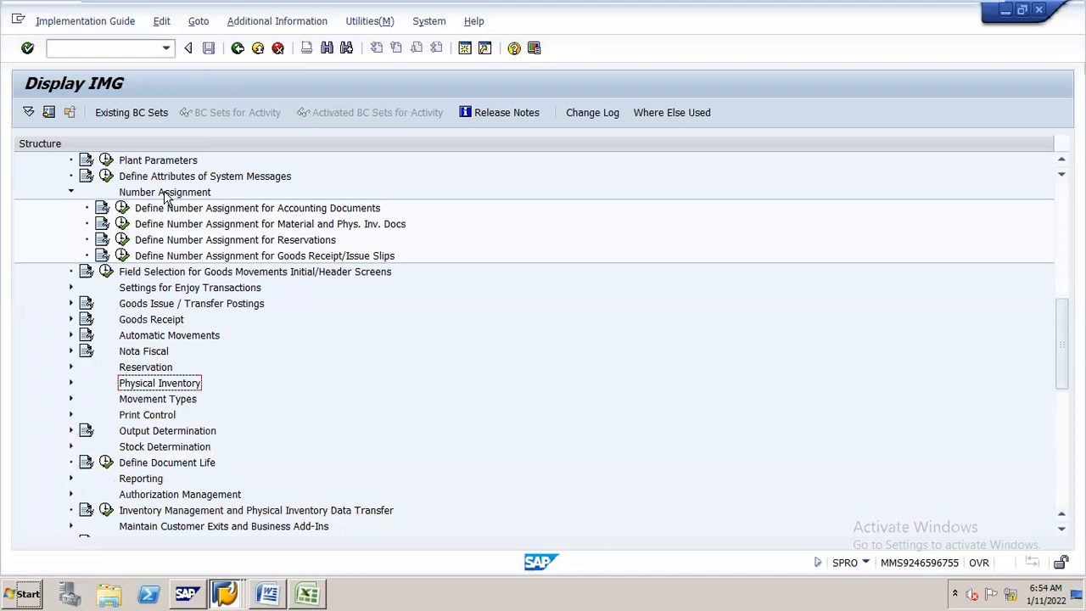
key("Up")
key("Up")
key("Up")
key("Up")
key("Up")
key("Up")
key("Up")
key("Up")
key("Up")
key("Up")
key("Up")
key("Up")
key("Up")
key("Up")
key("Up")
key("Up")
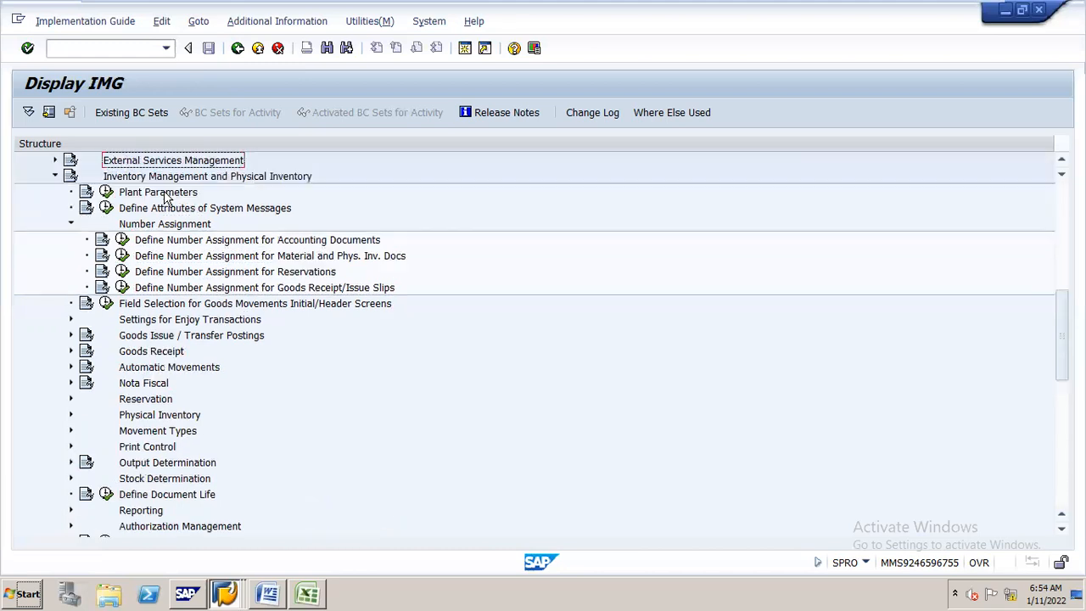
key("Down")
key("Down")
key("Down")
key("Down")
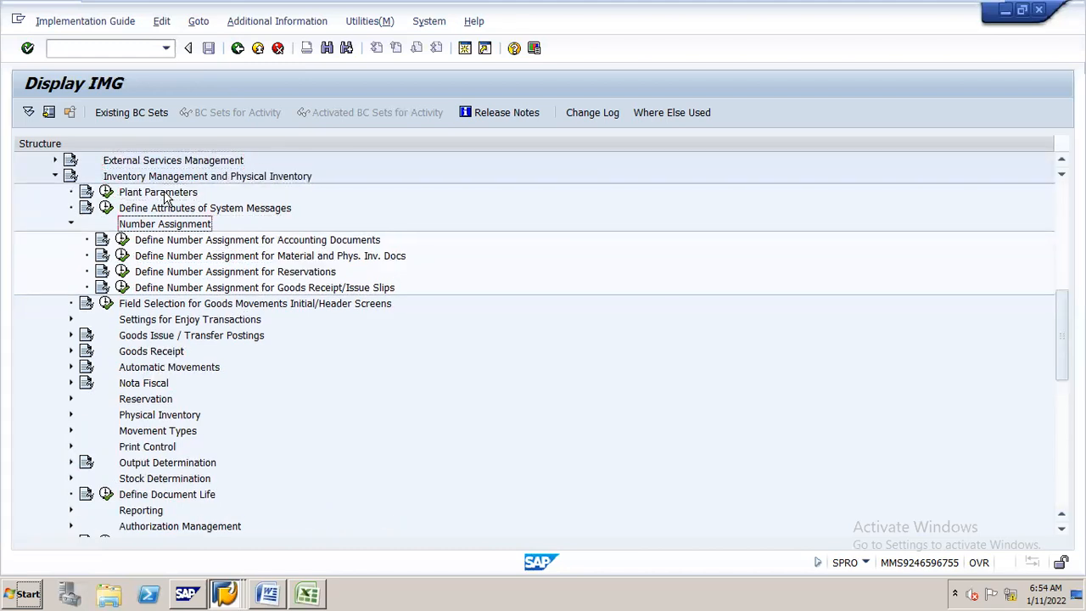
key("Left")
Collapse the Inventory Management and Physical Inventory node in the implementation guide
key("Down")
key("Down")
key("Up")
key("Up")
key("Up")
key("Up")
key("Up")
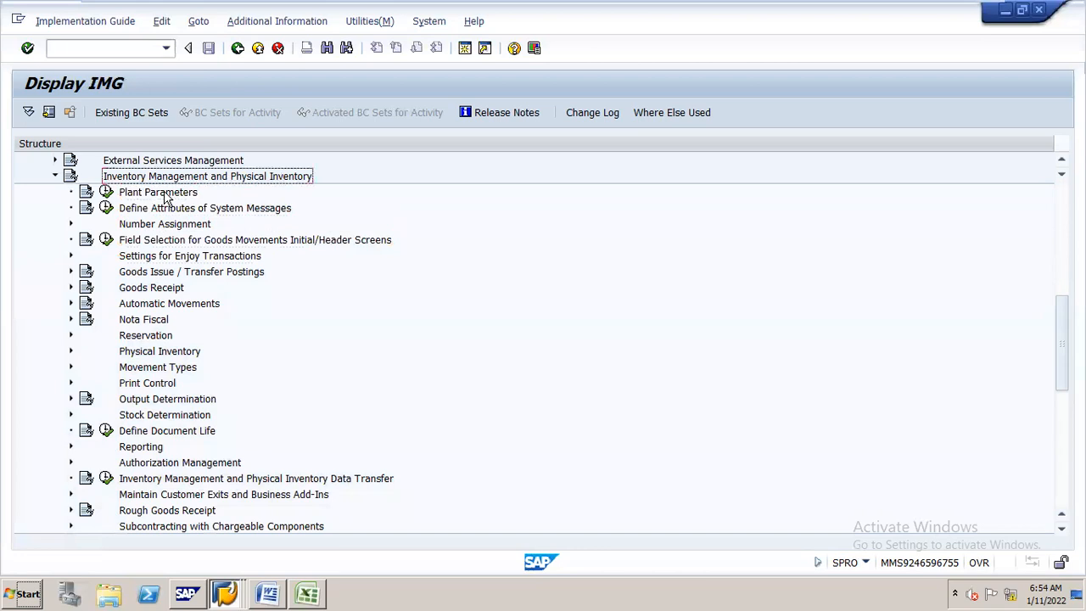
key("Left")
Expand Logistics Invoice Verification and its Incoming Invoice node, and open the Maintain Default Values for Tax Codes activity
key("Down")
key("Down")
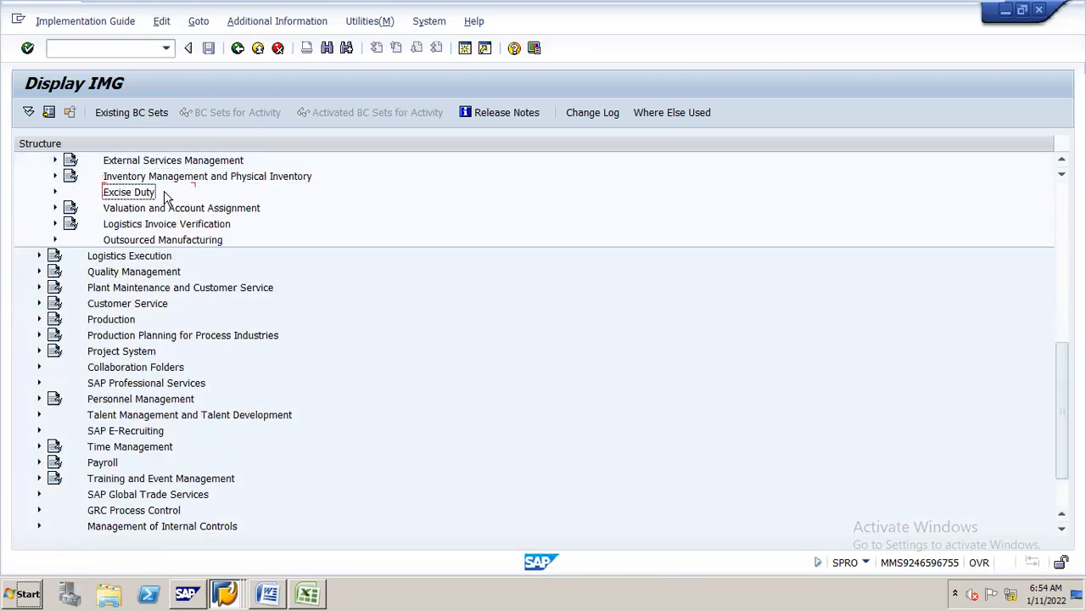
key("Down")
key("Right")
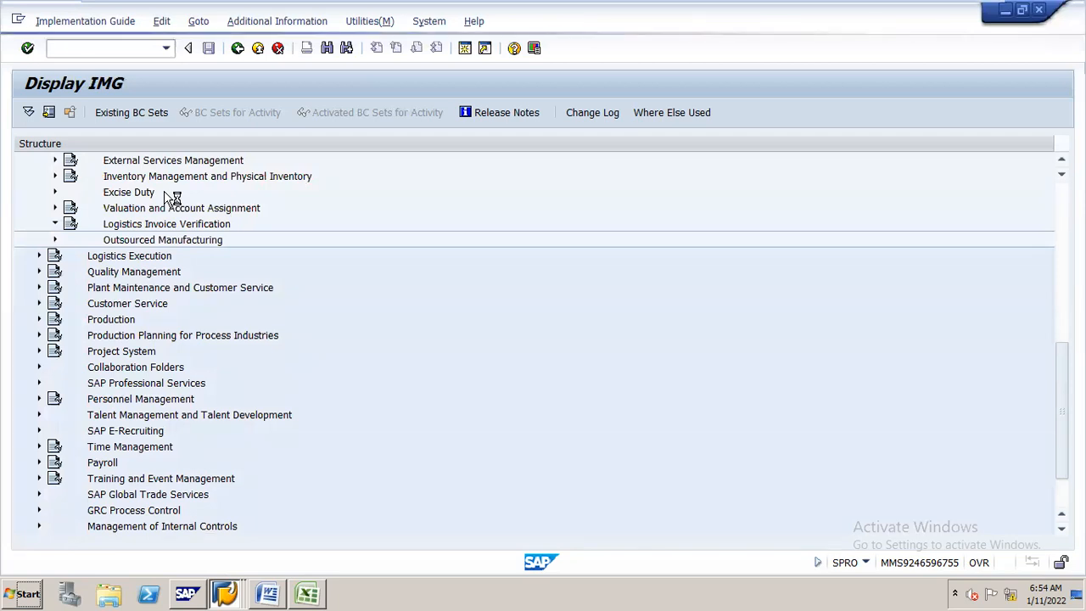
key("Down")
key("Down")
key("Down")
key("Down")
key("Right")
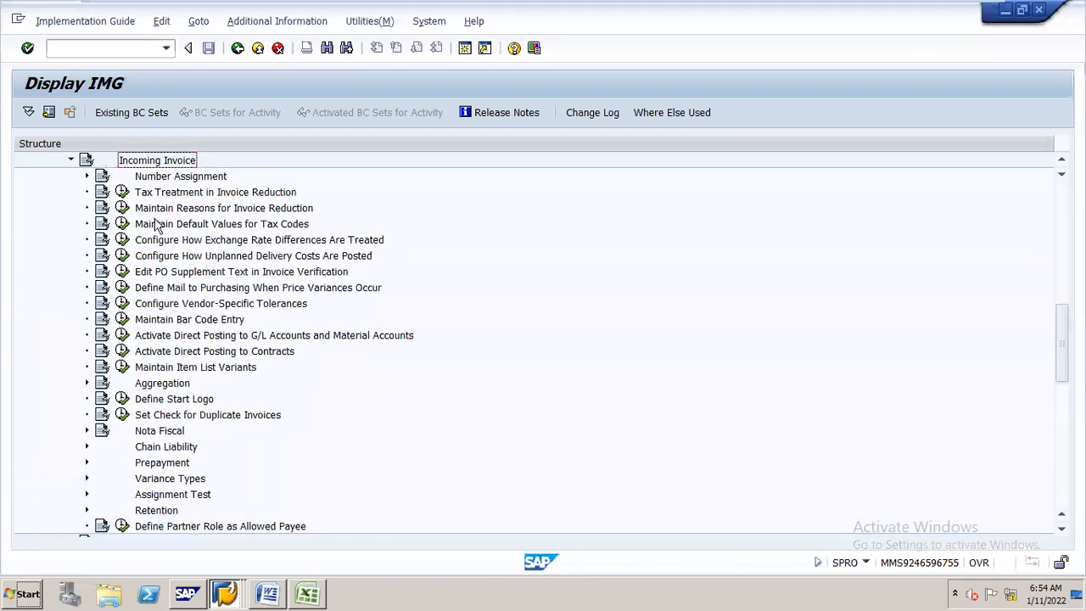
left_click(123, 224)
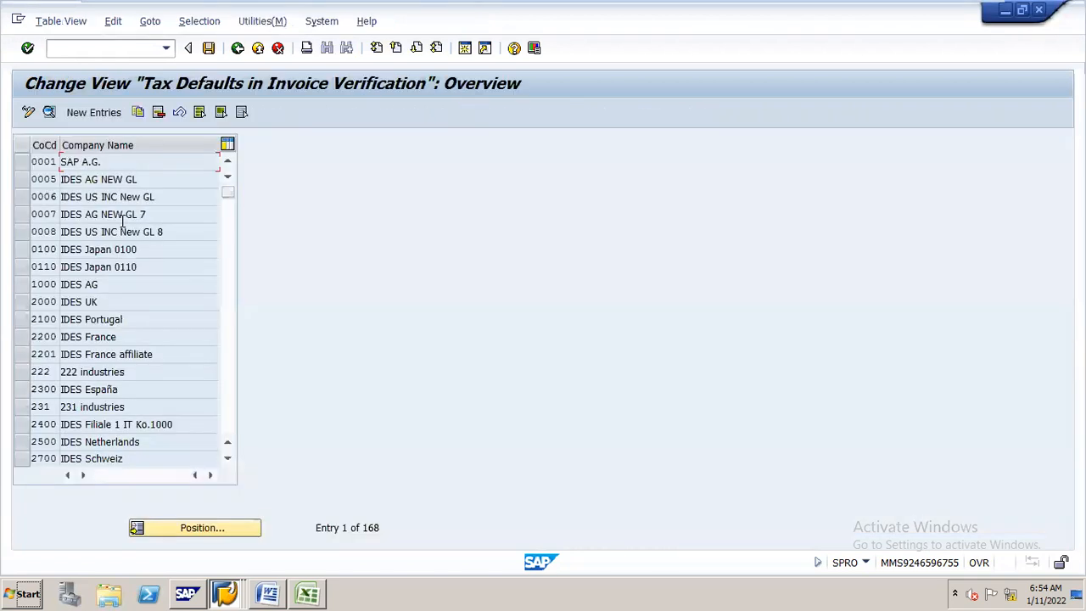
Create a new tax defaults entry for company code N16 and save it in the N16 CONFIGURATION customizing request
left_click(110, 116)
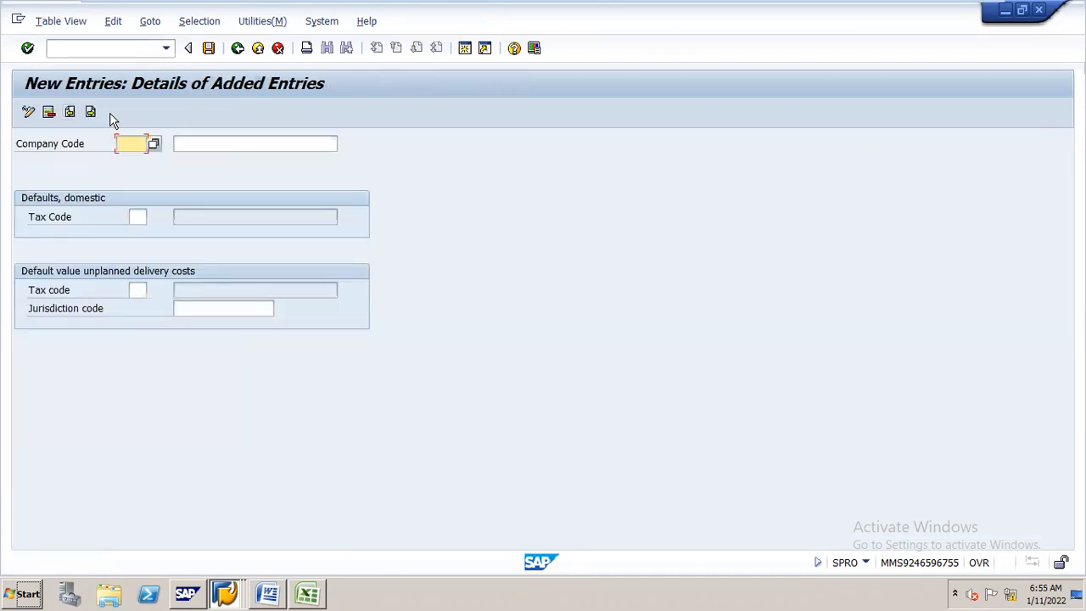
type("n16")
key("BackSpace")
key("BackSpace")
key("BackSpace")
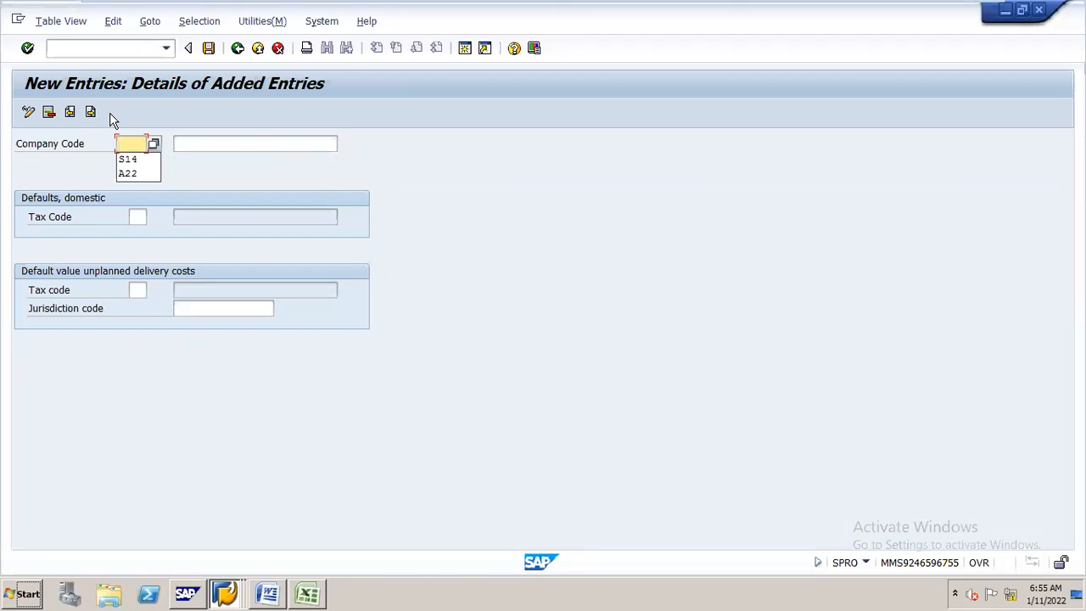
type("n16")
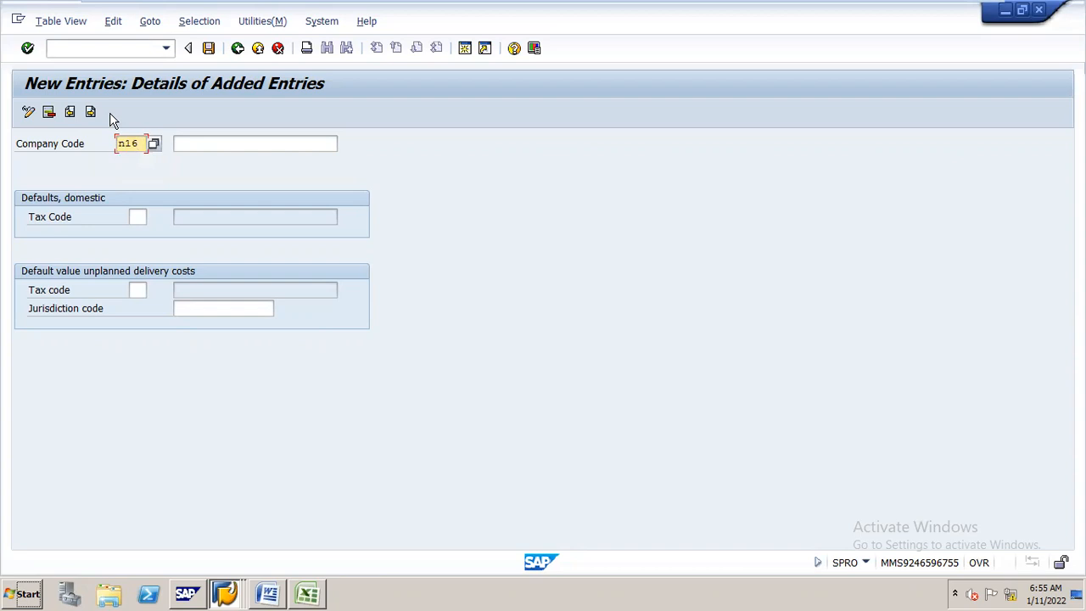
key("Return")
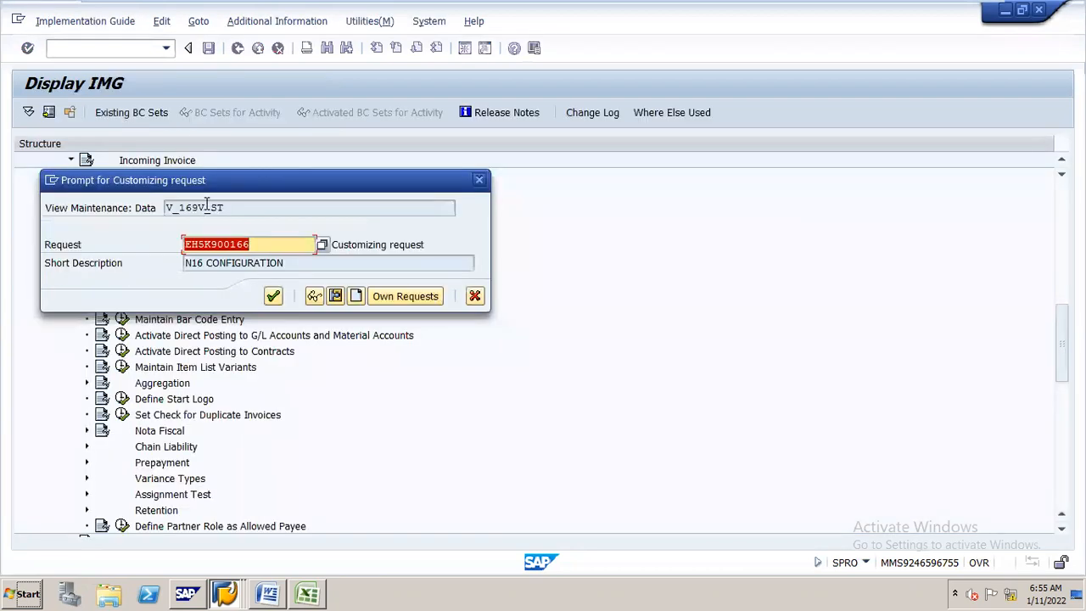
key("Return")
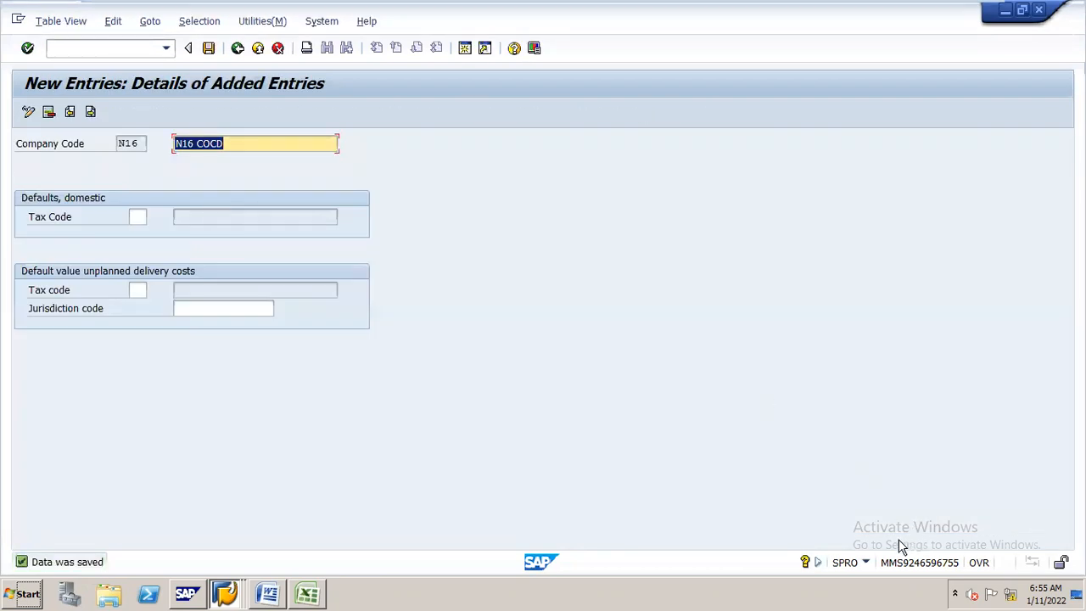
Leave the tax defaults maintenance and return to the implementation guide
left_click(866, 561)
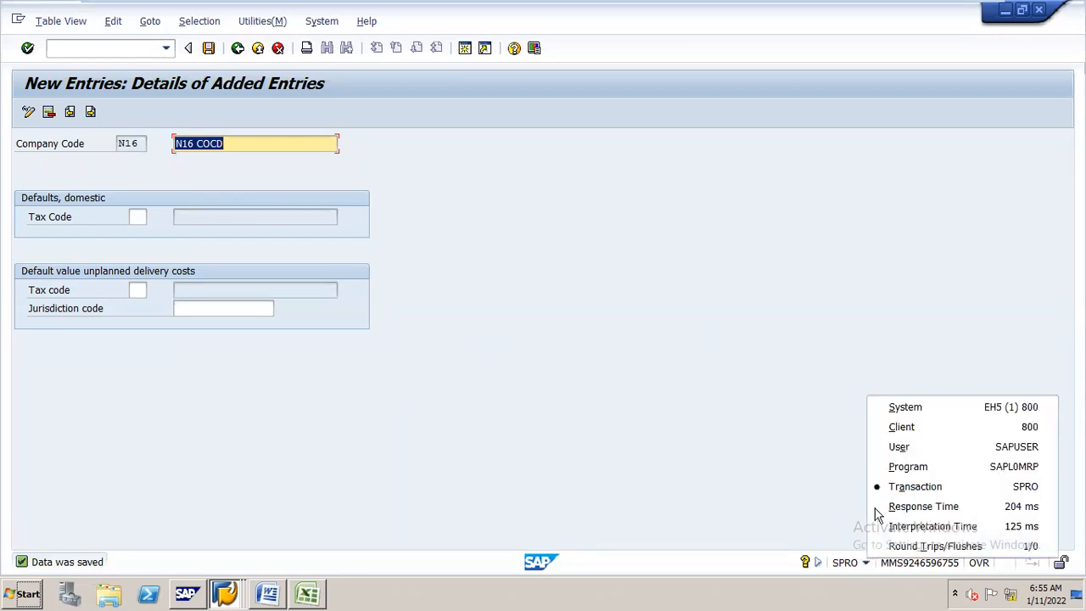
left_click(662, 235)
left_click(238, 49)
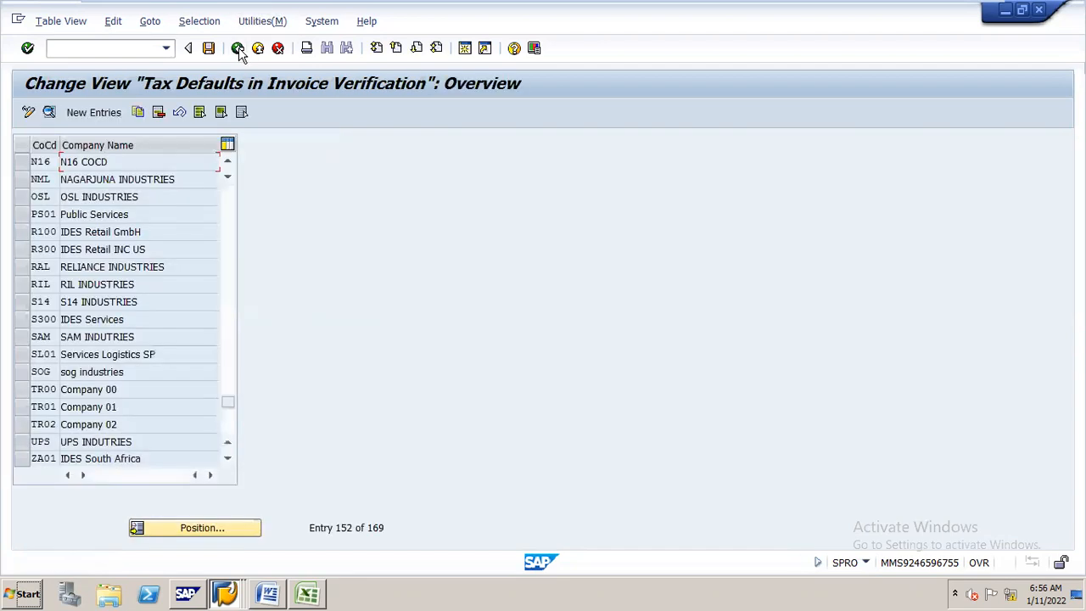
left_click(238, 49)
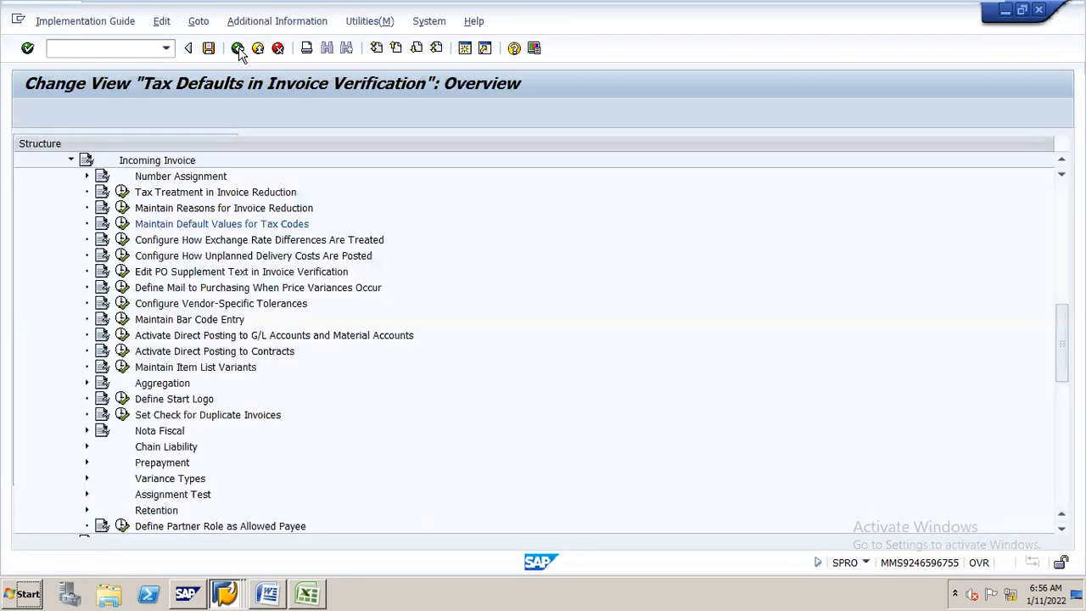
Switch to the Word task list and highlight task 17, the BD and ST tolerance limits for invoice verification
left_click(273, 584)
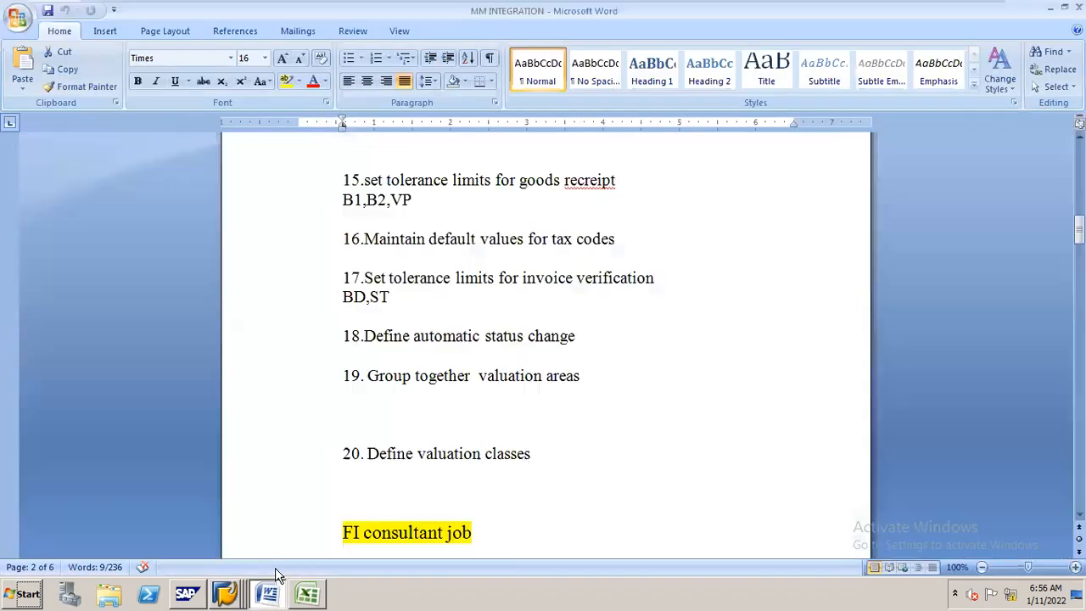
left_click(365, 277)
left_click_drag(364, 277, 397, 302)
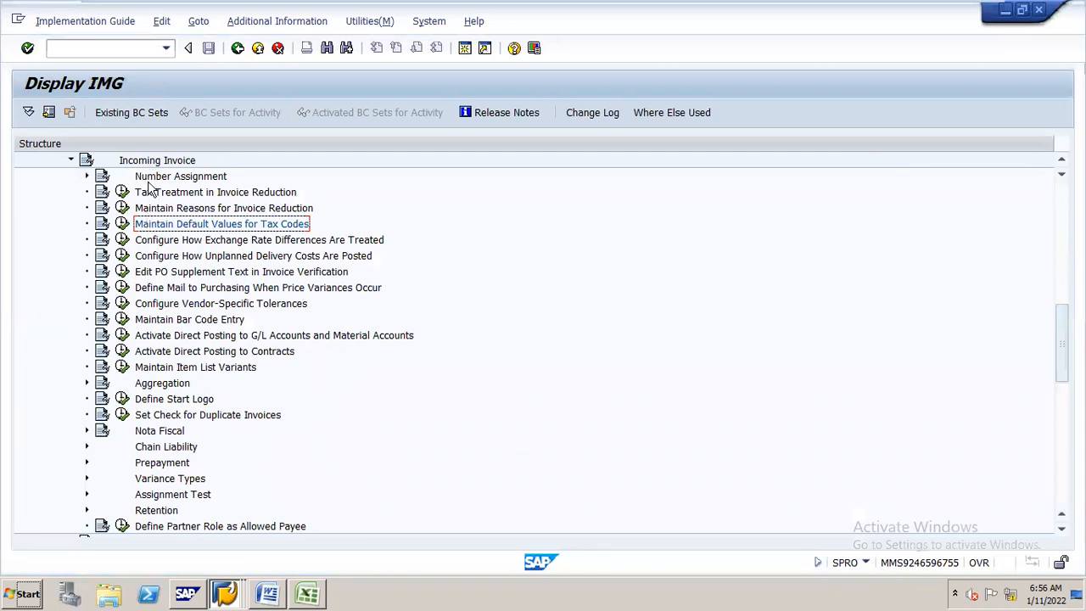
Collapse the Incoming Invoice node in the implementation guide and go to the Invoice Block node
left_click(162, 161)
key("Left")
key("Down")
key("Down")
key("Down")
key("Down")
key("Up")
key("Up")
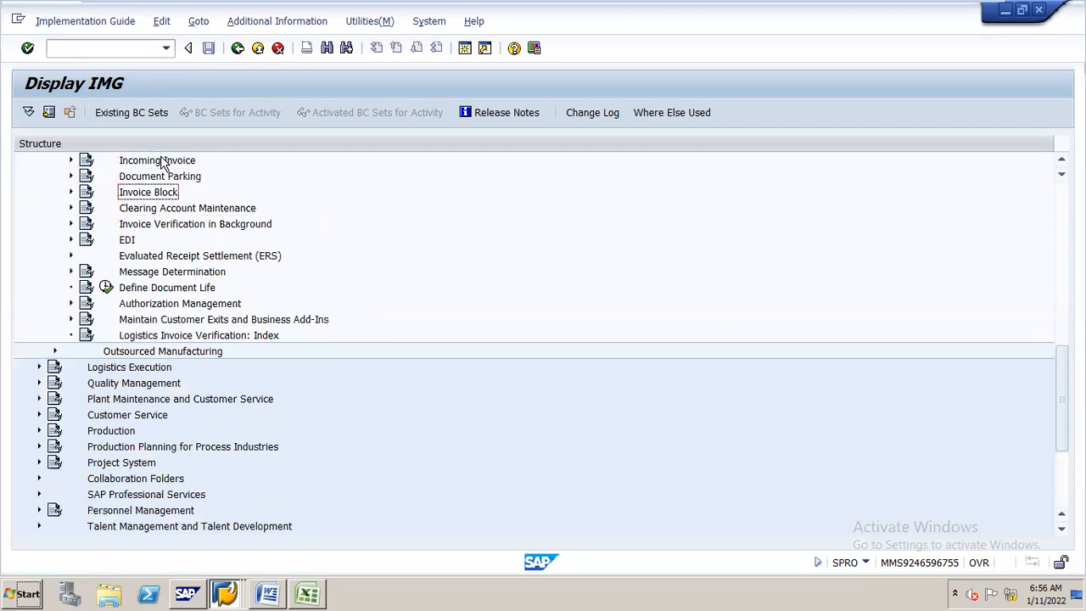
Expand the Invoice Block node and open its Set Tolerance Limits activity
key("Right")
key("Down")
key("Down")
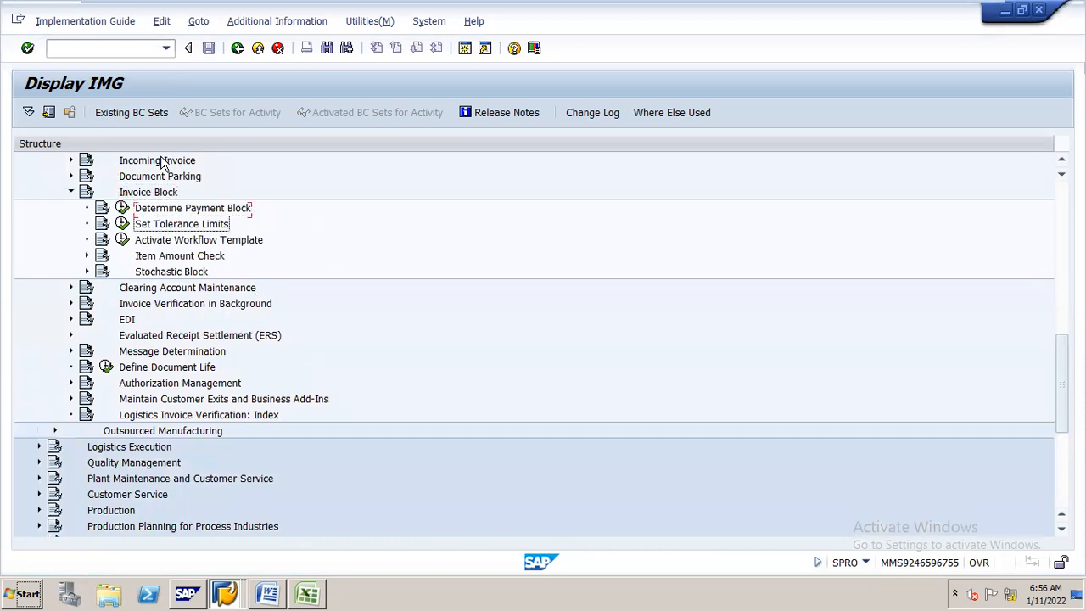
key("Left")
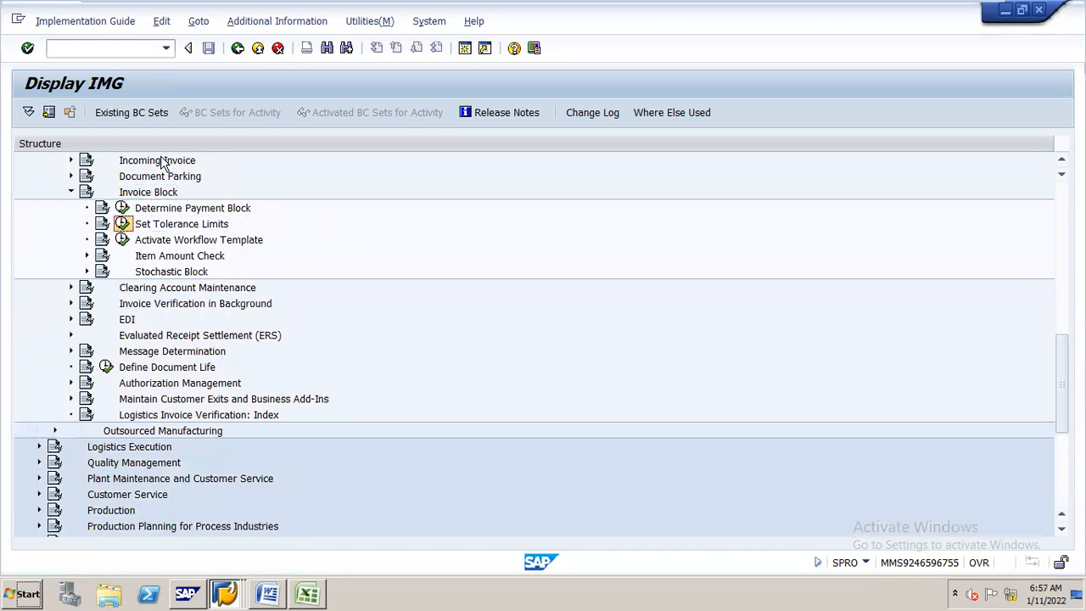
key("Return")
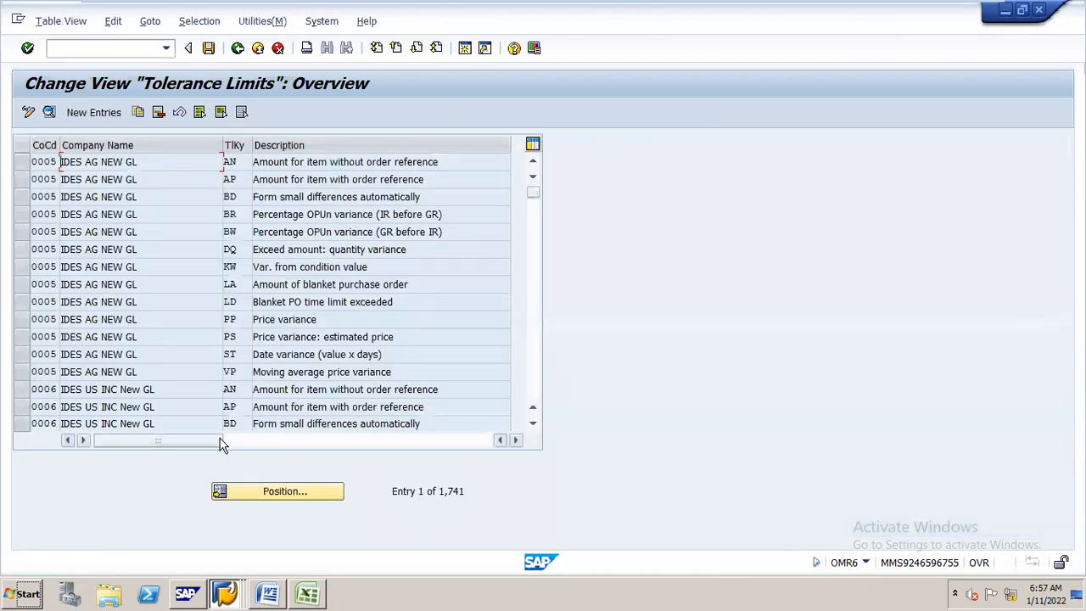
Position the tolerance limits list at company code 1000 and select its BD and ST entries
left_click(246, 491)
type("1000")
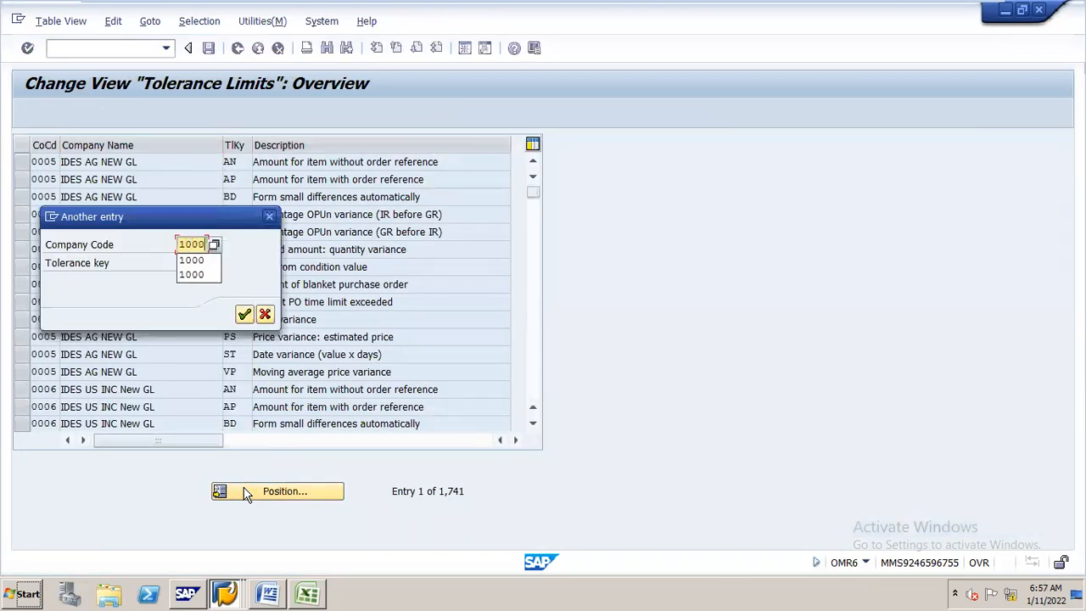
key("Return")
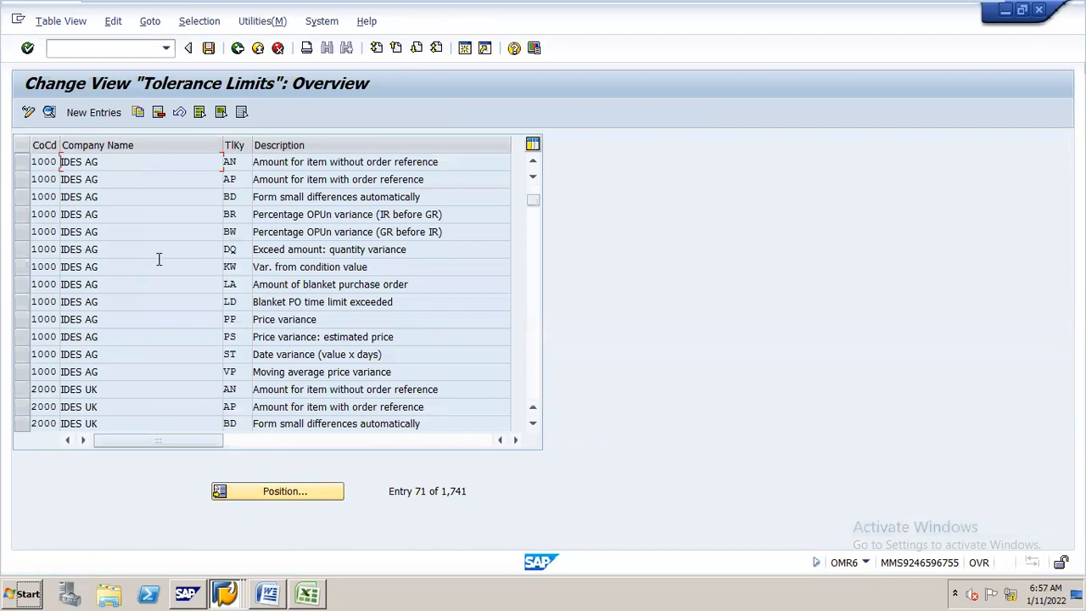
left_click(20, 197)
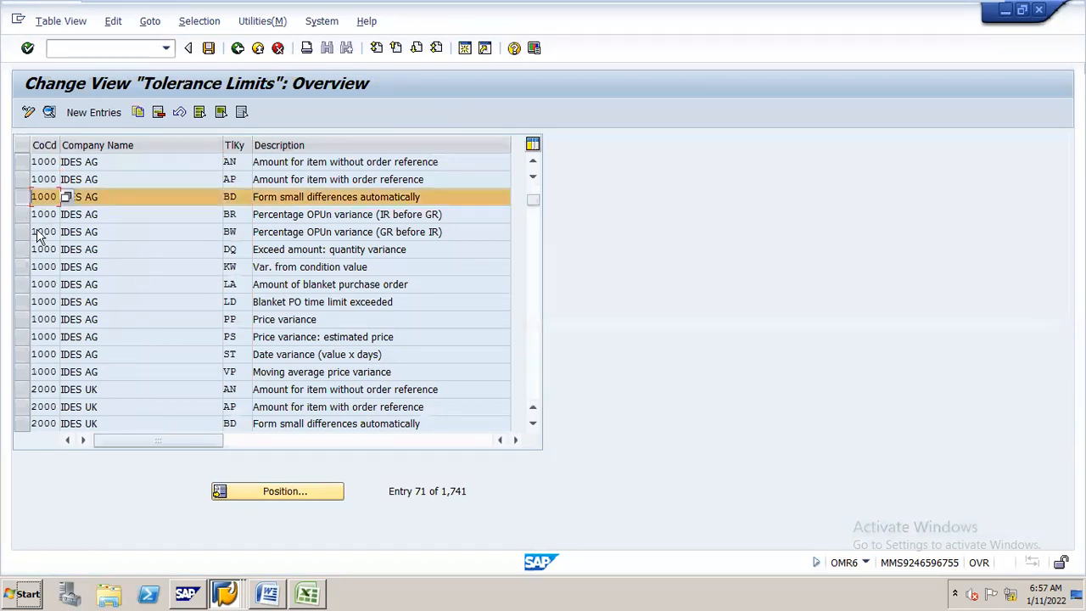
left_click(21, 354)
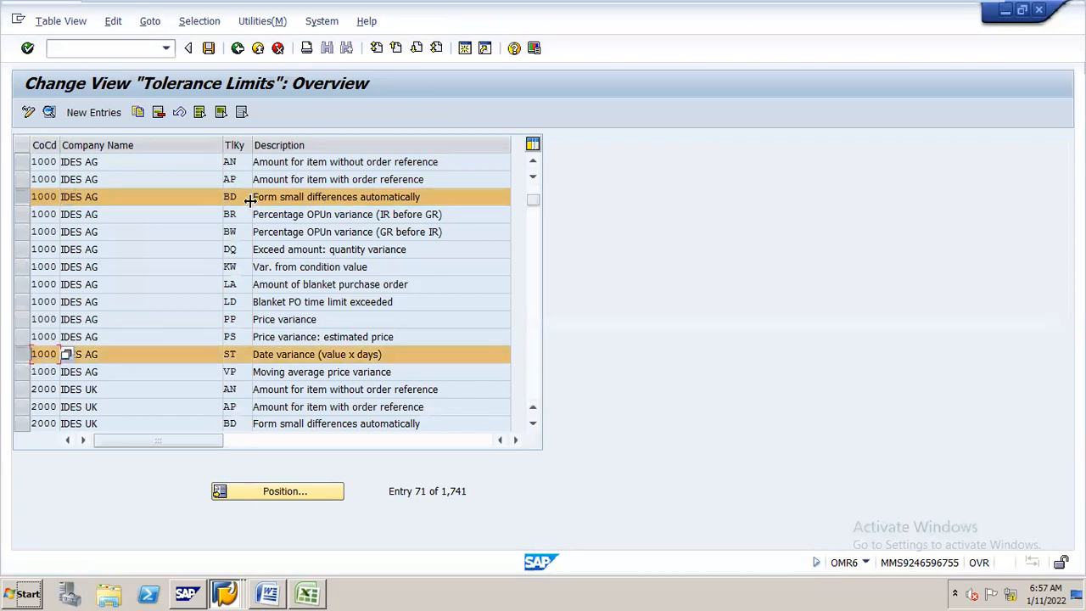
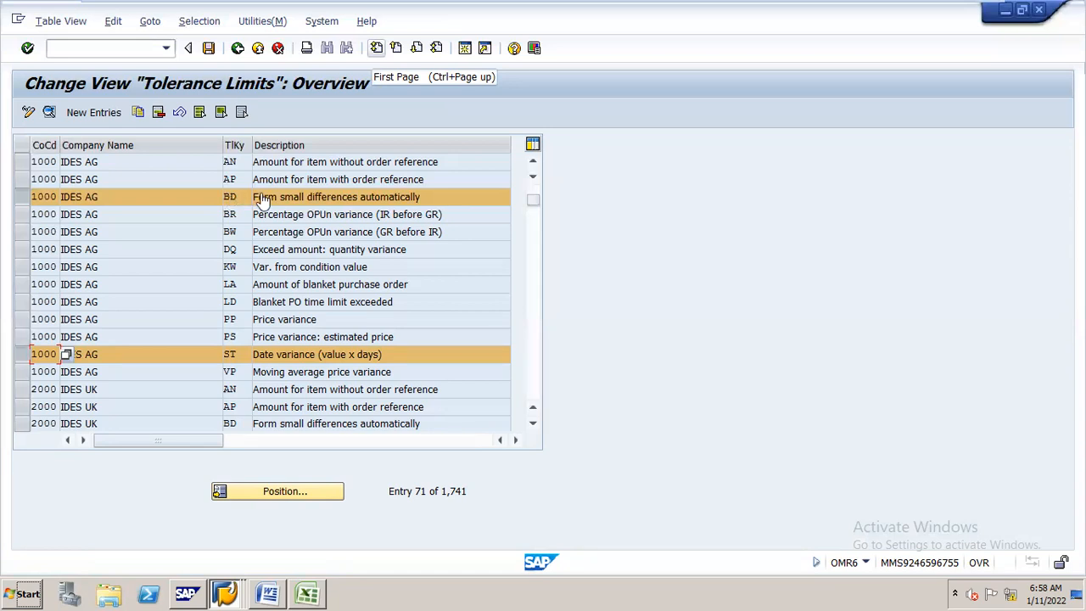
Review the upper limit details of tolerance keys BD and ST for company code 1000
left_click(262, 196)
double_click(262, 196)
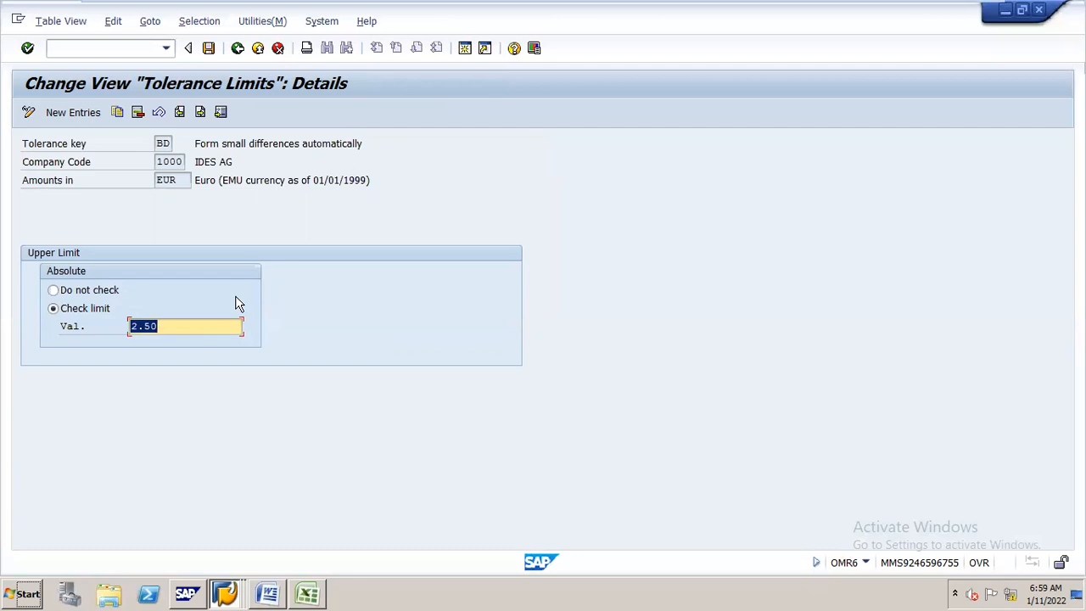
left_click(238, 49)
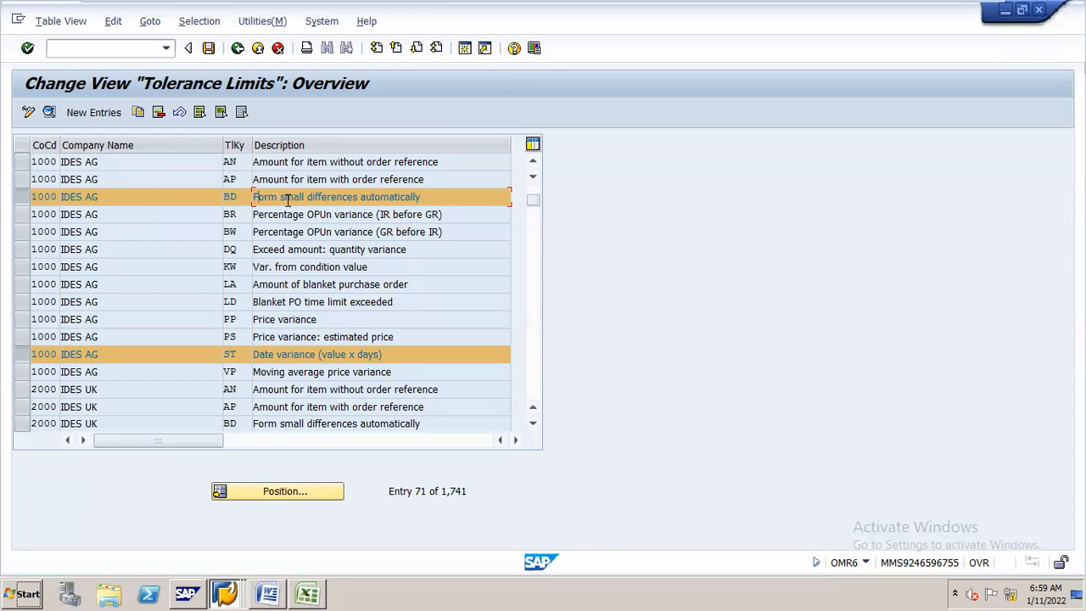
double_click(288, 200)
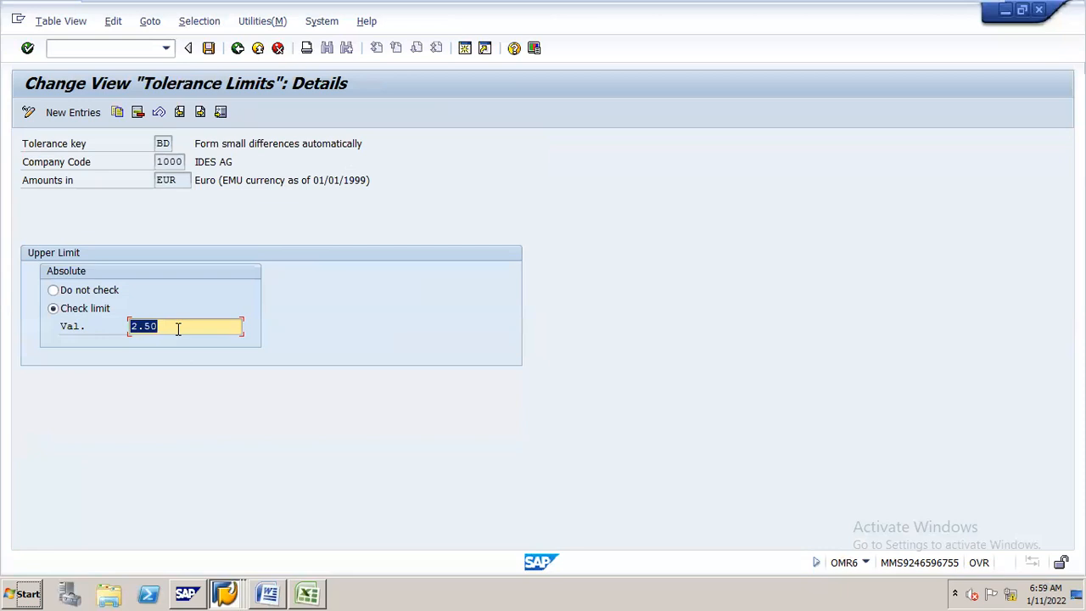
left_click(237, 48)
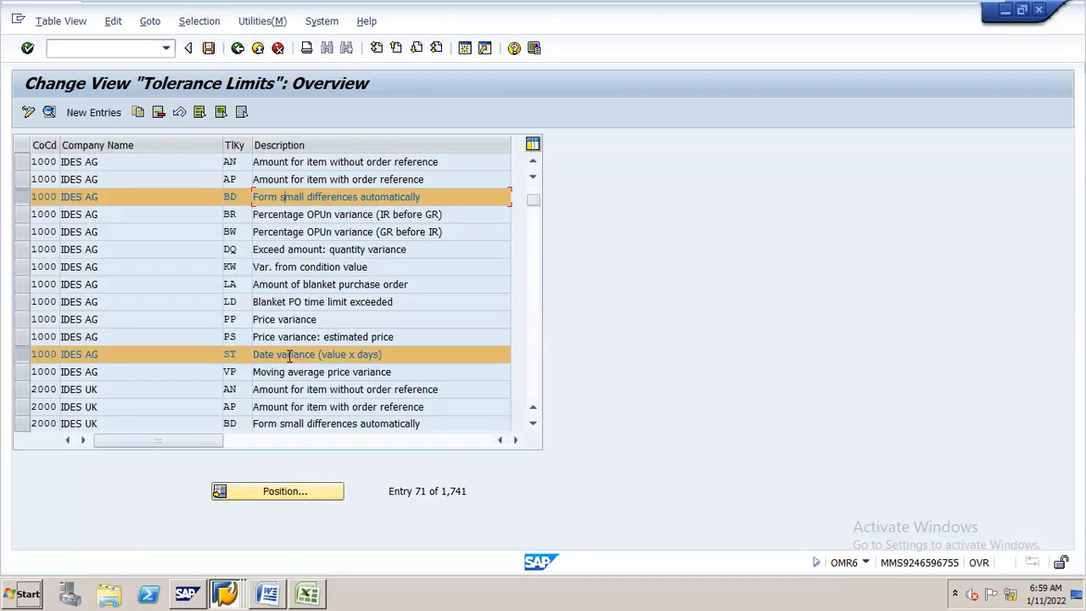
double_click(289, 358)
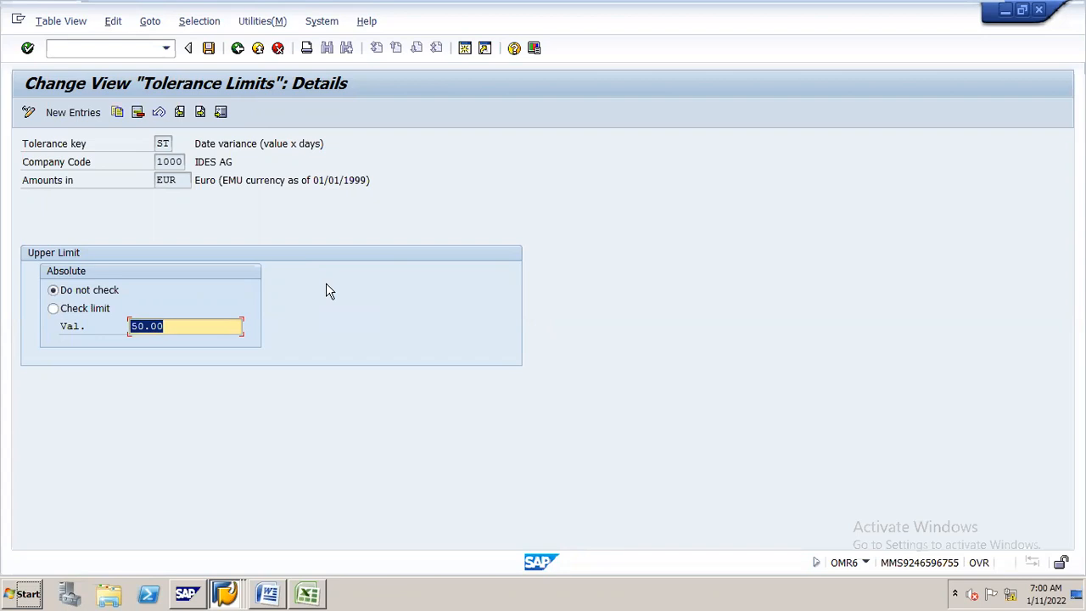
left_click(238, 48)
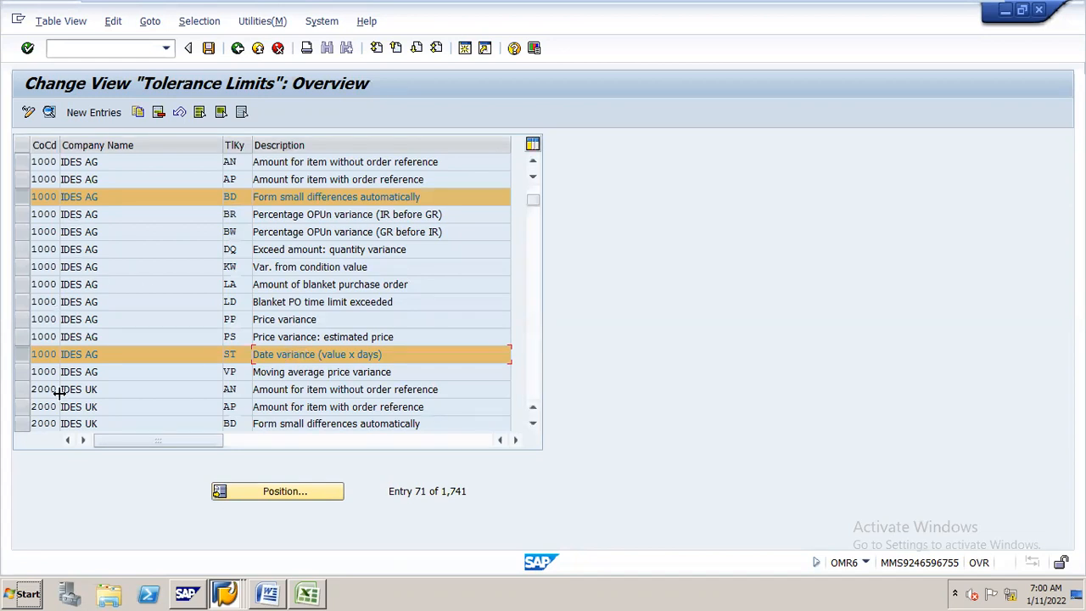
Copy the two selected tolerance entries, assigning the BD copy to company code N16
left_click(137, 113)
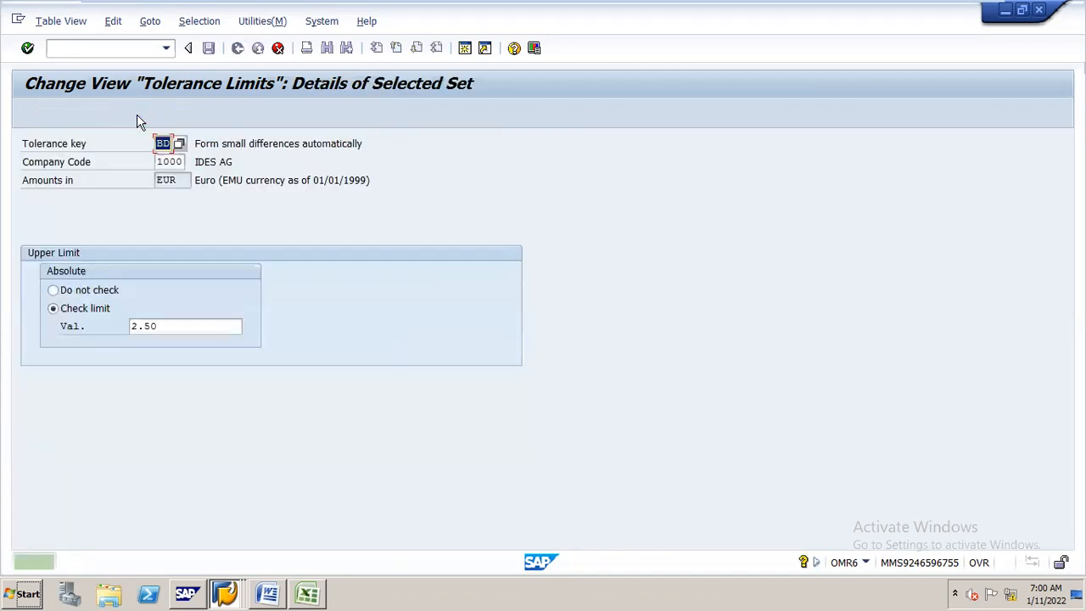
key("Tab")
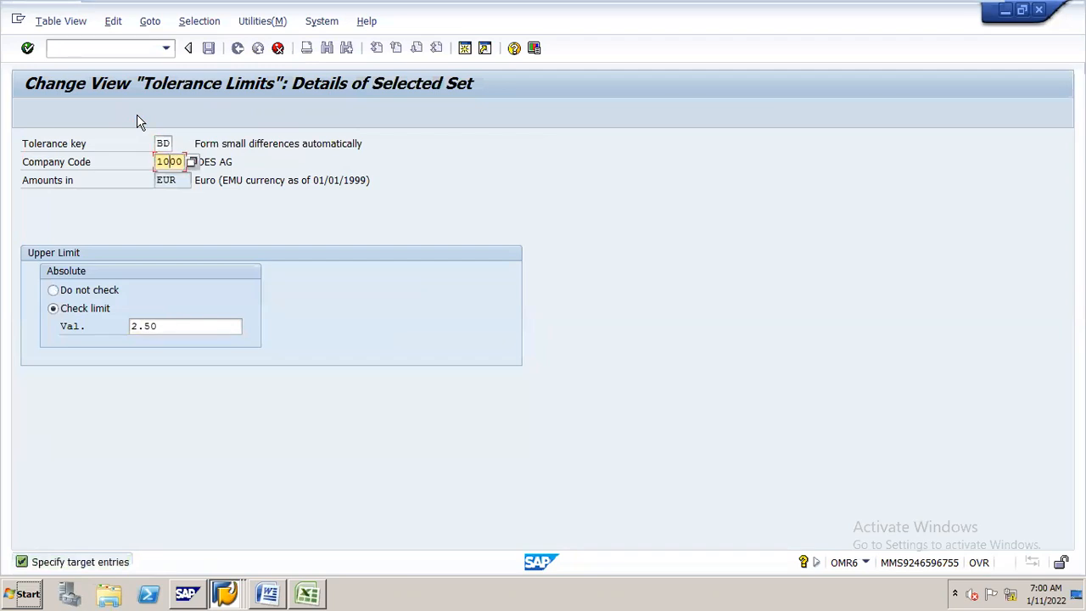
key("BackSpace")
key("BackSpace")
key("BackSpace")
key("BackSpace")
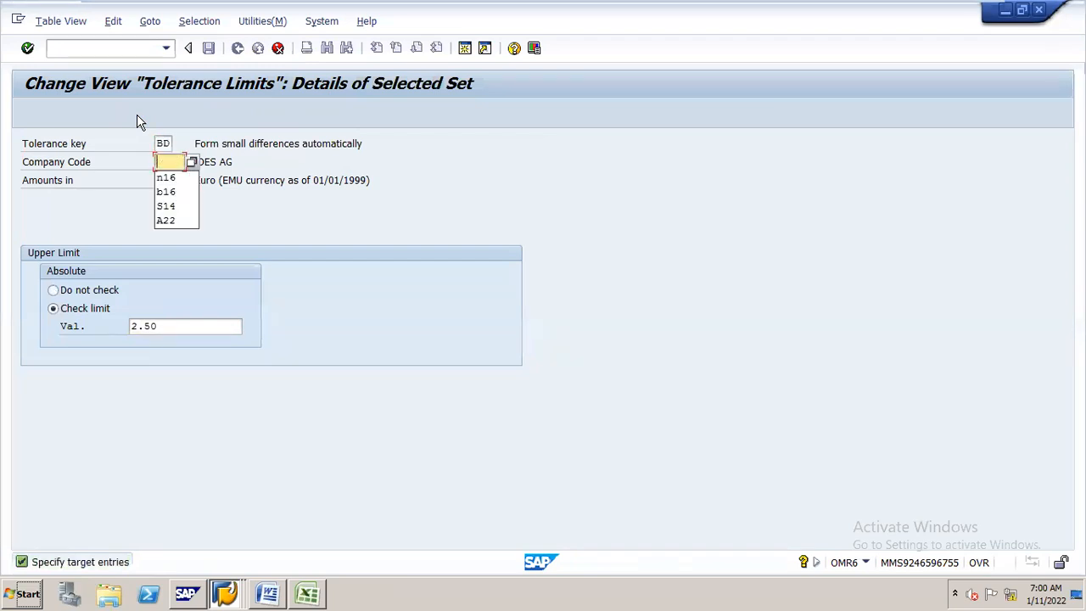
type("s14")
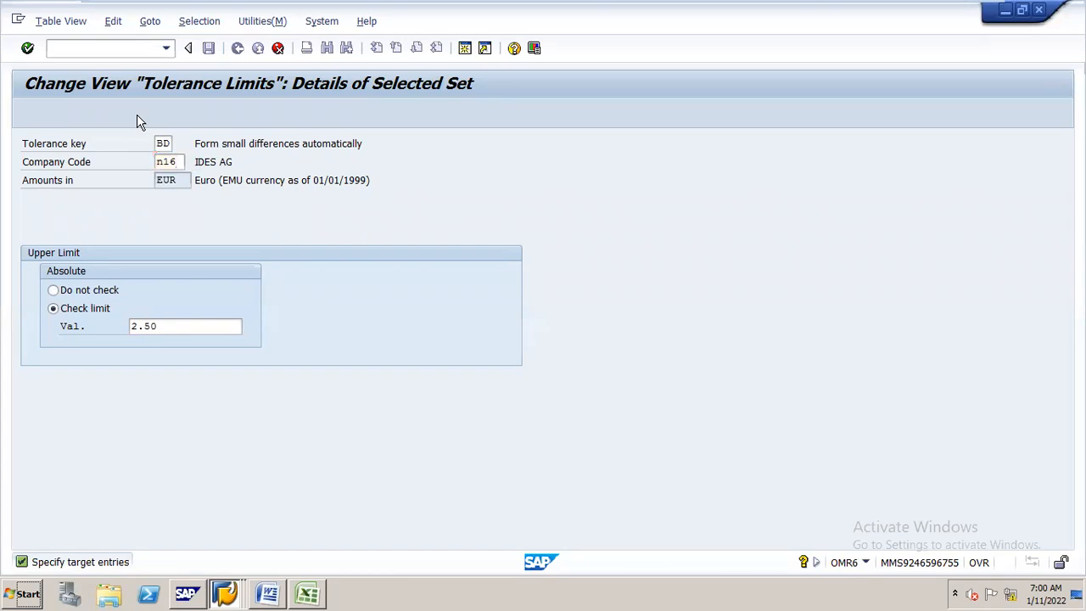
key("Return")
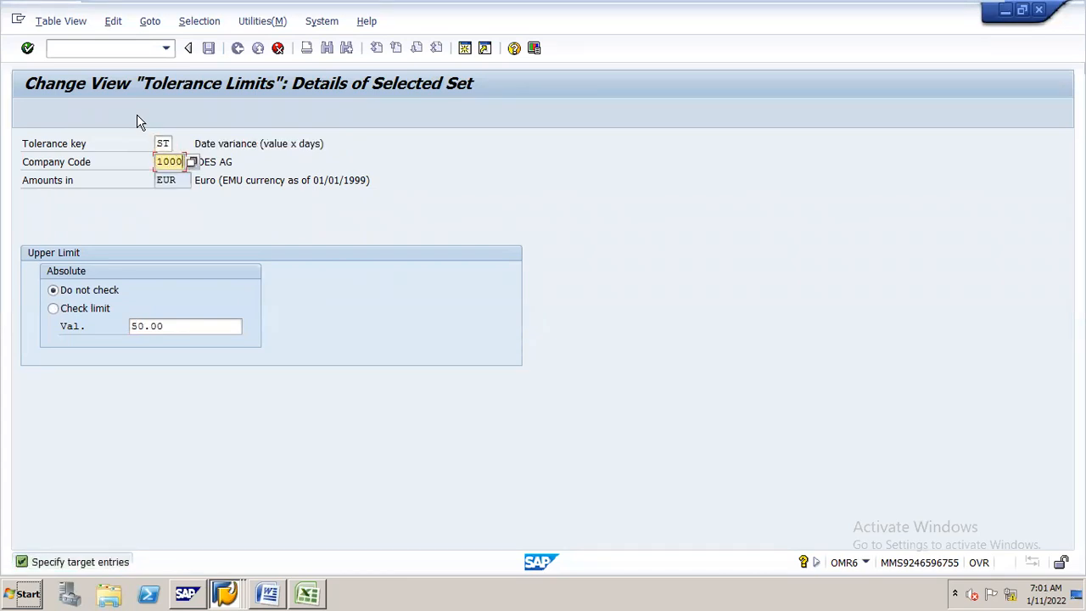
Assign the ST copy to company code N16 and save the copied tolerance limits in the customizing request
key("BackSpace")
key("BackSpace")
key("BackSpace")
key("BackSpace")
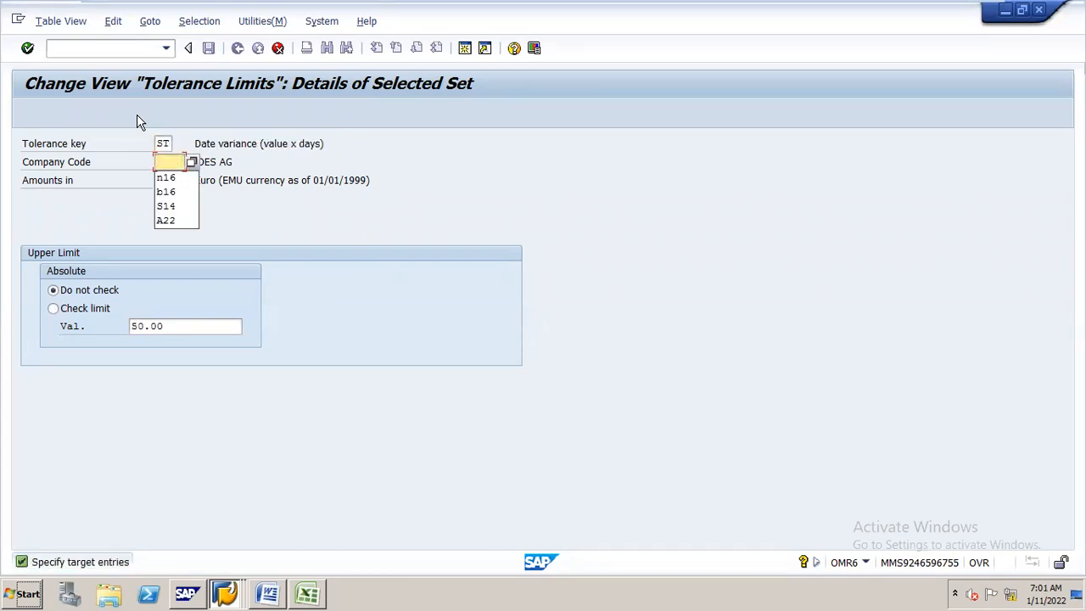
type("n16")
key("Return")
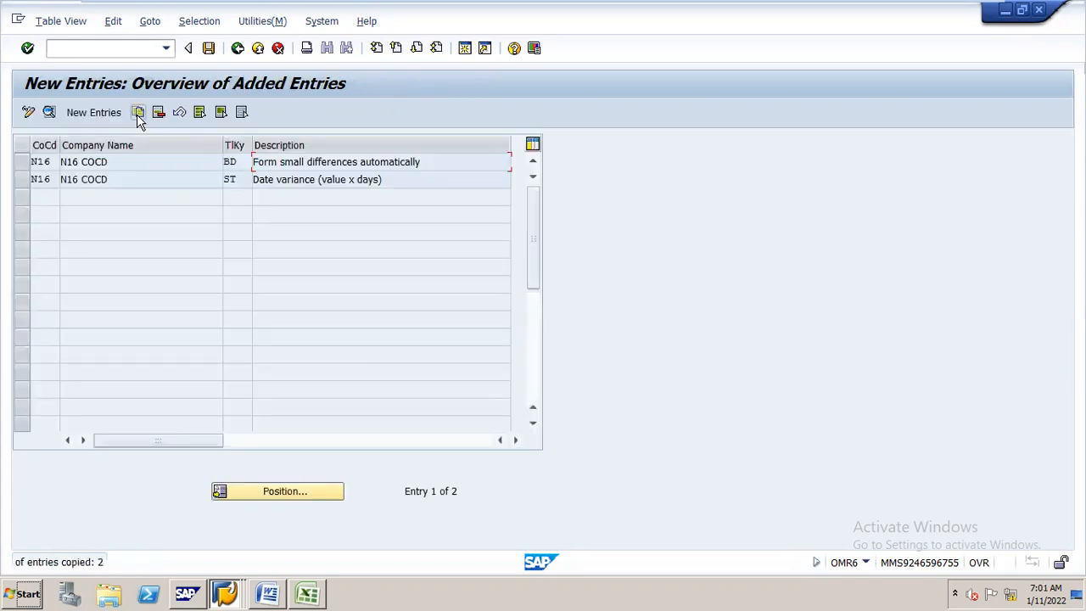
key("ctrl+s")
key("Return")
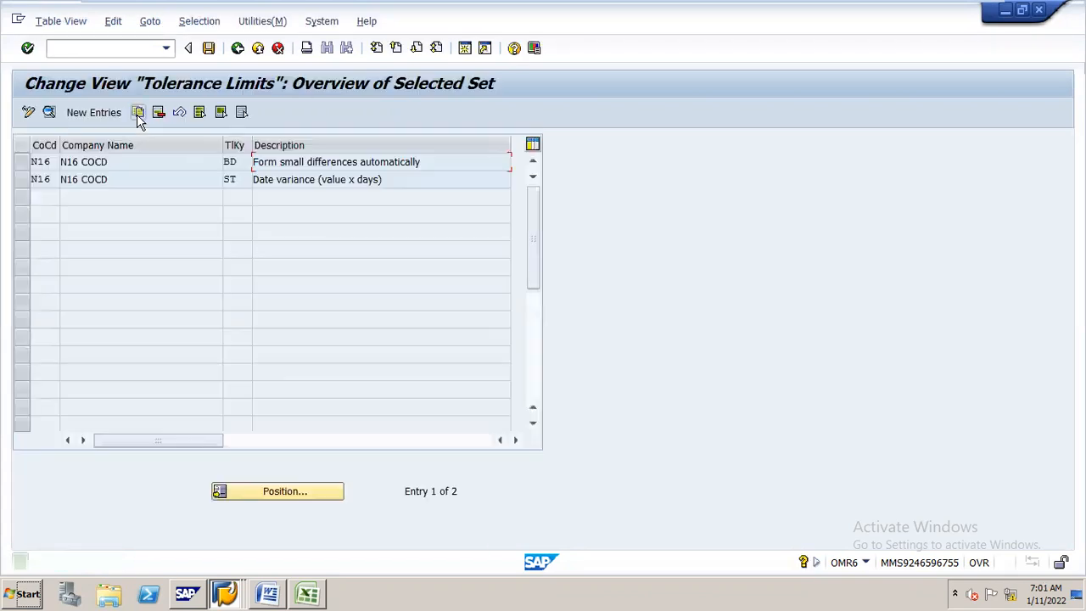
Highlight task 18, Define automatic status change, in the Word task list and return to SAP
key("alt+Tab")
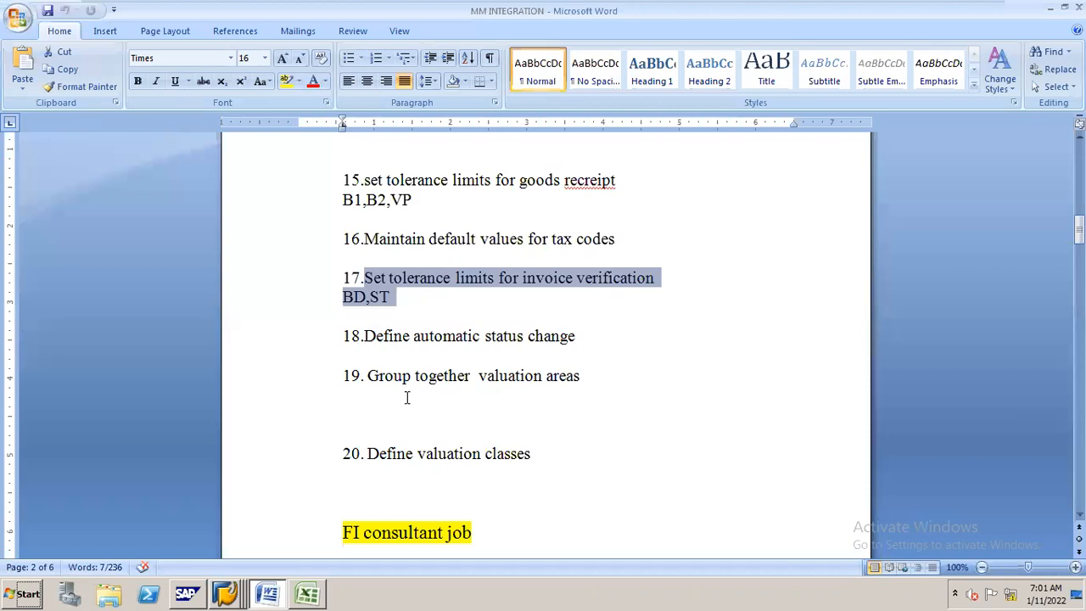
left_click_drag(365, 333, 576, 319)
key("alt+Tab")
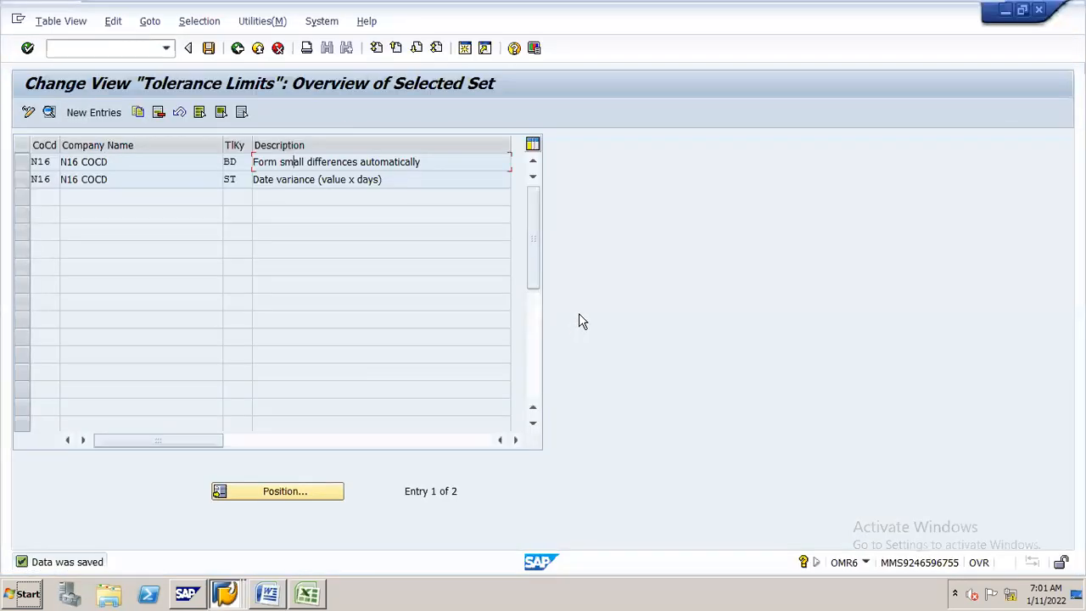
Leave the tolerance limits view for the IMG structure and collapse the Invoice Block node
left_click(238, 49)
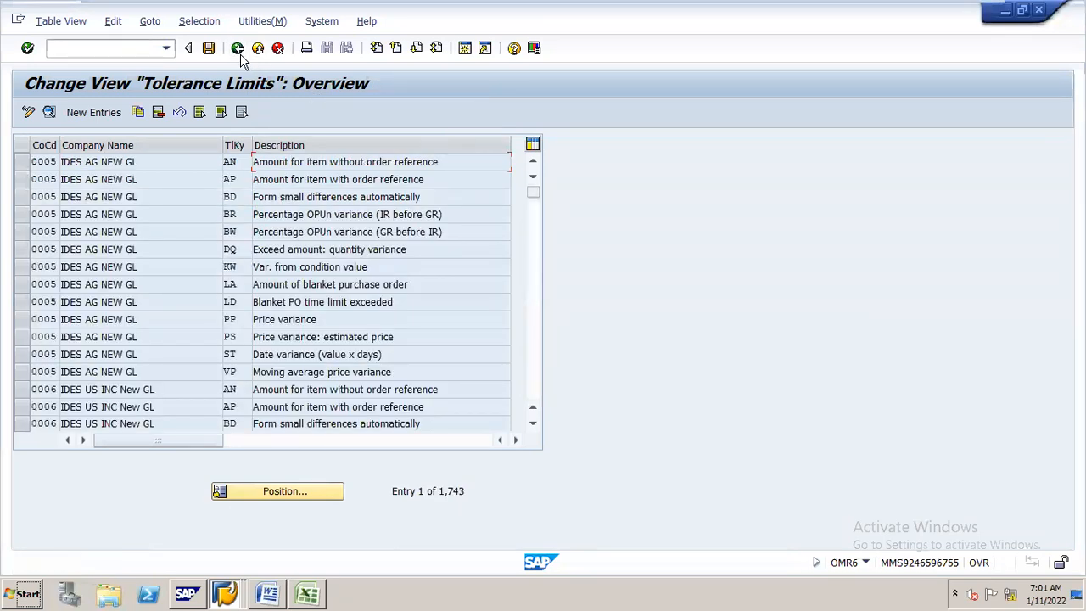
left_click(239, 51)
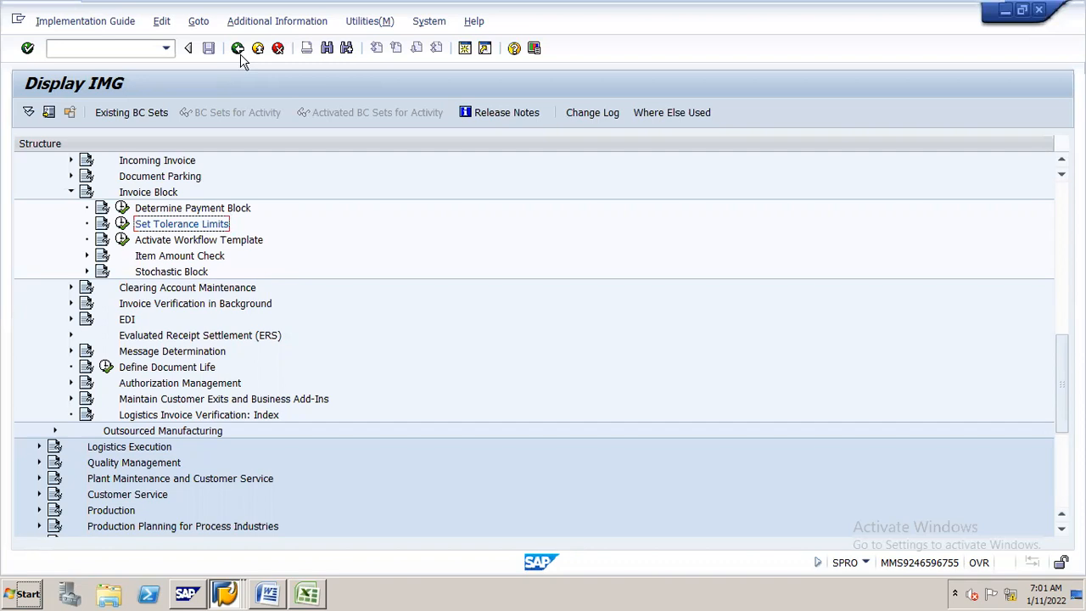
left_click(164, 194)
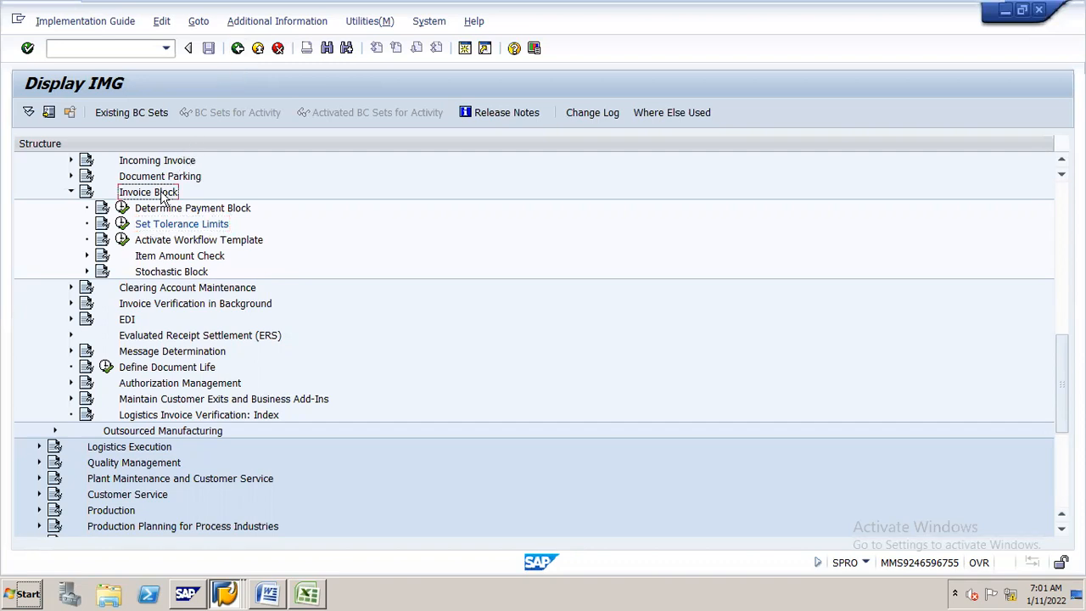
double_click(164, 194)
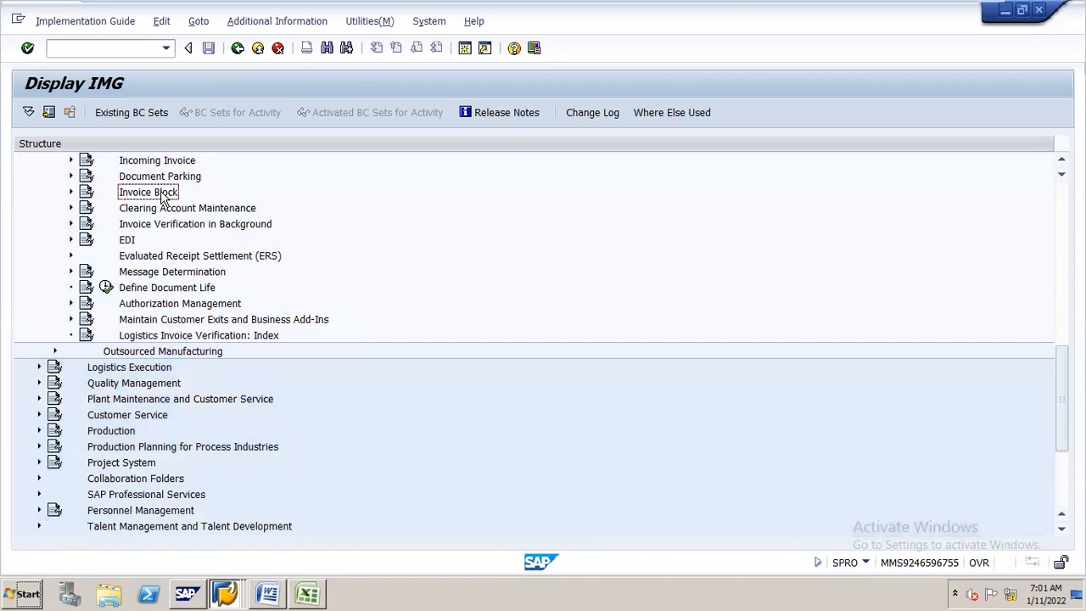
key("Up")
key("Up")
key("Up")
key("Down")
key("Down")
key("Up")
key("Right")
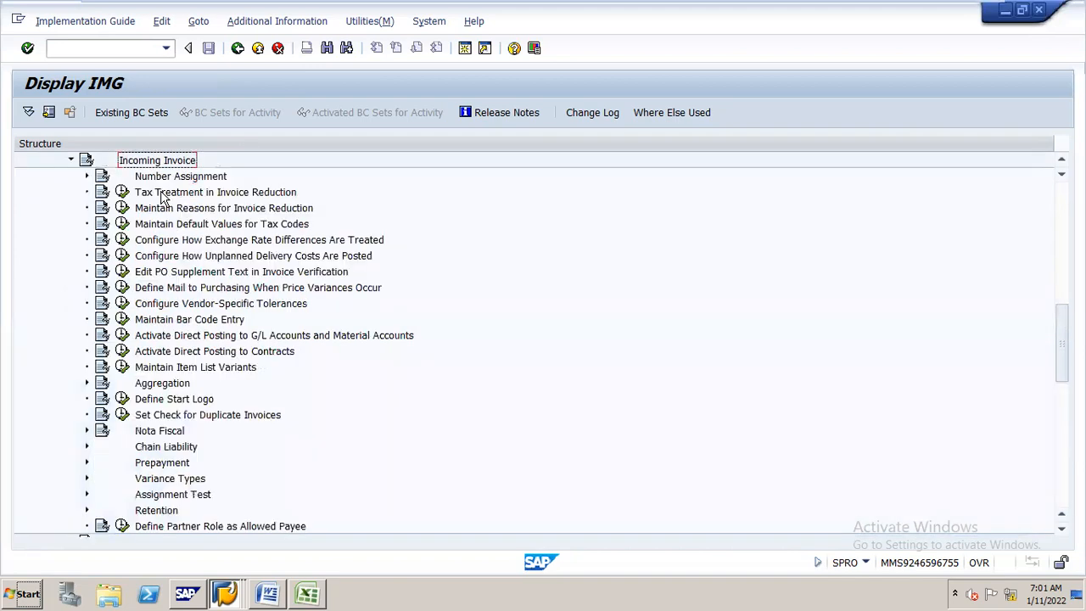
key("Left")
Expand Invoice Verification in Background in the IMG structure and execute Define Automatic Status Change
key("Down")
key("Down")
key("Down")
key("Down")
key("Right")
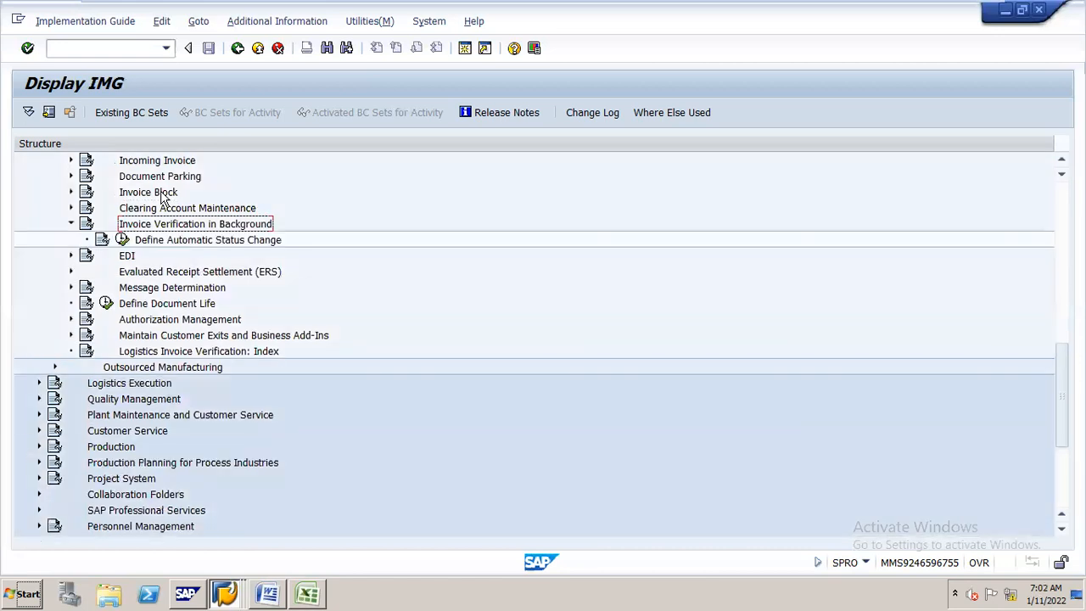
key("Down")
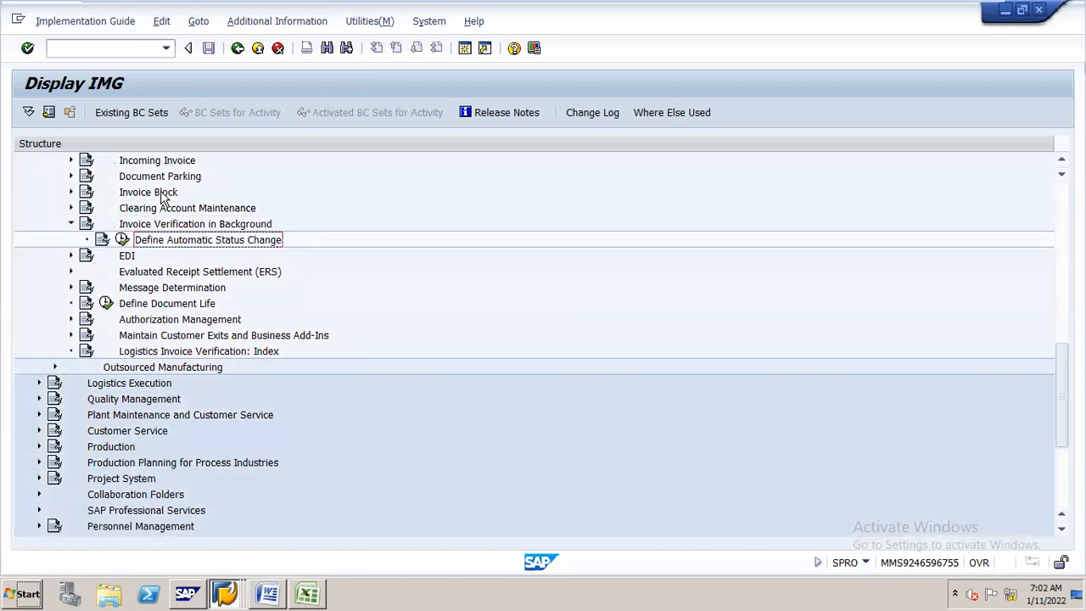
left_click(123, 240)
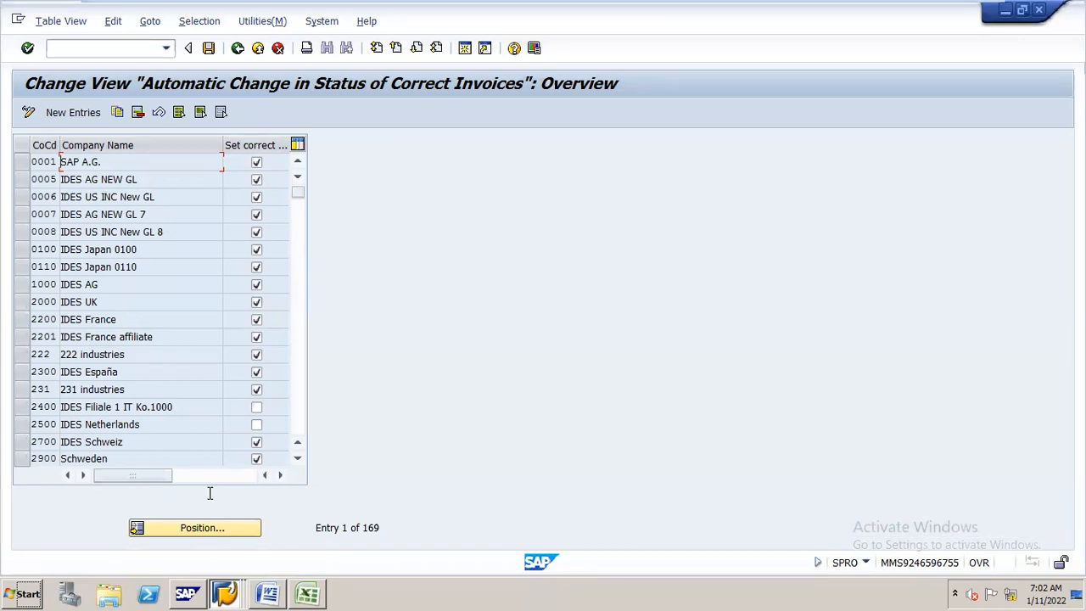
Position the automatic status change list at company code NML
left_click(202, 528)
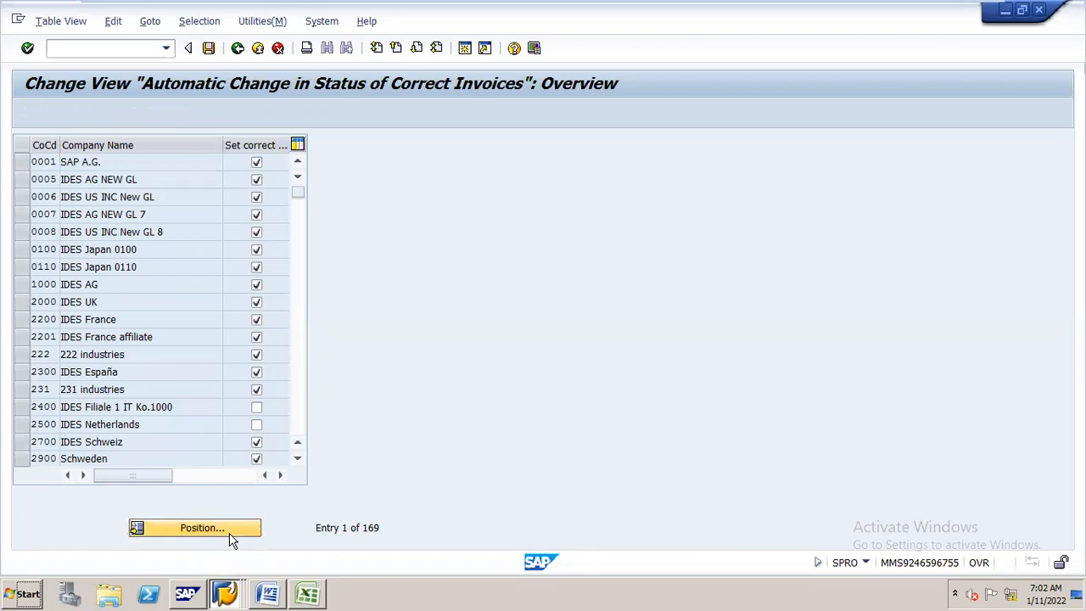
type("NML")
key("Return")
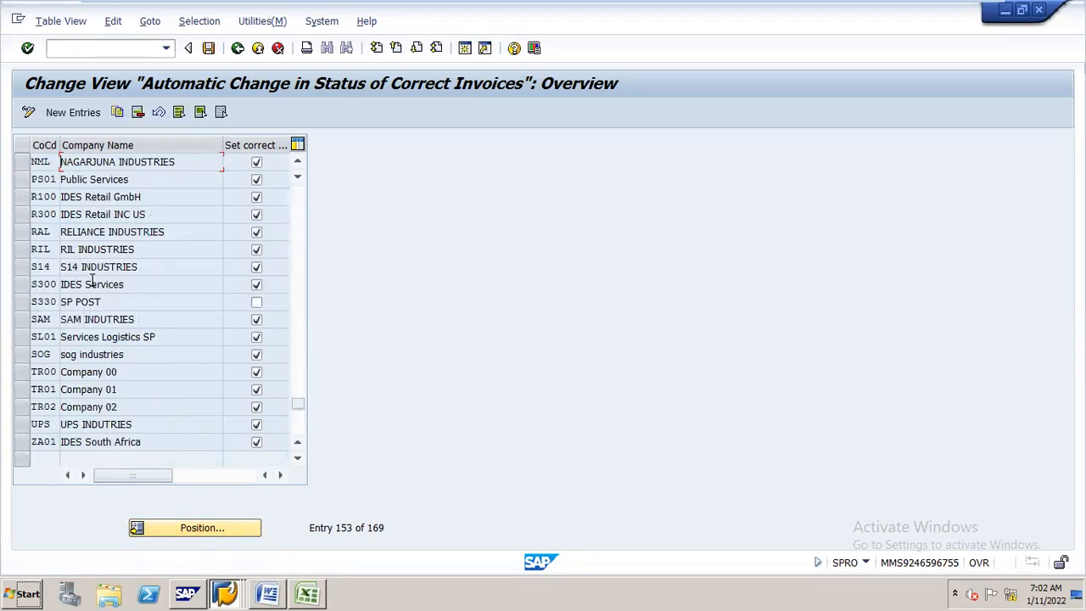
Add an entry for company code N16 with Set correct invoice to "completed" enabled and save it in the customizing request
left_click(74, 112)
type("n16")
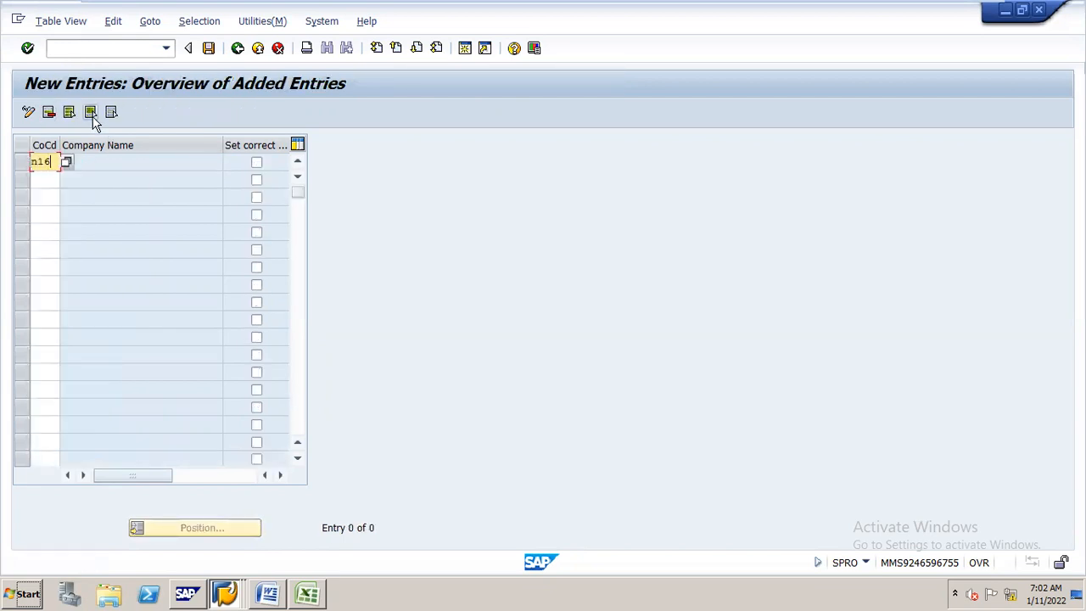
left_click(256, 163)
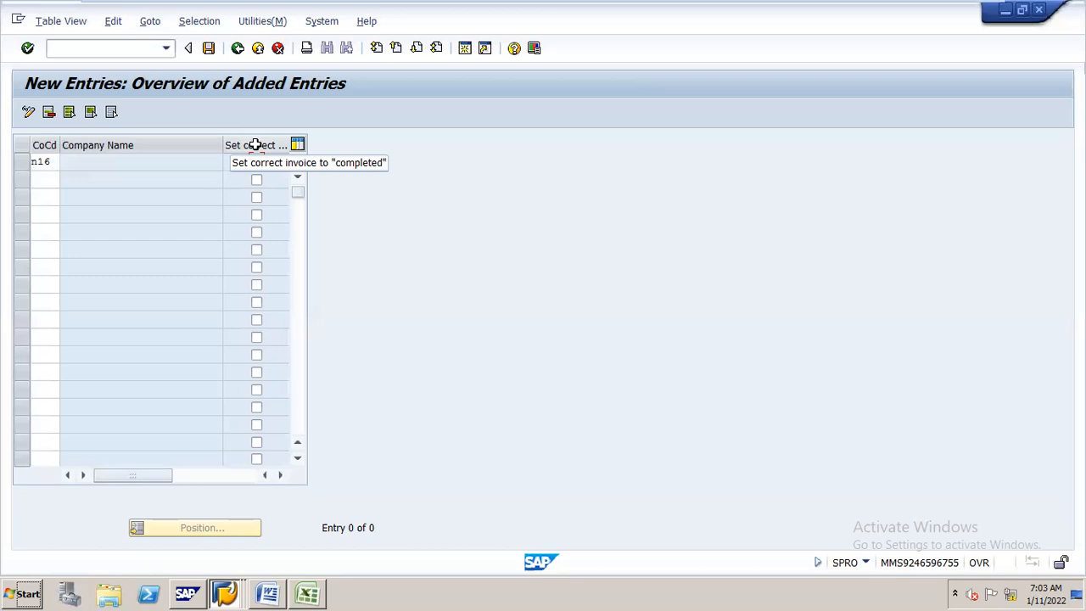
left_click(256, 161)
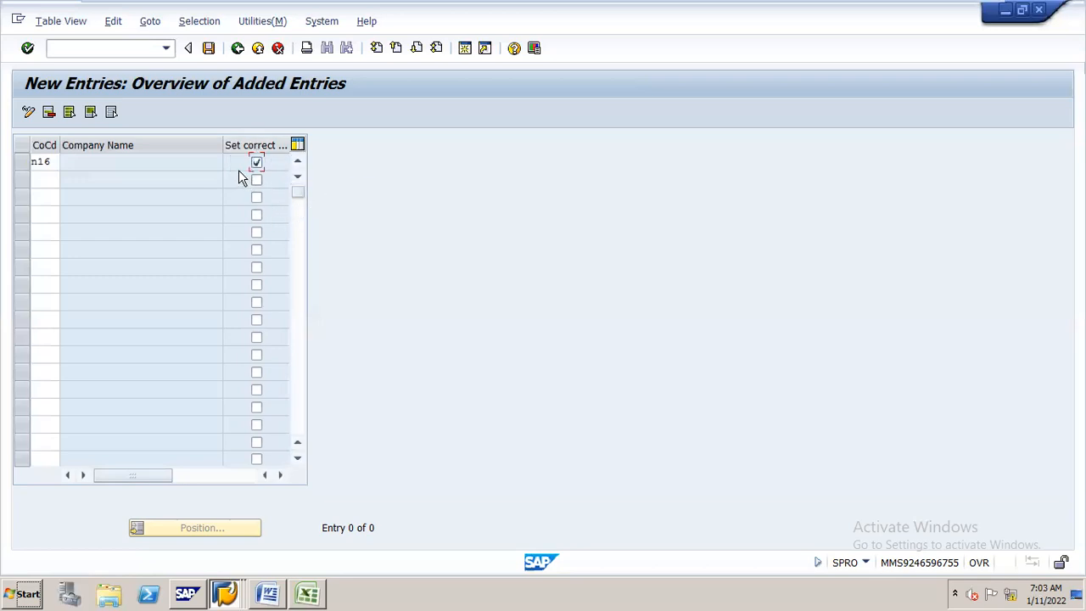
left_click(208, 47)
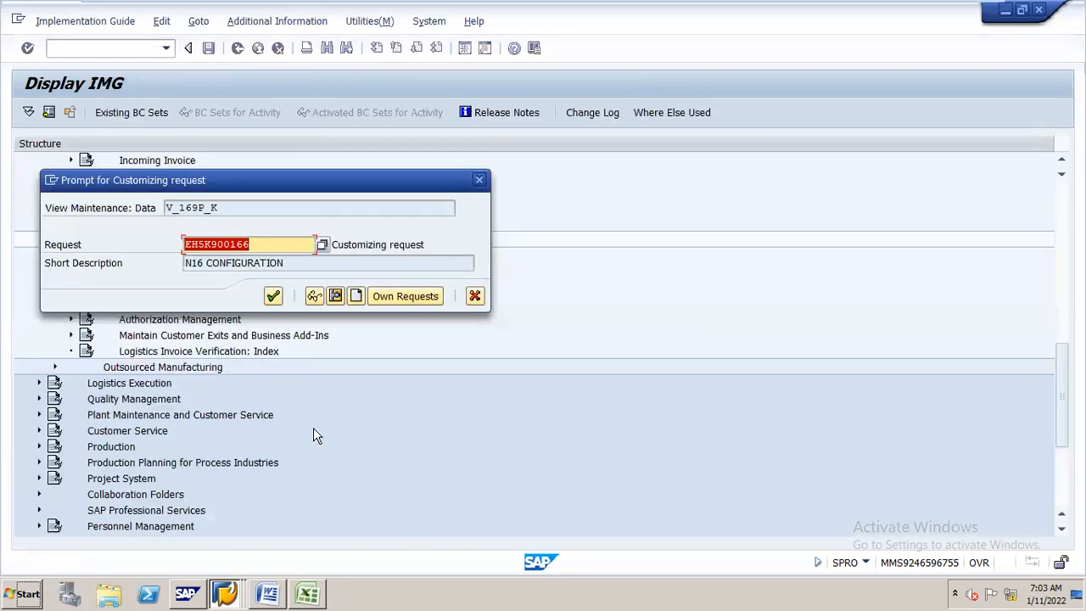
key("Return")
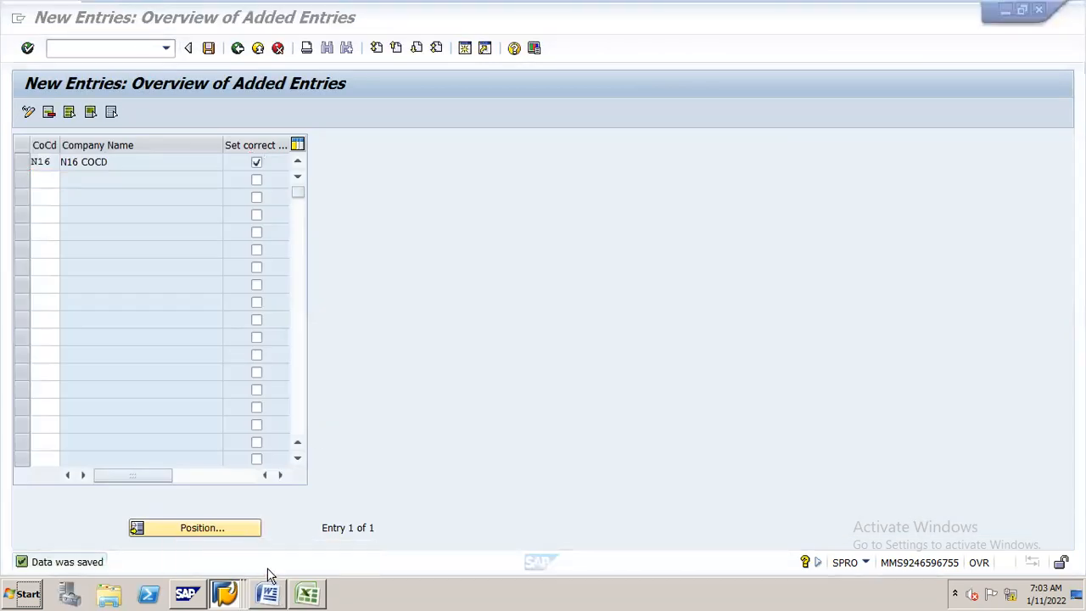
Switch to the Word task list and mark task 19, Group together valuation areas, and the end of task 20, Define valuation classes
left_click(268, 594)
left_click(380, 374)
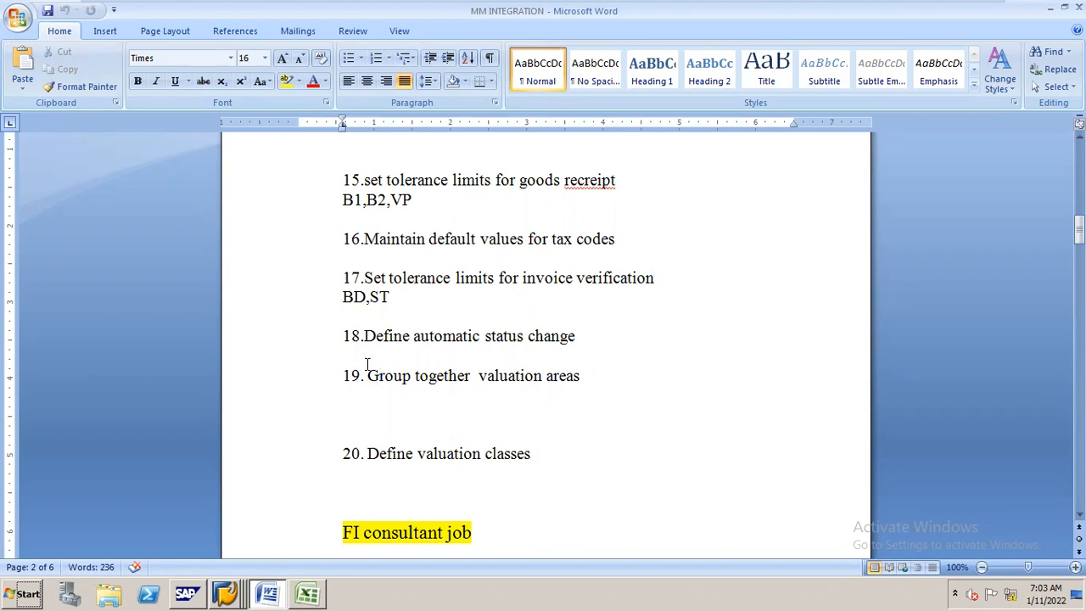
left_click_drag(342, 376, 516, 384)
left_click_drag(360, 375, 580, 376)
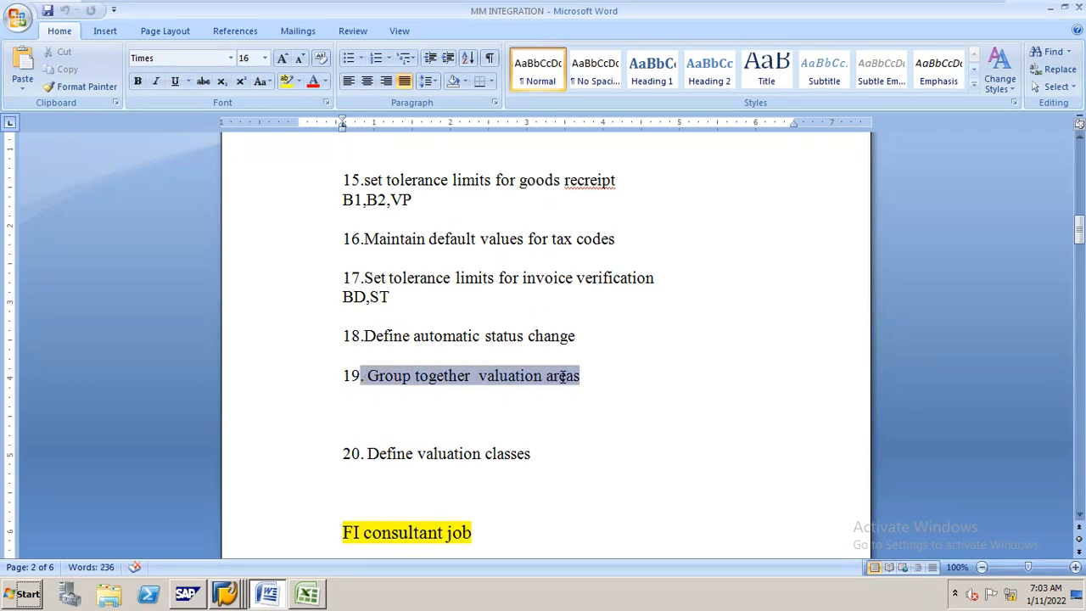
left_click(414, 480)
left_click_drag(531, 454, 538, 455)
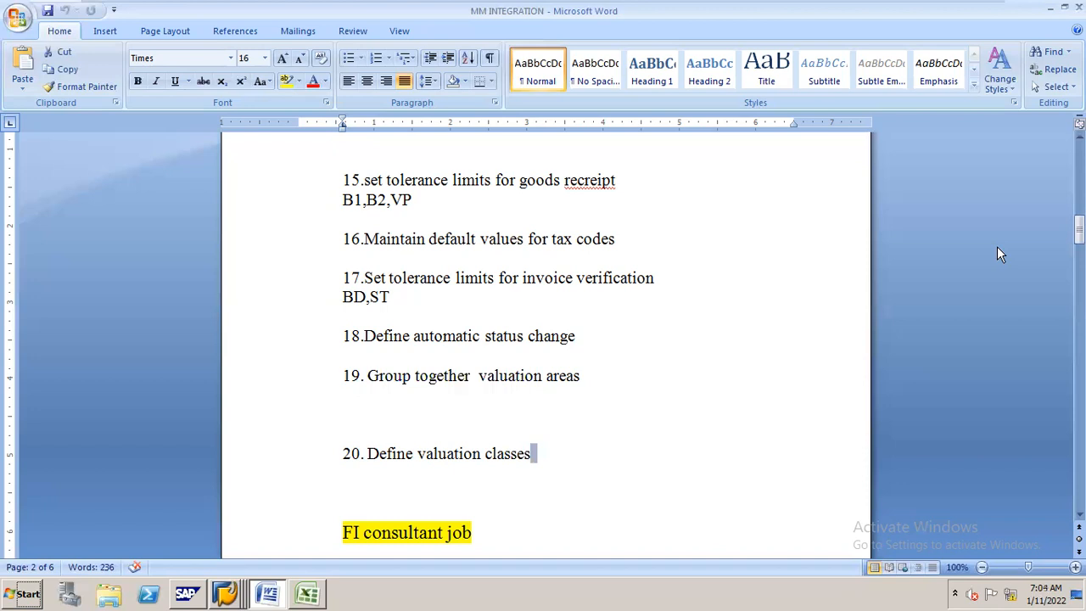
Switch to the ROUGH MM workbook in Excel and review the BSX and GBB account assignment screenshots on Sheet2
left_click(308, 575)
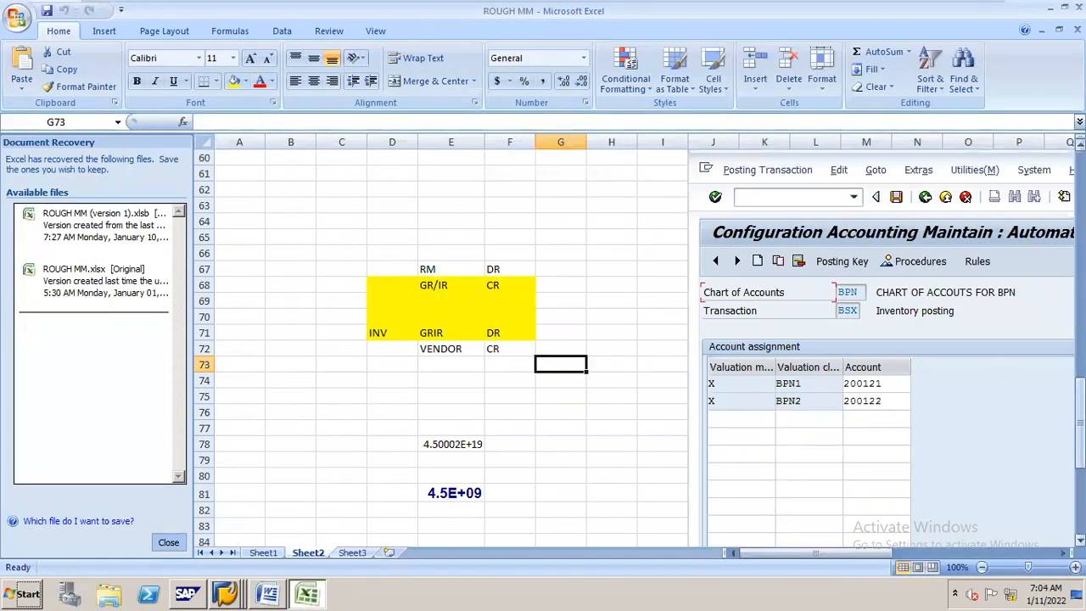
left_click_drag(1079, 392, 1080, 391)
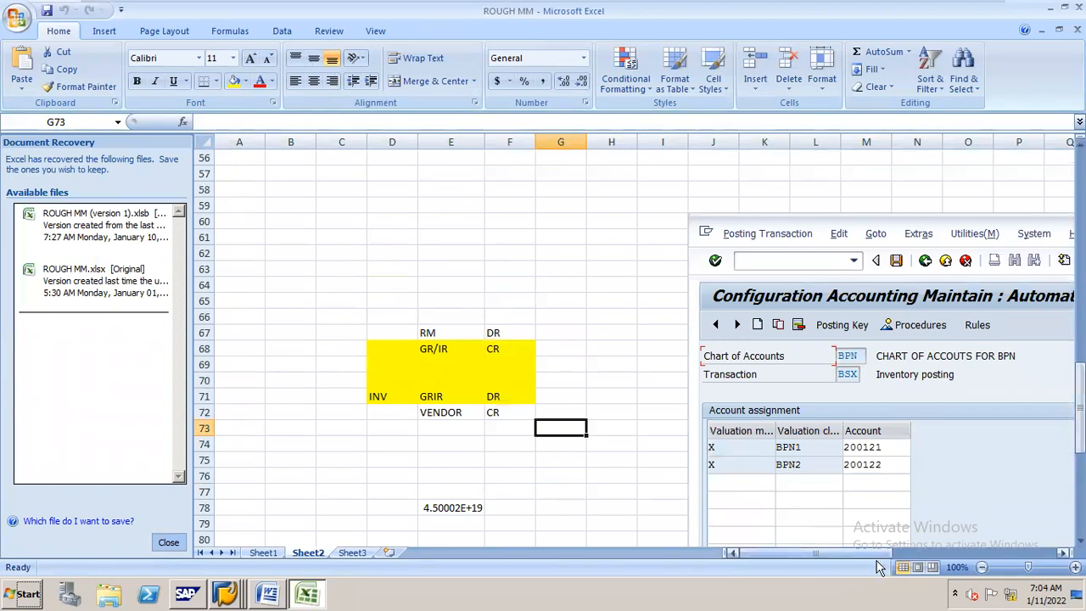
left_click_drag(862, 559, 954, 555)
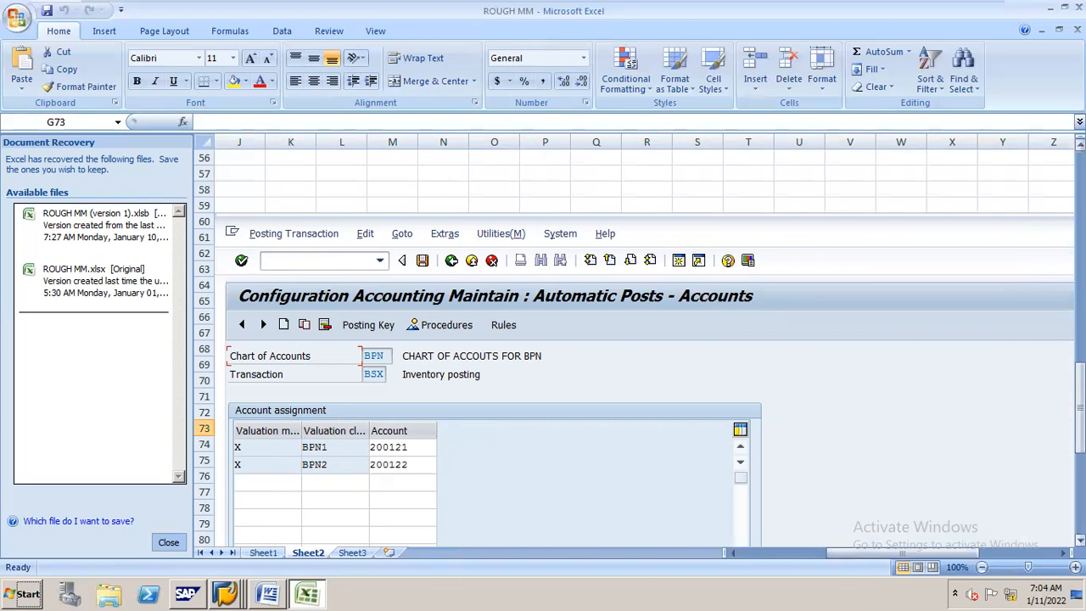
left_click_drag(1080, 386, 1081, 221)
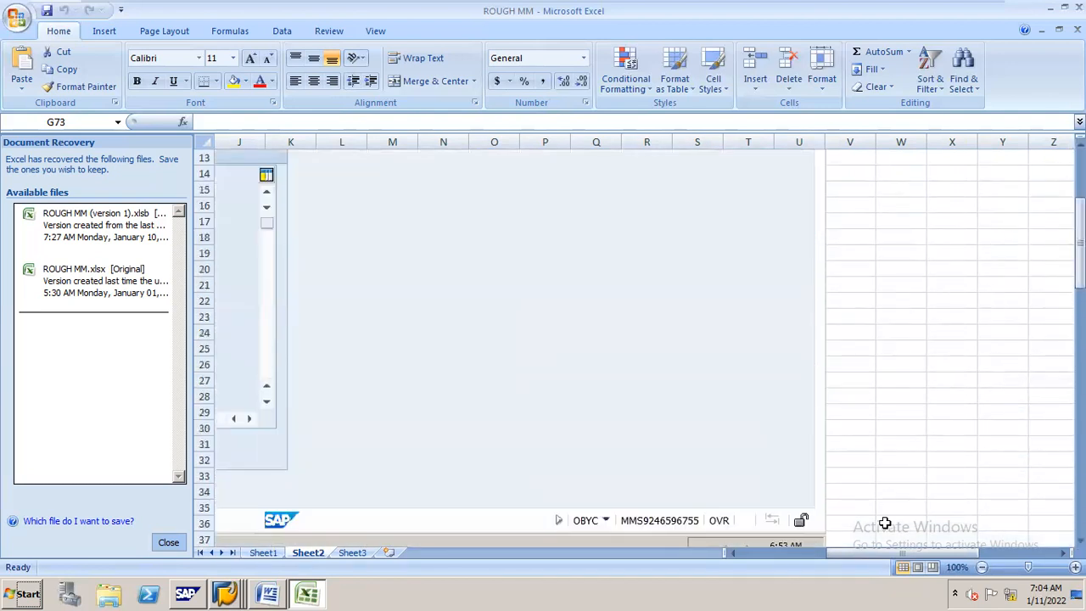
left_click_drag(886, 553, 711, 566)
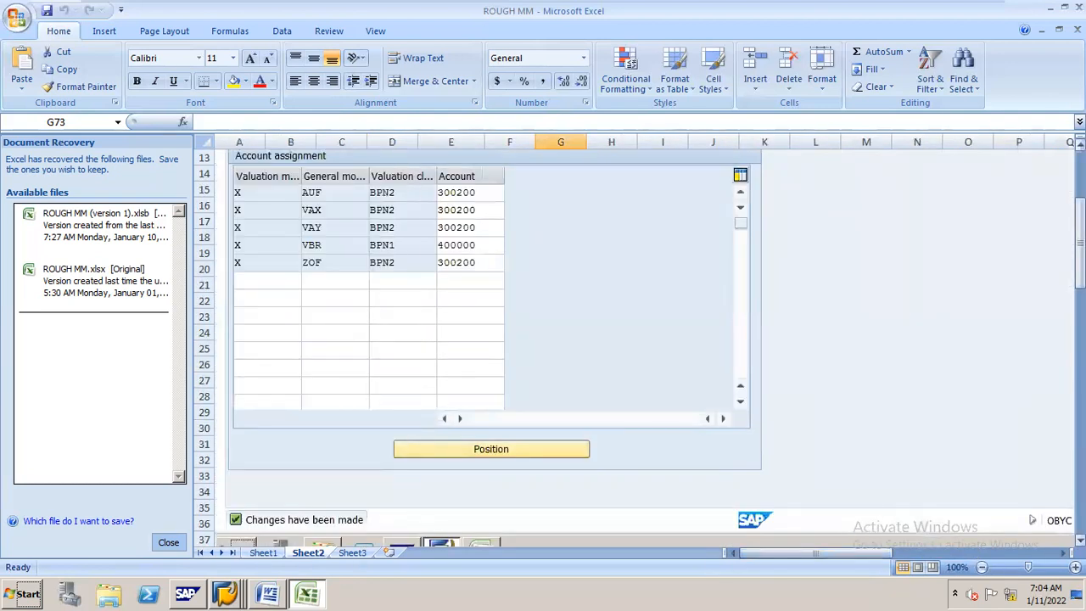
left_click_drag(1081, 246, 1081, 193)
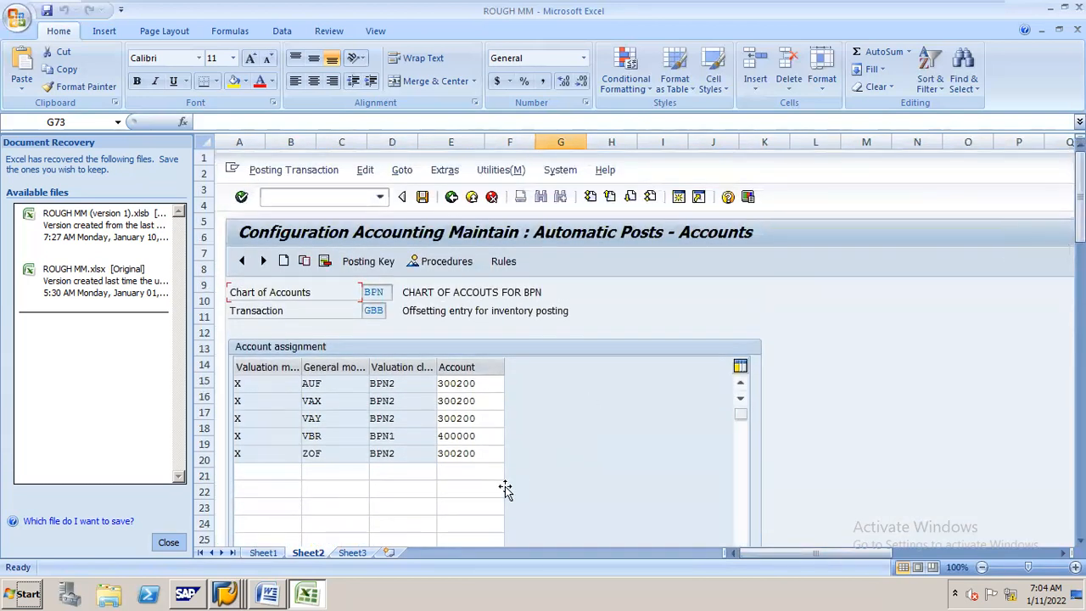
Examine the FI-MM OBYC notes on Sheet1, comparing transaction keys, grouping code, valuation class and GL accounts
left_click(263, 553)
left_click_drag(1080, 374, 1080, 267)
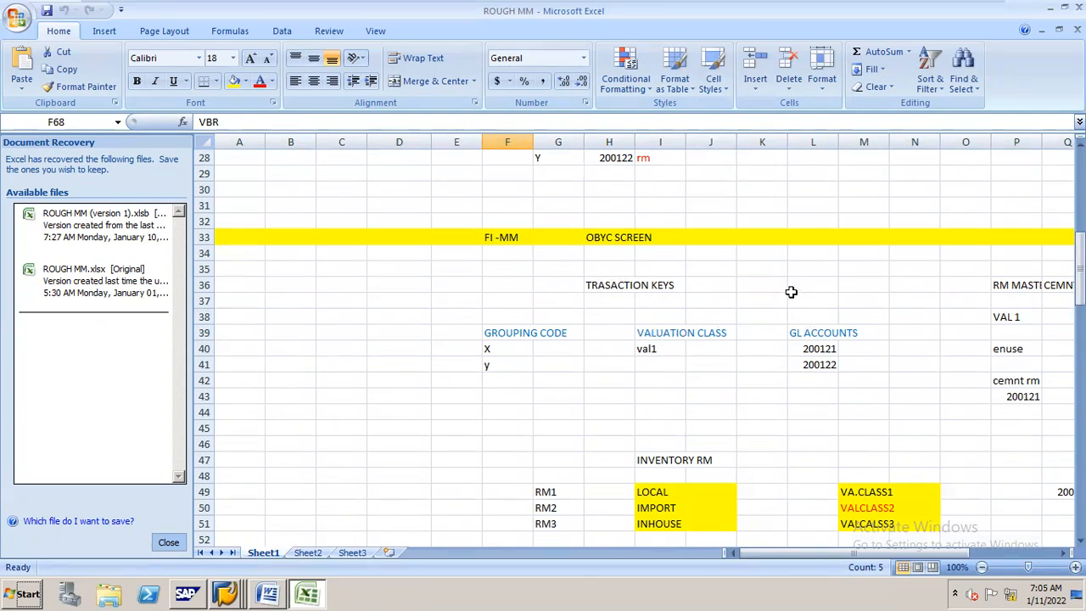
left_click(808, 332)
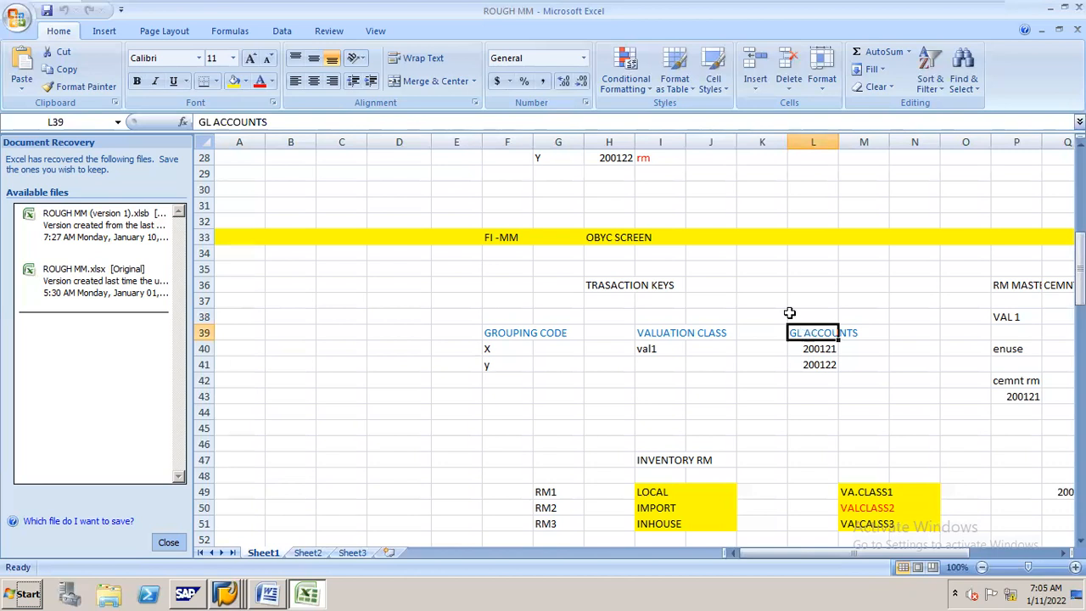
left_click(668, 285)
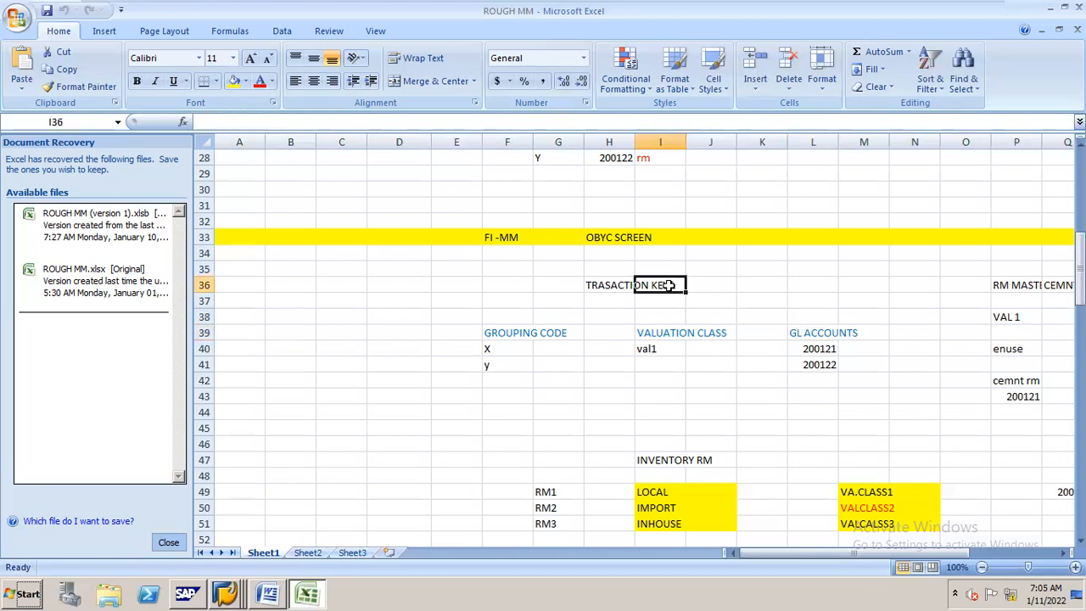
left_click(559, 331)
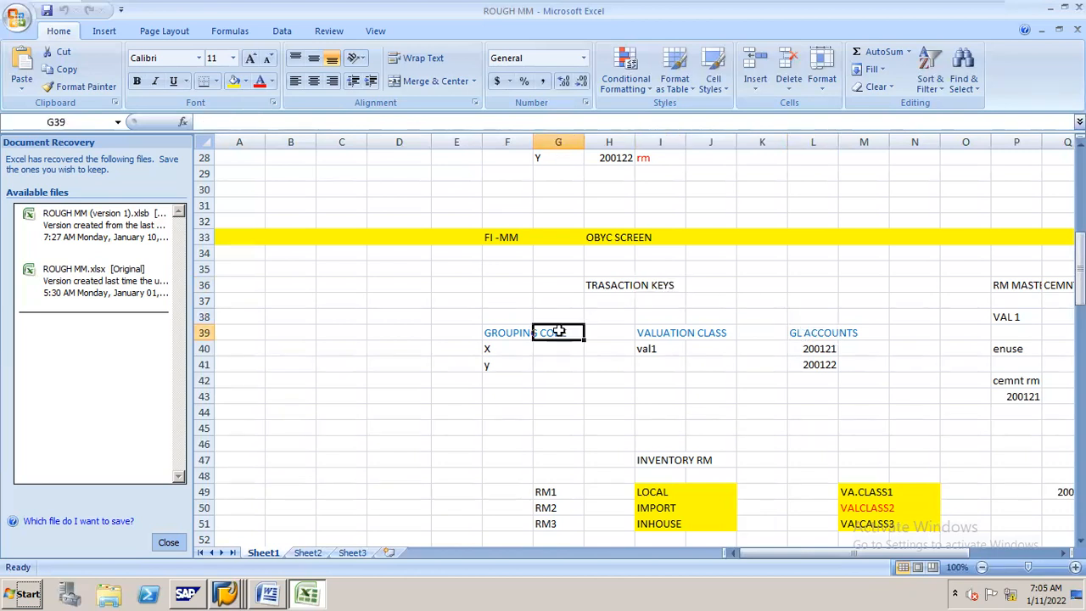
left_click(691, 333)
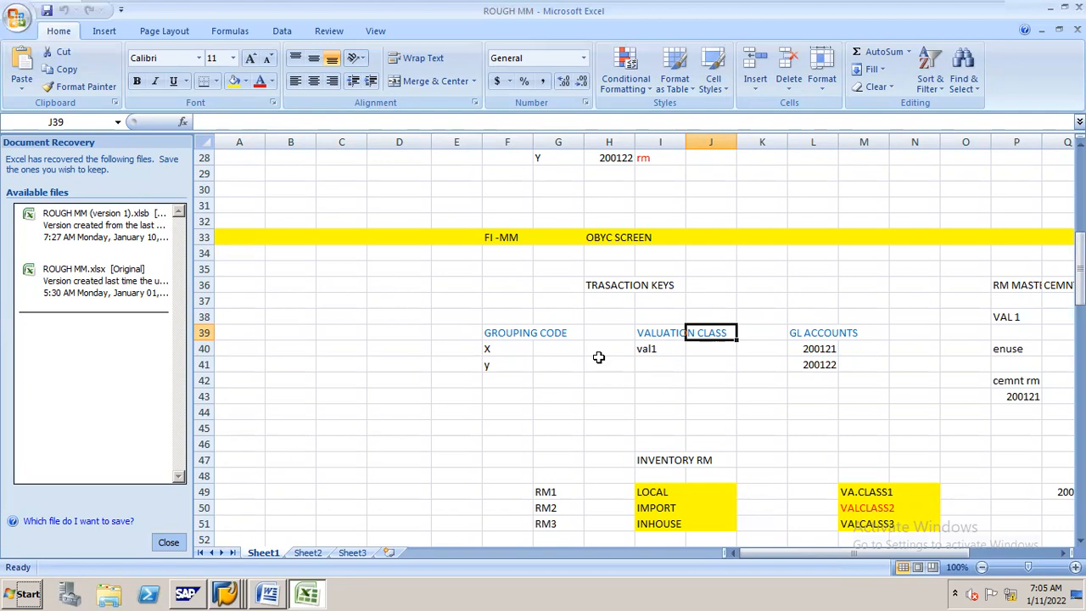
left_click(555, 331)
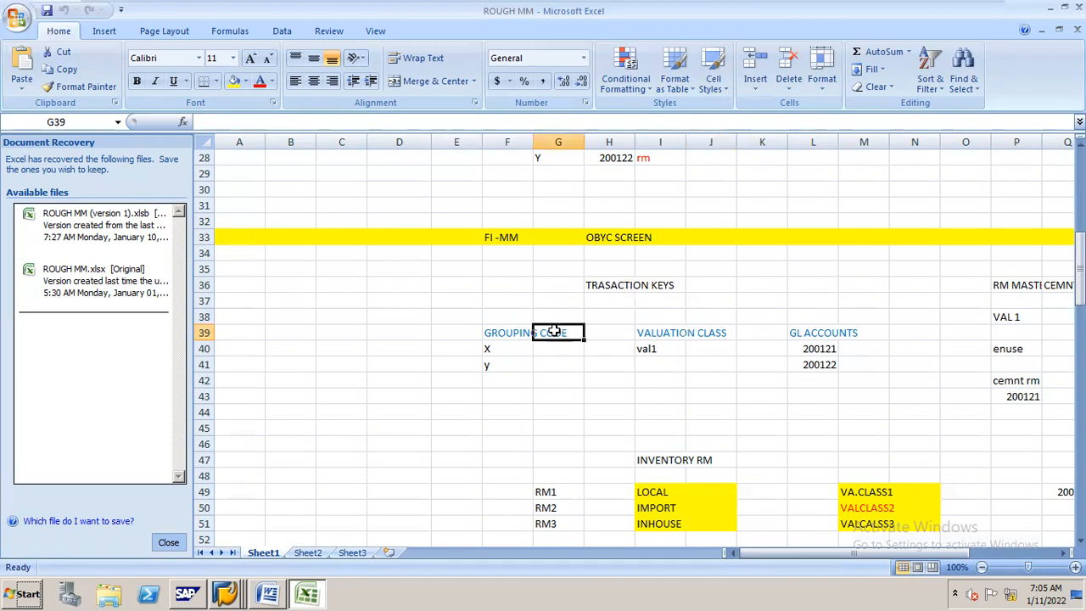
left_click(689, 332)
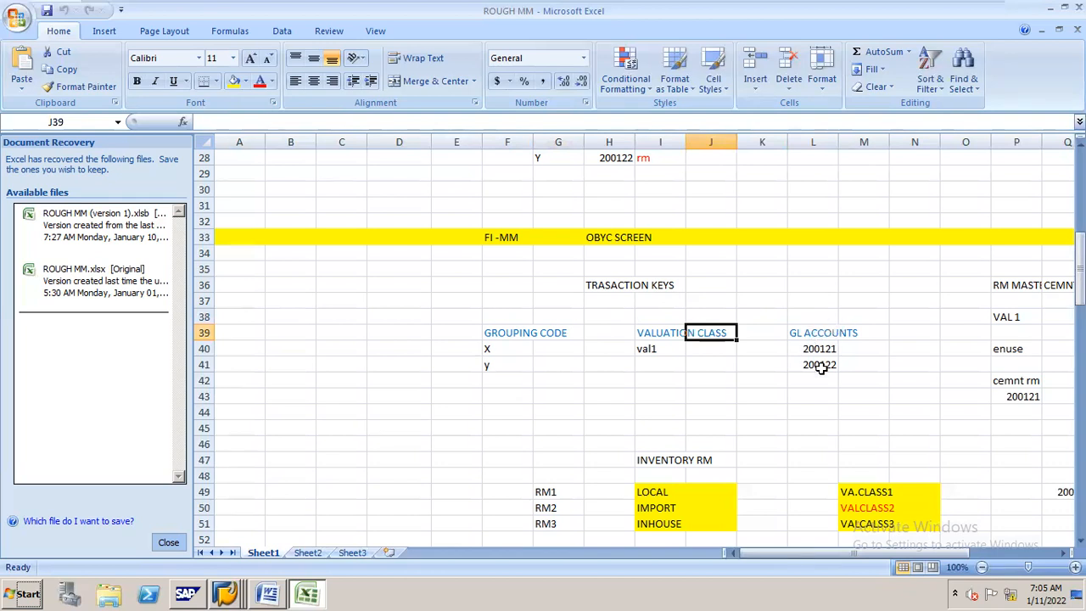
left_click(662, 289)
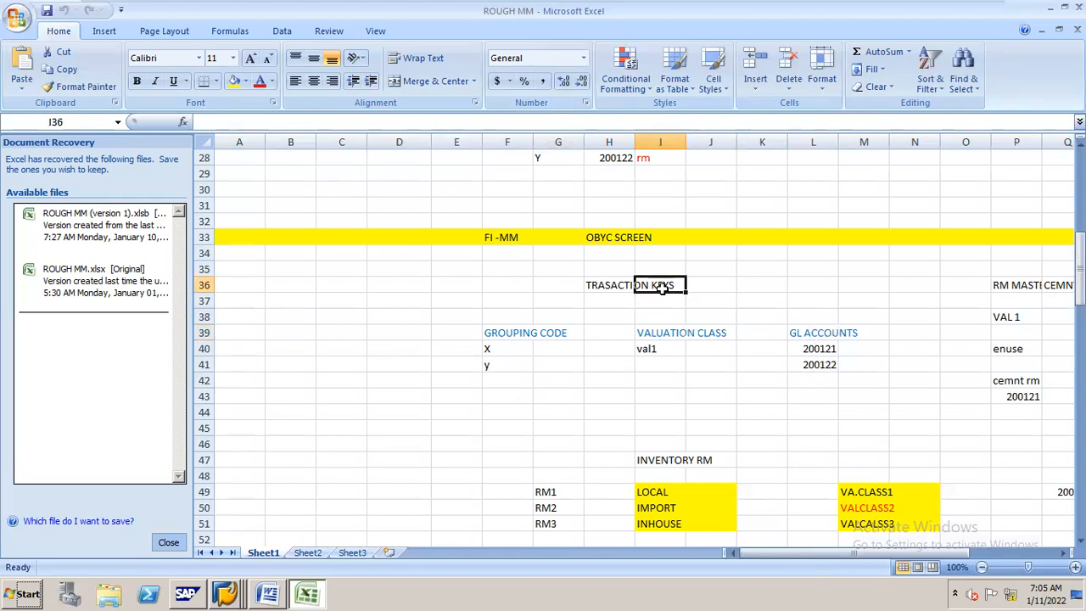
left_click(545, 333)
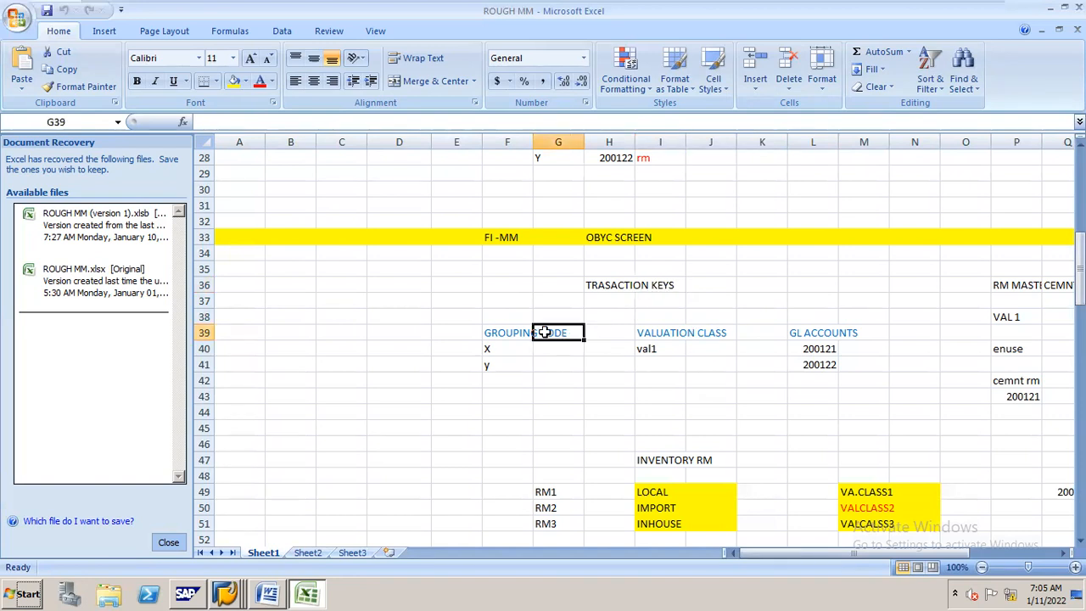
left_click(675, 334)
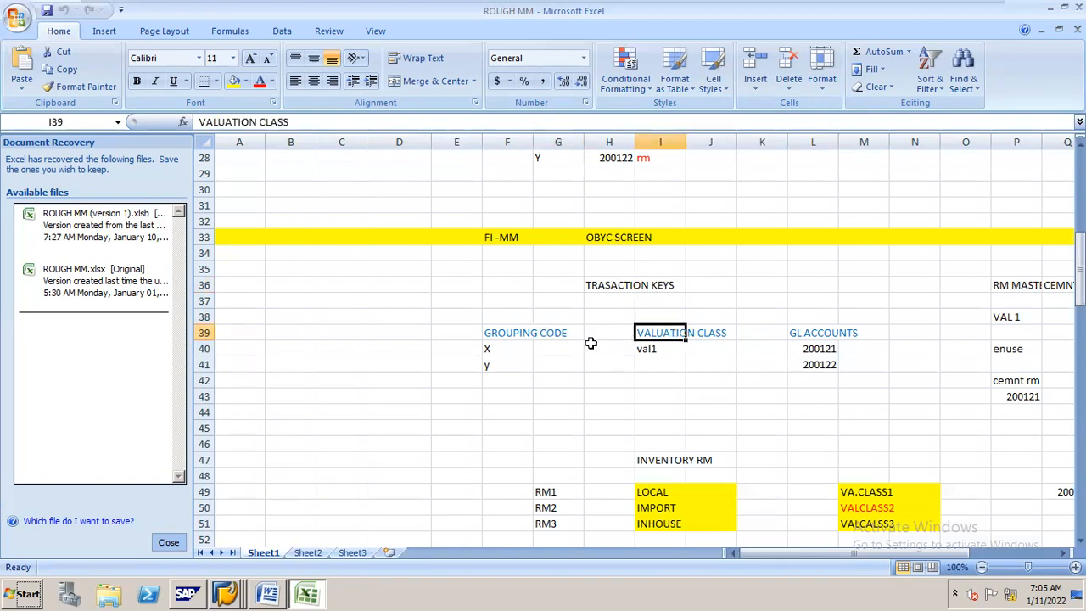
left_click(497, 334)
left_click_drag(496, 334, 560, 333)
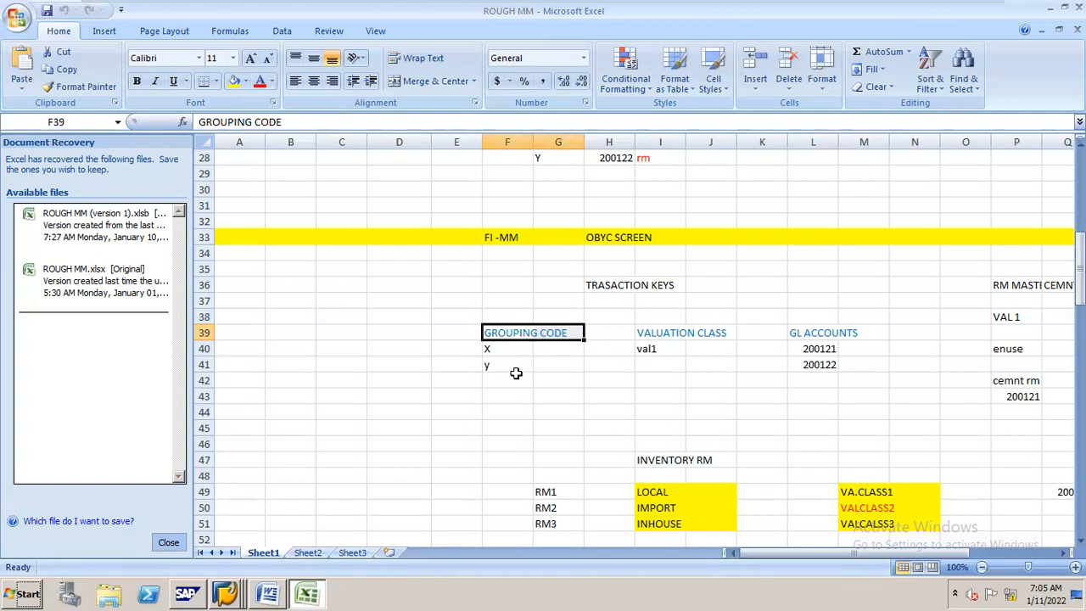
Examine the plant and group code tables on Sheet1 alongside grouping code X and its GL account in the OBYC notes
left_click_drag(1080, 277, 1080, 263)
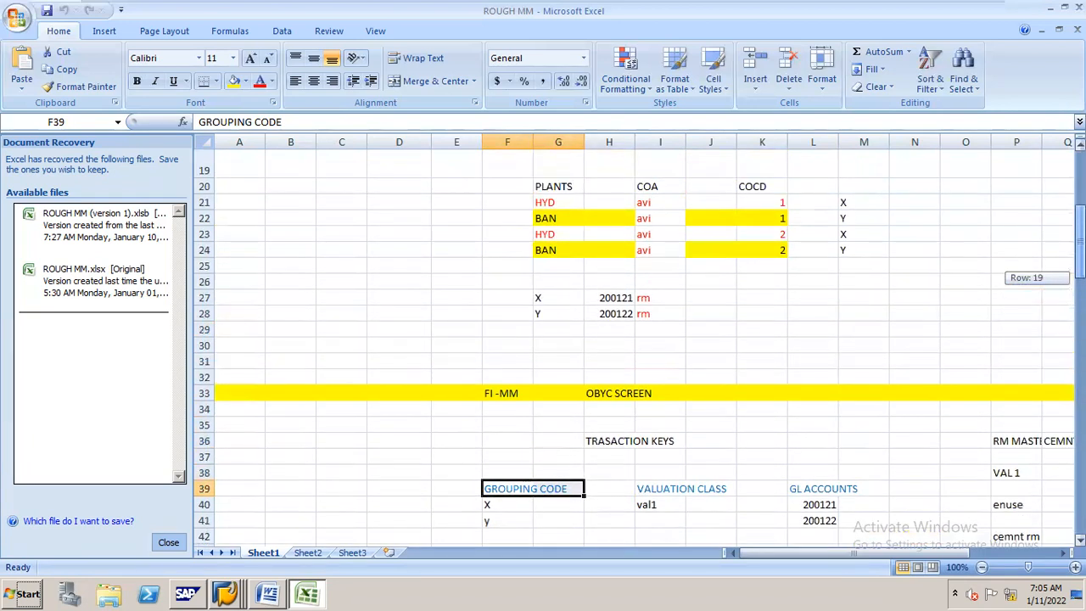
left_click_drag(1081, 263, 1081, 250)
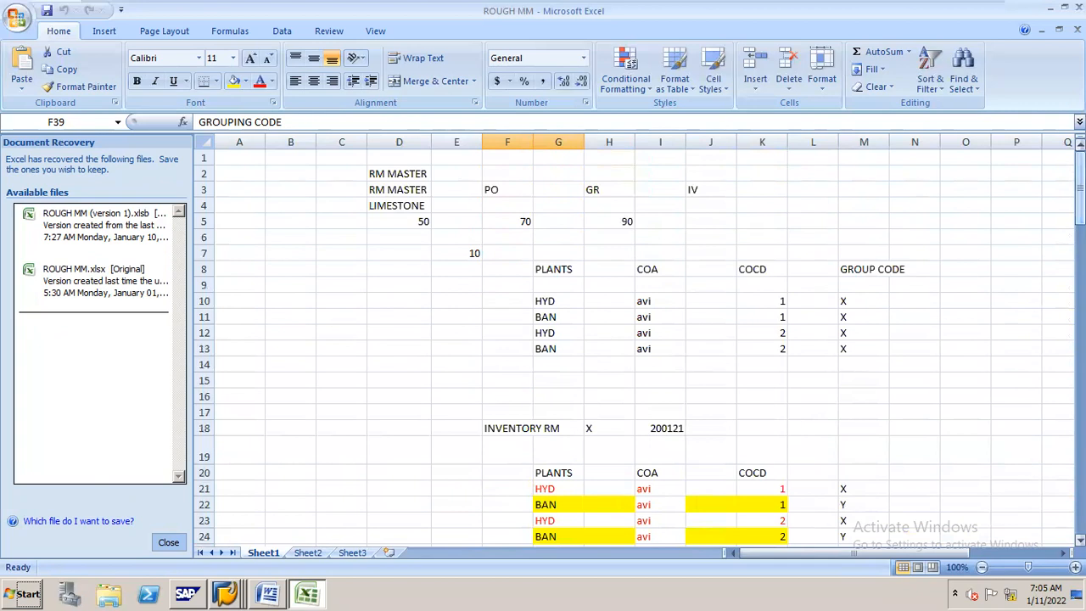
left_click_drag(1080, 249, 1080, 268)
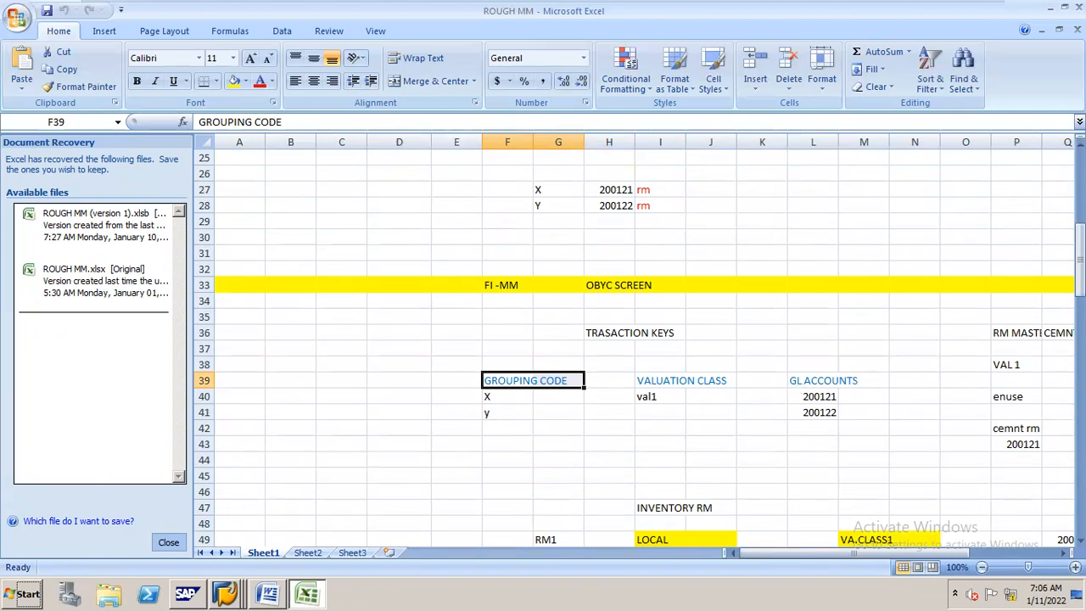
left_click_drag(1081, 275, 1080, 202)
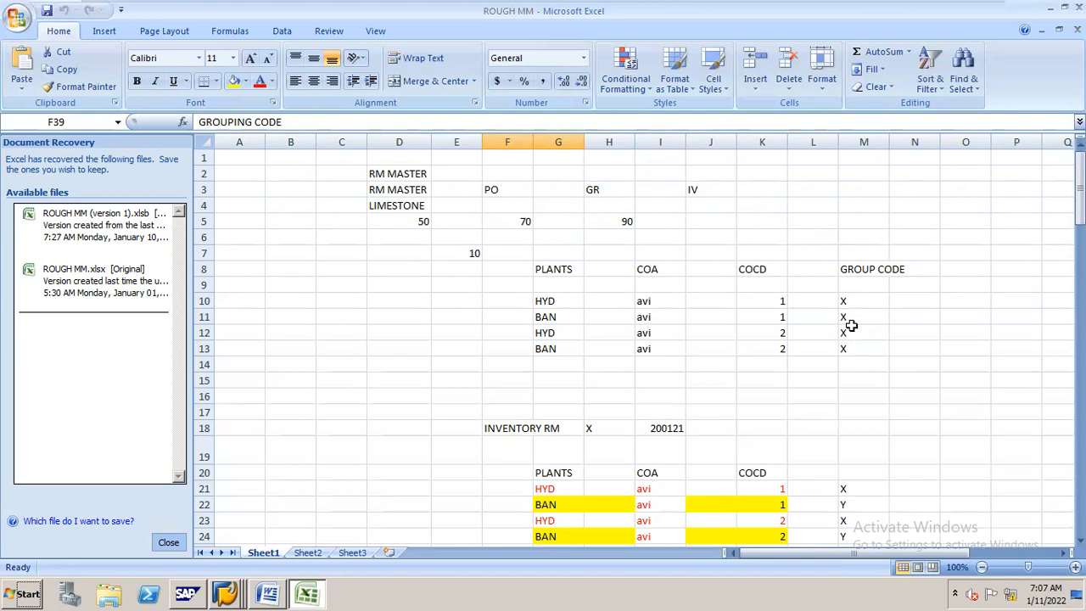
left_click_drag(1080, 180, 1080, 247)
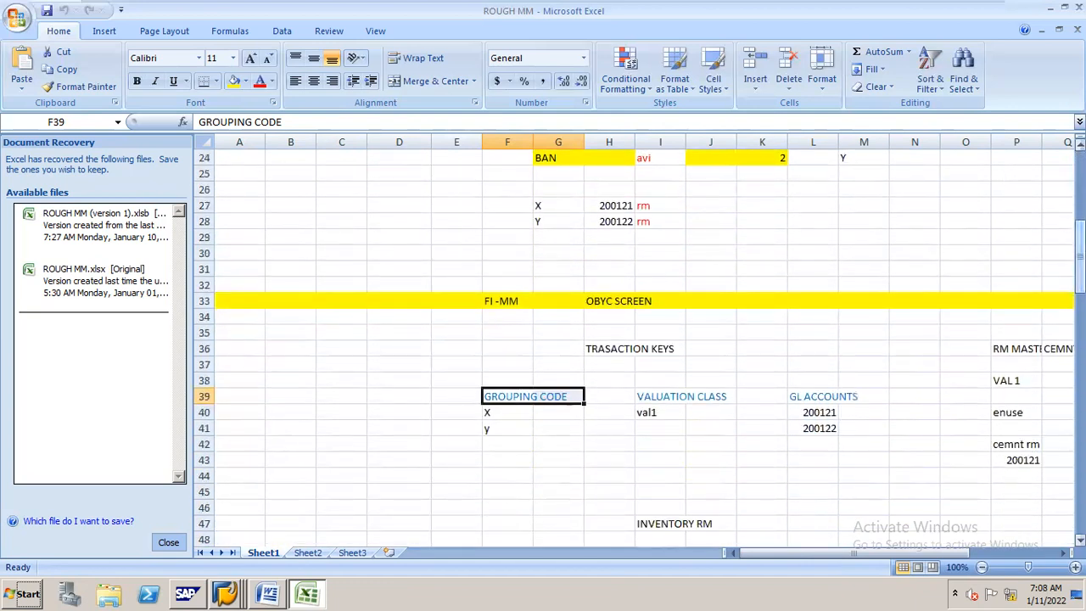
left_click(520, 413)
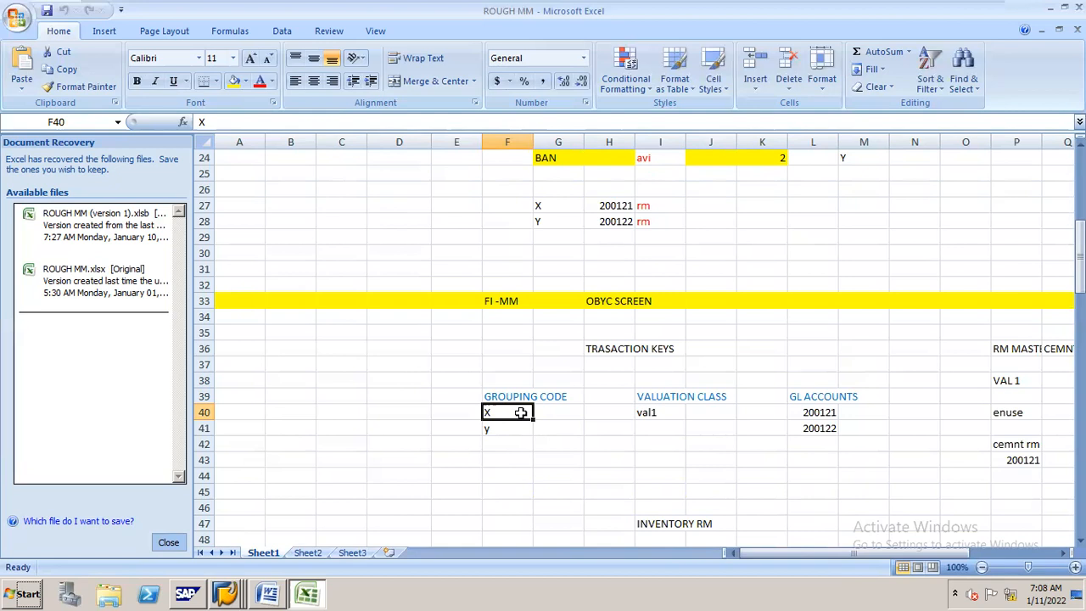
left_click(801, 411)
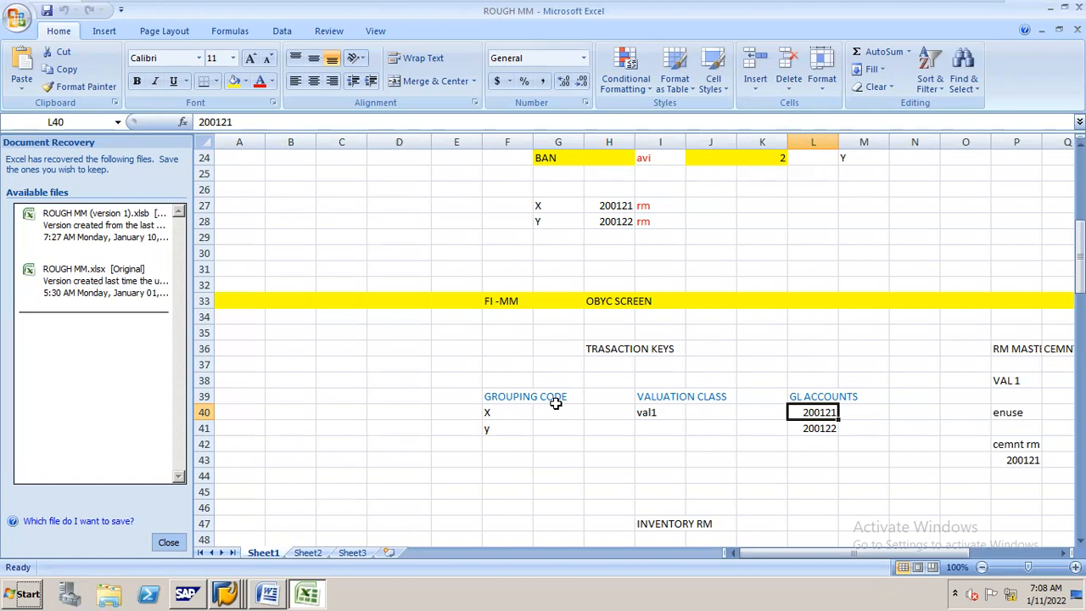
left_click(510, 411)
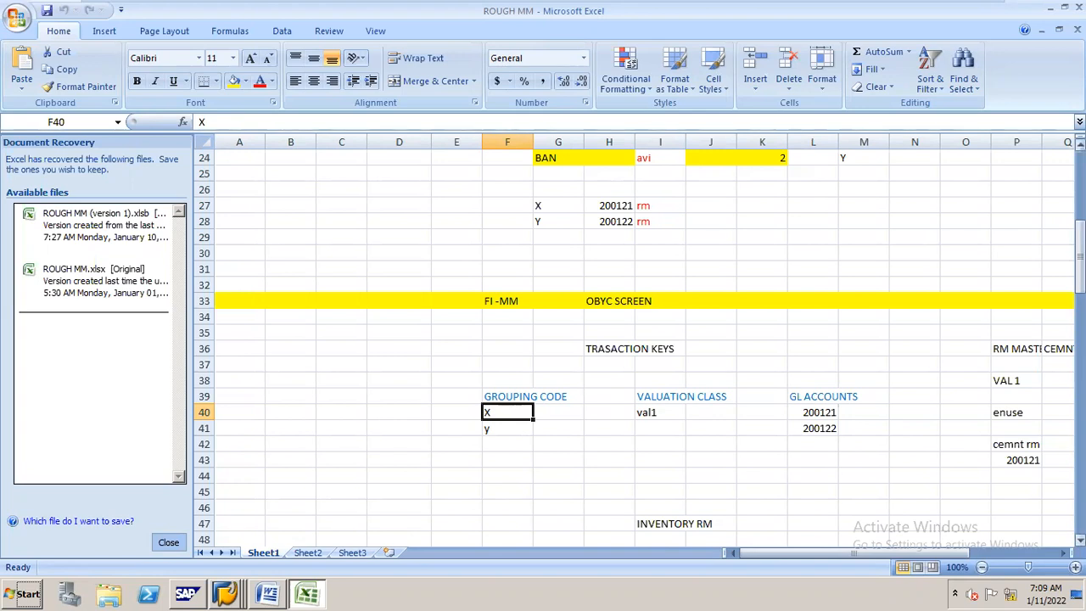
Compare the HYD and BAN plant rows in the second plant table with the raw material GL accounts listed below it
left_click_drag(1081, 270, 1080, 222)
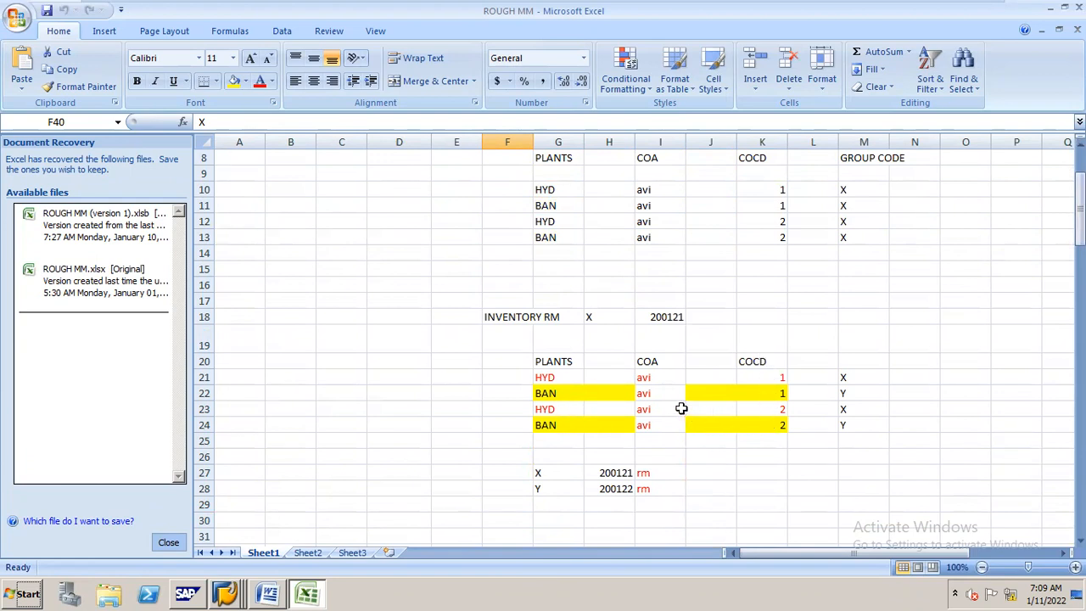
left_click(562, 393)
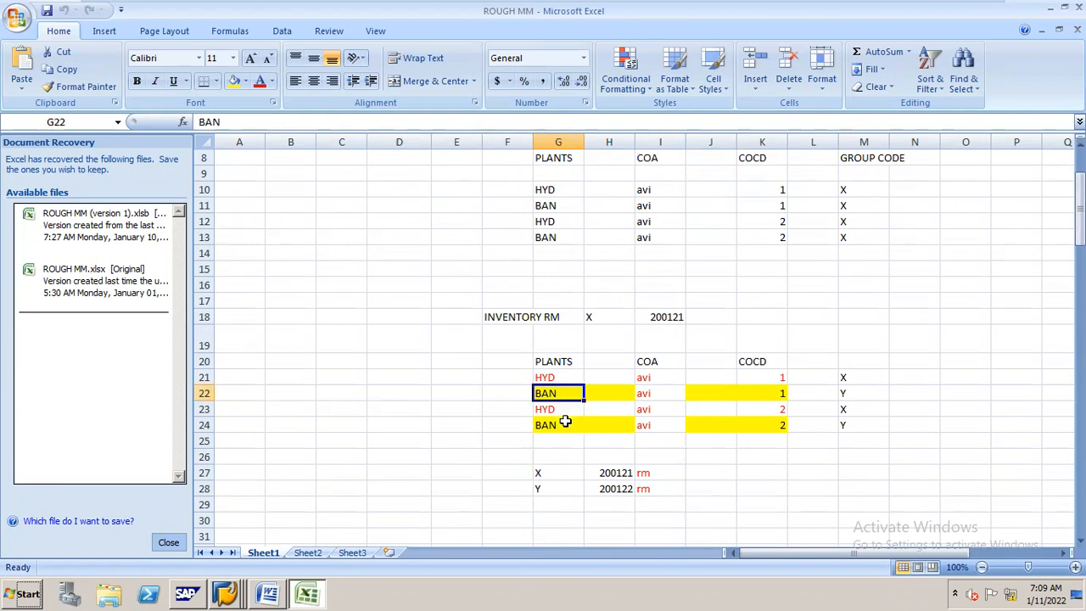
left_click(565, 429)
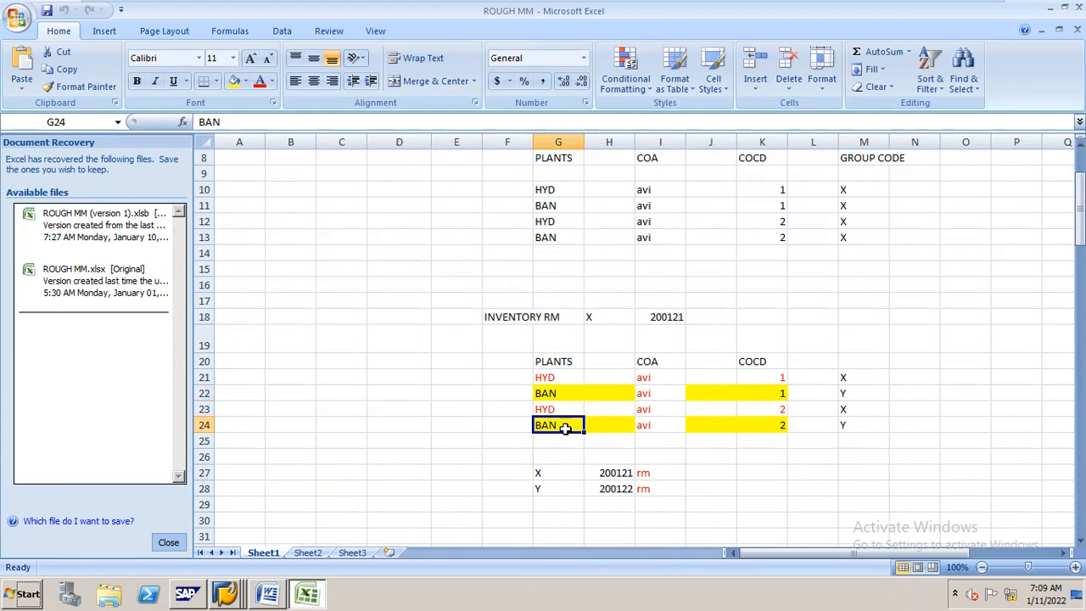
left_click(560, 374)
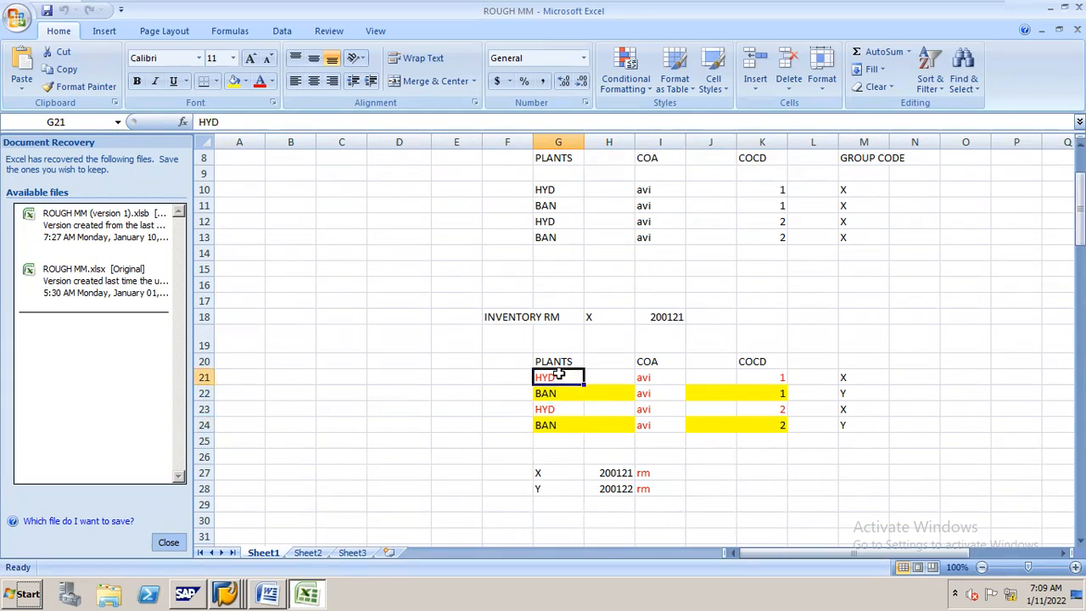
left_click(552, 409)
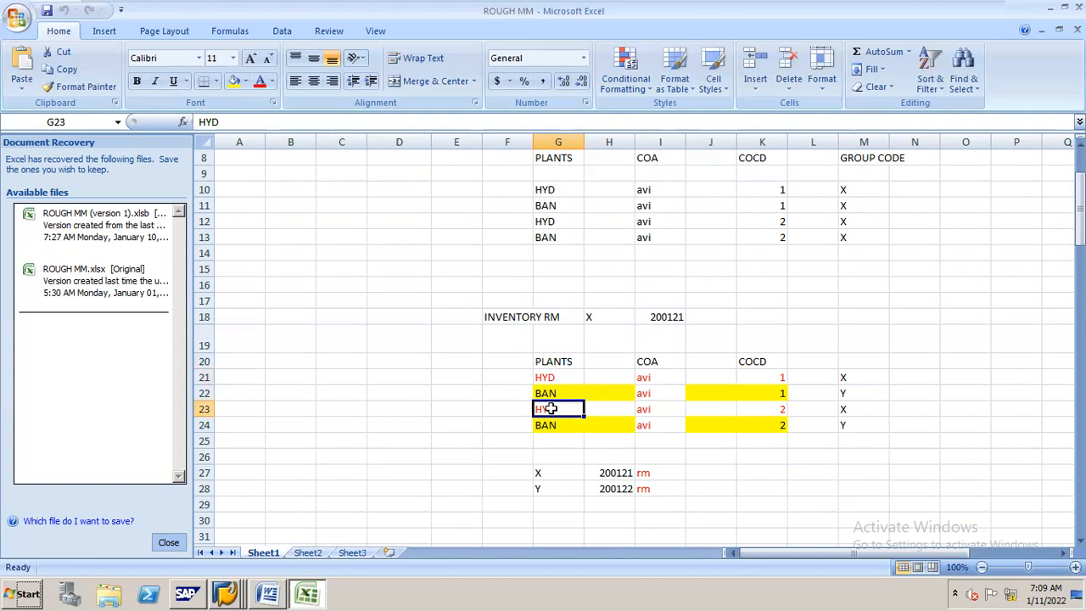
left_click(593, 469)
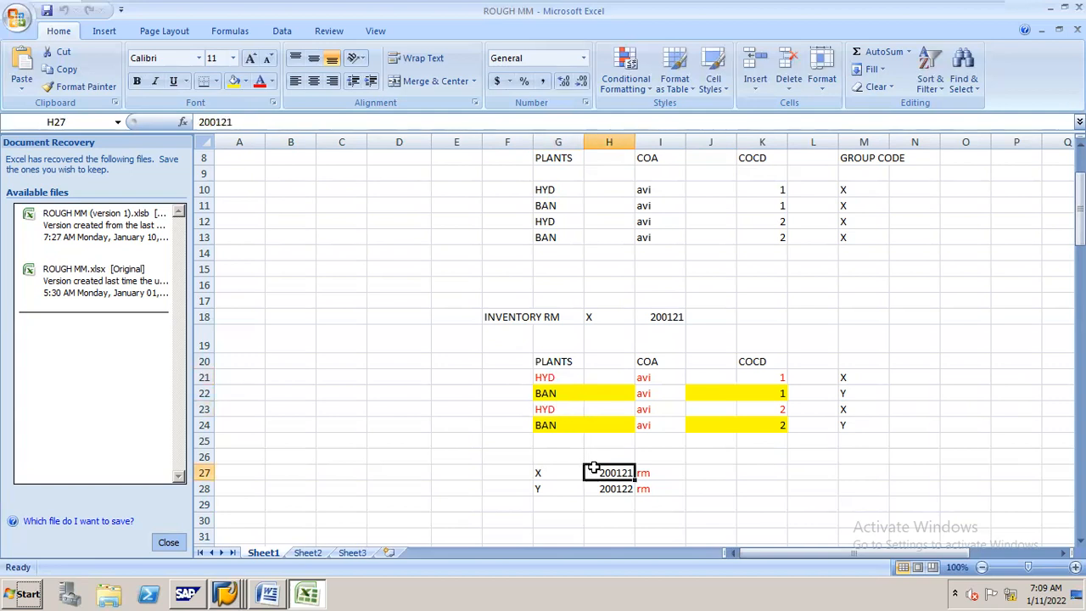
left_click(576, 394)
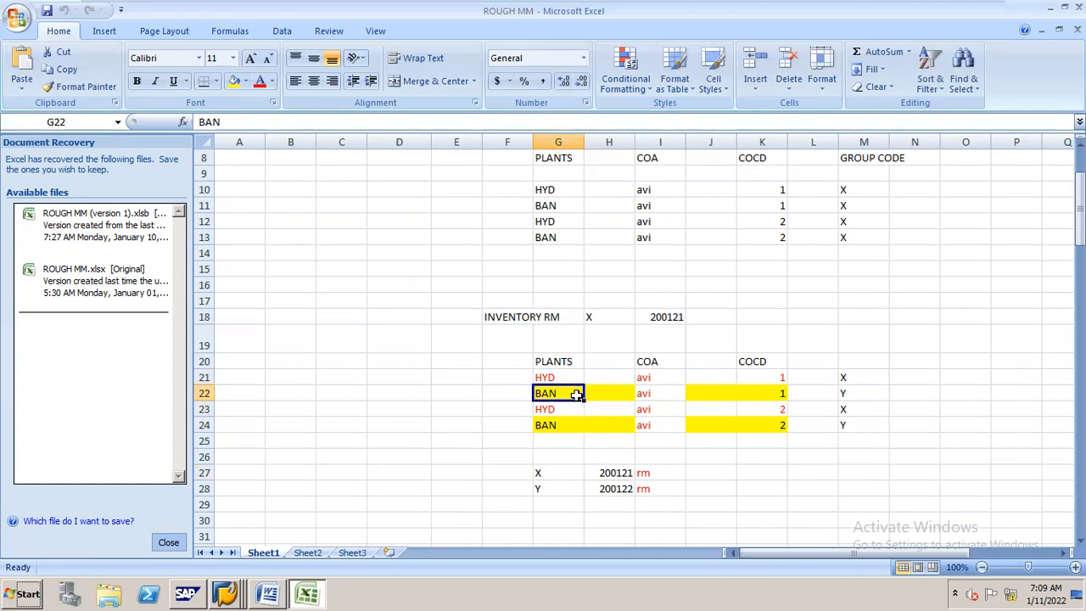
left_click(618, 489)
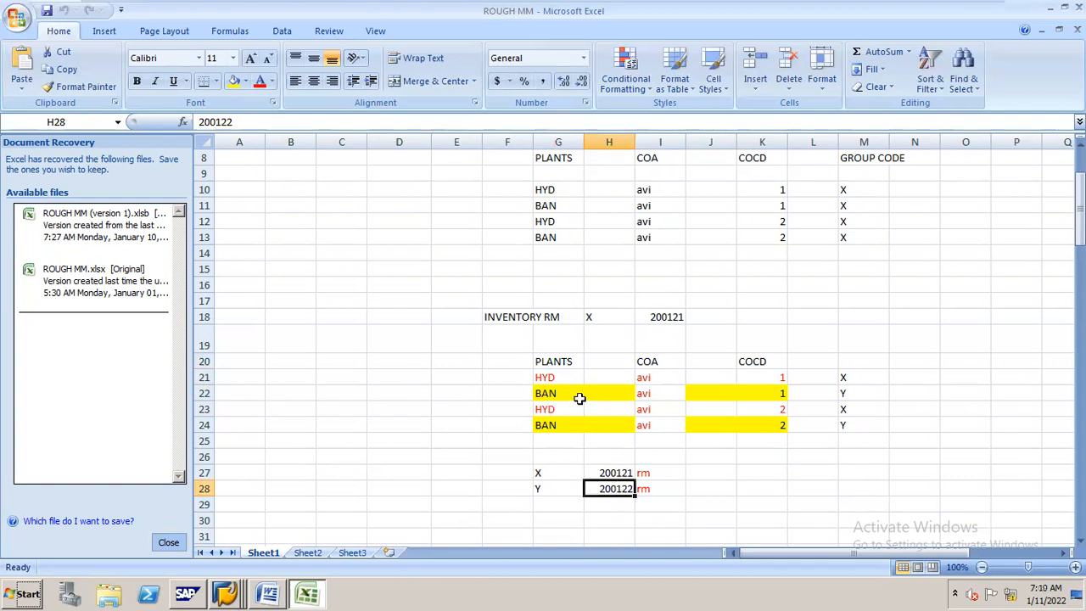
left_click(601, 472)
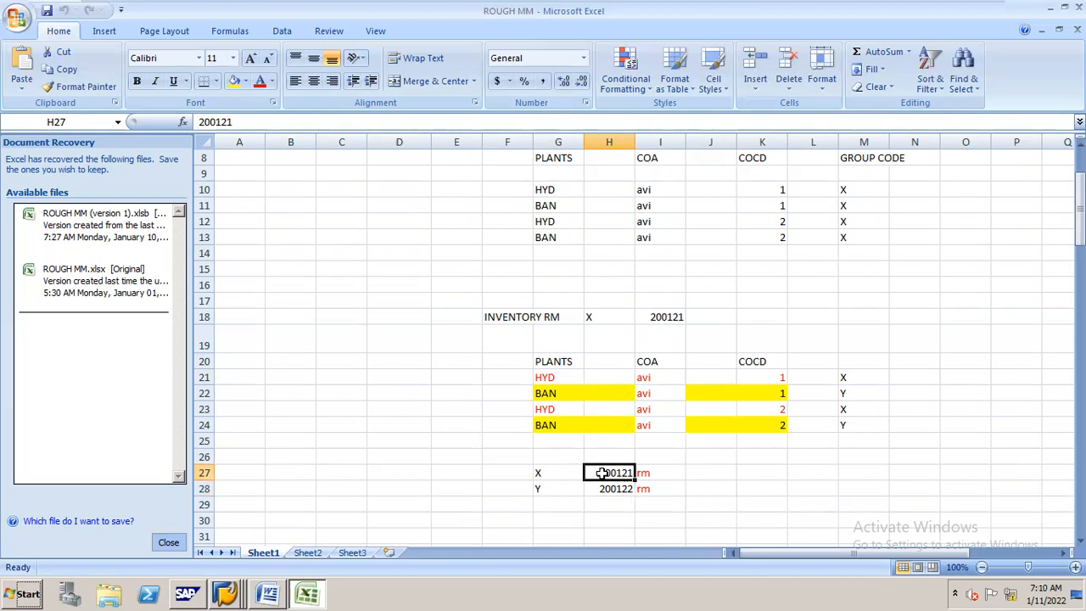
left_click(606, 492)
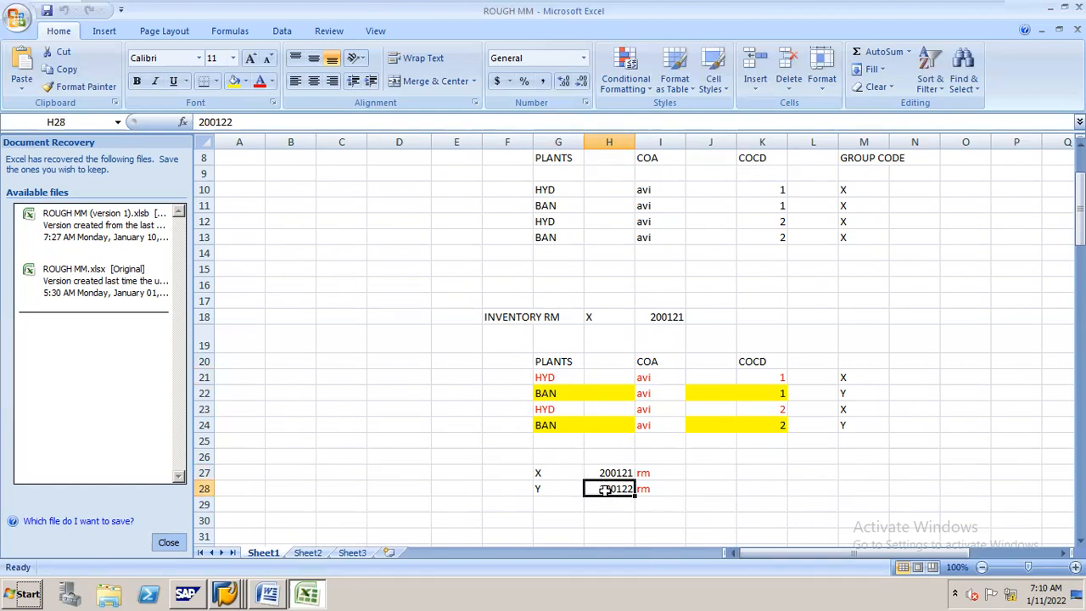
Trace the group codes of the second plant table's rows to the grouping code and GL account columns in the OBYC notes
left_click(562, 473)
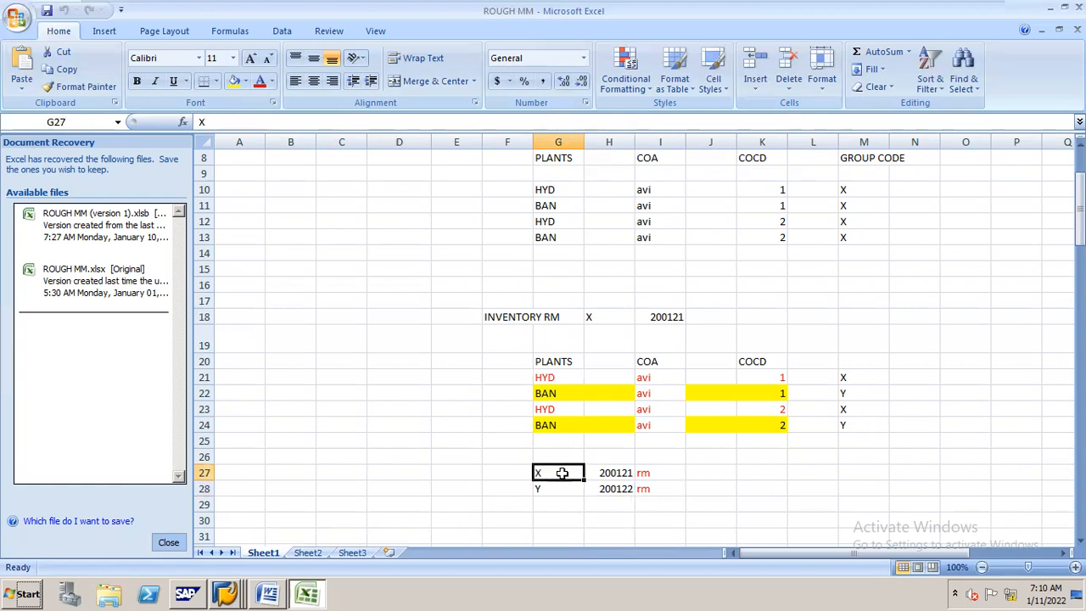
left_click(848, 375)
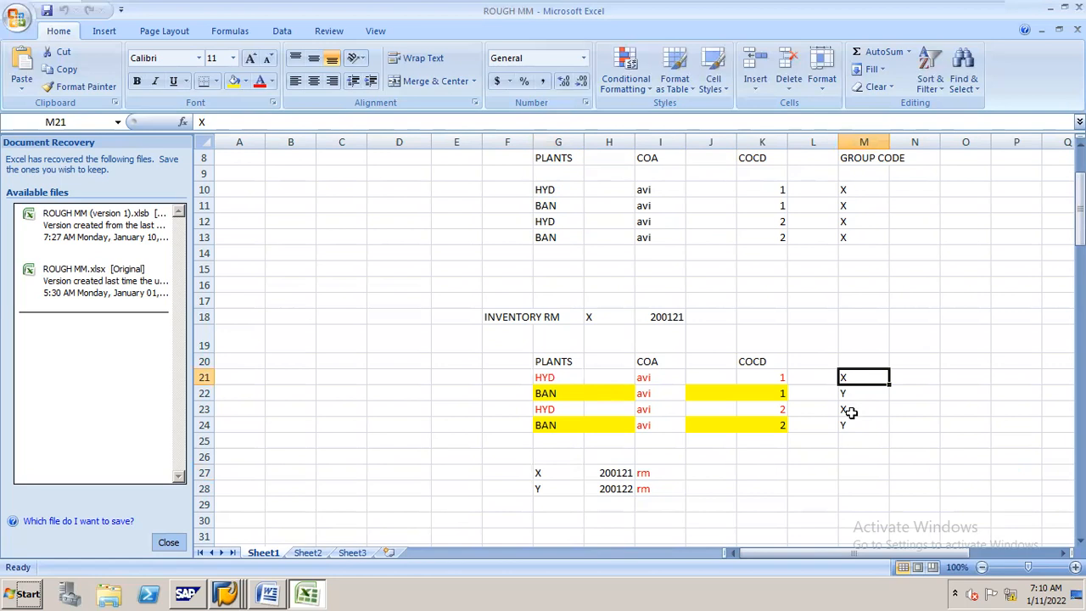
left_click(853, 408)
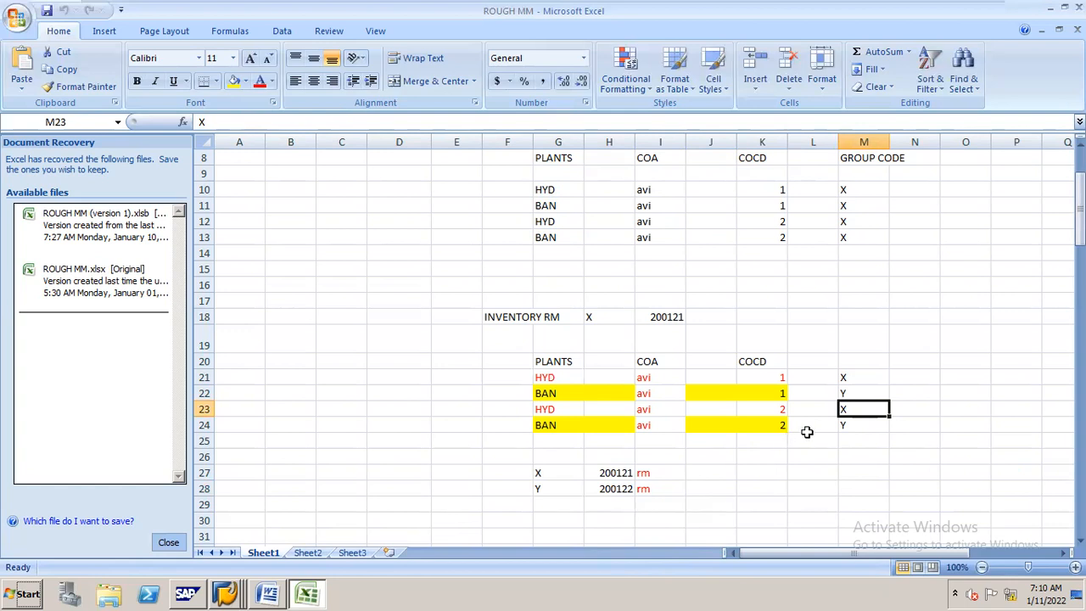
left_click(844, 393)
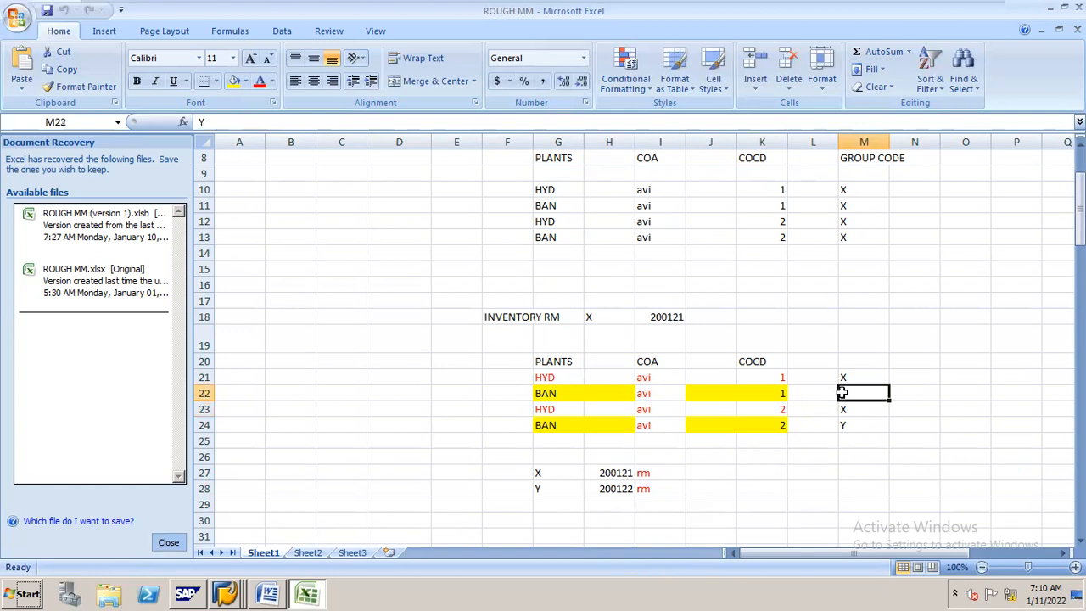
left_click(846, 425)
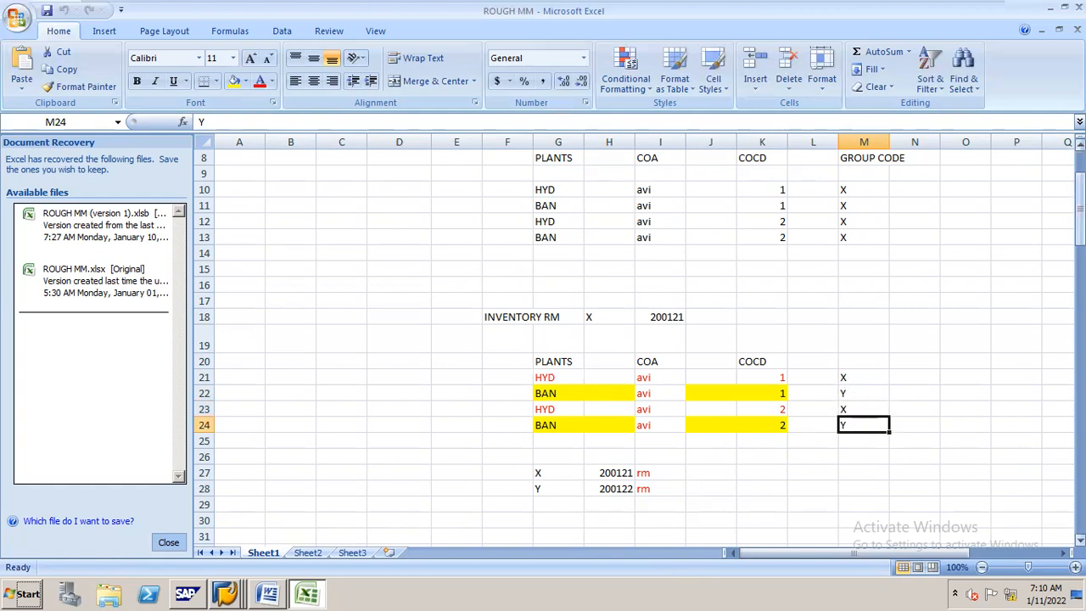
left_click_drag(1081, 208, 1080, 267)
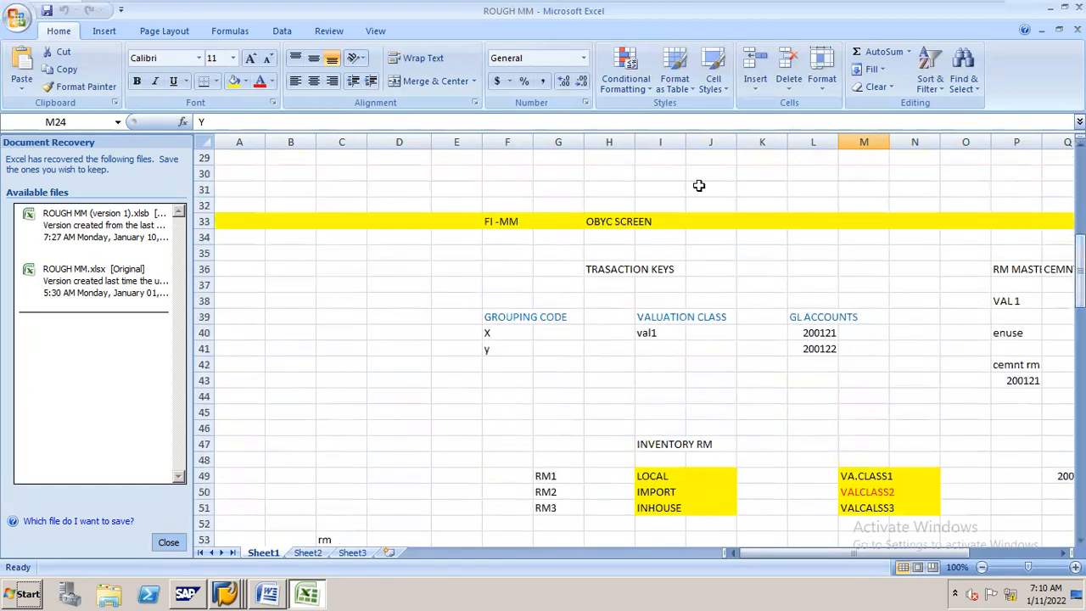
left_click(498, 334)
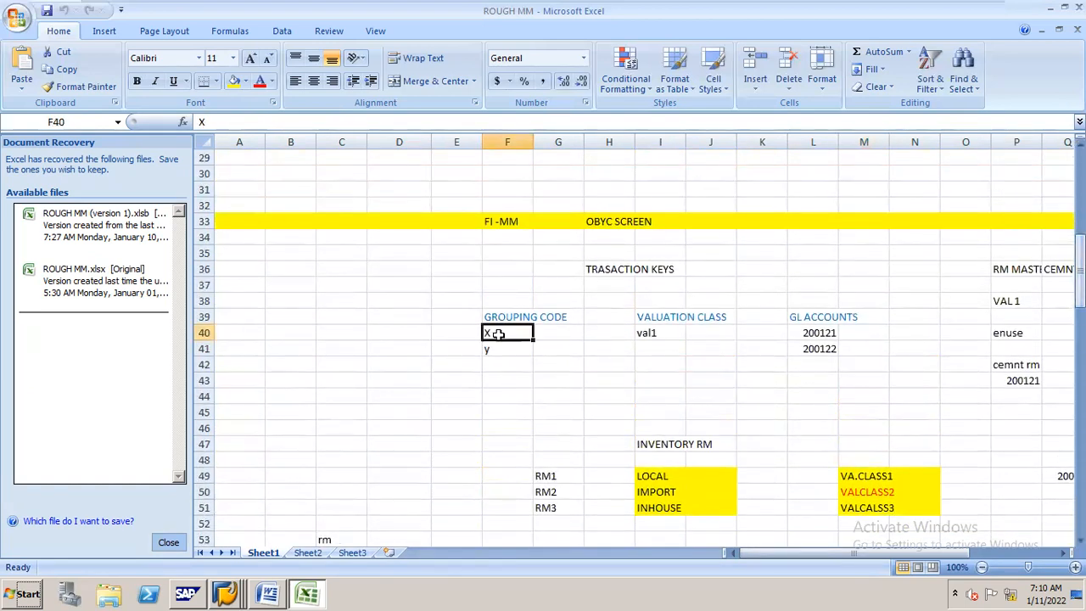
left_click(825, 334)
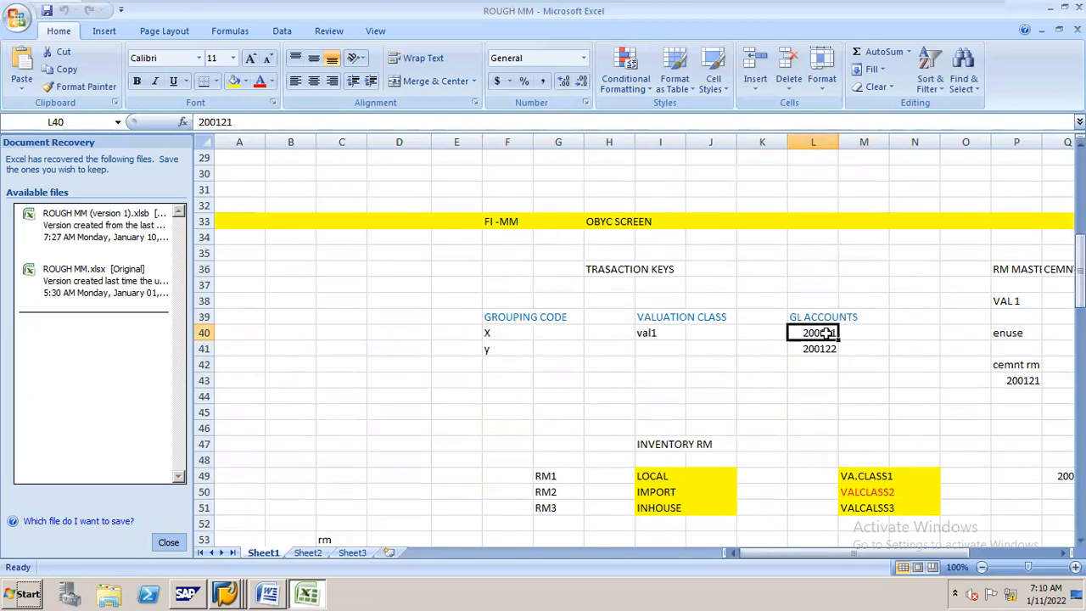
left_click(500, 334)
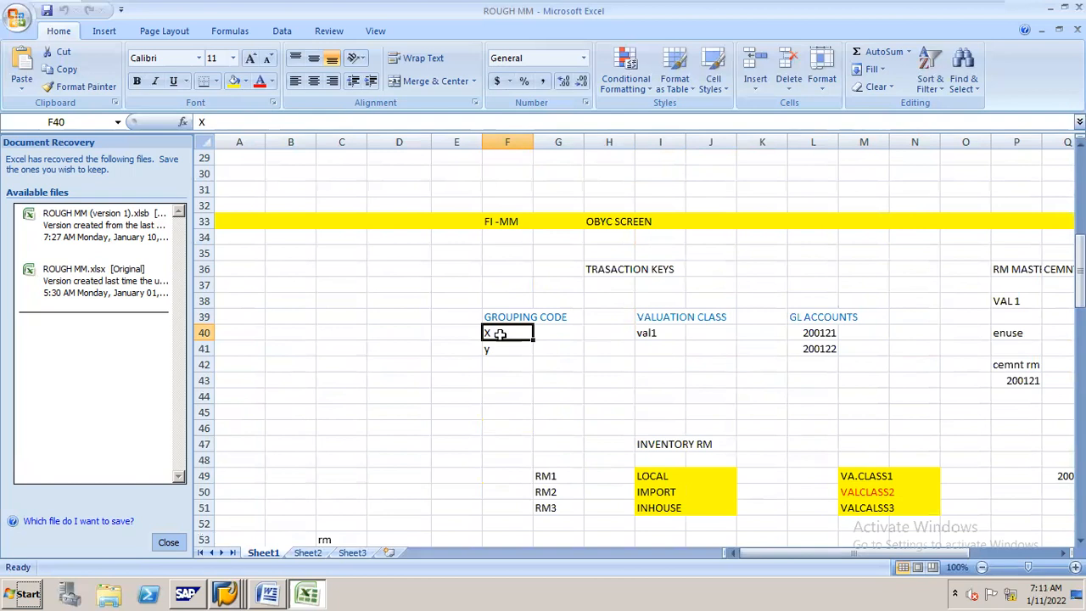
Recheck which HYD plant rows share group code X across both company codes, and relate them to the OBYC grouping code entry
left_click_drag(1080, 273, 1080, 254)
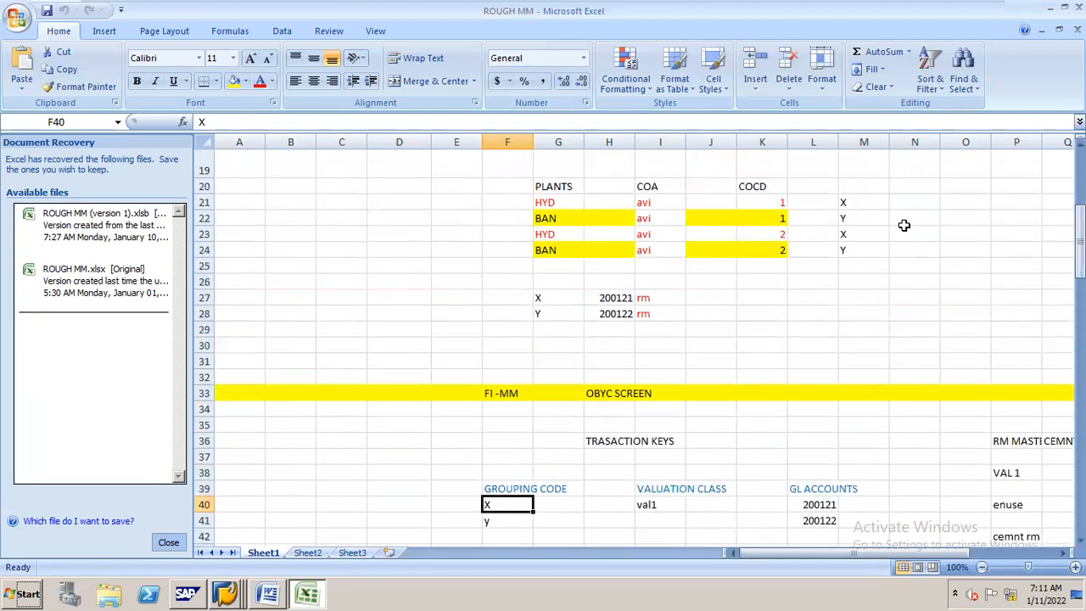
left_click(845, 202)
left_click(567, 204)
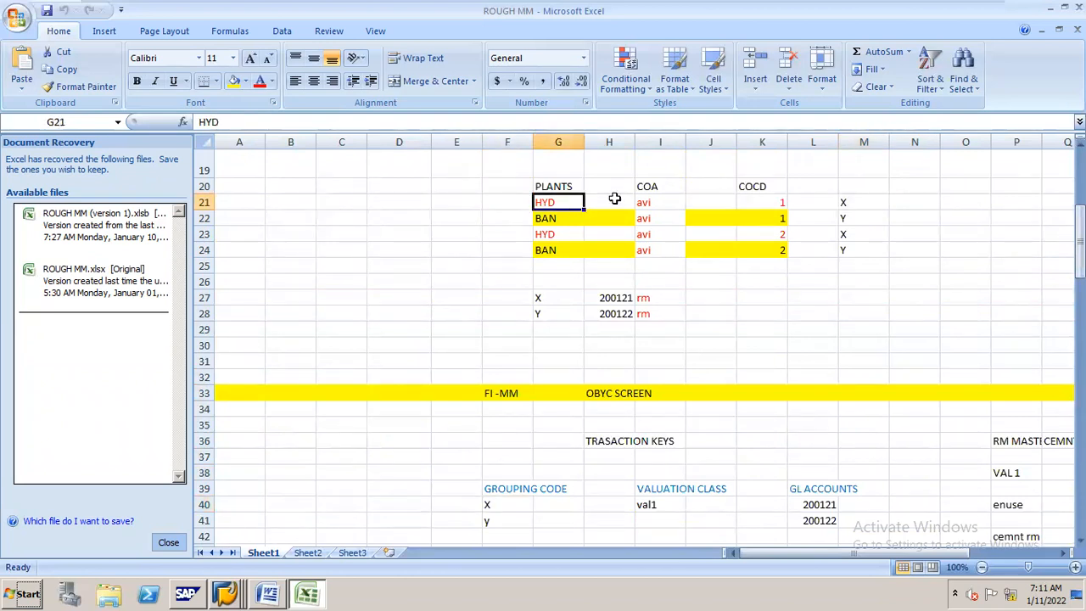
left_click(847, 235)
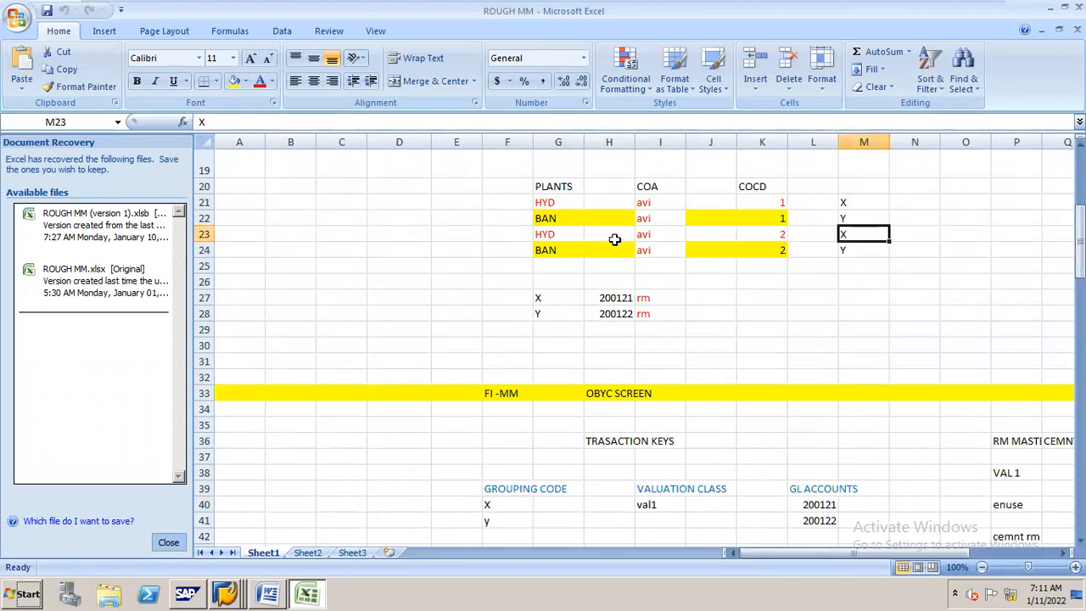
left_click(570, 235)
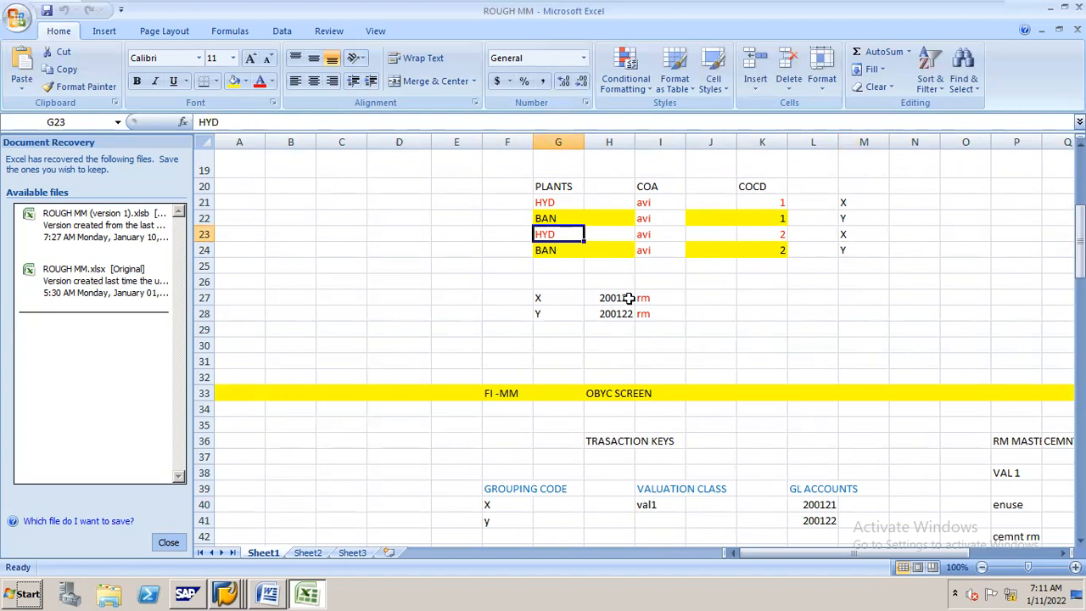
left_click(843, 202)
left_click(848, 233)
left_click(848, 204)
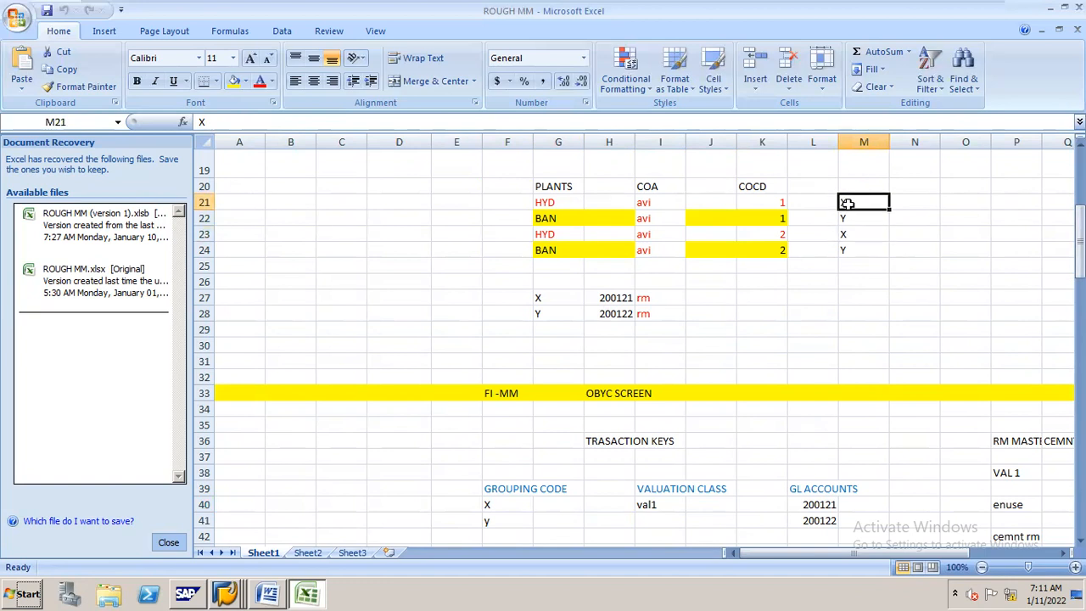
left_click(849, 235)
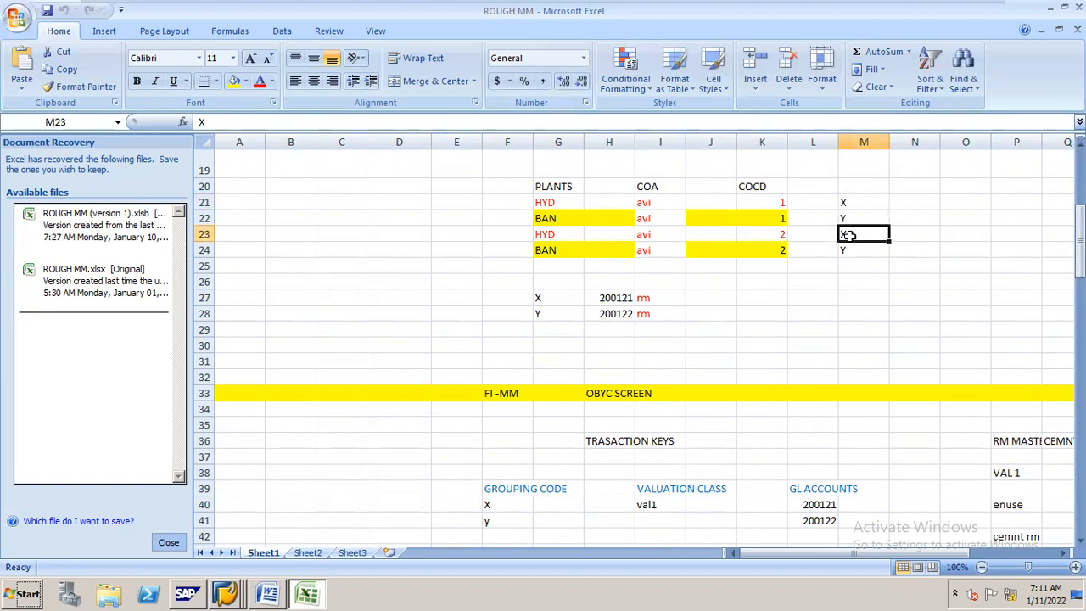
left_click_drag(1080, 231, 1079, 240)
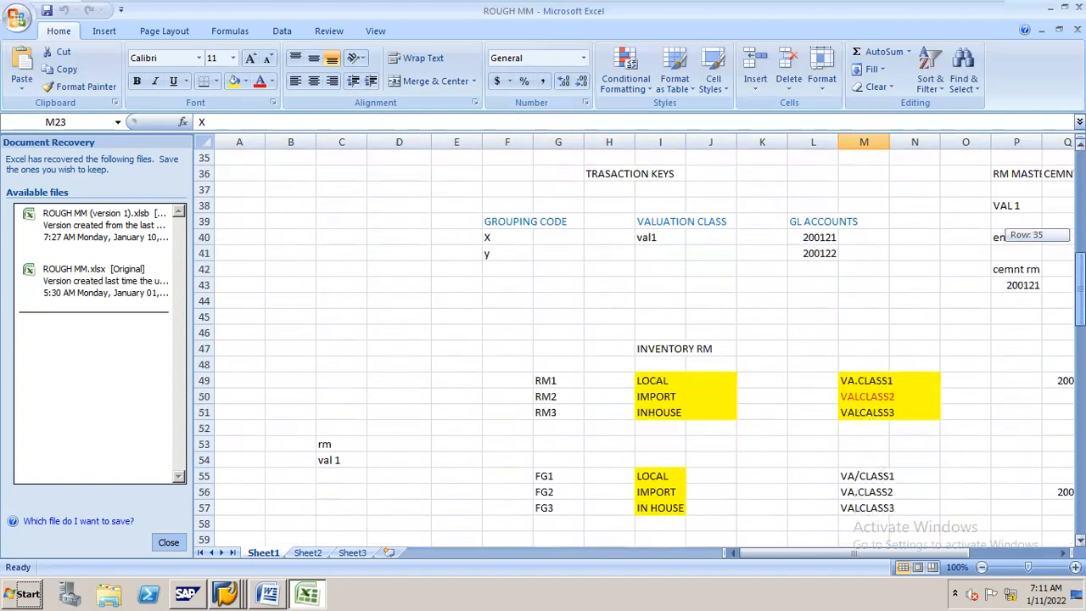
left_click(500, 242)
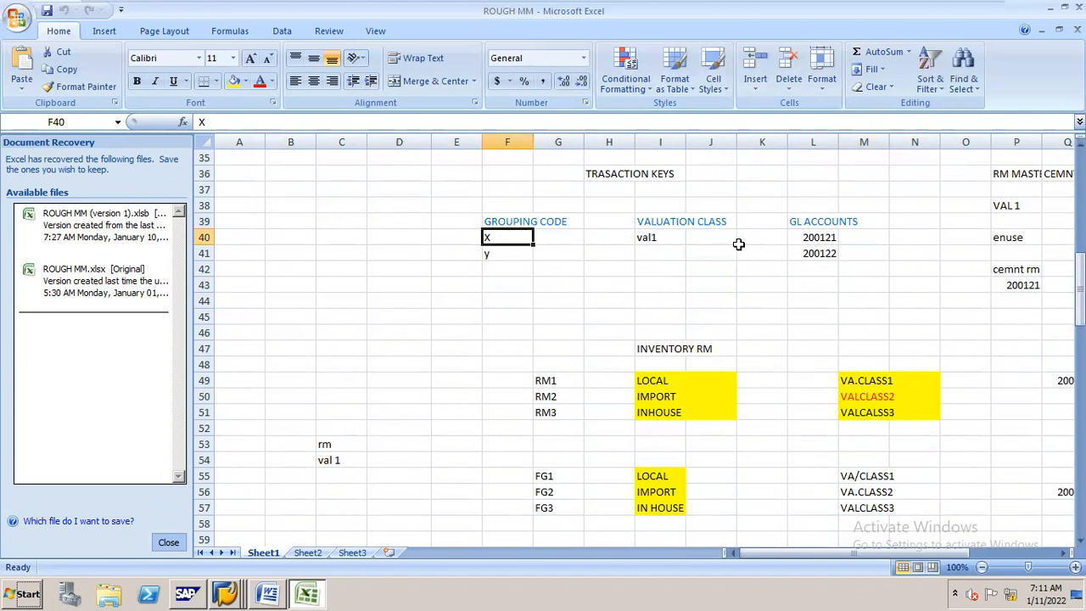
Compare grouping codes X and y with their GL accounts under the transaction keys in the OBYC notes
left_click(807, 240)
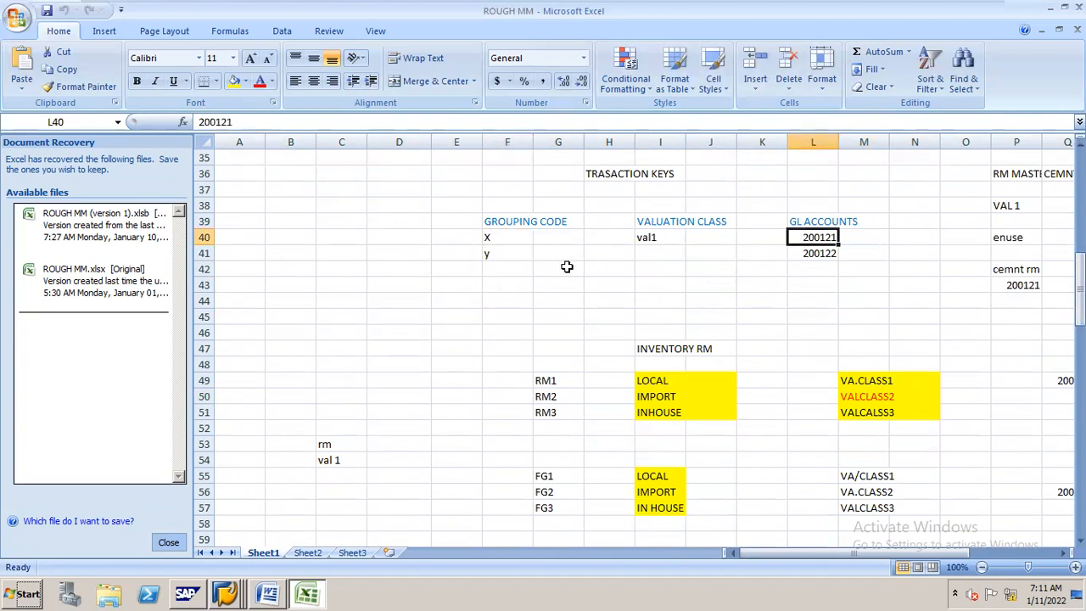
left_click(507, 254)
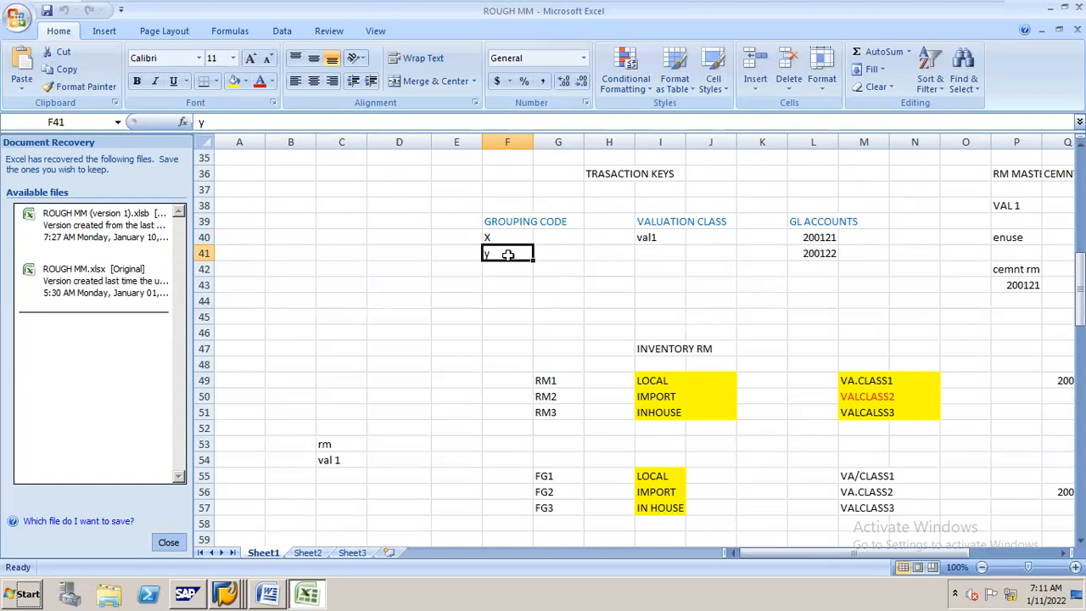
left_click(813, 256)
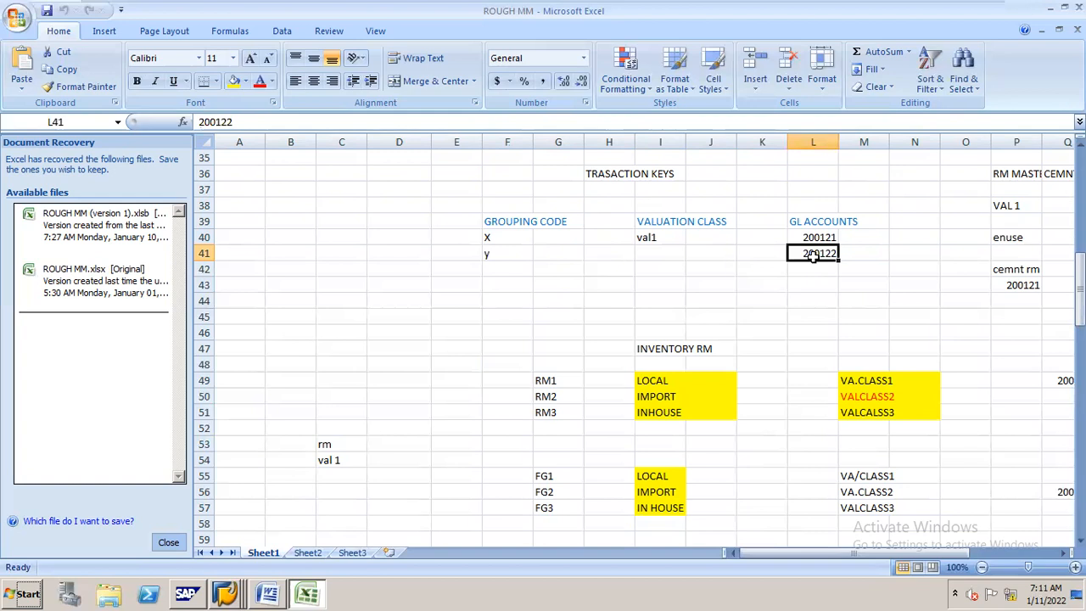
left_click(519, 239)
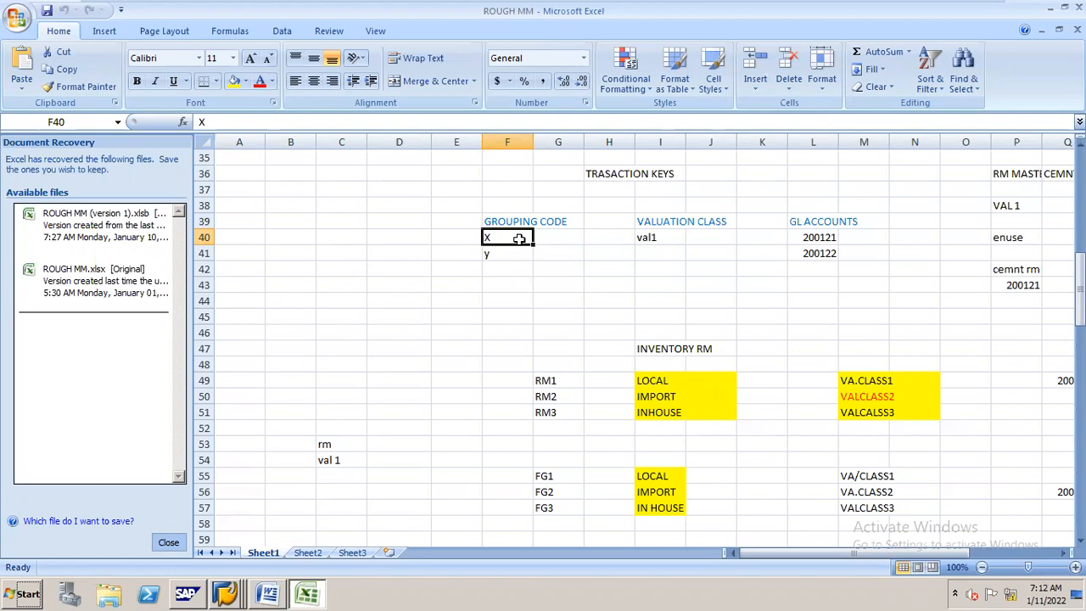
left_click_drag(492, 254, 823, 252)
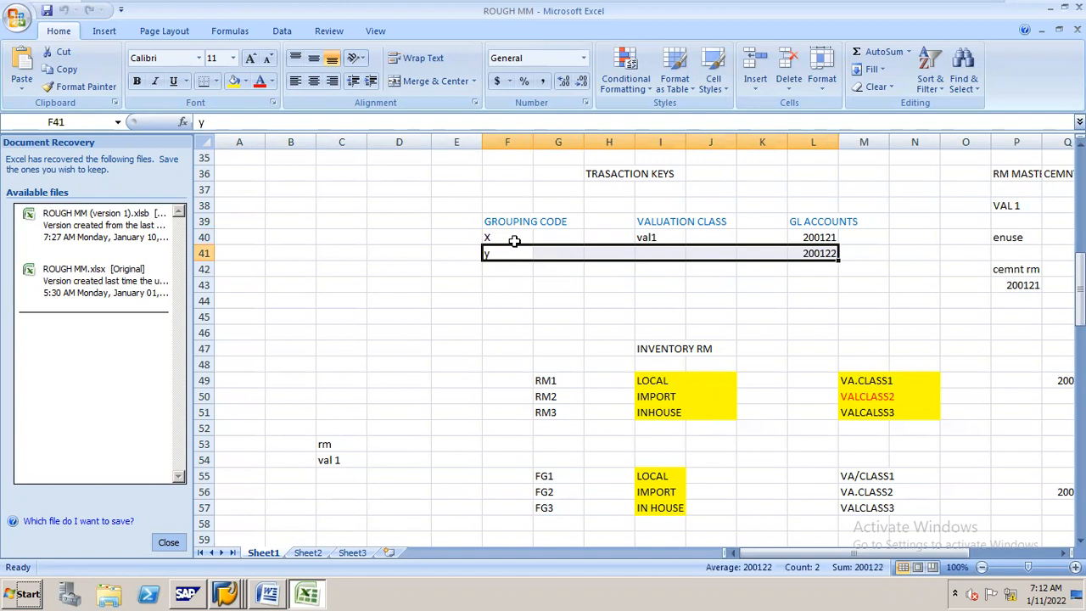
left_click(514, 241)
left_click(514, 252)
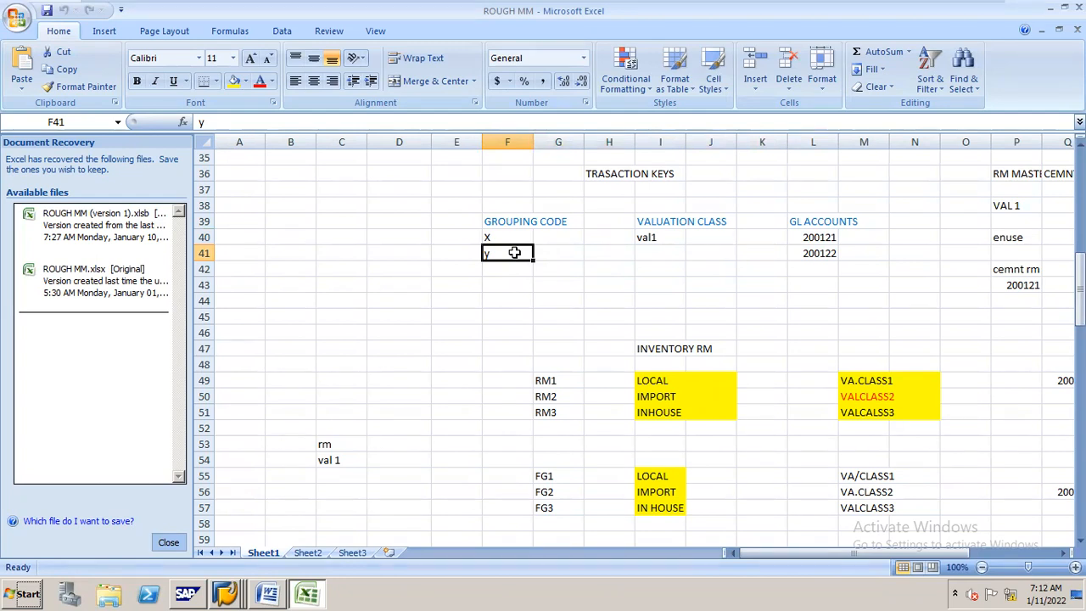
left_click_drag(1081, 288, 1080, 280)
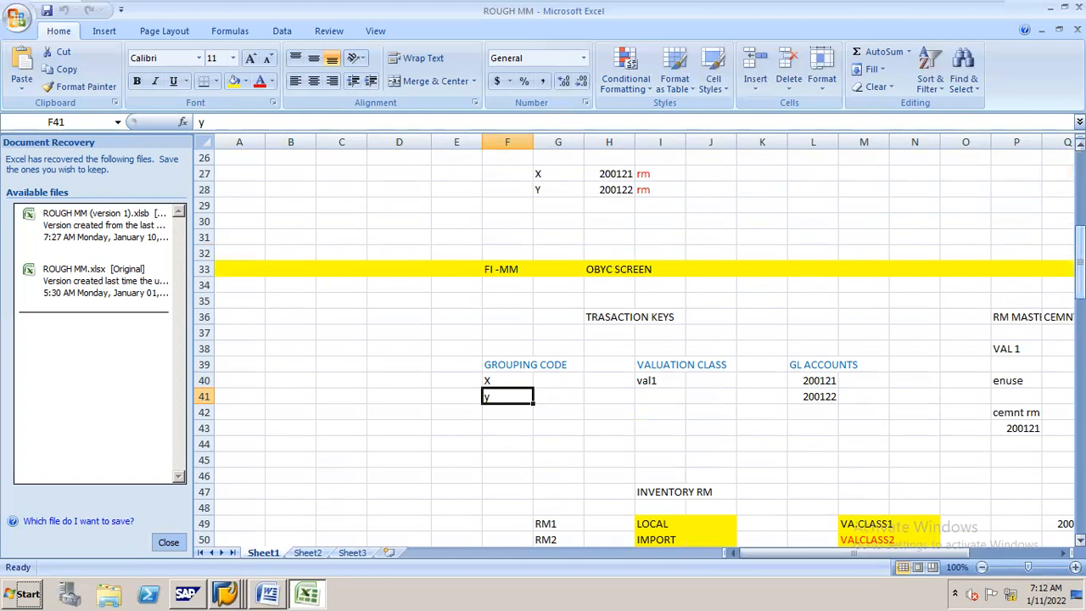
Switch to the SAP session with the added automatic status change entry and return to the IMG structure
key("alt+Tab")
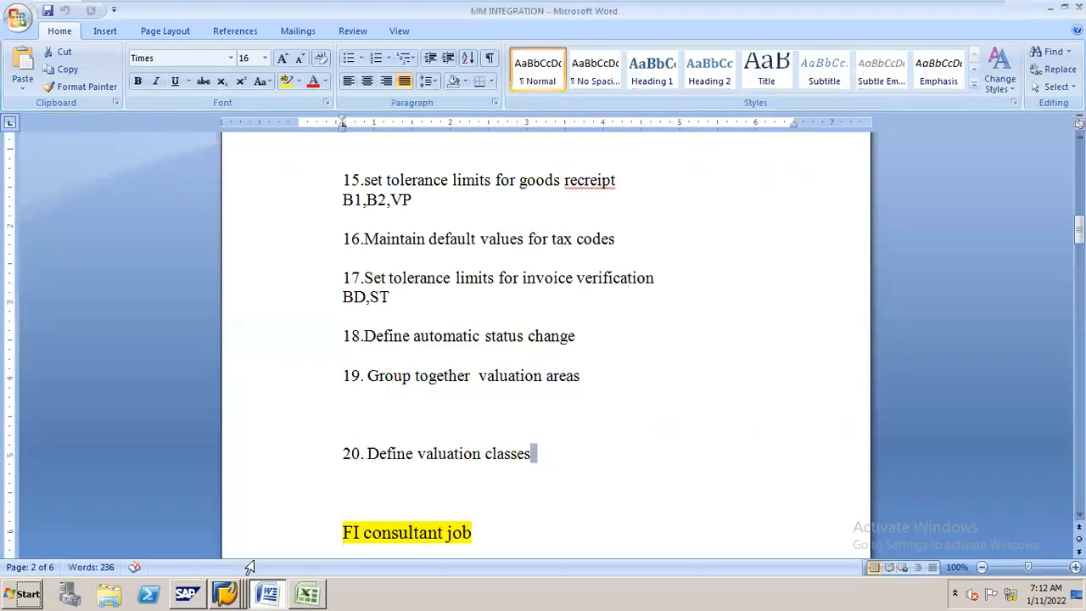
left_click(226, 587)
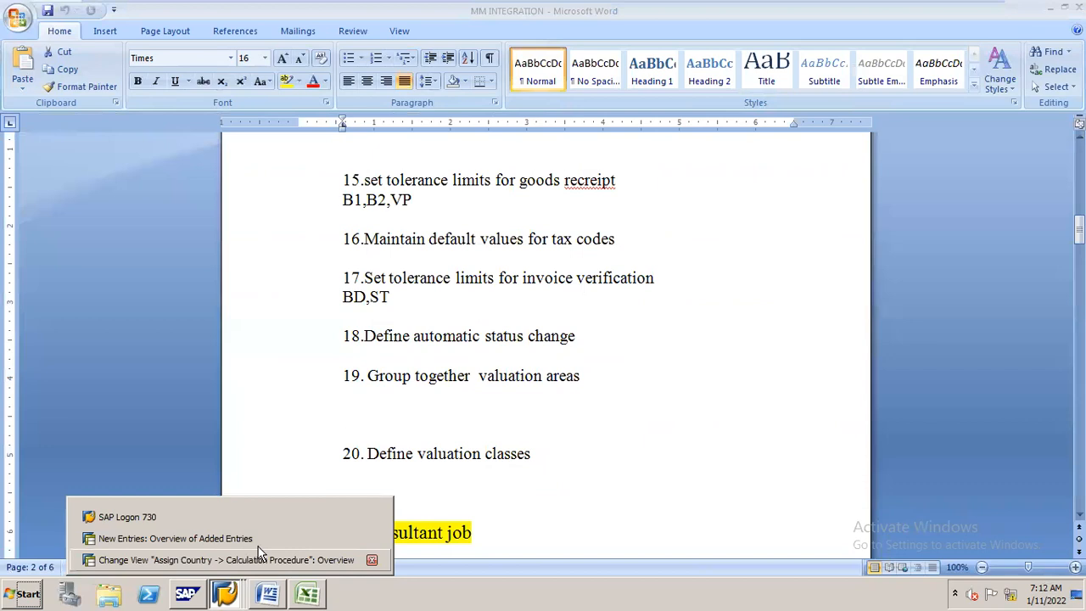
left_click(265, 539)
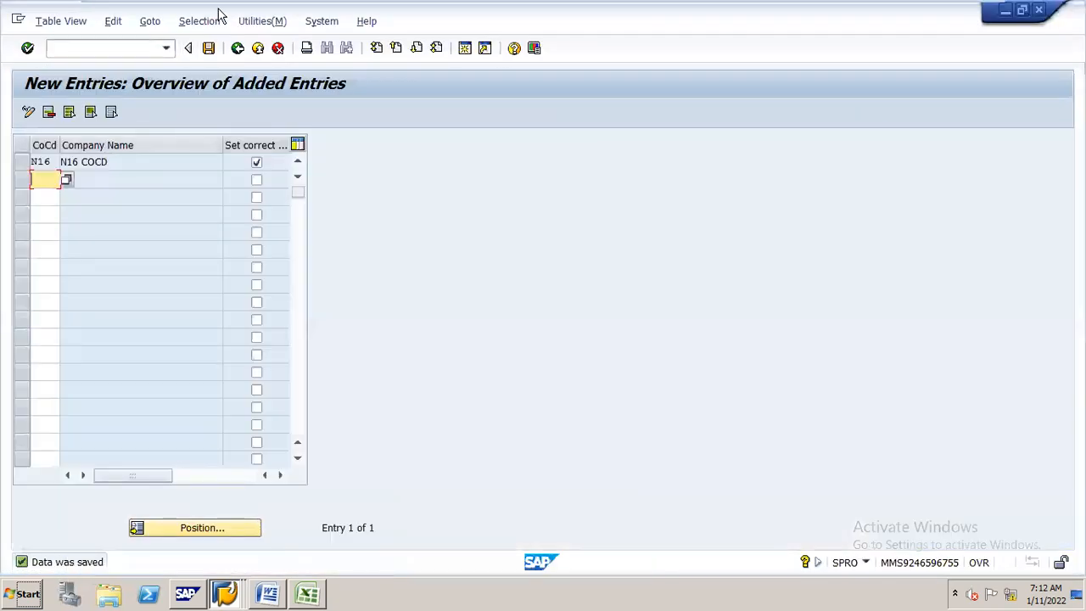
left_click(237, 49)
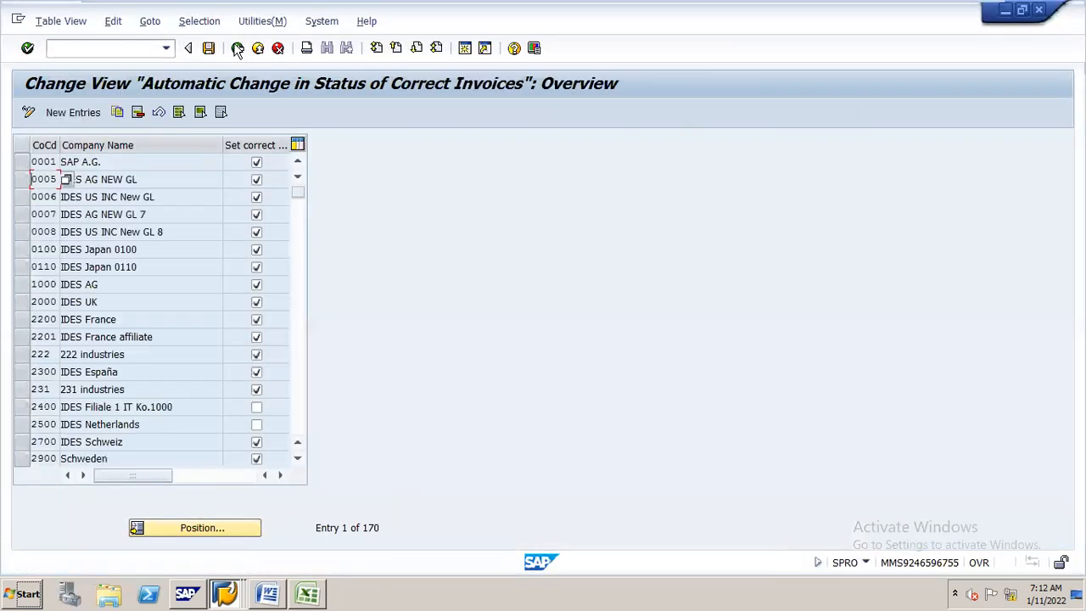
left_click(240, 51)
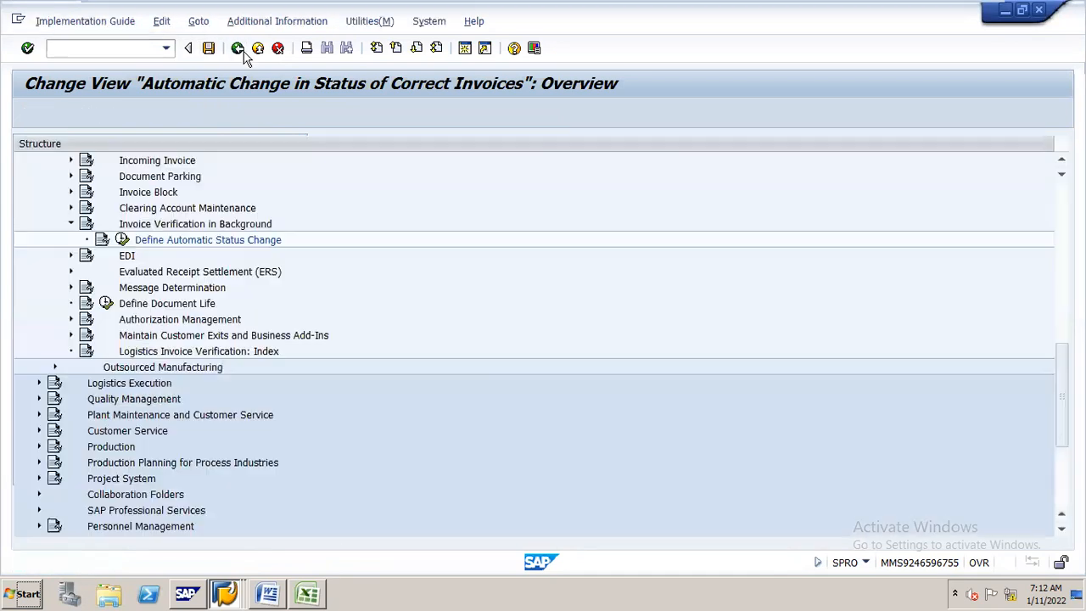
Collapse the Invoice Verification in Background and Logistics Invoice Verification nodes in the IMG
double_click(183, 225)
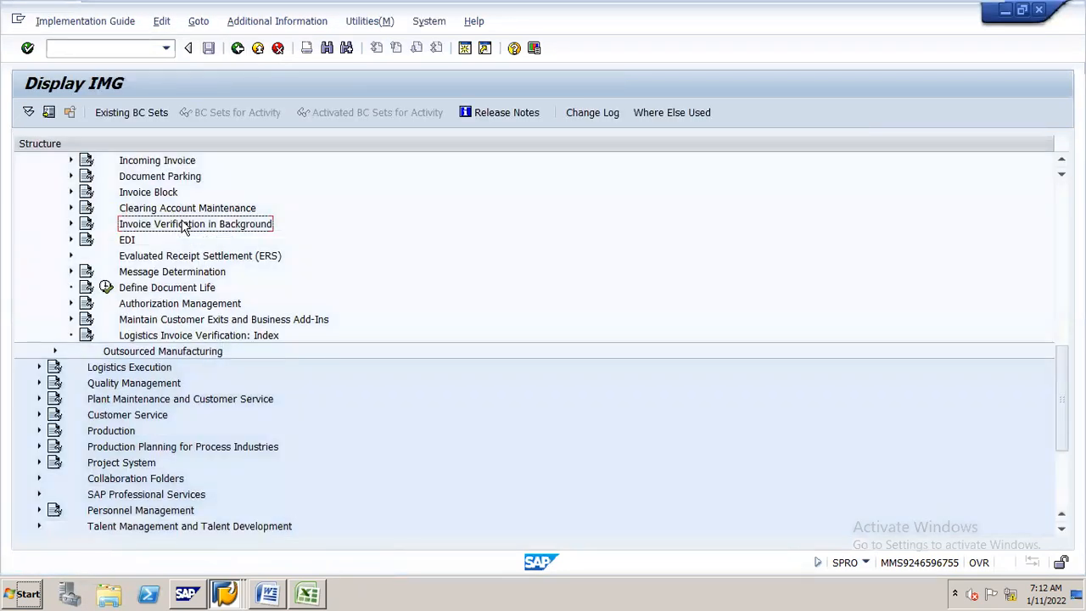
key("Up")
key("Up")
key("Up")
key("Up")
key("Up")
key("Up")
key("Up")
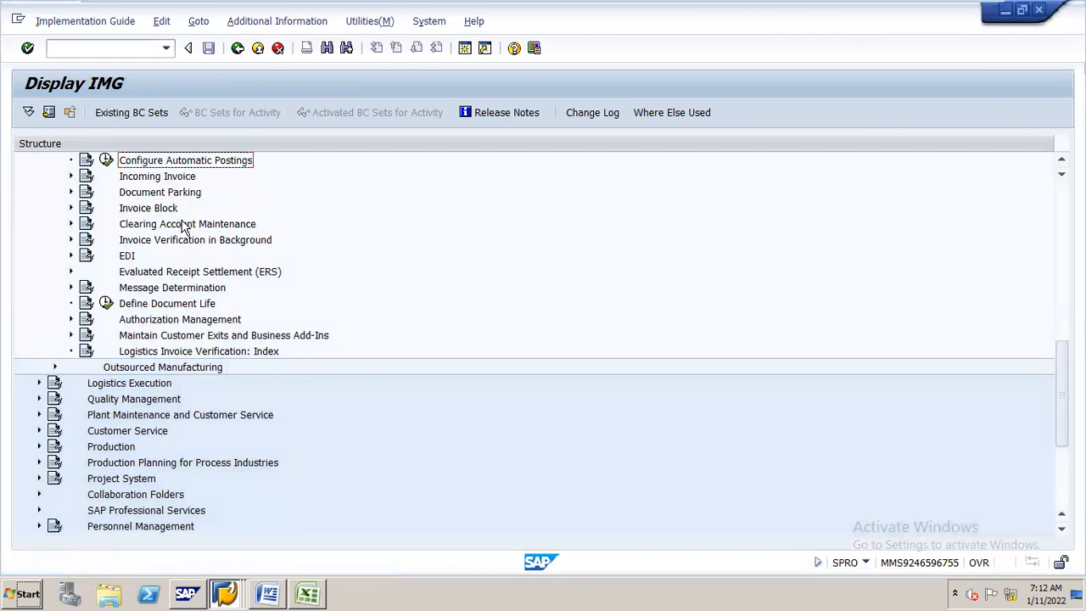
key("Up")
key("Up")
key("Down")
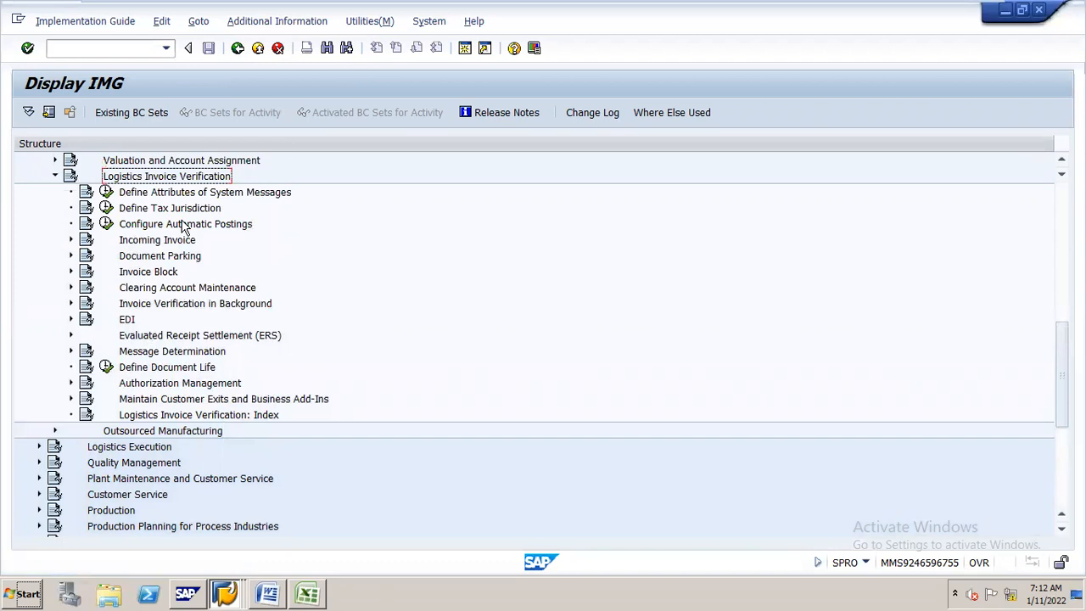
key("Left")
Expand Valuation and Account Assignment down to Account Determination Without Wizard in the IMG
key("Up")
key("Right")
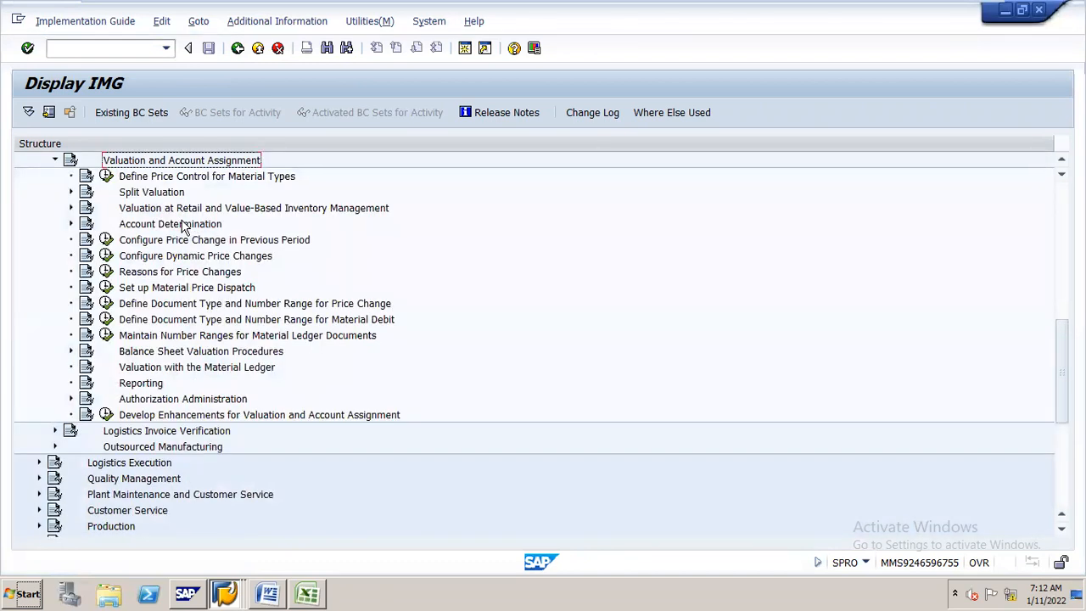
key("Down")
key("Down")
key("Down")
key("Down")
key("Right")
key("Down")
key("Down")
key("Right")
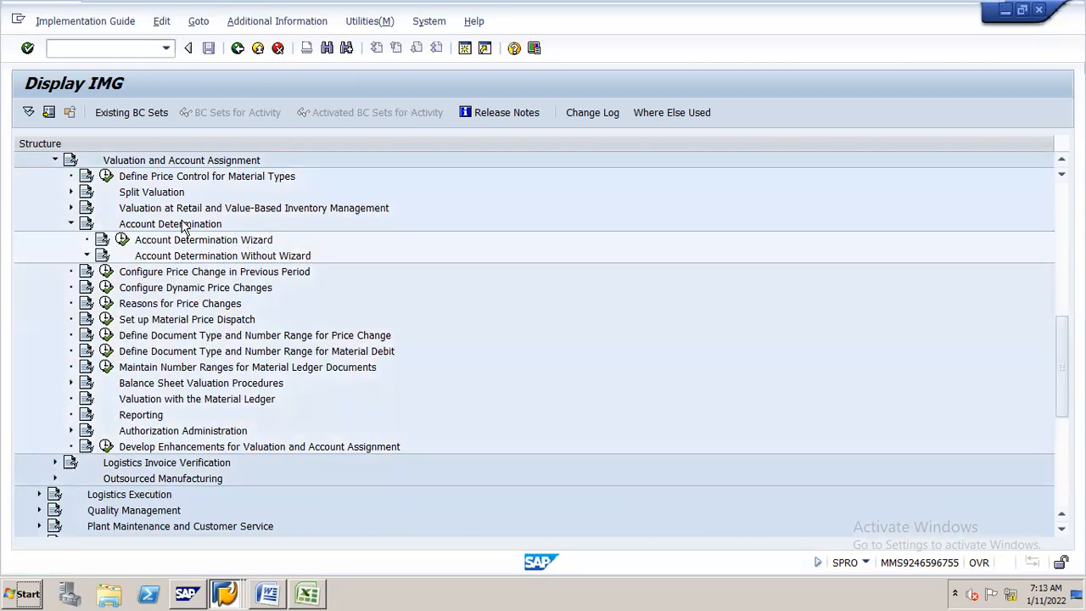
Open the Group Together Valuation Areas activity and position the list at valuation area N16P
key("Down")
key("Down")
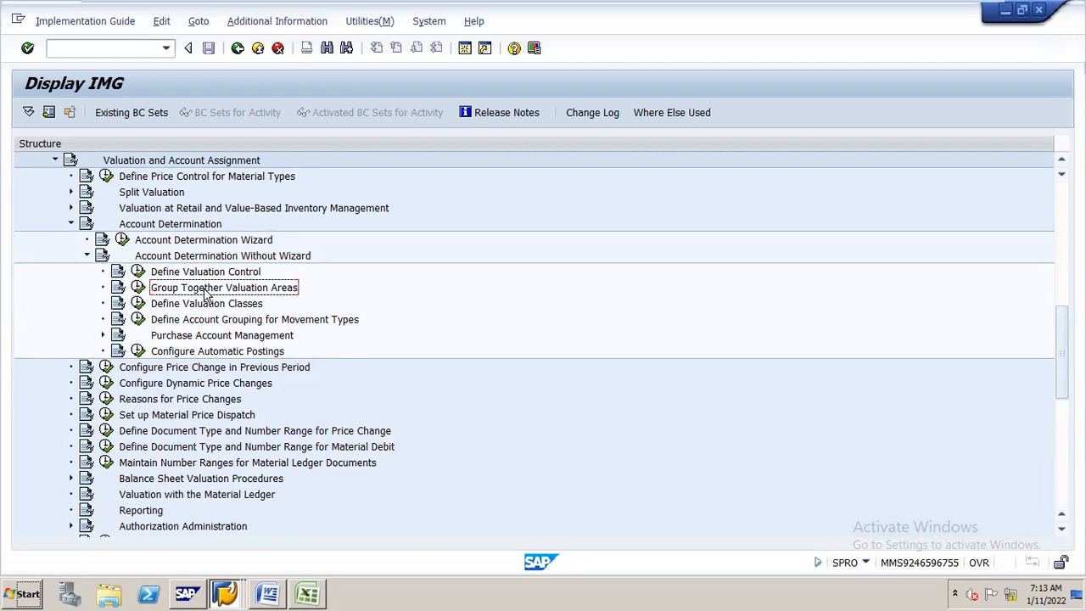
left_click(139, 288)
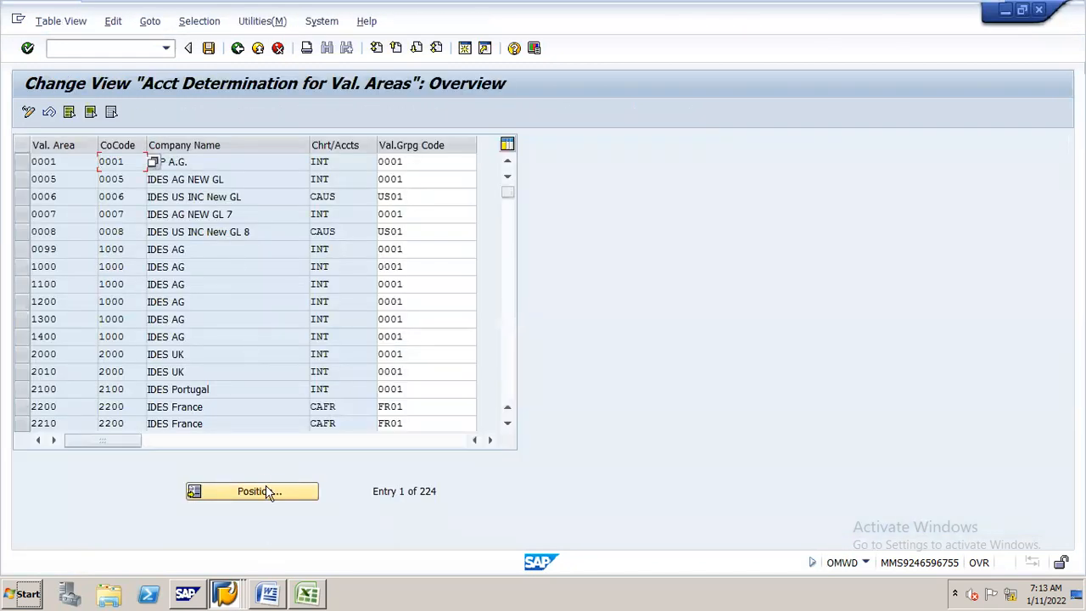
left_click(264, 490)
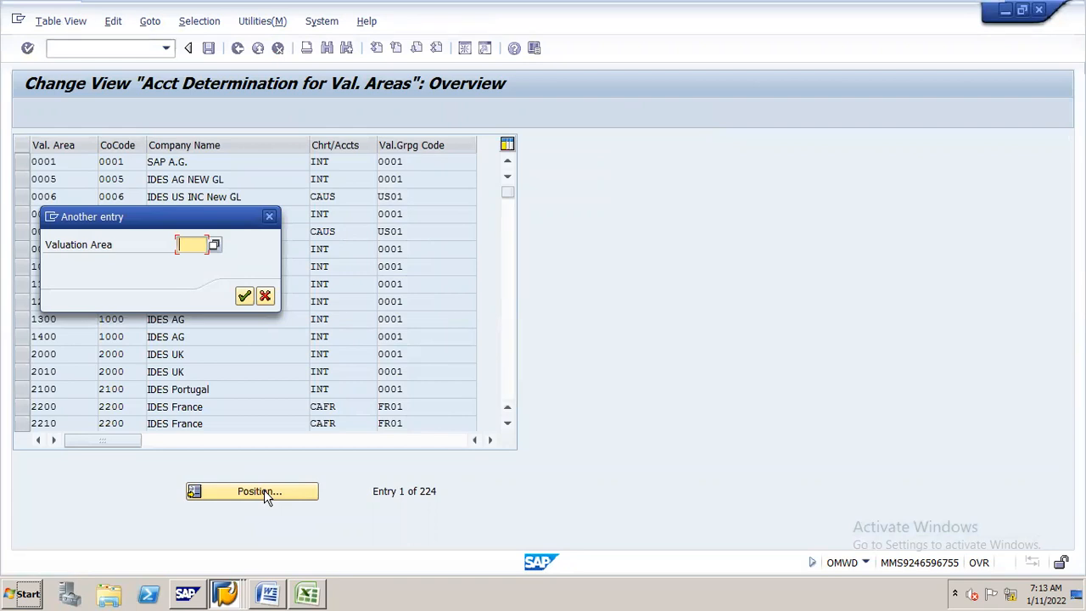
type("n16p")
key("Return")
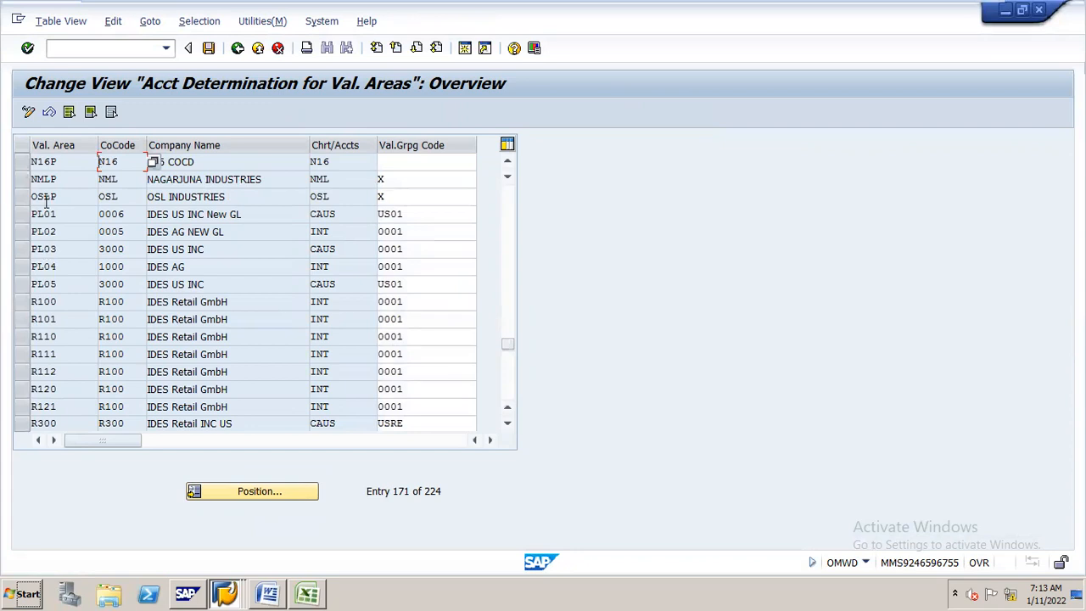
Assign valuation grouping code X to valuation area N16P and save it under the N16 CONFIGURATION customizing request
left_click(433, 160)
type("x")
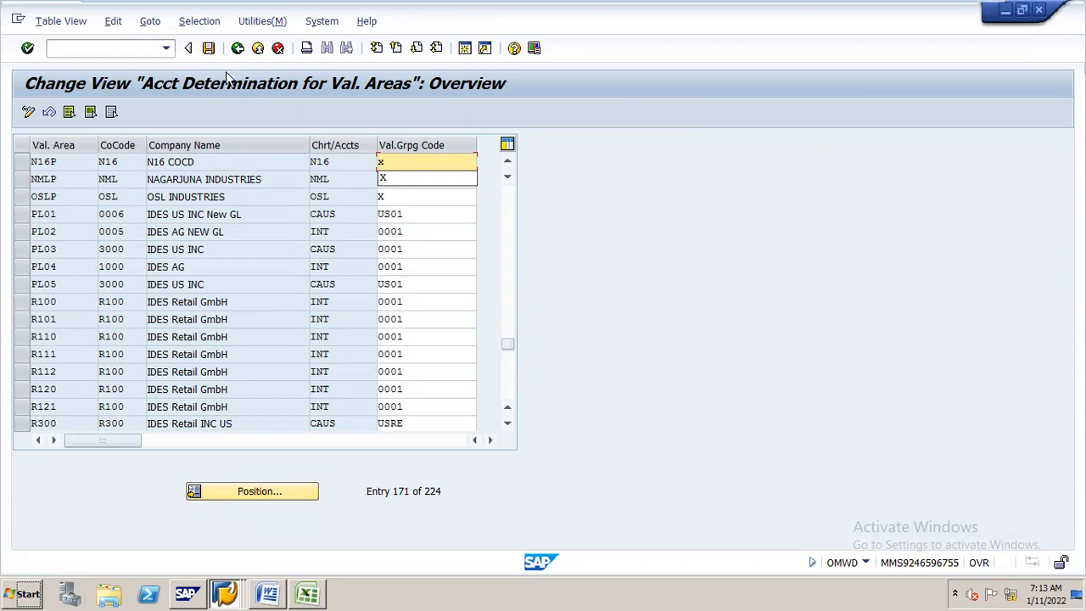
left_click(207, 48)
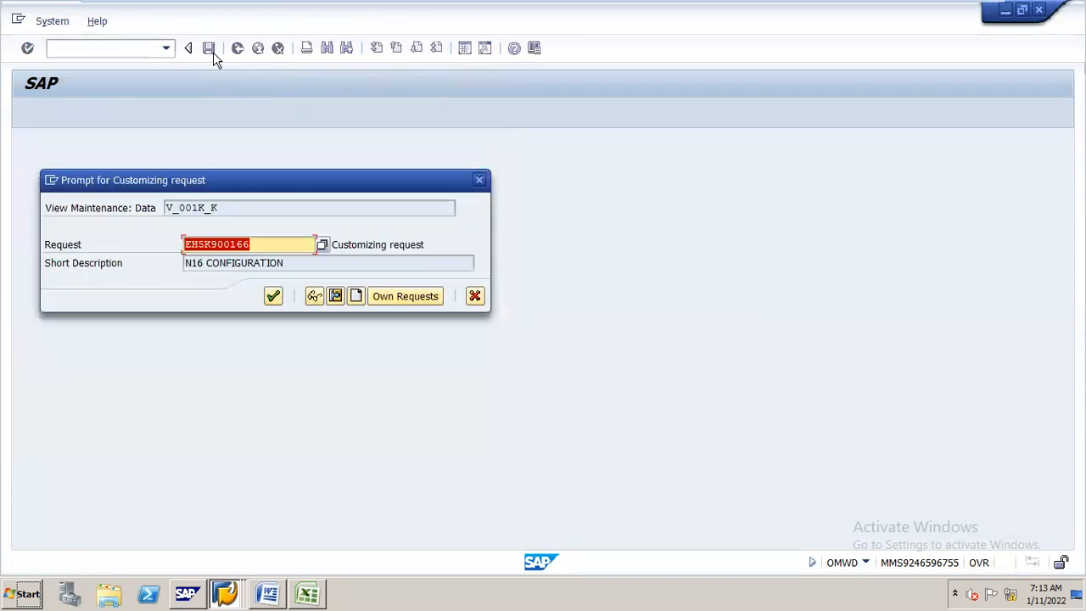
key("Return")
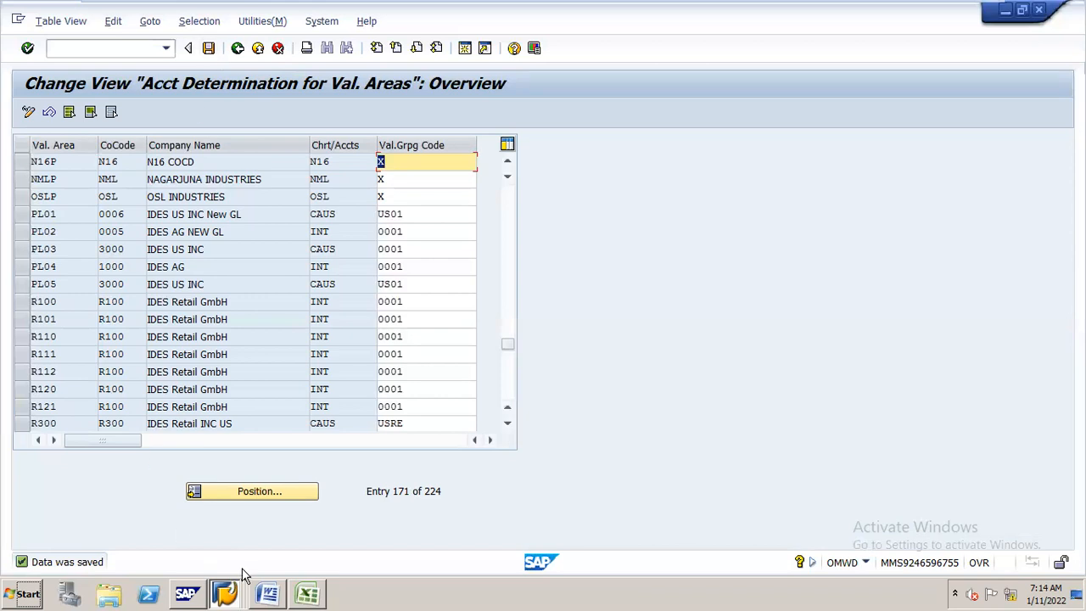
Check the Word checklist, save the calculation procedure assignment in the other SAP session, and leave that view
left_click(272, 578)
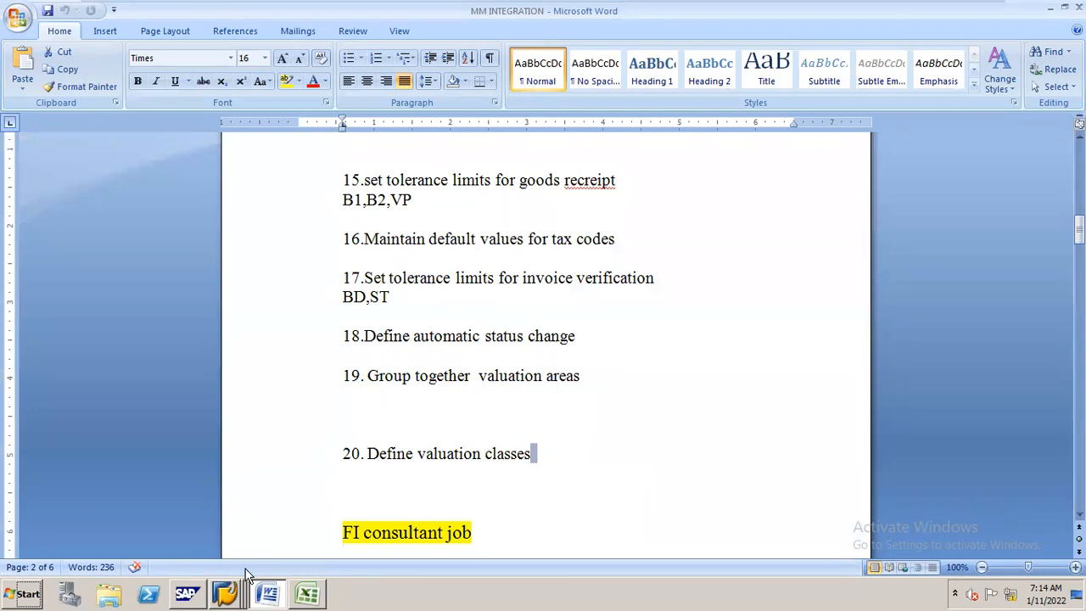
left_click(227, 592)
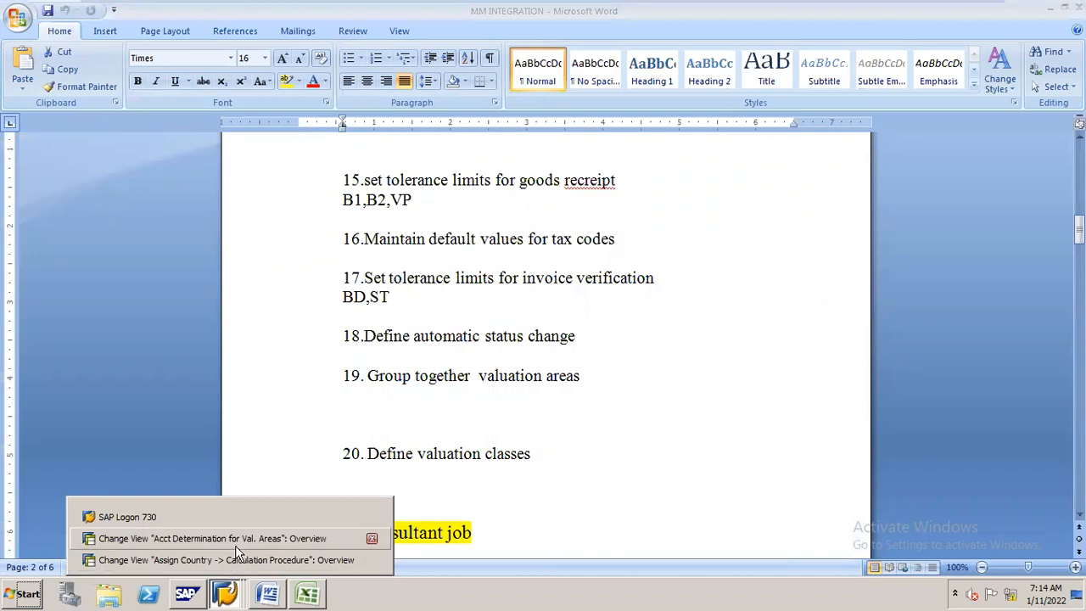
left_click(237, 542)
left_click(229, 582)
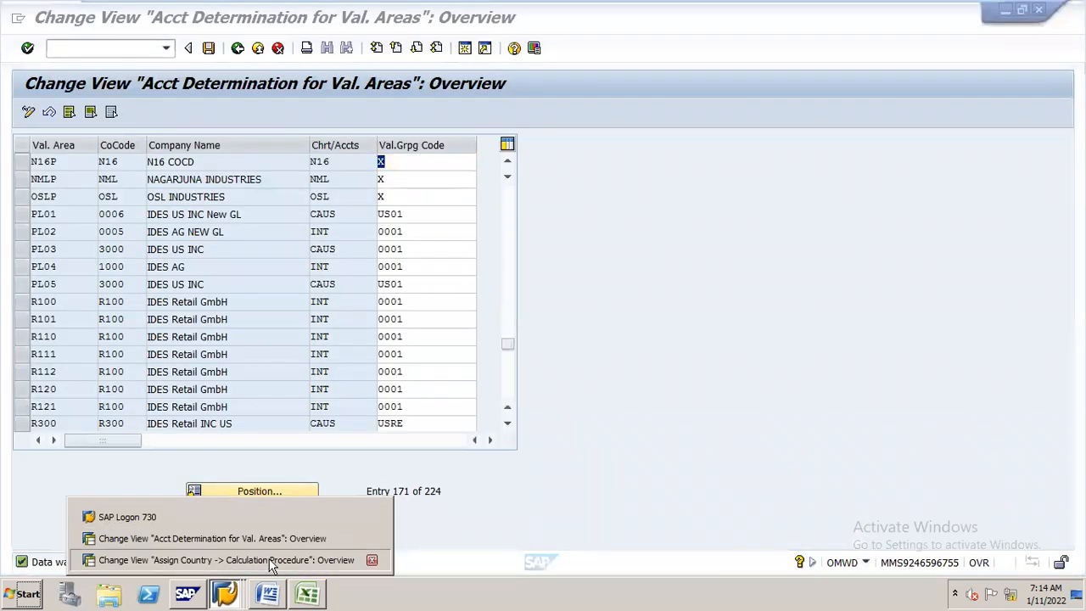
left_click(270, 564)
left_click(209, 48)
left_click(237, 48)
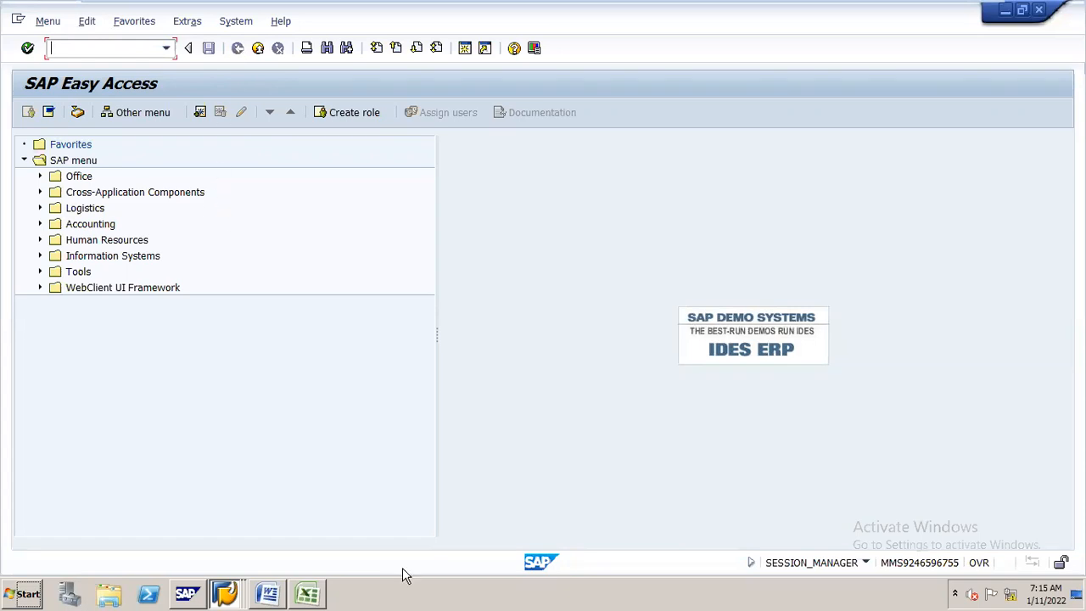
Switch to the Excel notes and review the grouping code and valuation class columns against the raw material inventory section
left_click(307, 579)
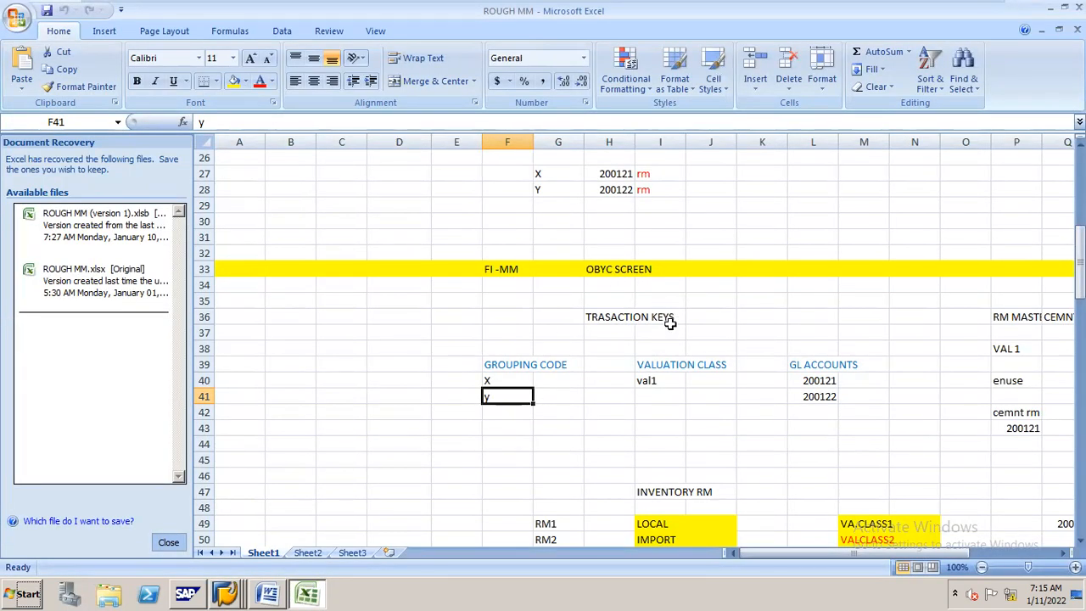
left_click(527, 367)
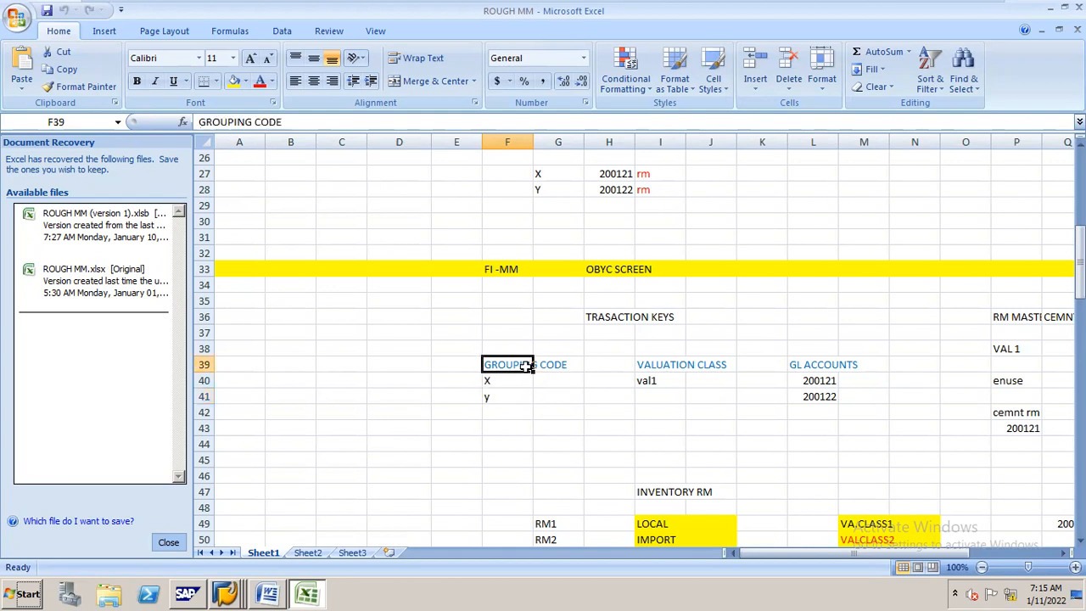
left_click(727, 366)
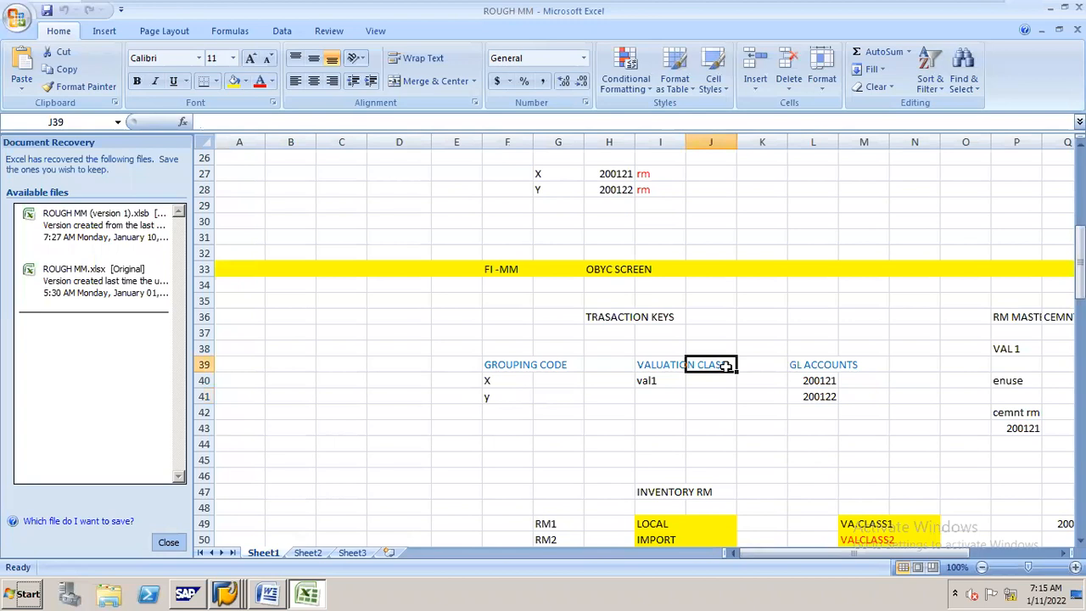
left_click_drag(1079, 276, 1080, 247)
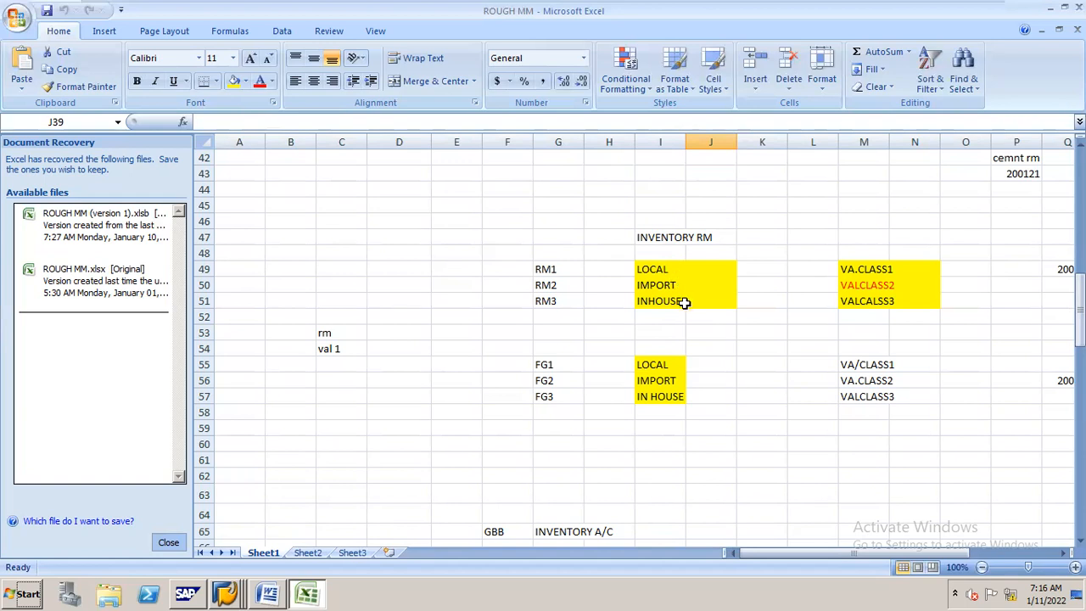
Replace the RM1 valuation class entry in cell M49 with "valucation class 1"
left_click(877, 256)
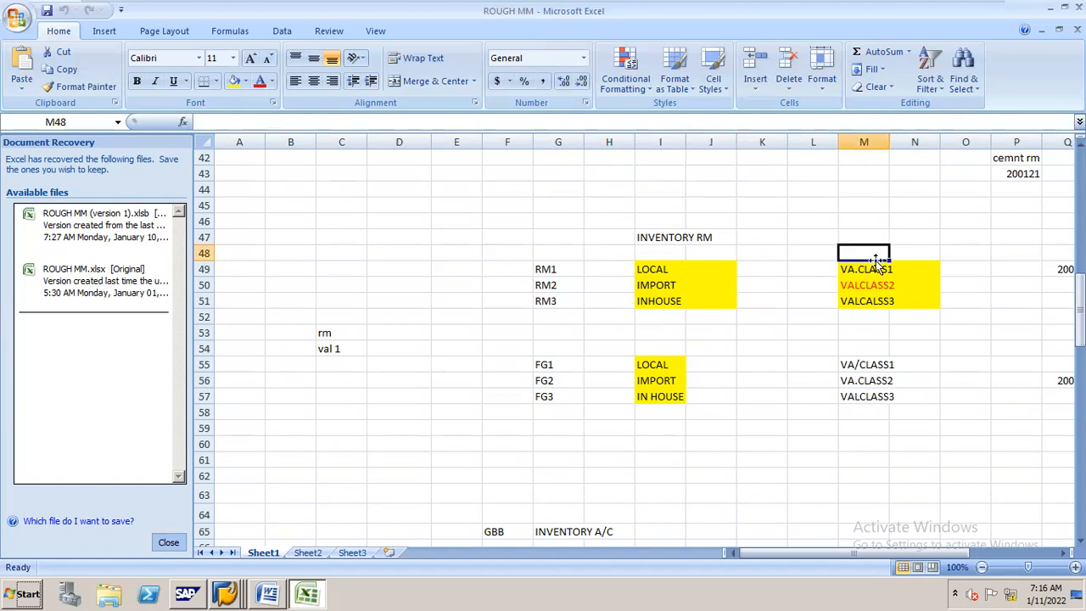
left_click_drag(868, 269, 893, 301)
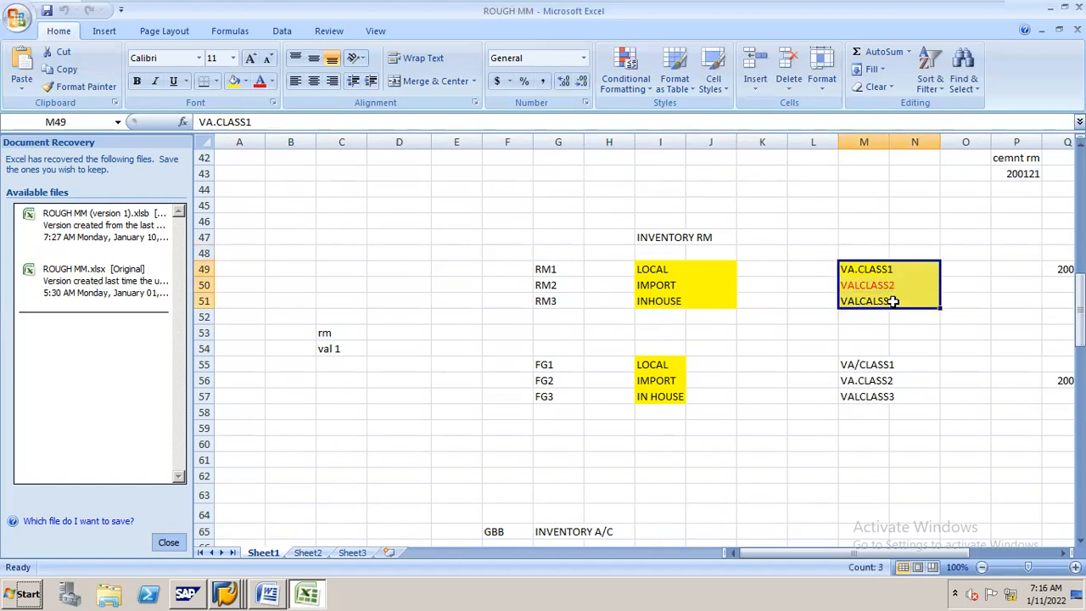
type("val")
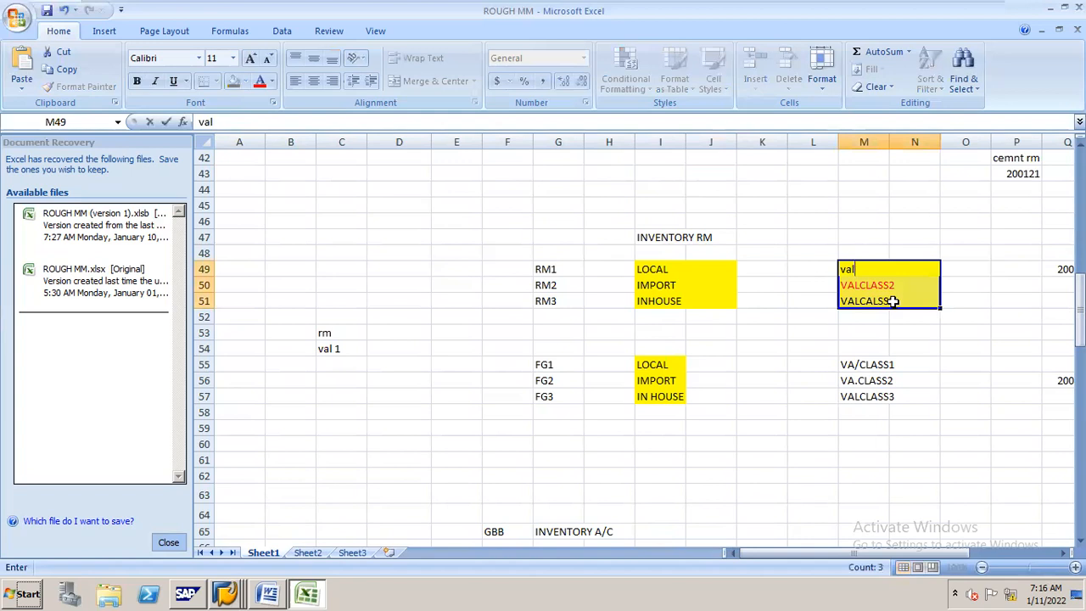
key("BackSpace")
key("BackSpace")
key("BackSpace")
type("valucation class ")
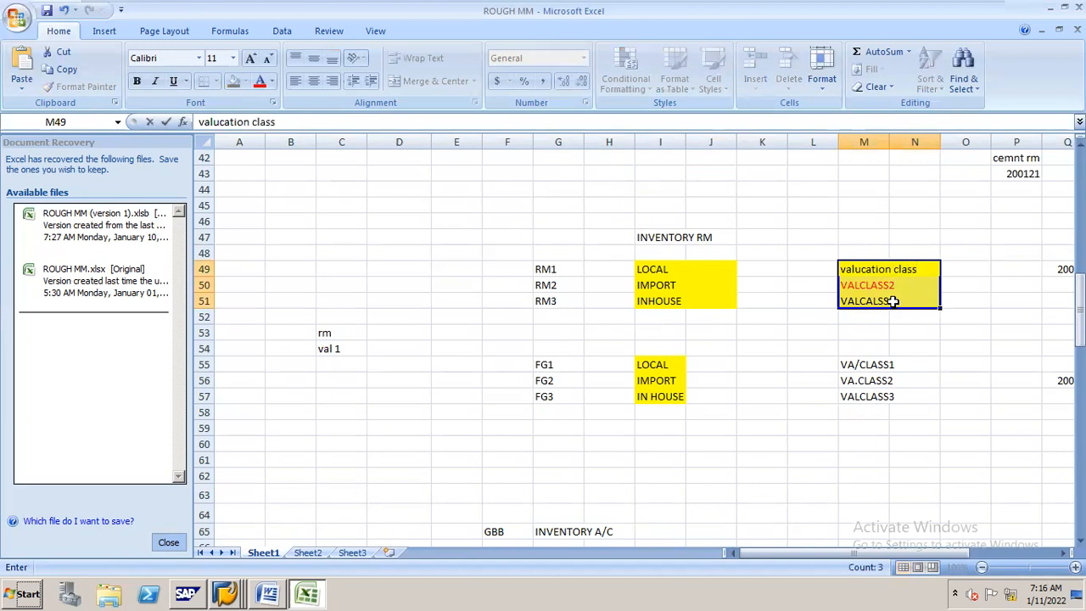
type("1")
Try to fill the RM1 valuation class down from N49 through the RM2 and RM3 rows
left_click(919, 271)
left_click(905, 266)
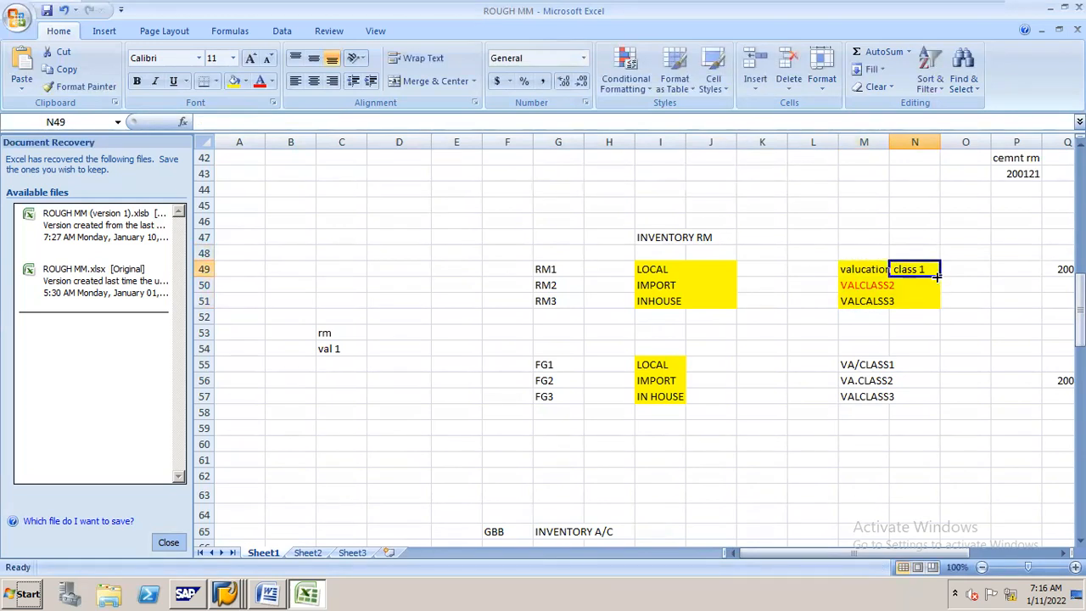
left_click_drag(941, 275, 942, 309)
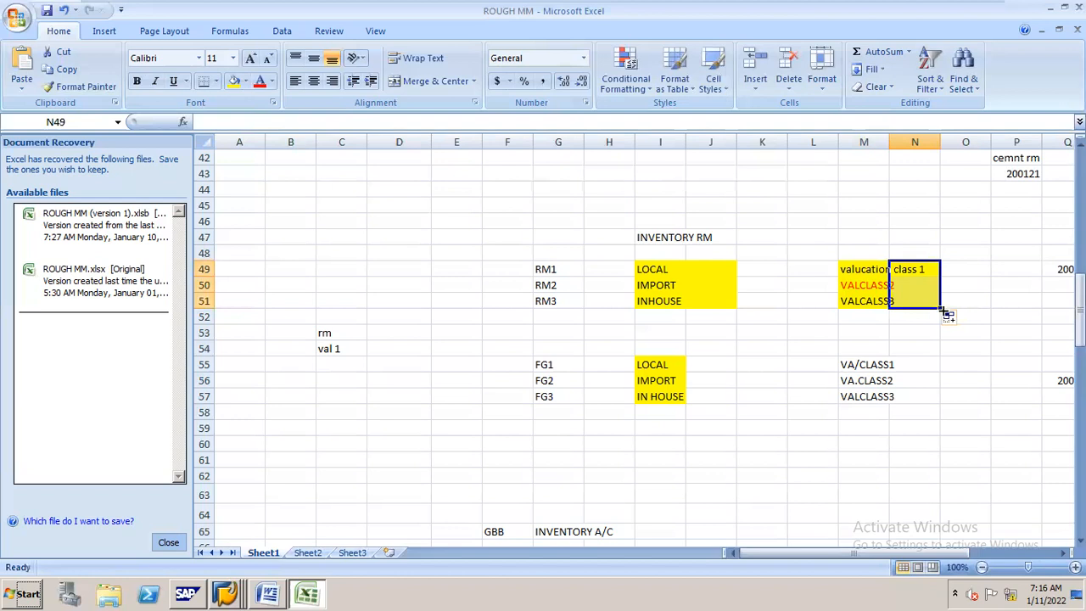
left_click(948, 321)
left_click(830, 367)
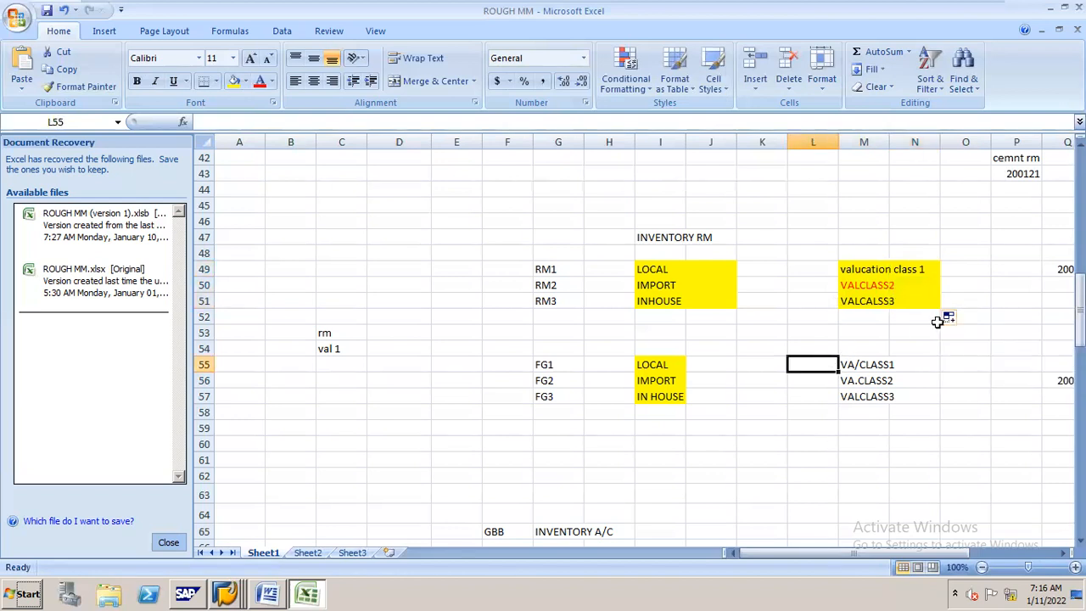
Enter 1 in cells N50 and N51 as the valuation class number for RM2 and RM3
double_click(915, 288)
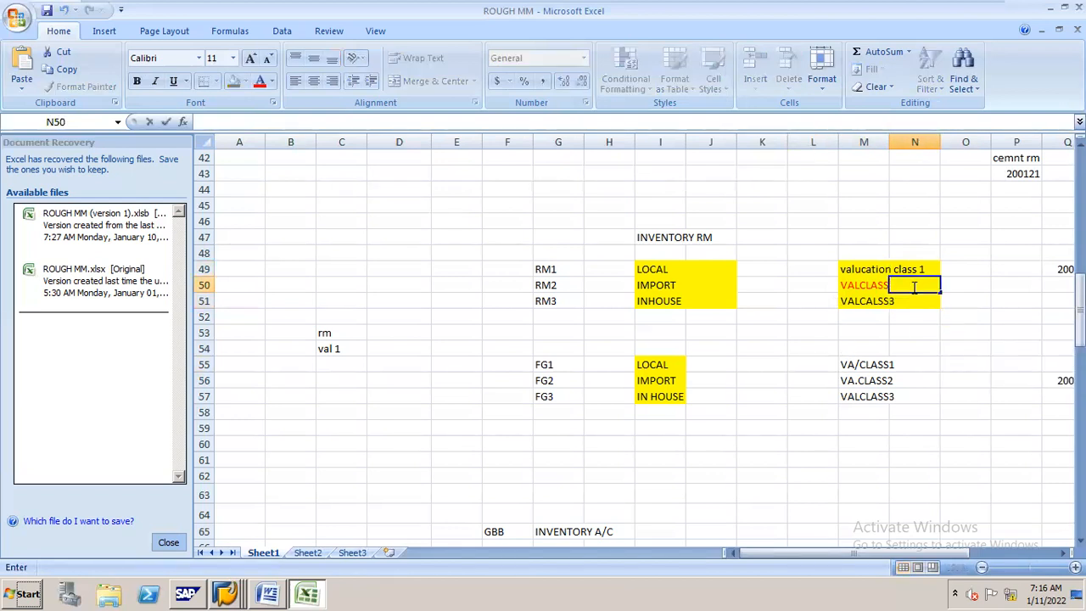
type("1")
key("Return")
type("1")
key("Return")
left_click(777, 372)
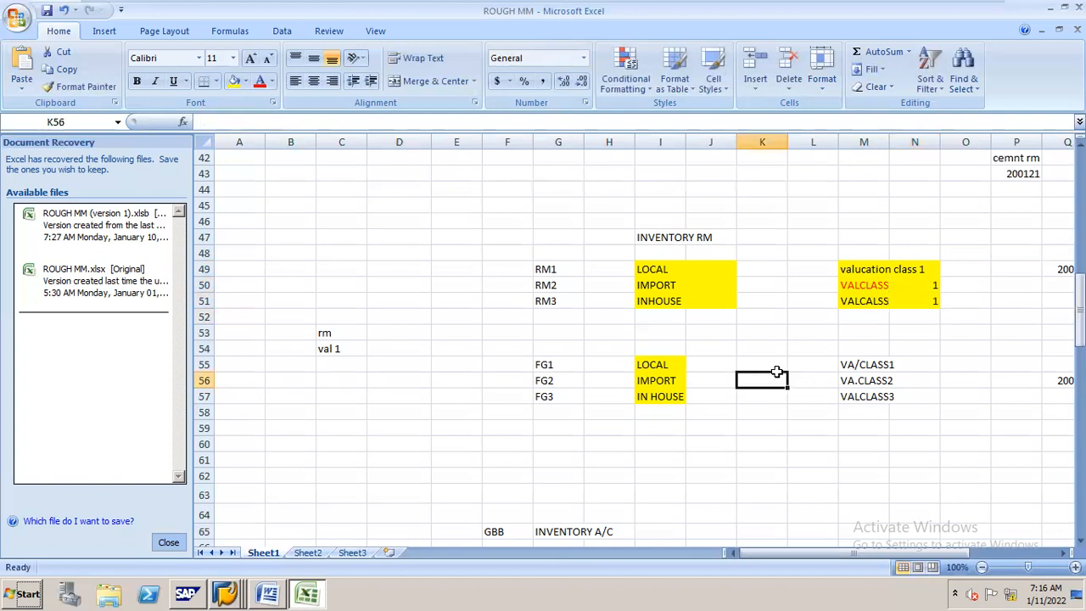
Clear the FG1 to FG3 valuation class entries in M55:N57
left_click(893, 365)
left_click(895, 383)
type("va")
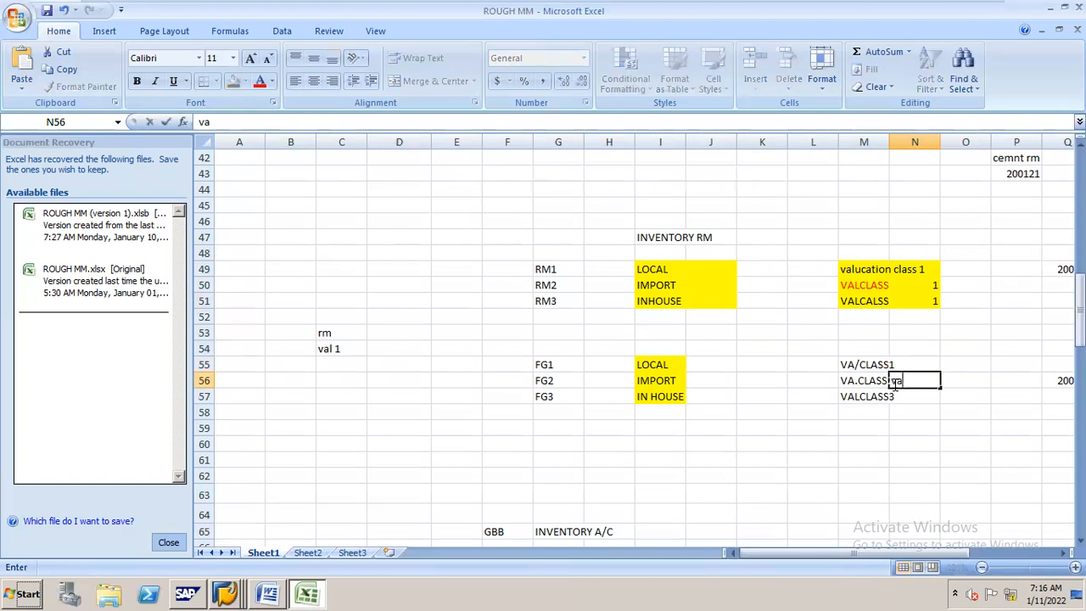
key("BackSpace")
key("BackSpace")
left_click_drag(857, 365, 914, 399)
key("Delete")
left_click(804, 414)
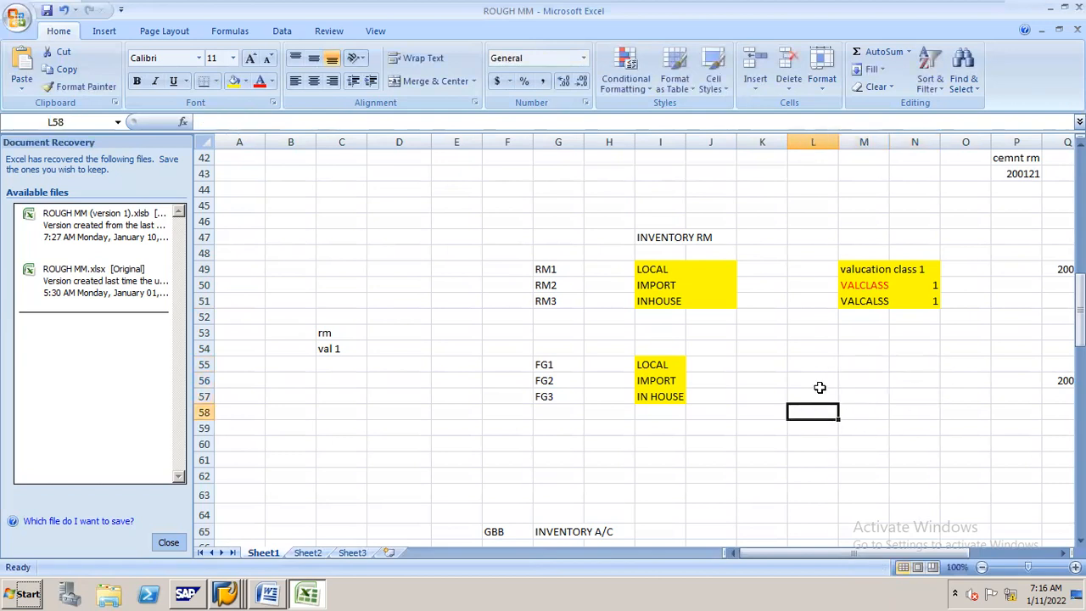
Enter "valuation class 1" for FG1 in cell M55 and try to fill it down to row 57
left_click(855, 365)
type("valuatio")
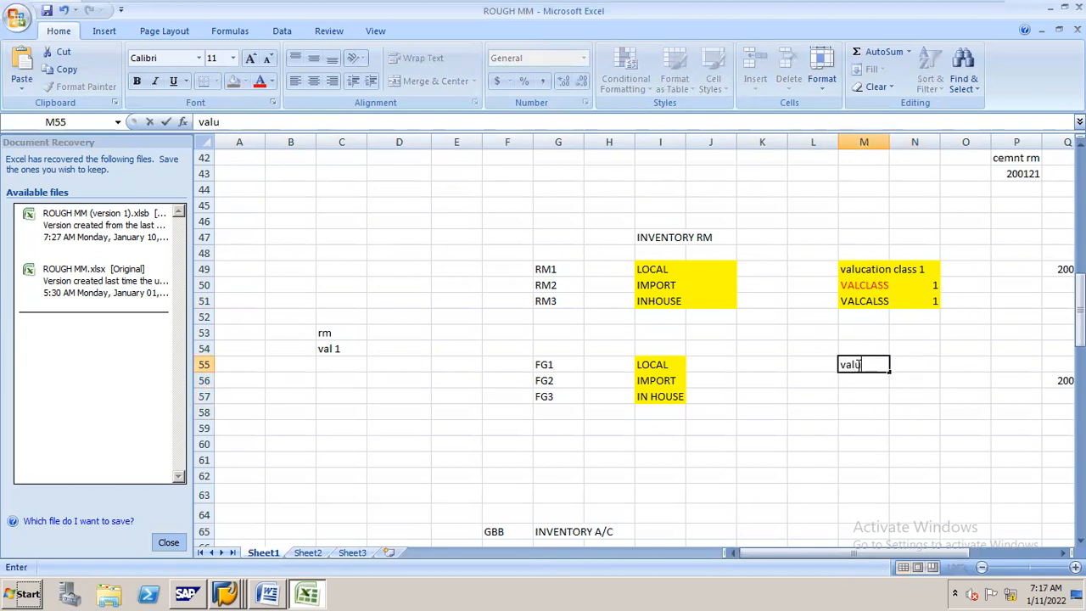
key("BackSpace")
key("BackSpace")
type("ion class 1")
left_click(893, 387)
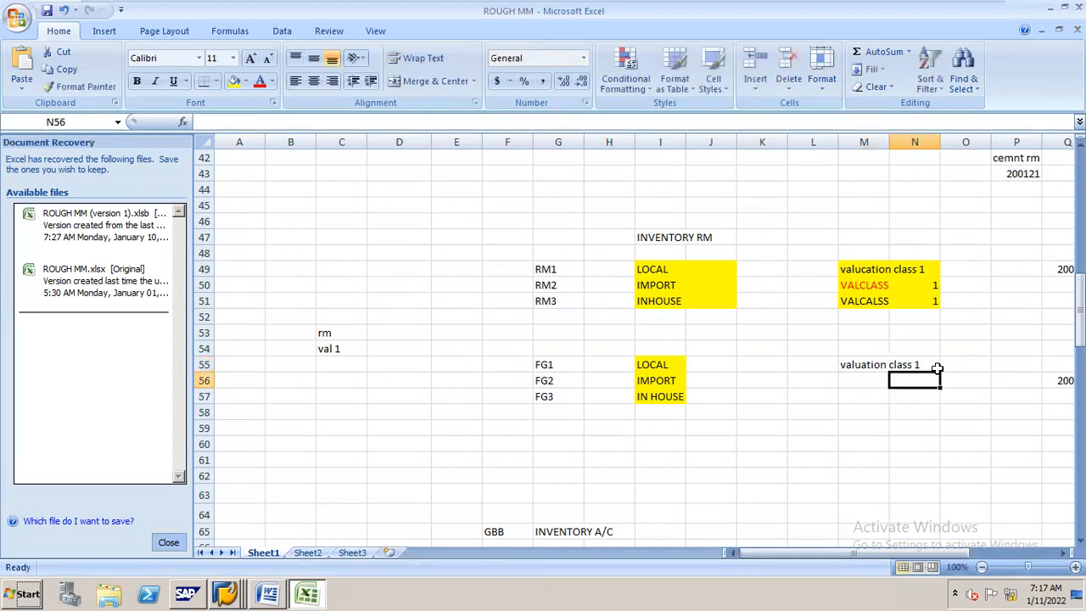
left_click_drag(941, 373, 946, 405)
left_click(861, 458)
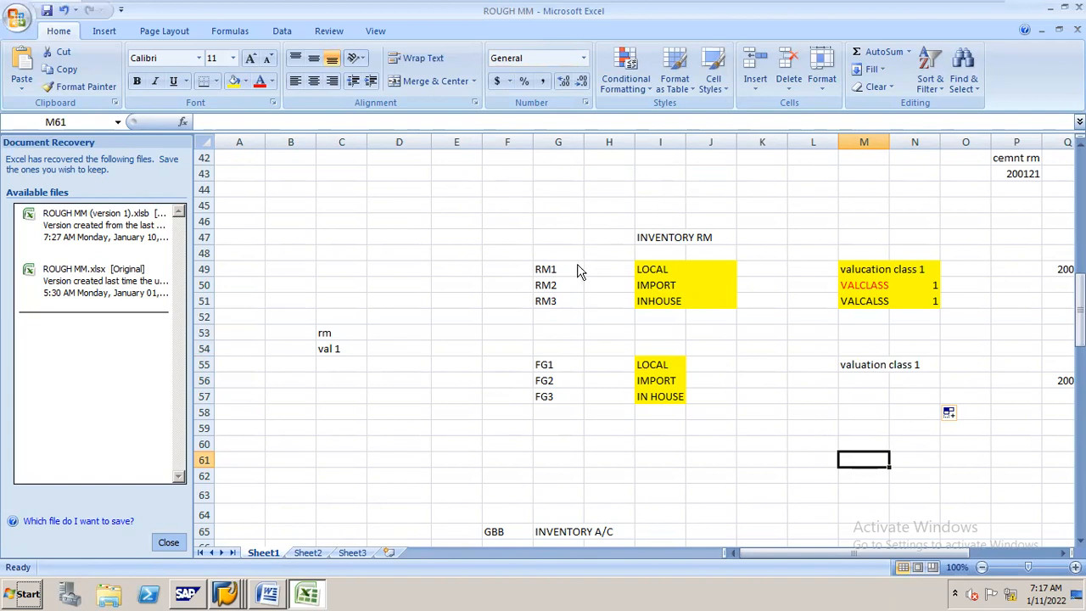
Enter 2 in cell N55 as the valuation class number for the finished goods
key("alt+Tab")
key("alt+Tab")
left_click(929, 364)
double_click(931, 364)
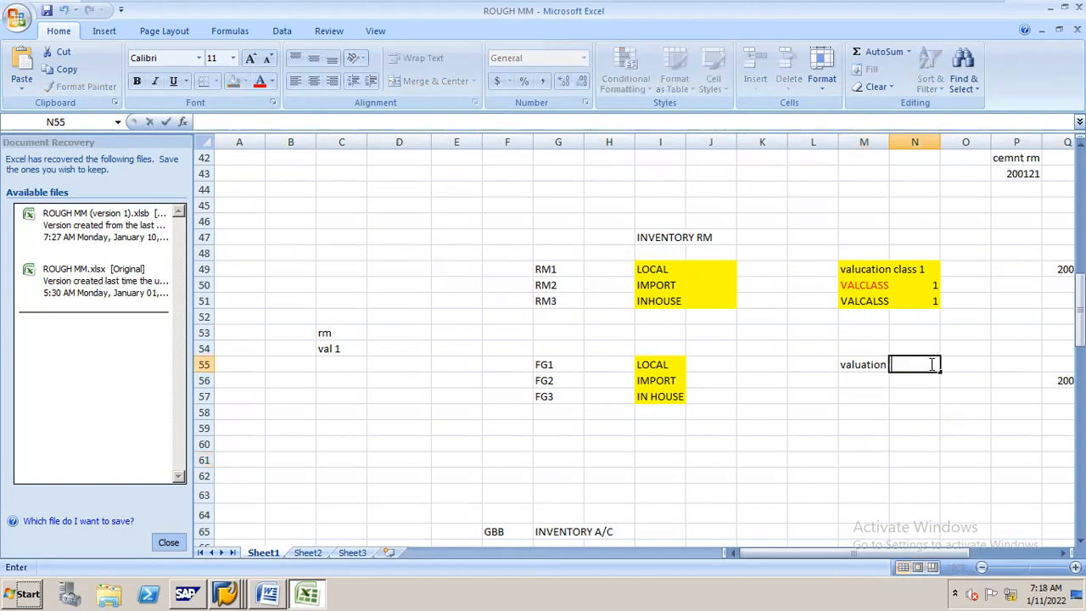
type("2")
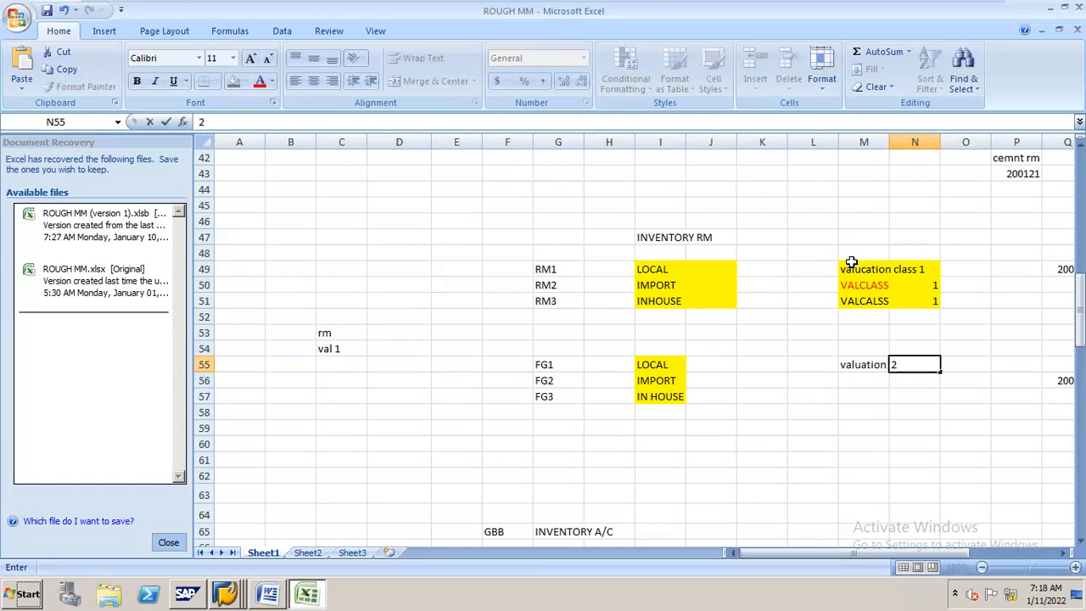
Examine the OBYC grouping code, valuation class and GL account rows against the inventory sections and the Word checklist
left_click_drag(1079, 322, 1079, 297)
left_click(659, 444)
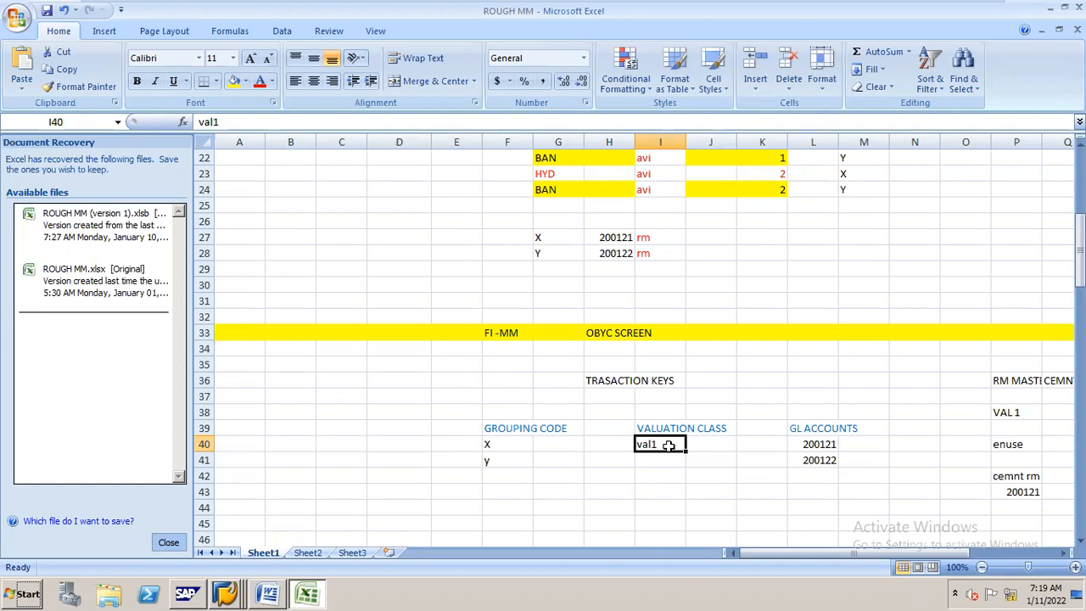
left_click(813, 443)
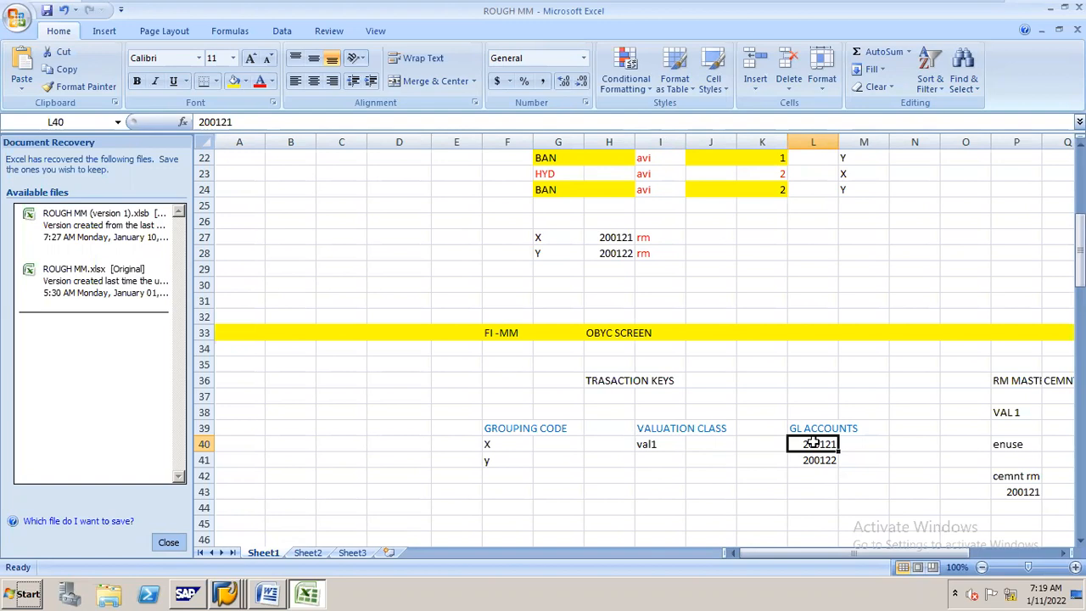
key("alt+Tab")
key("alt+Tab")
left_click(270, 591)
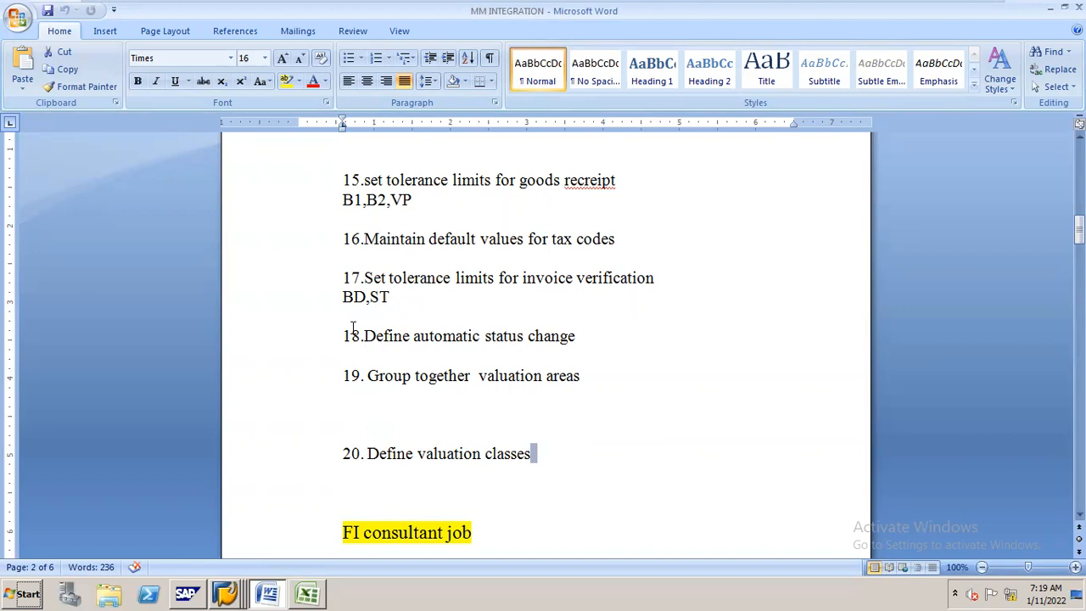
left_click(311, 586)
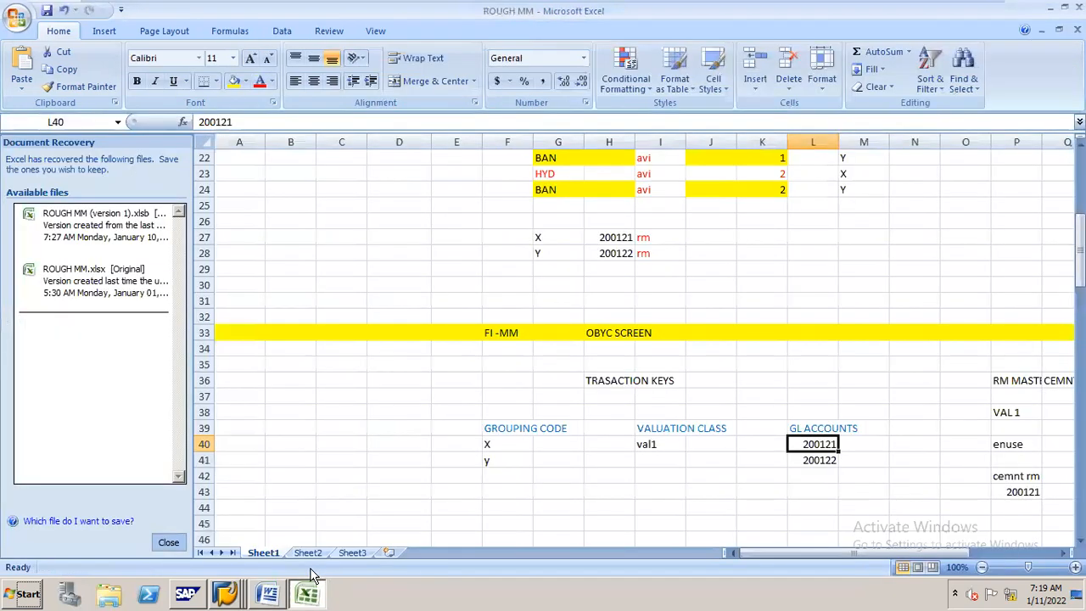
left_click_drag(1080, 239, 1080, 253)
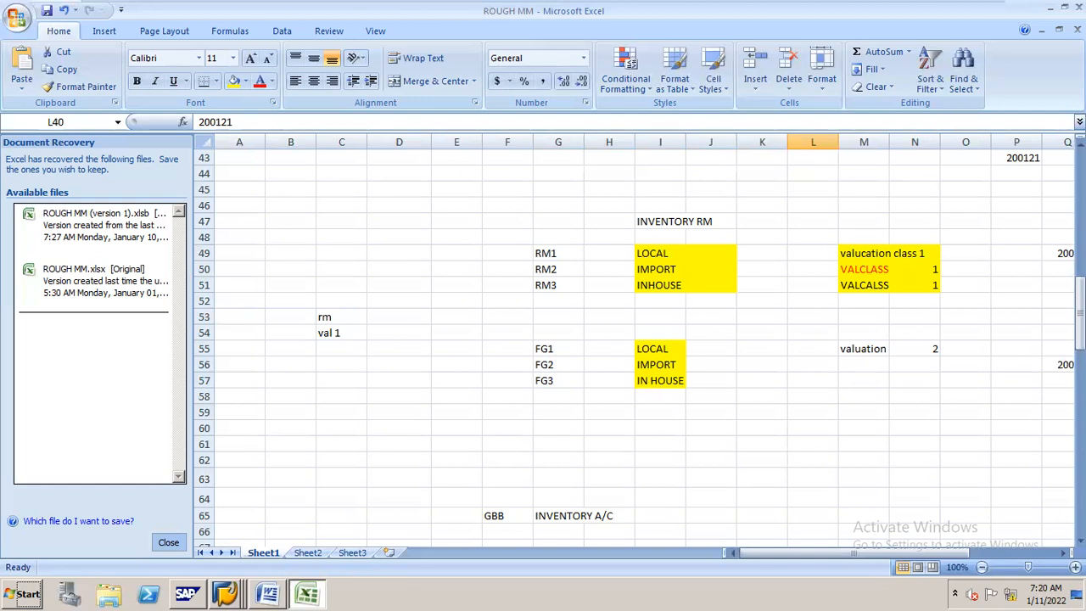
left_click_drag(1080, 336, 1081, 303)
left_click(660, 285)
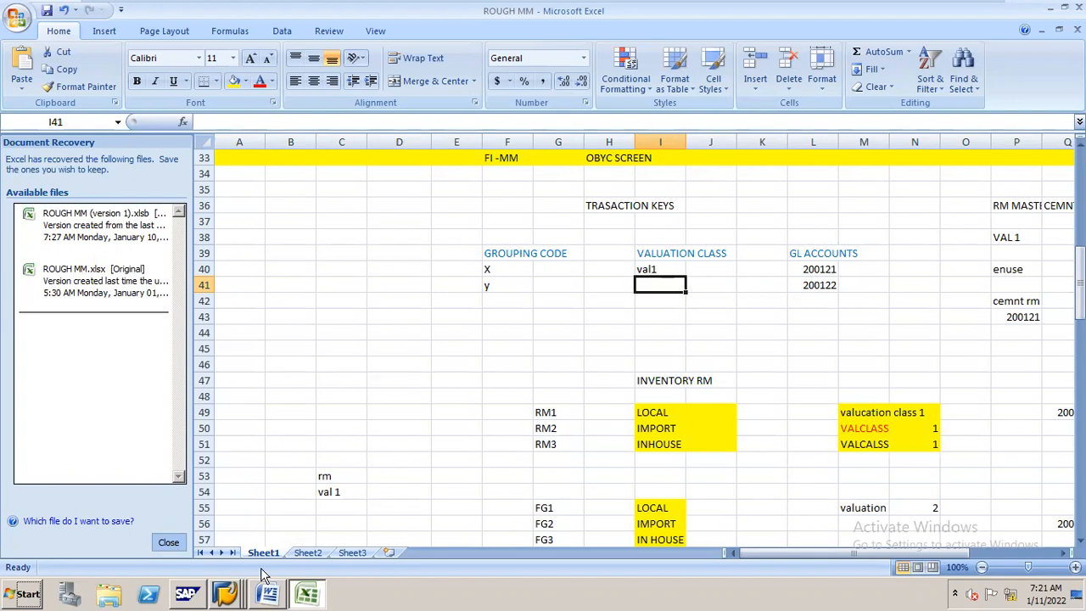
Switch to SAP, leave the valuation areas view, and open the Valuation Class table of the Define Valuation Classes activity
mouse_move(227, 570)
left_click(270, 477)
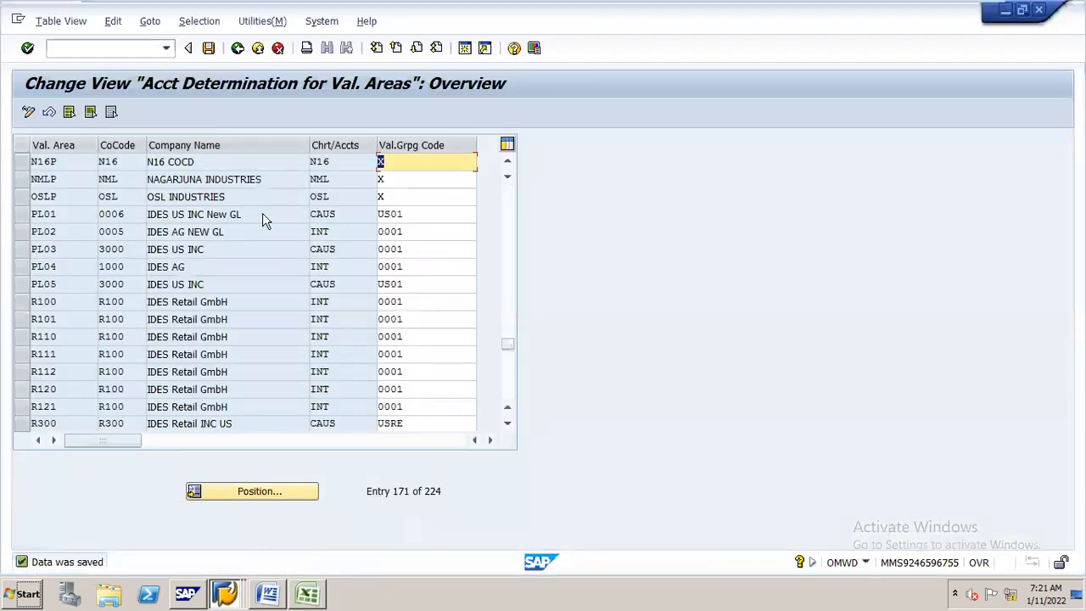
left_click(237, 49)
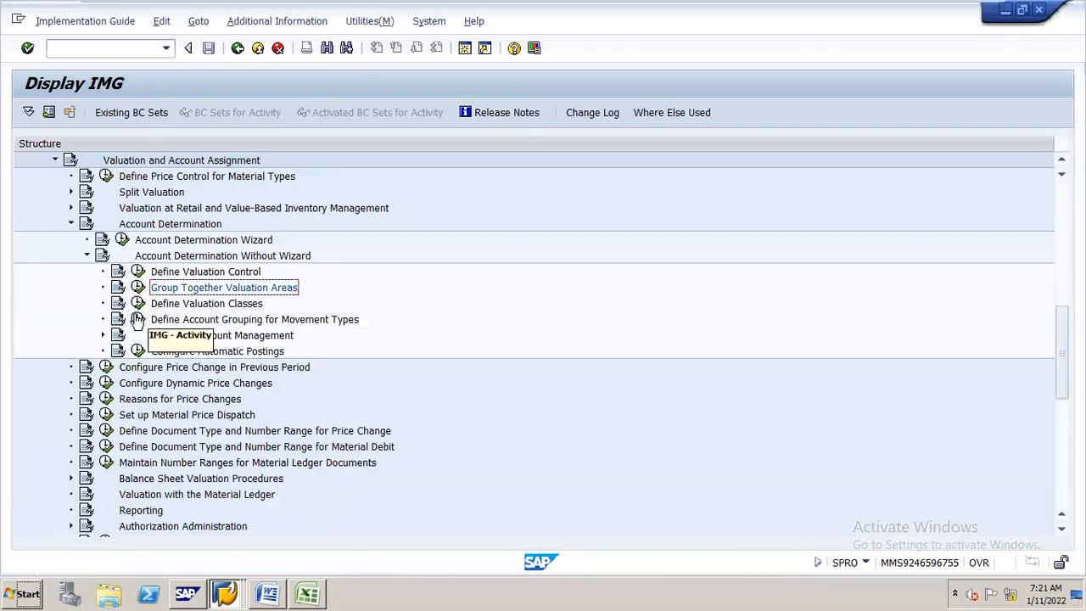
left_click(138, 303)
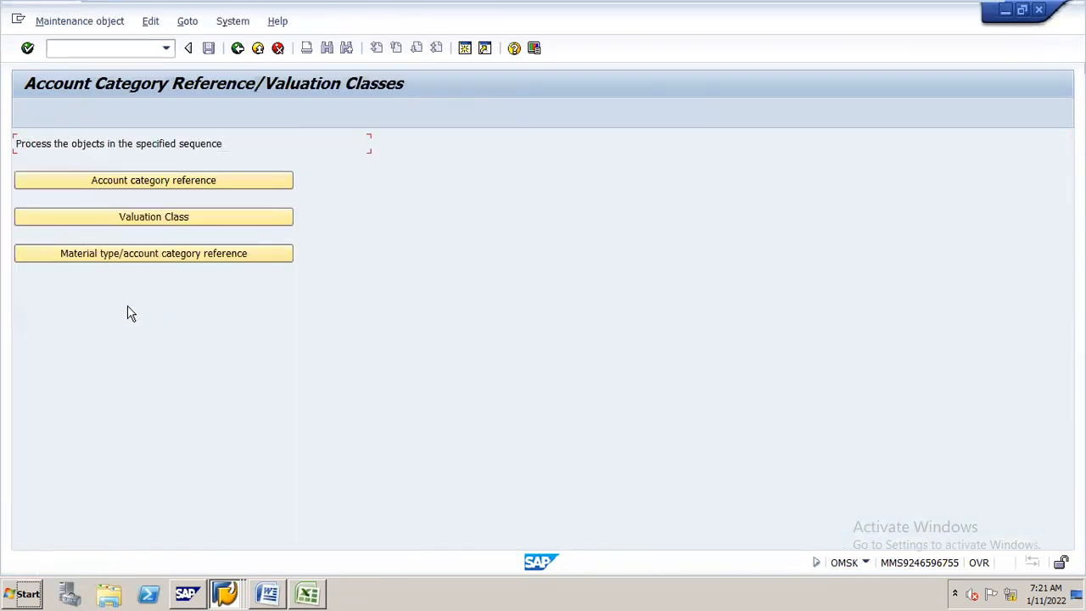
left_click(153, 215)
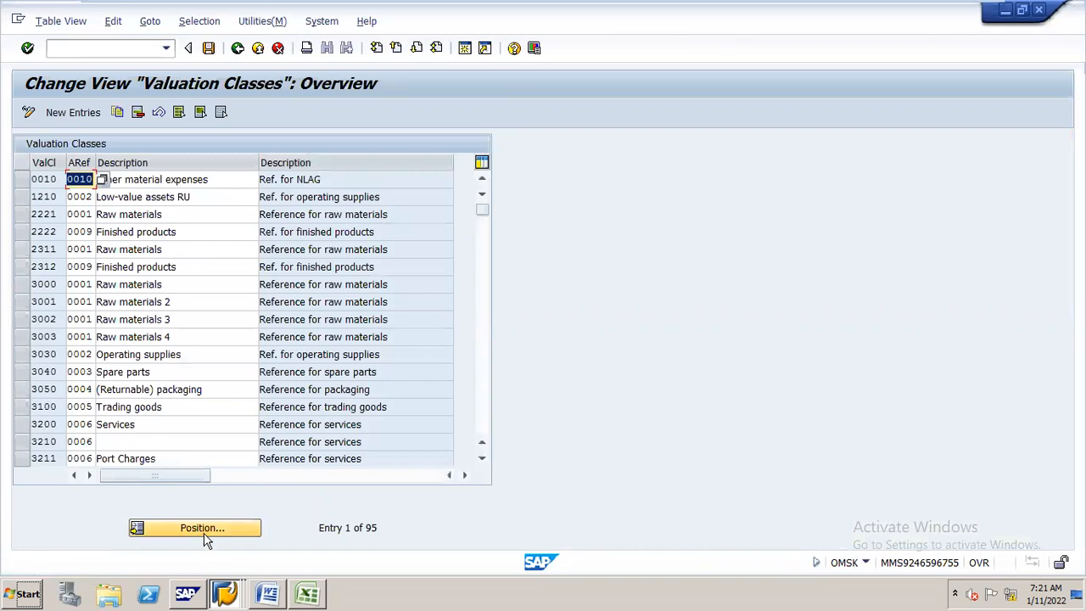
left_click(202, 528)
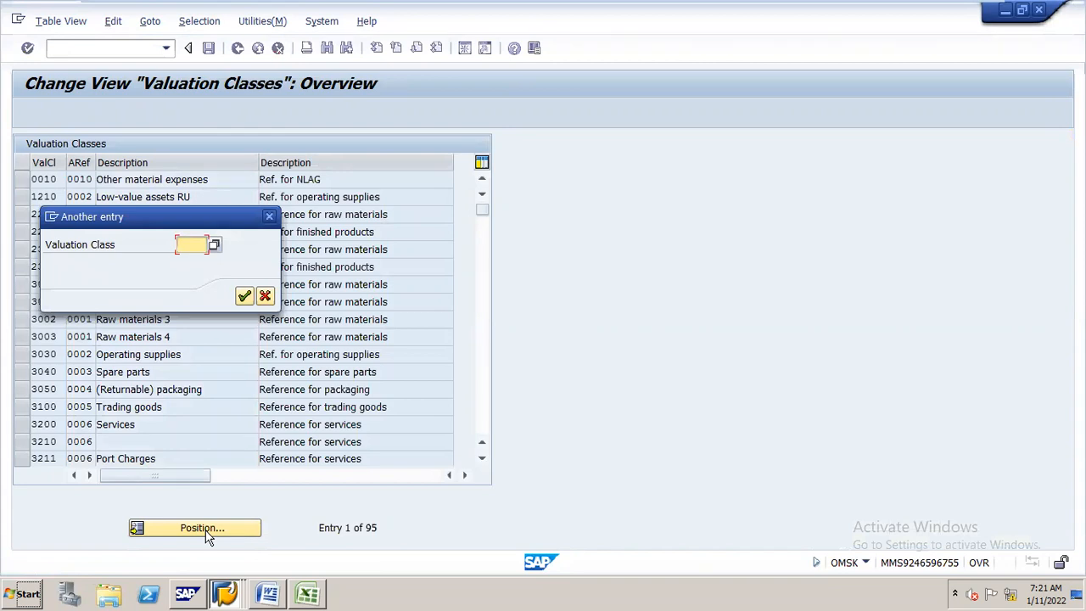
key("Return")
left_click(91, 113)
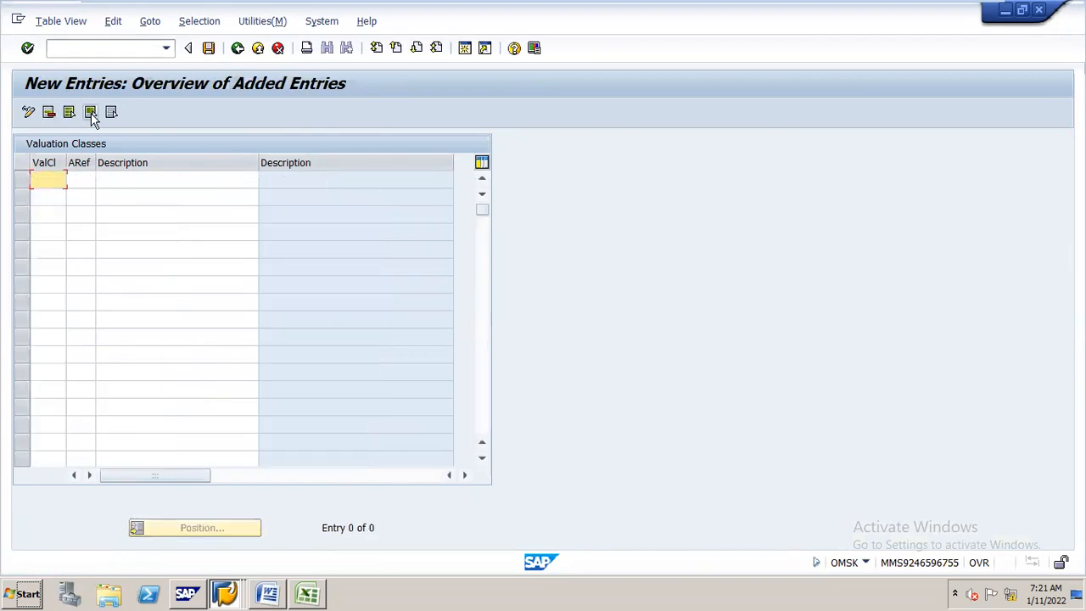
left_click(238, 48)
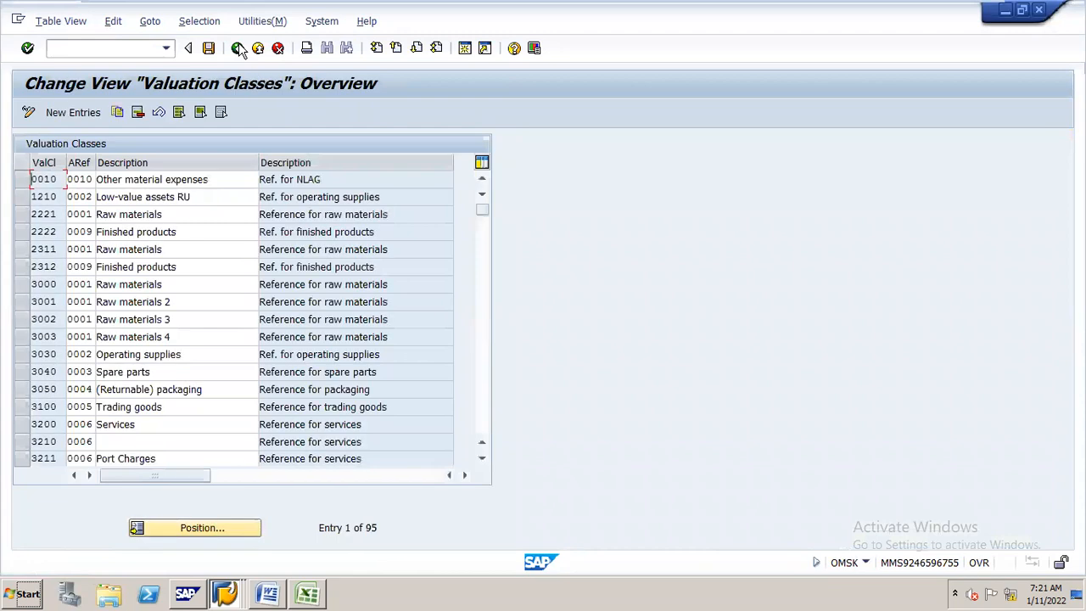
Position the valuation class list at entry 3000
left_click(203, 530)
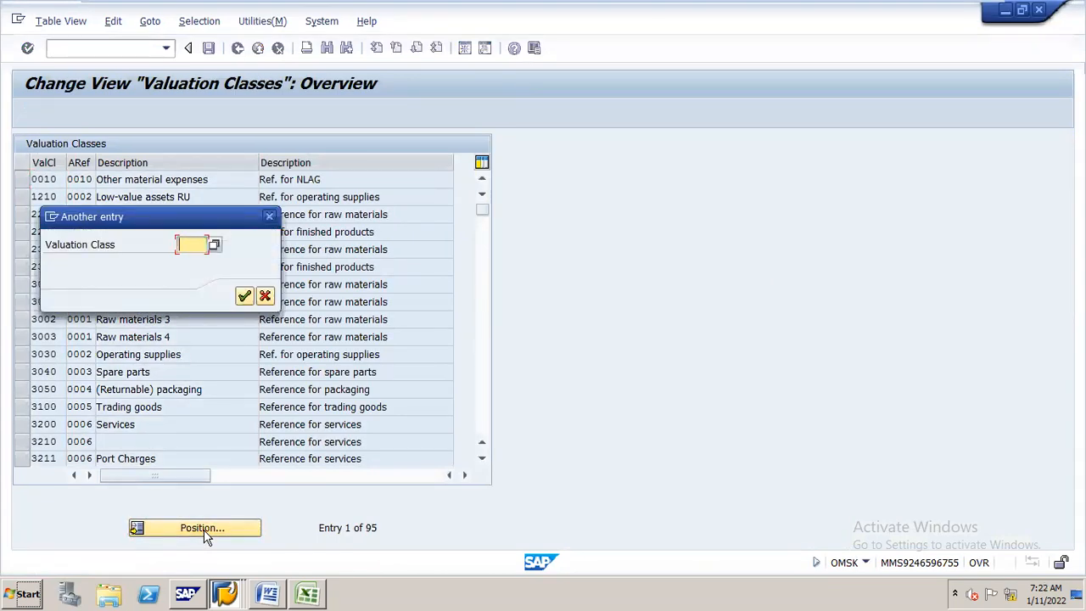
type("3000")
key("Return")
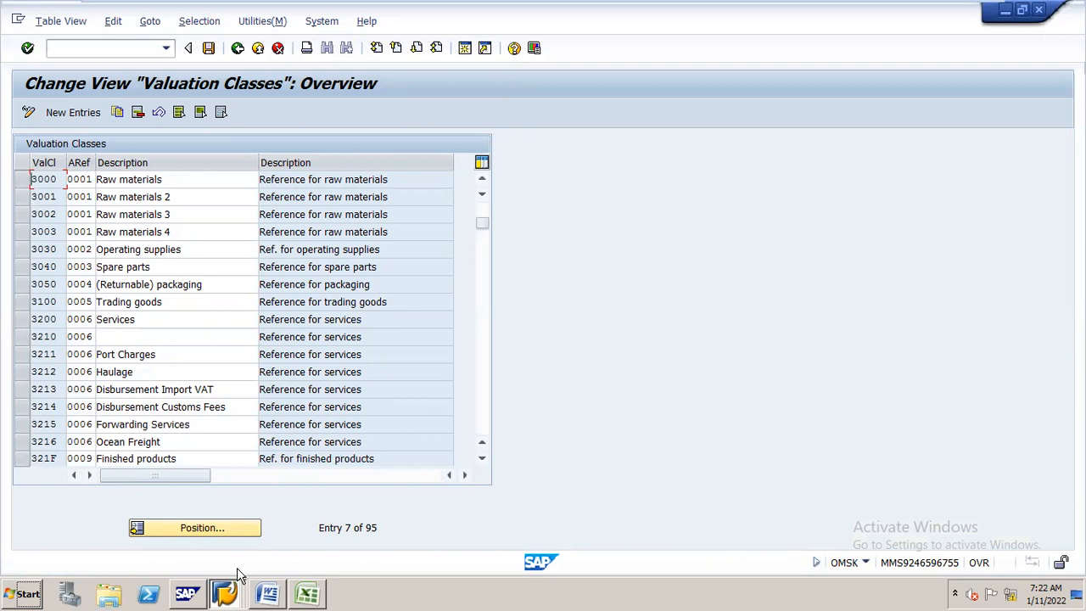
Copy the raw materials valuation class 3000 as new valuation class N161 and save it
left_click(267, 588)
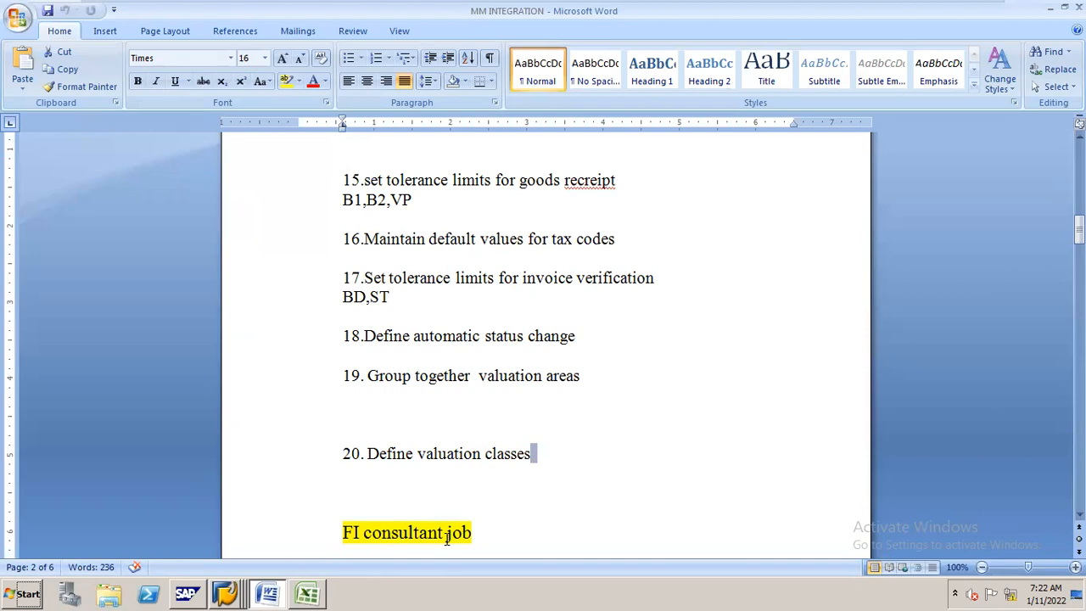
key("alt+Tab")
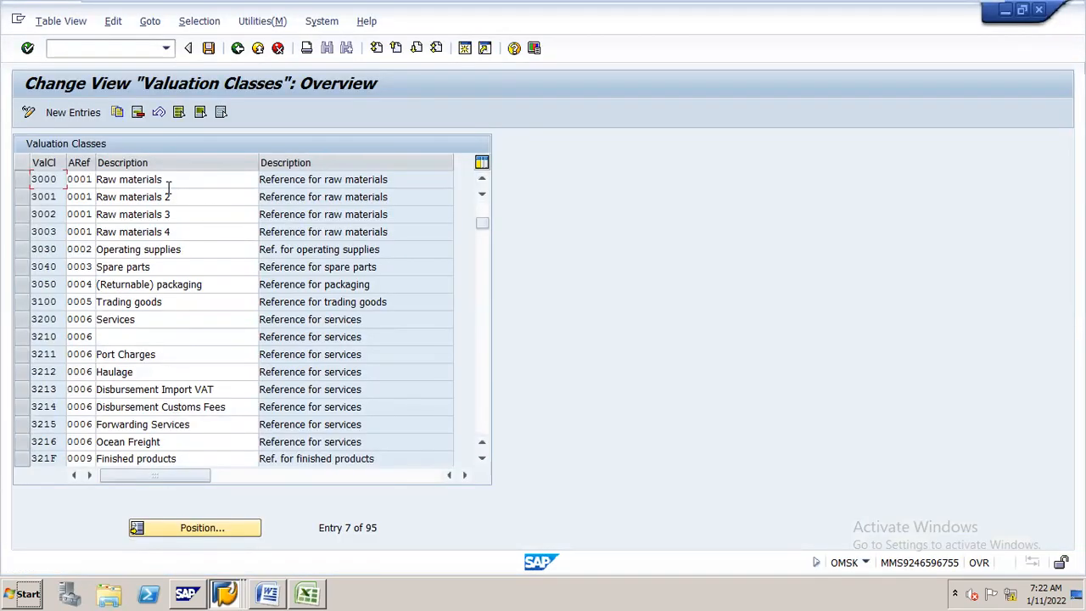
left_click(23, 179)
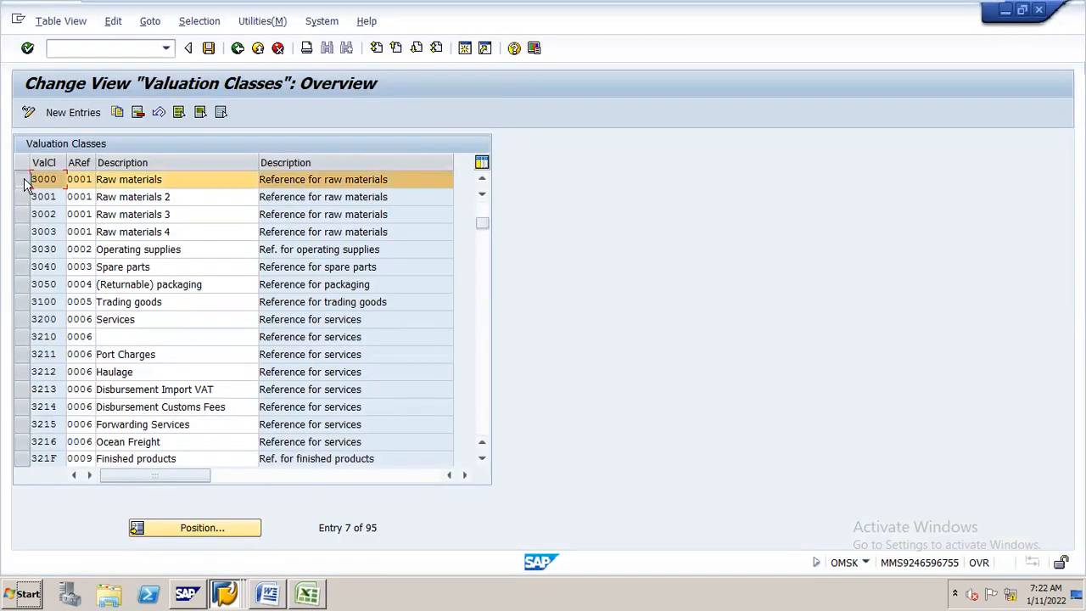
left_click(119, 114)
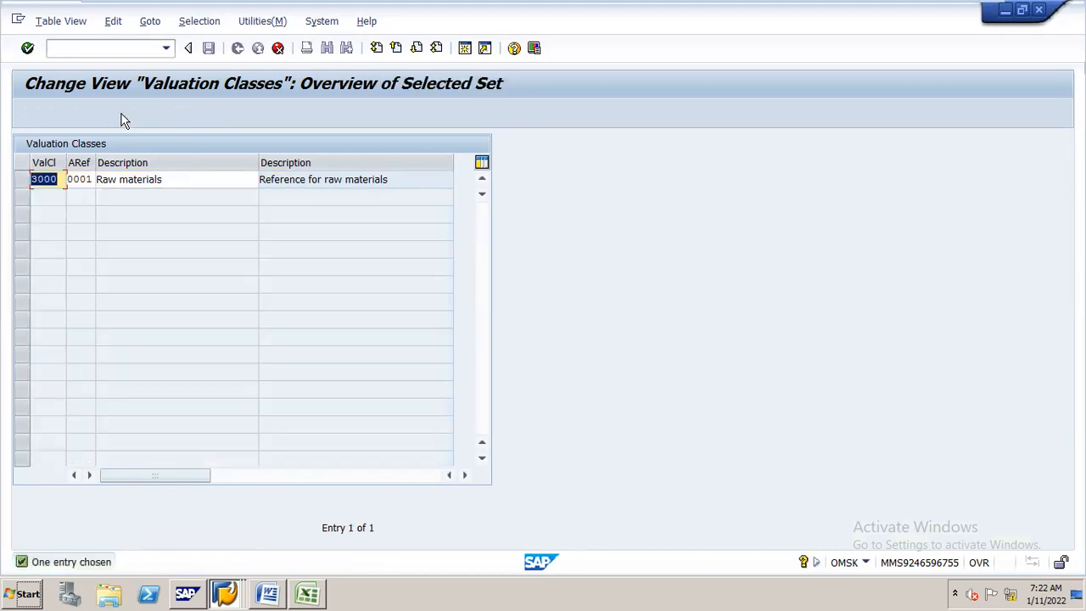
type("n161")
key("BackSpace")
key("BackSpace")
key("BackSpace")
key("BackSpace")
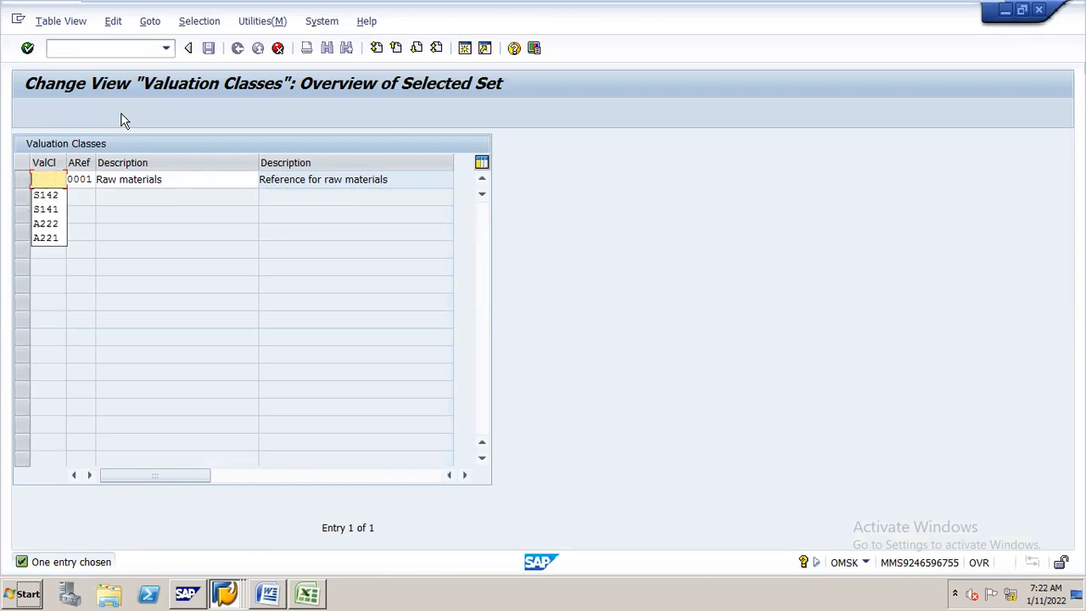
type("N161")
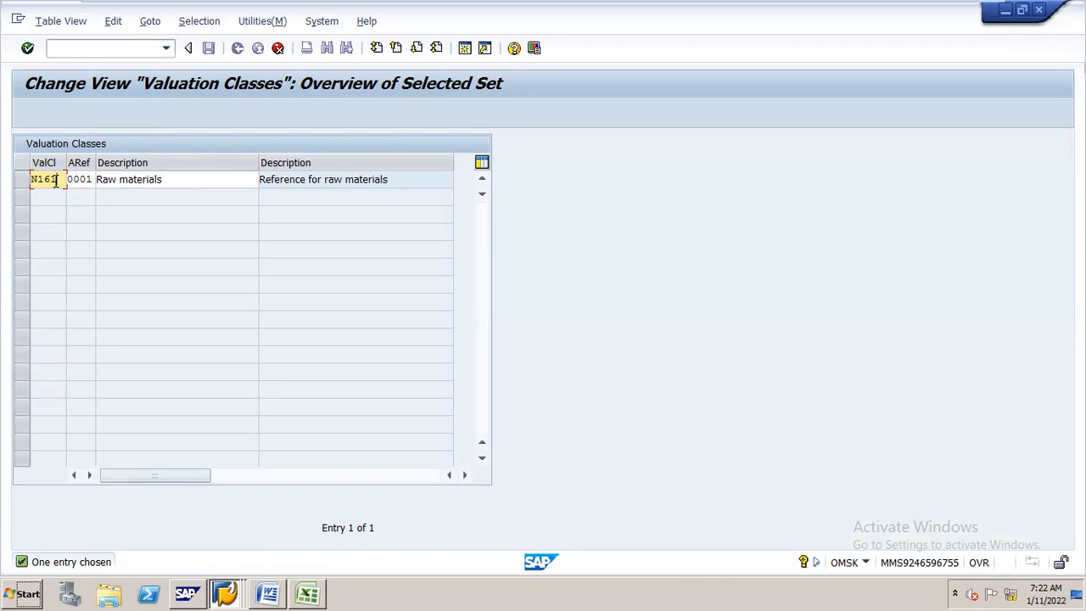
key("Return")
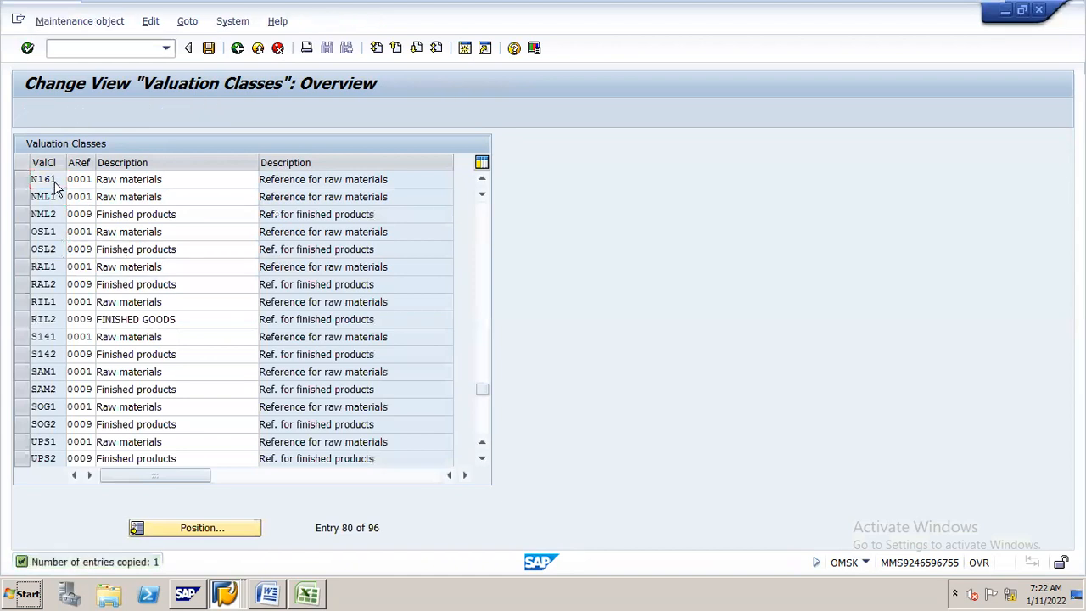
key("ctrl+s")
key("Return")
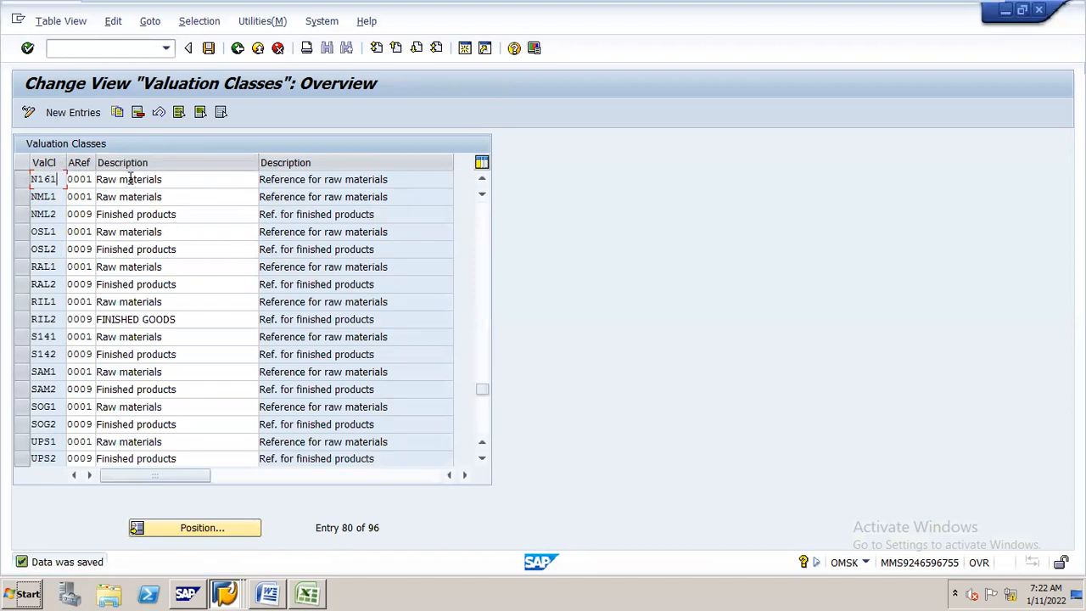
Locate the finished products valuation class 7920, copy it as new valuation class N162, and save it
left_click(175, 528)
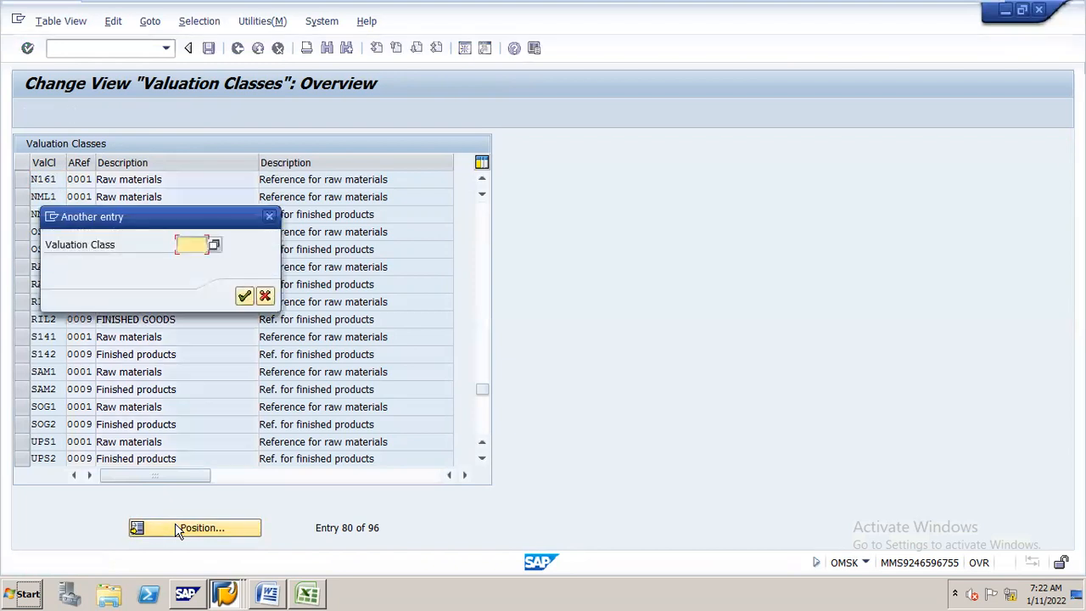
type("7920")
key("Return")
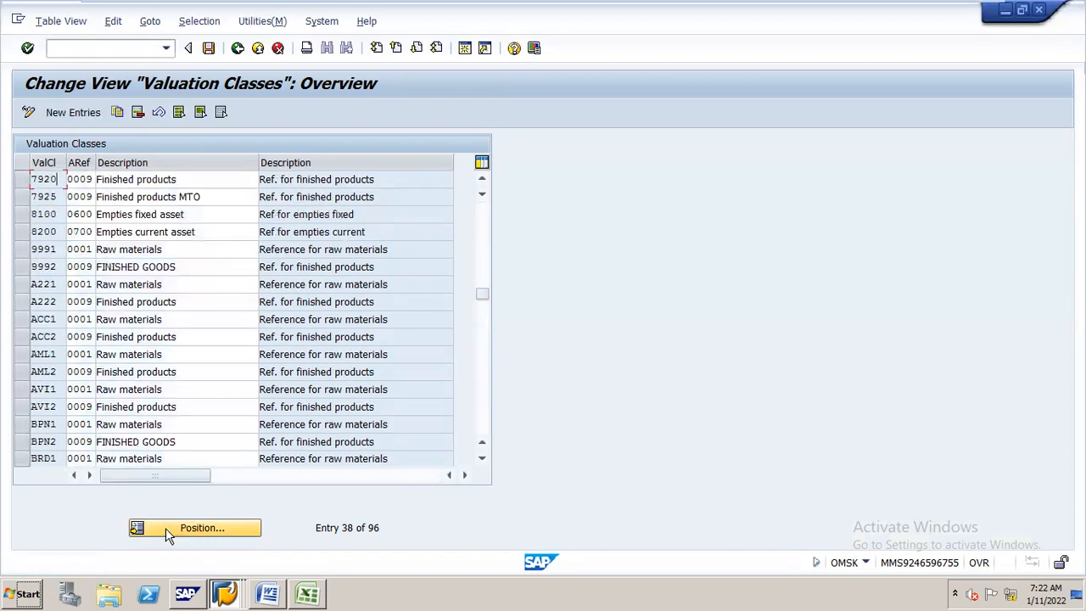
left_click(25, 180)
left_click(112, 111)
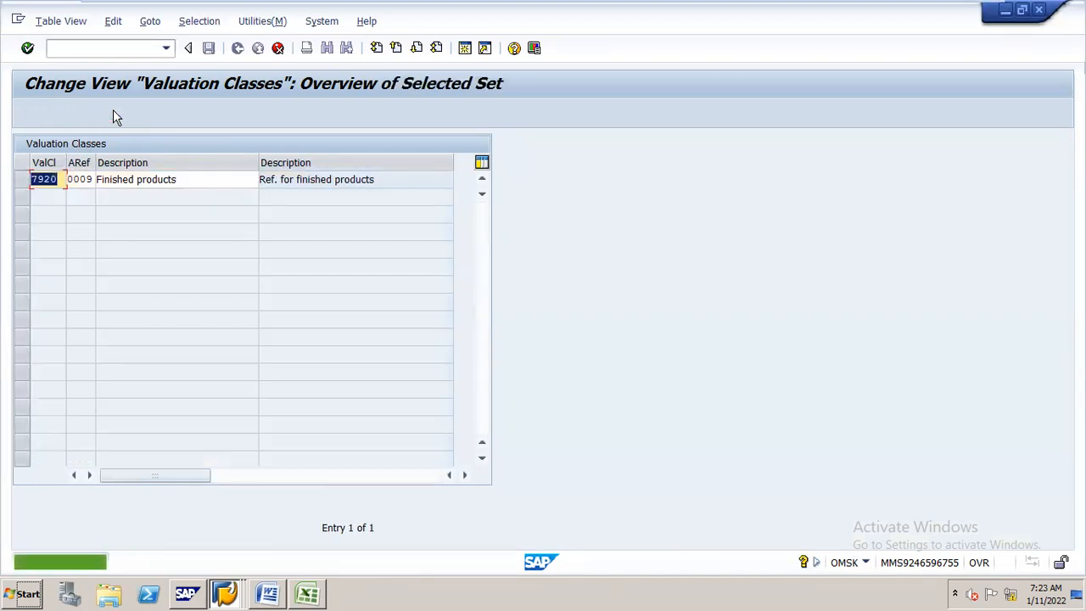
type("N162")
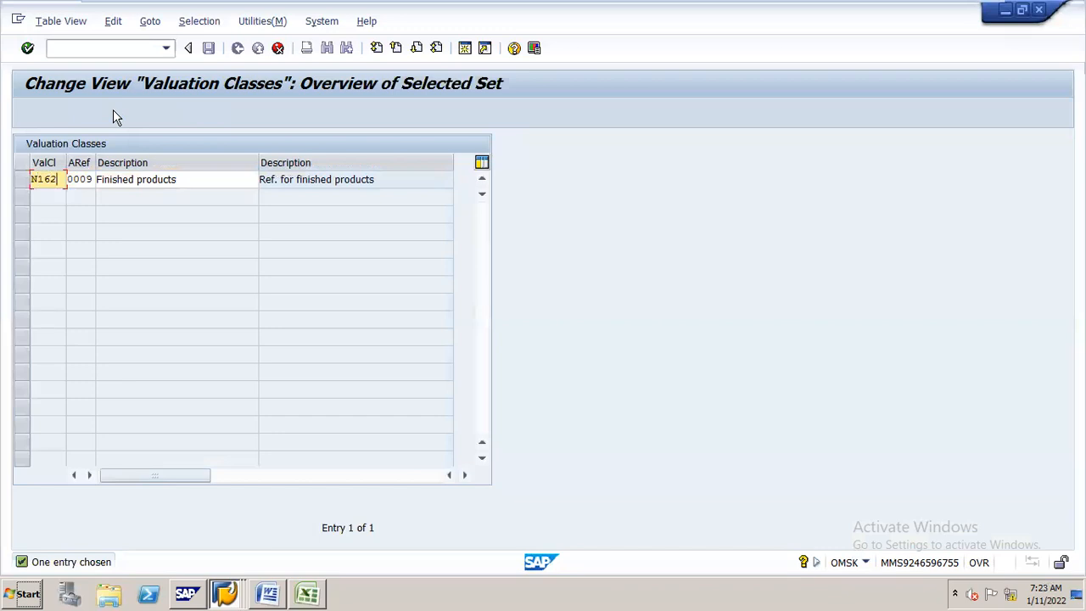
key("Tab")
key("Tab")
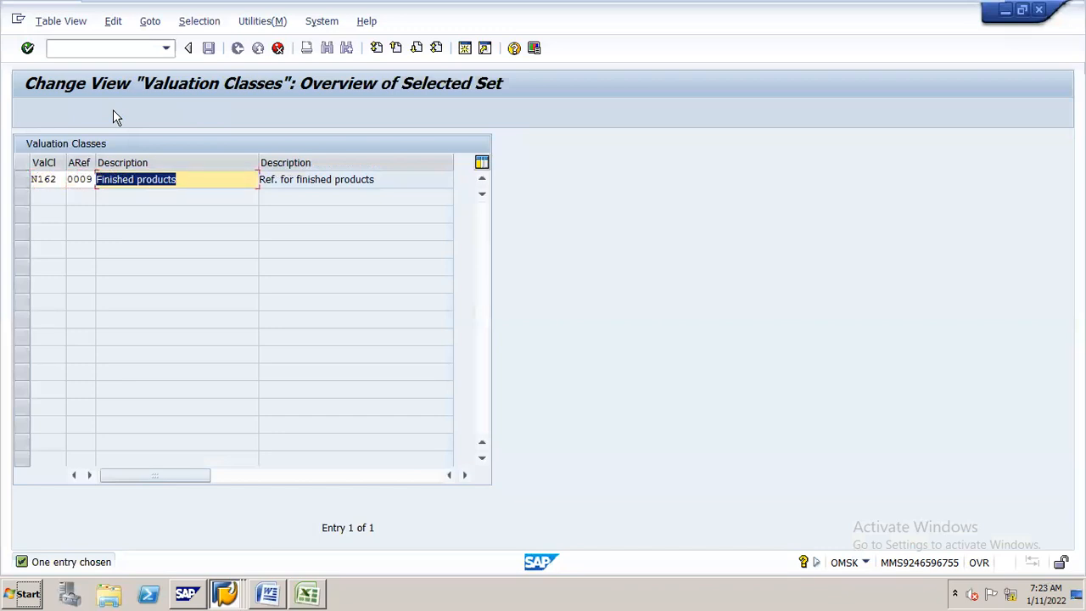
key("Return")
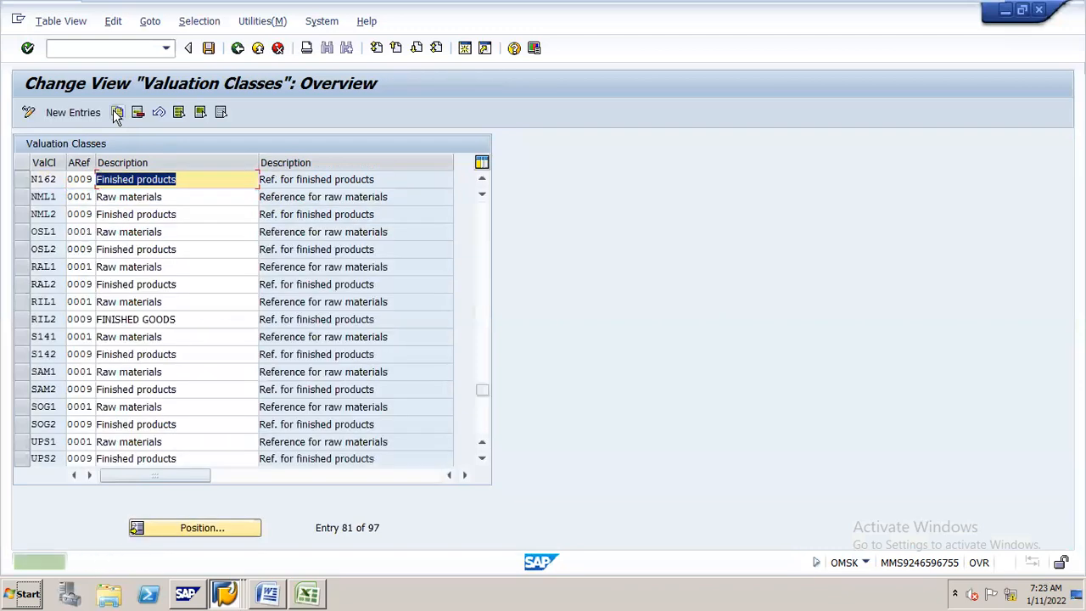
key("ctrl+s")
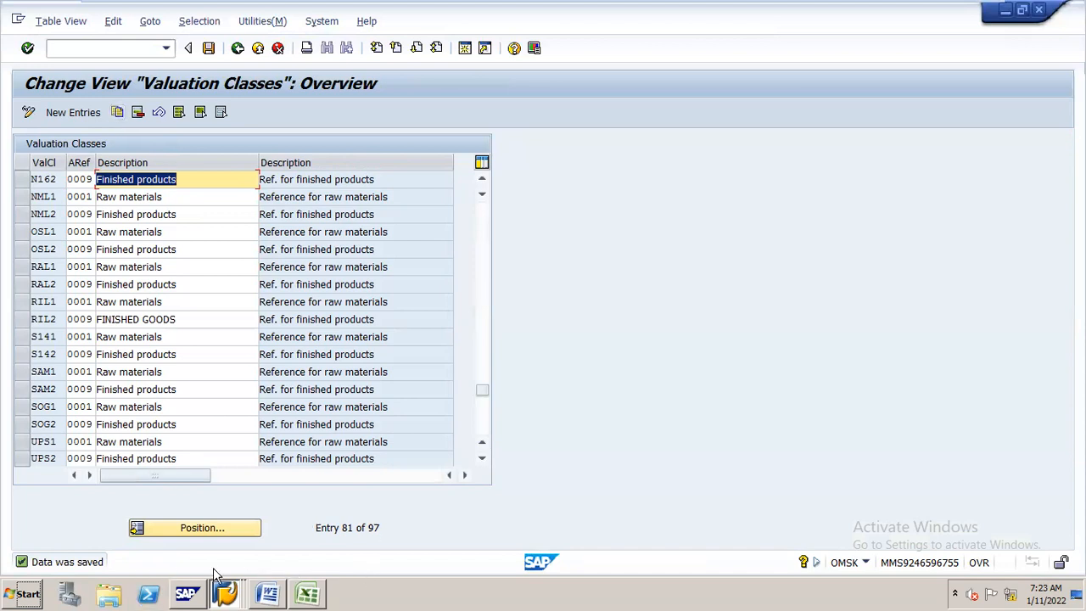
Switch to the Word checklist and review the items around Define valuation classes and the FI consultant job section
left_click(272, 577)
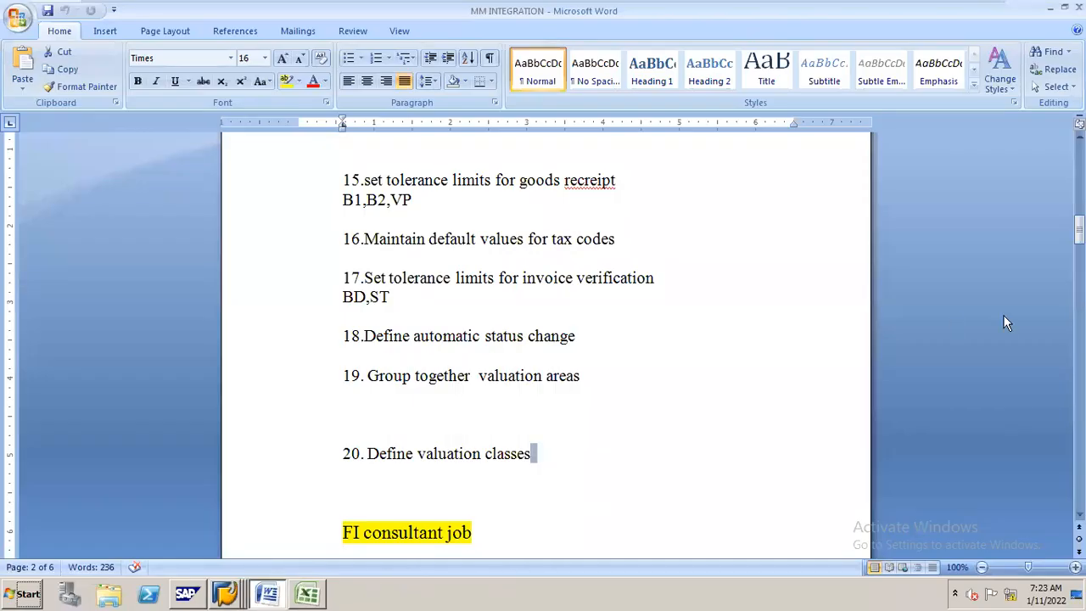
mouse_move(1080, 229)
left_mouse_down()
mouse_move(1080, 252)
mouse_move(1080, 236)
left_mouse_up()
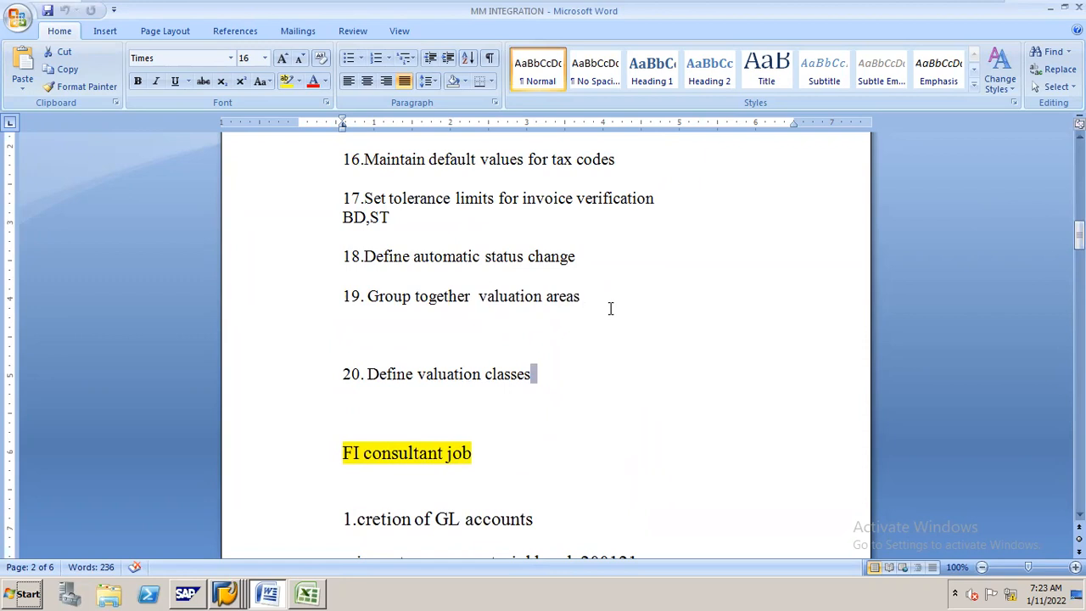
left_click_drag(1079, 236, 1080, 244)
scroll(546, 322, "down", 1)
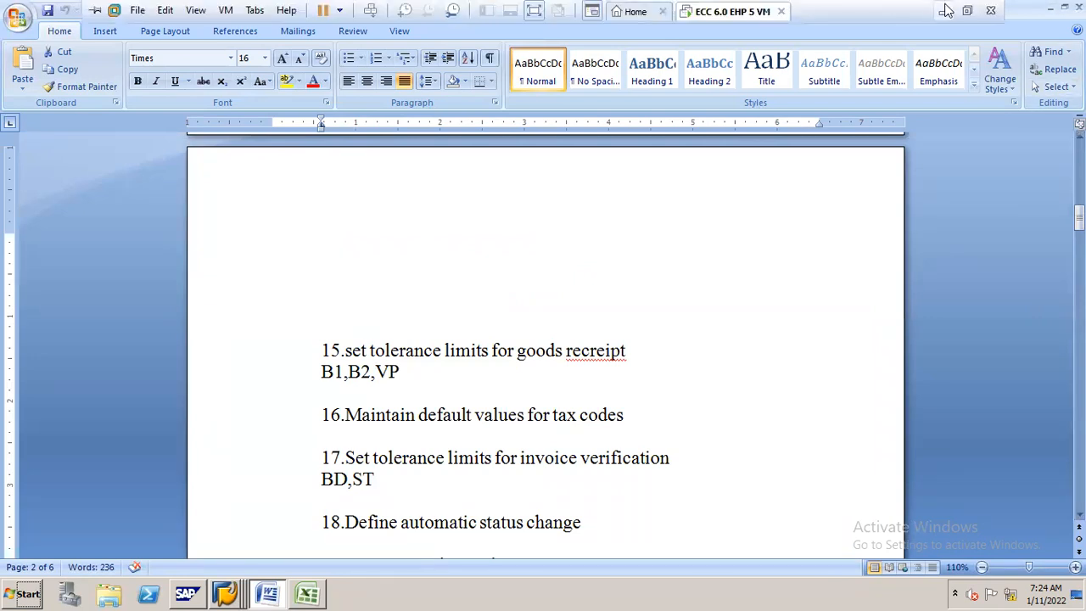
Minimize the virtual machine window and check the January 2022 dates in the system calendar, closing it again
left_click(944, 11)
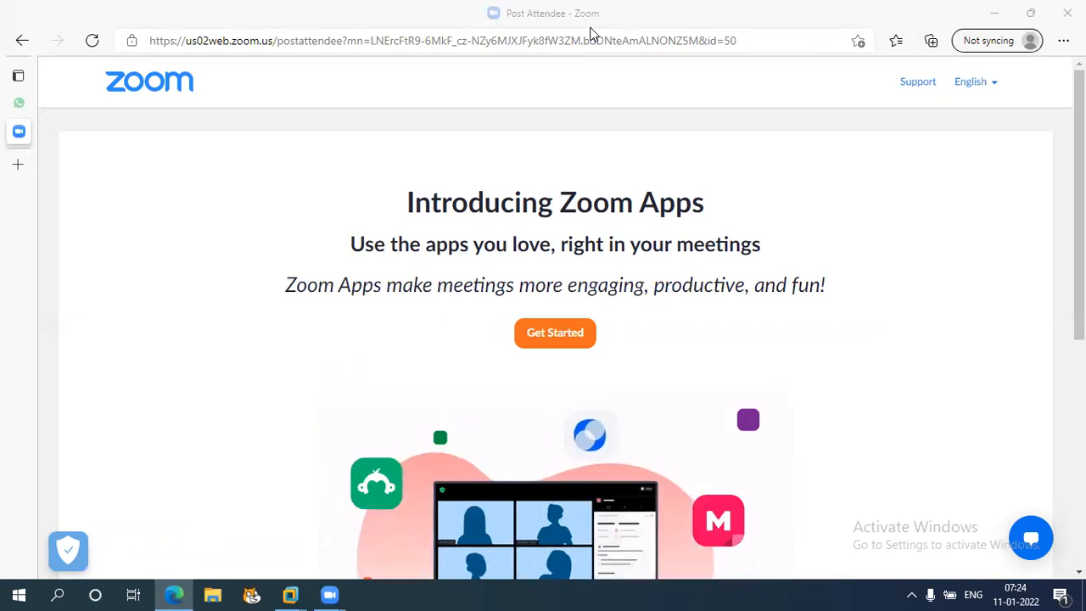
left_click(1034, 593)
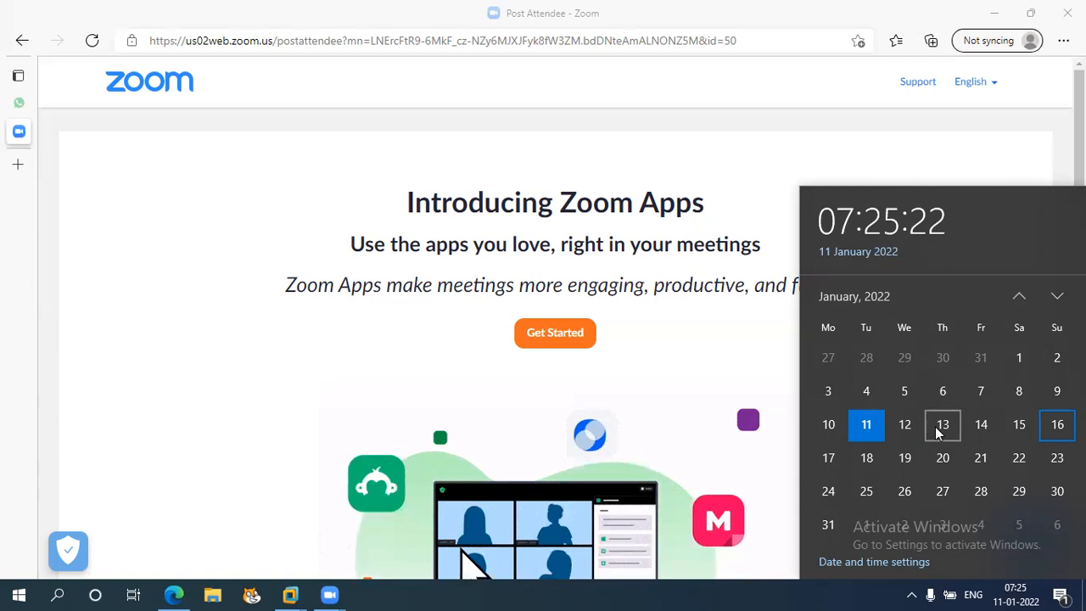
left_click(989, 424)
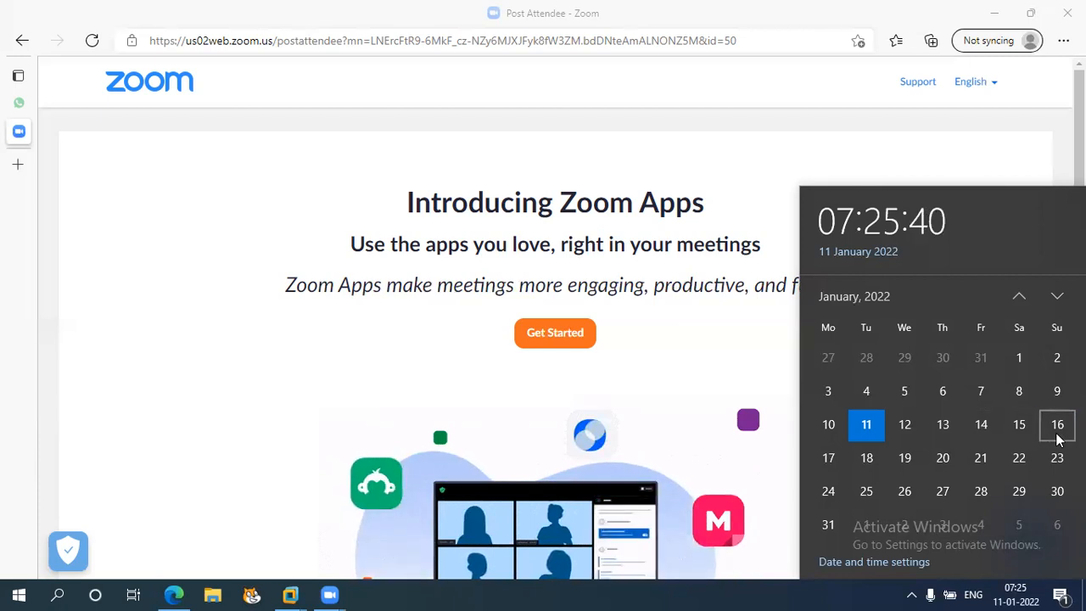
left_click(934, 148)
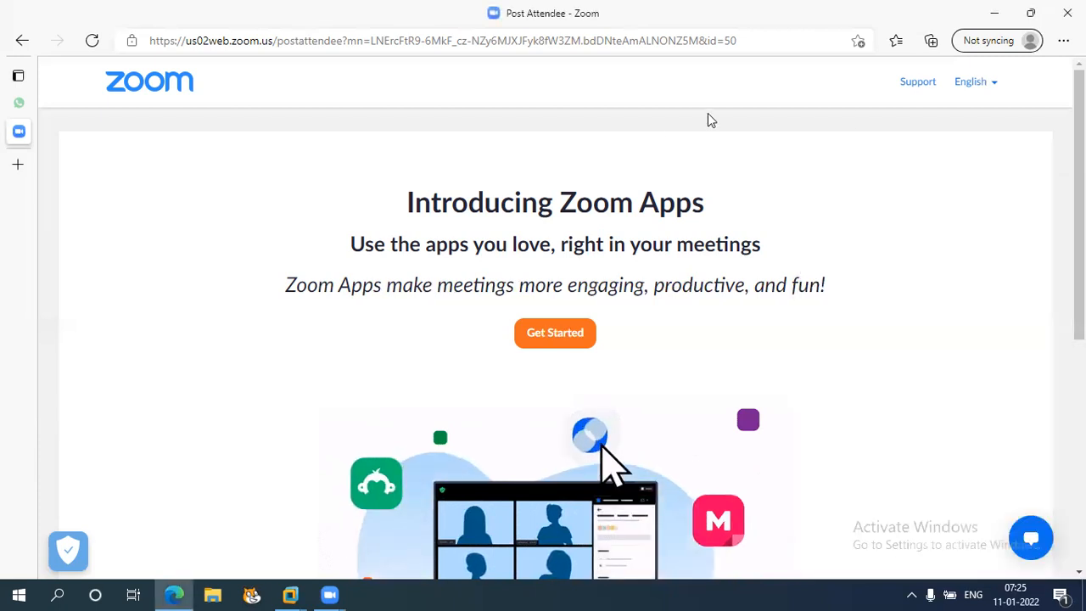